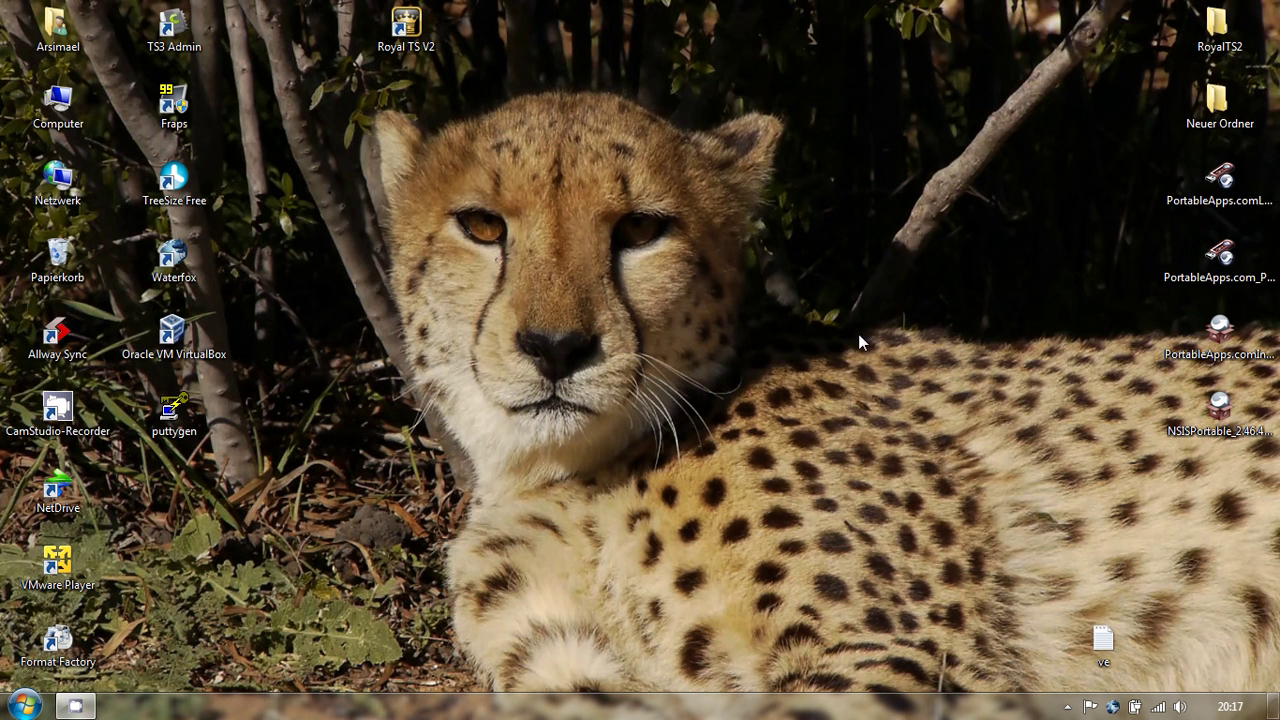
# - Look at the capacity details and contents of SD Card (E:), and close the file window
pyautogui.doubleClick(57, 105)
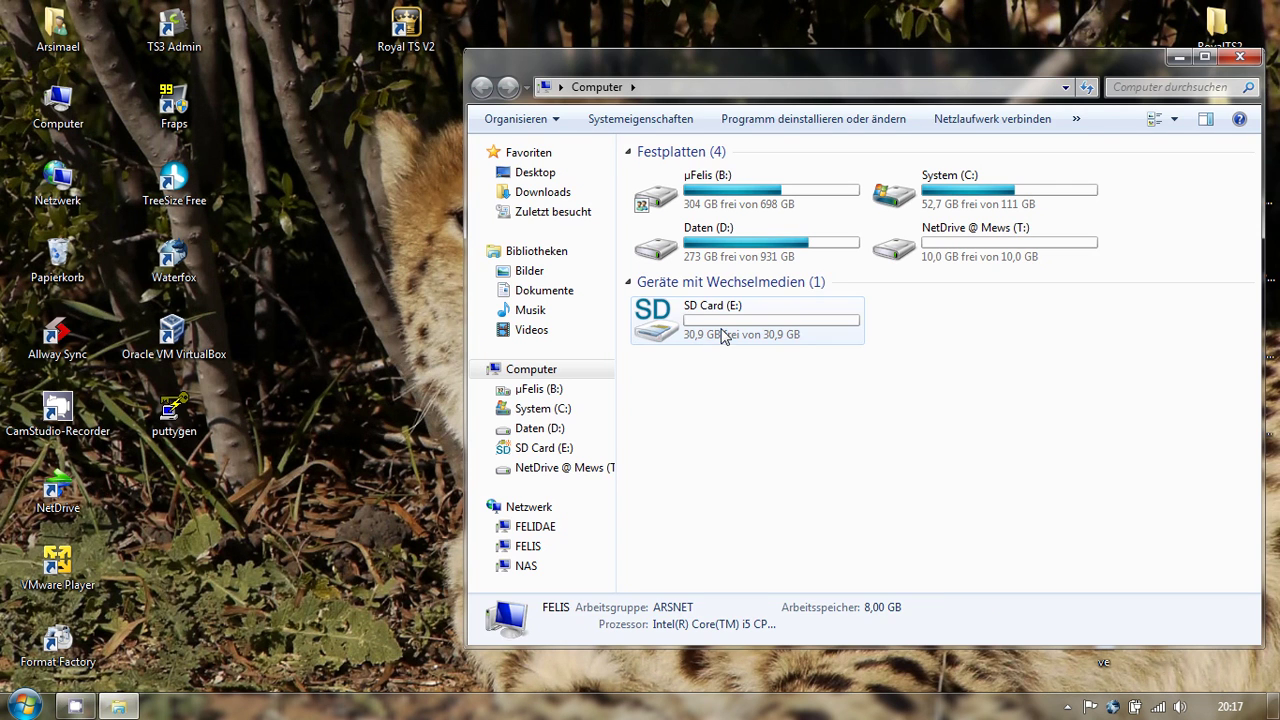
pyautogui.click(725, 336)
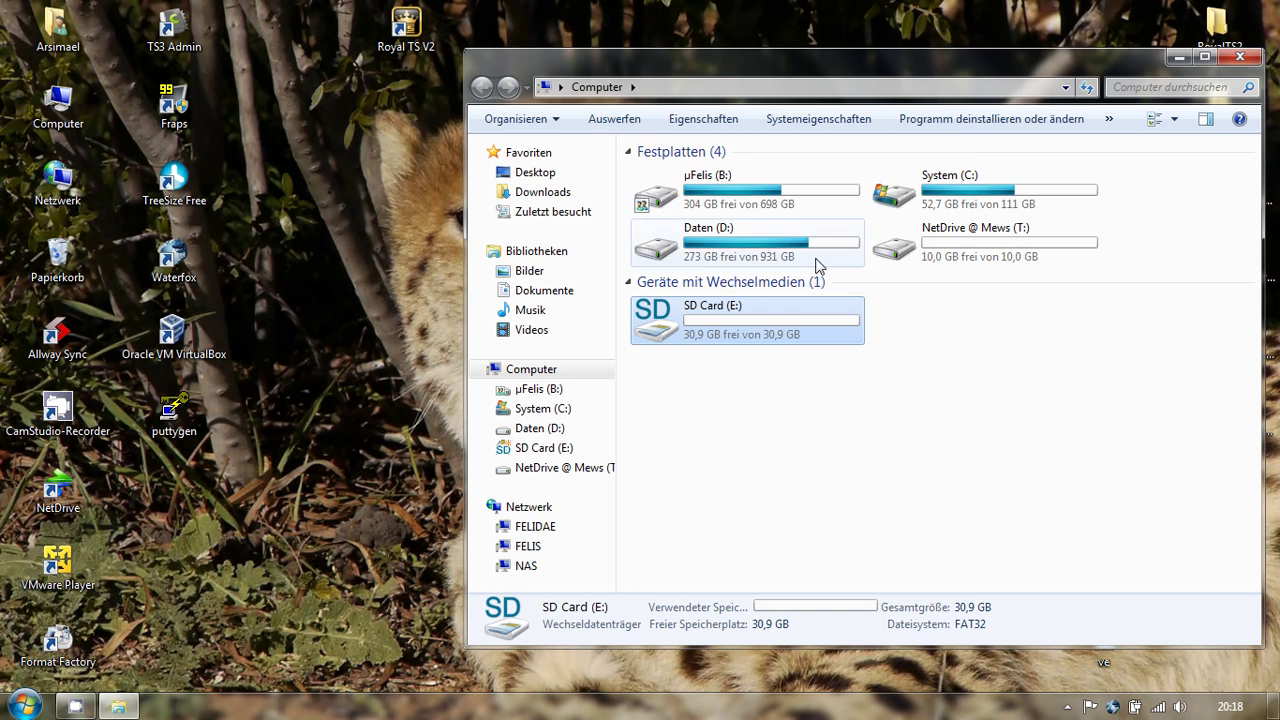
pyautogui.doubleClick(662, 334)
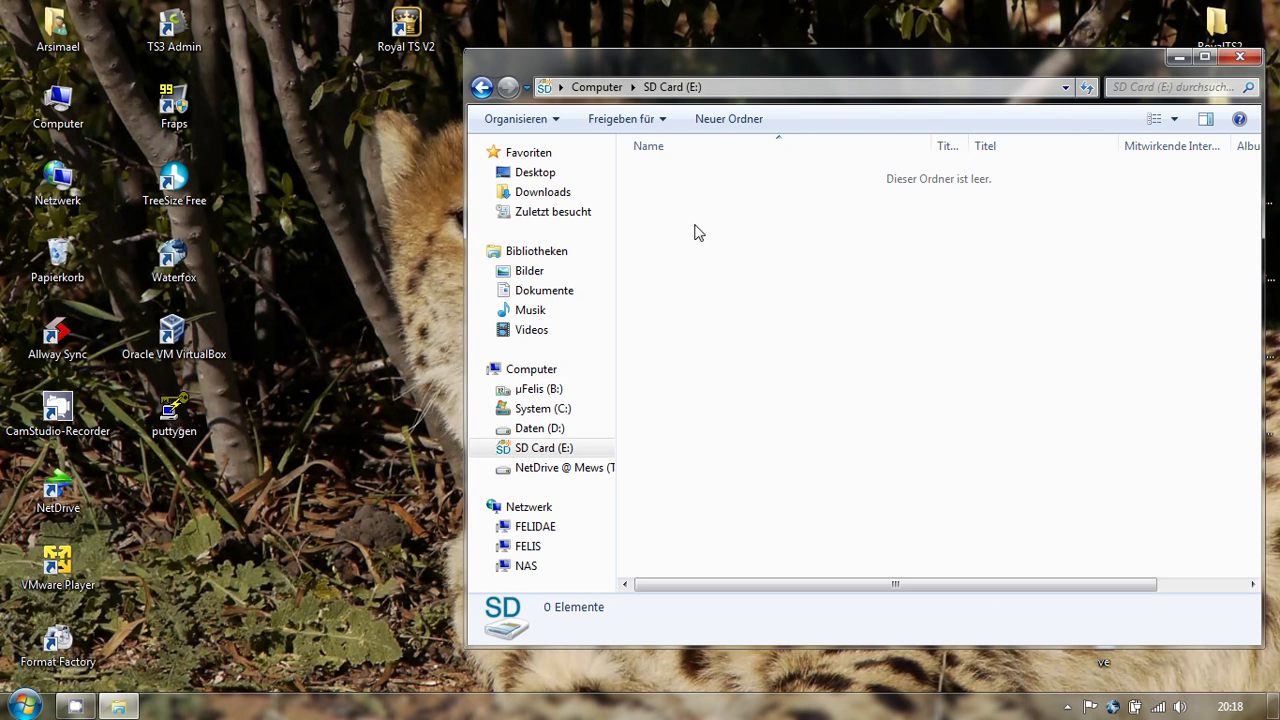
pyautogui.click(1240, 57)
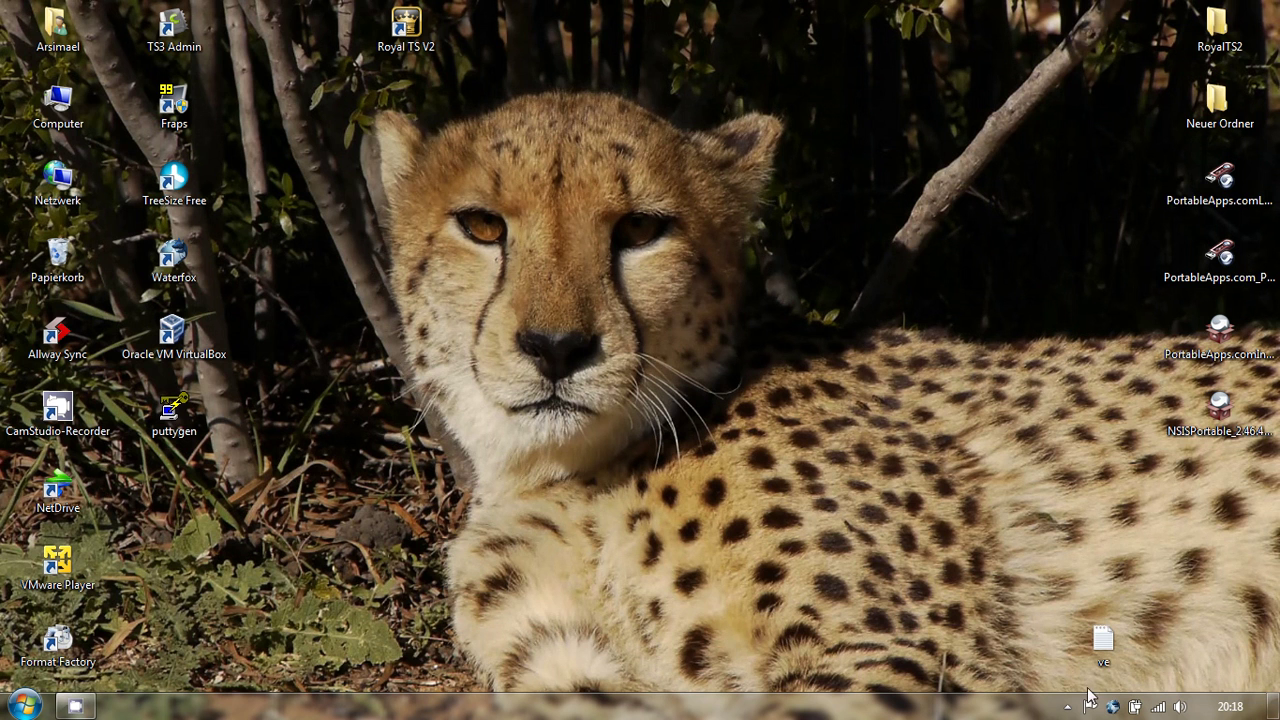
# - Switch to the browser and view the PortableApps.com Platform download page and the app directory's Development category
pyautogui.click(1113, 707)
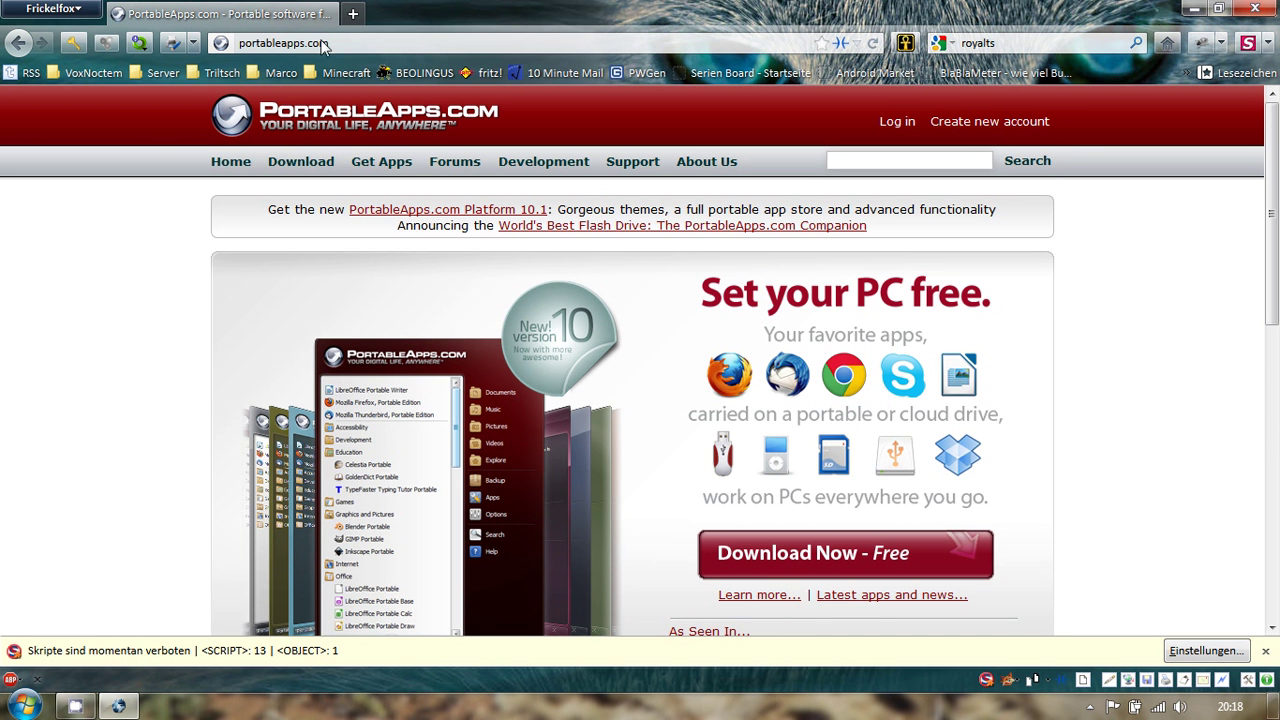
pyautogui.click(788, 566)
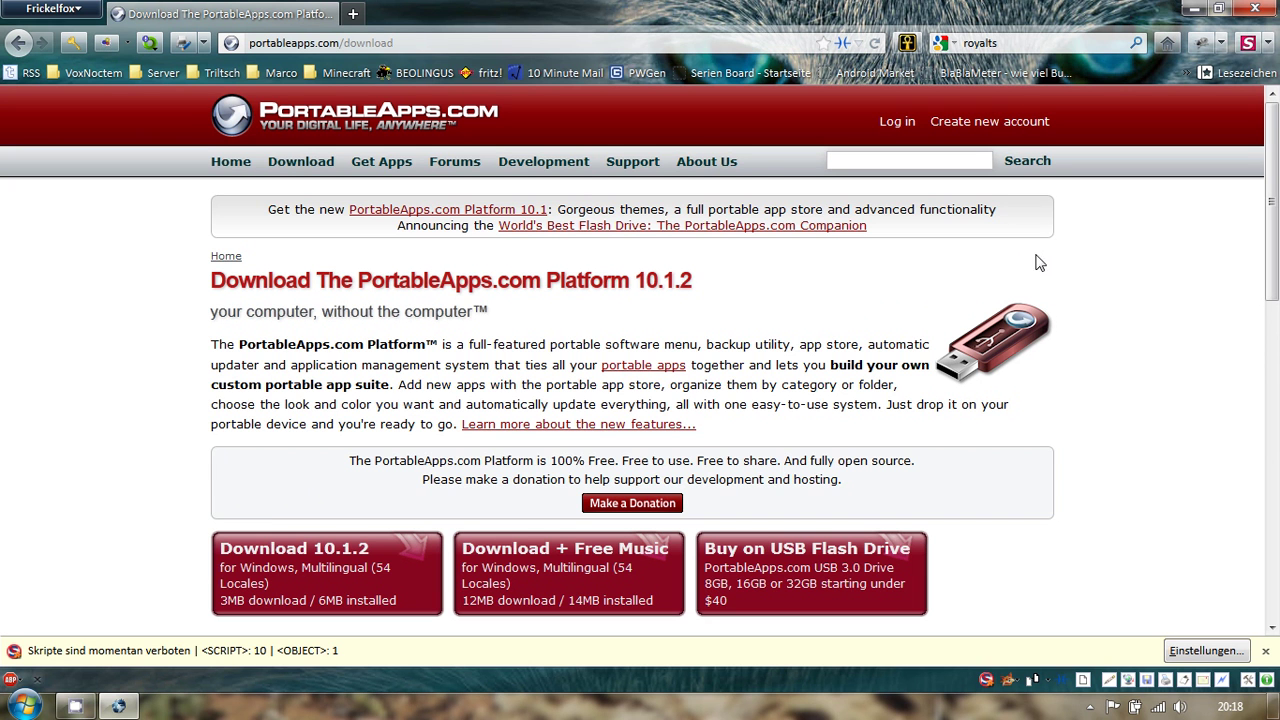
pyautogui.click(380, 166)
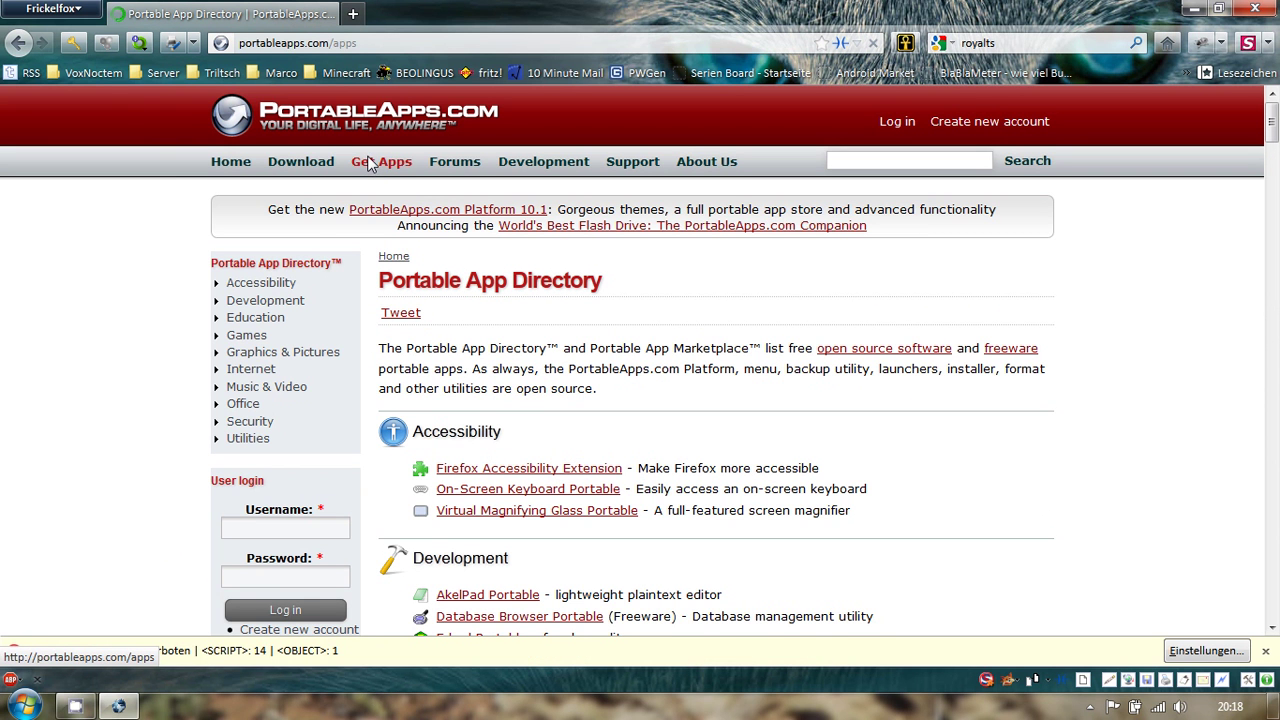
pyautogui.click(286, 304)
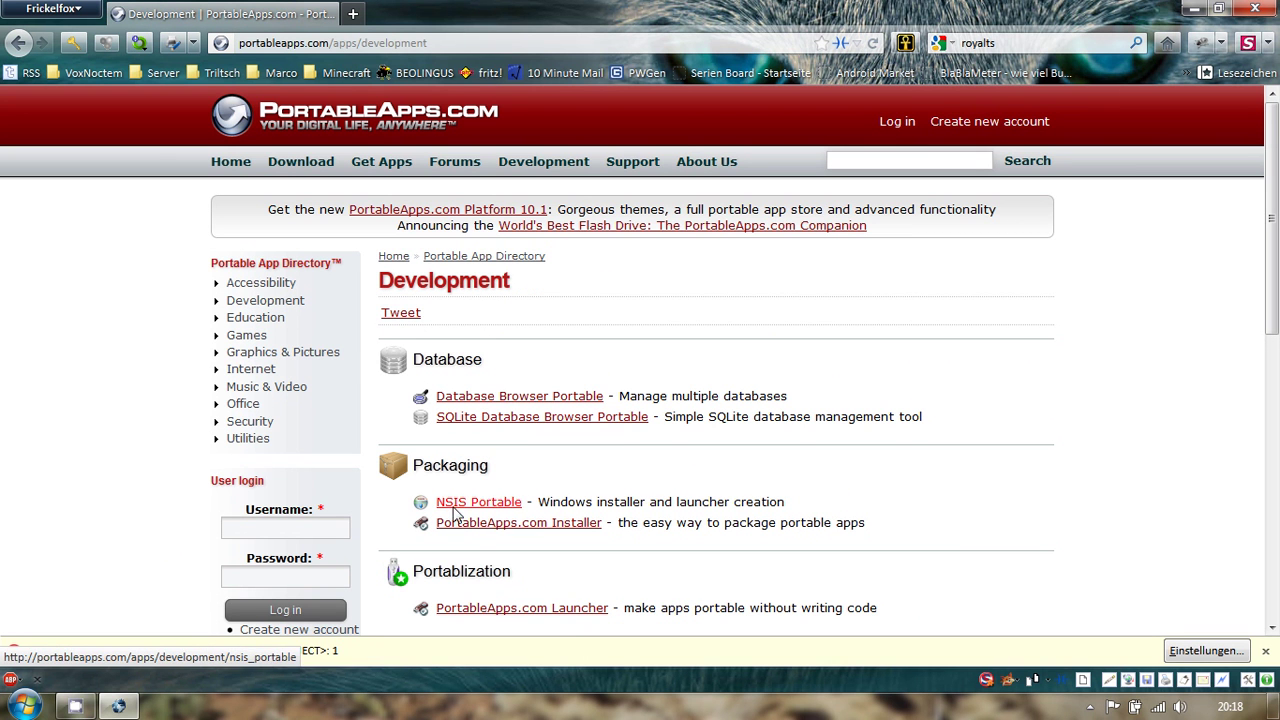
# - Examine the NSIS Portable page and the packaging and portablization tools in the Development list, and minimise the browser
pyautogui.click(497, 505)
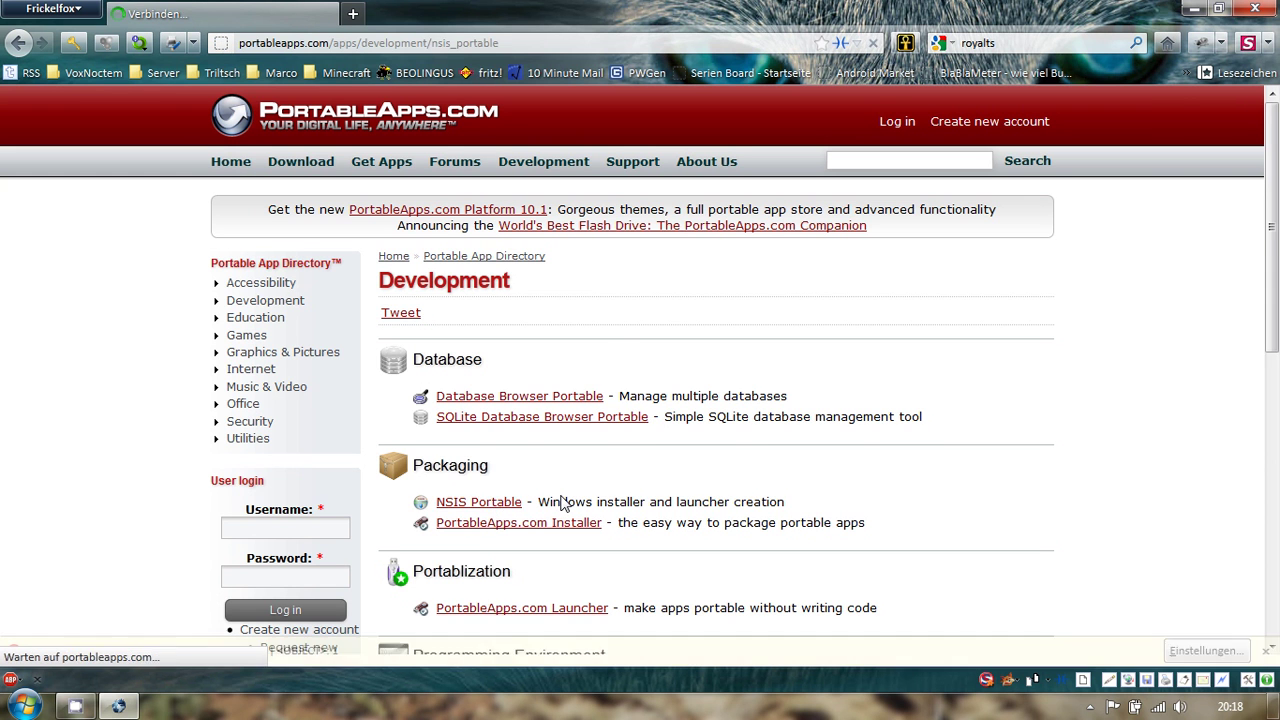
pyautogui.click(18, 42)
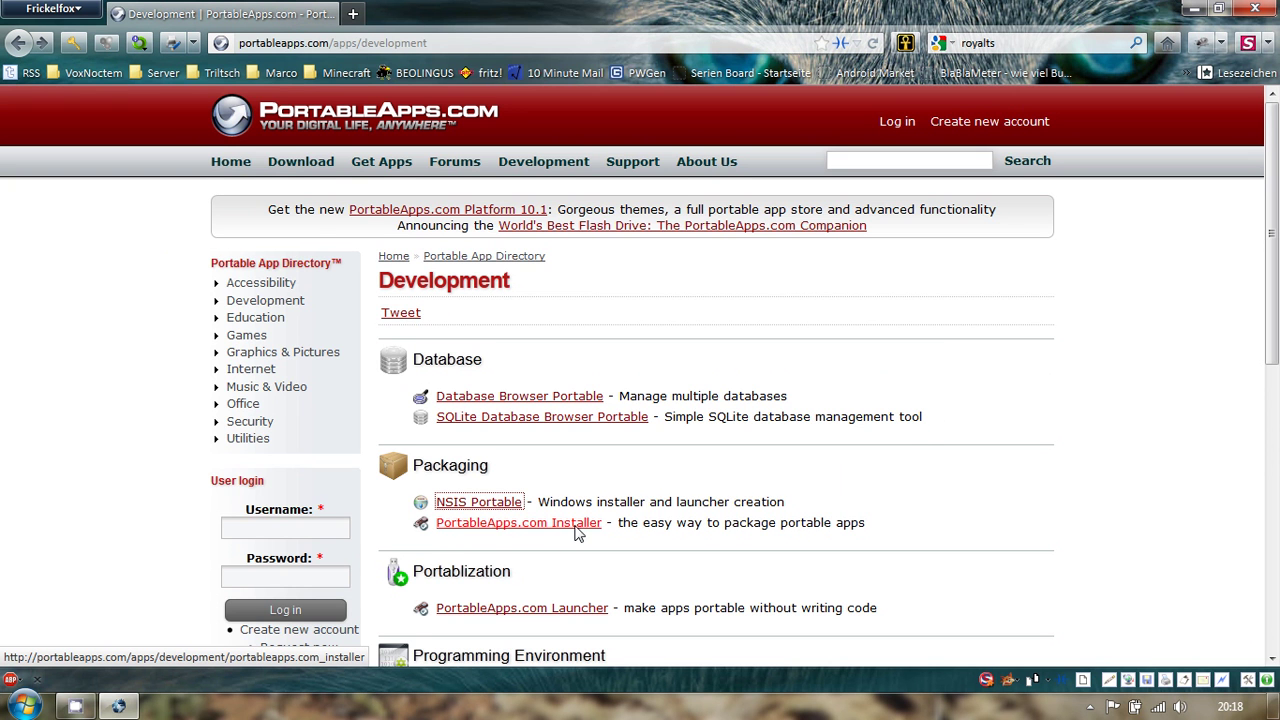
pyautogui.scroll(-2, 576, 533)
pyautogui.scroll(-3, 583, 526)
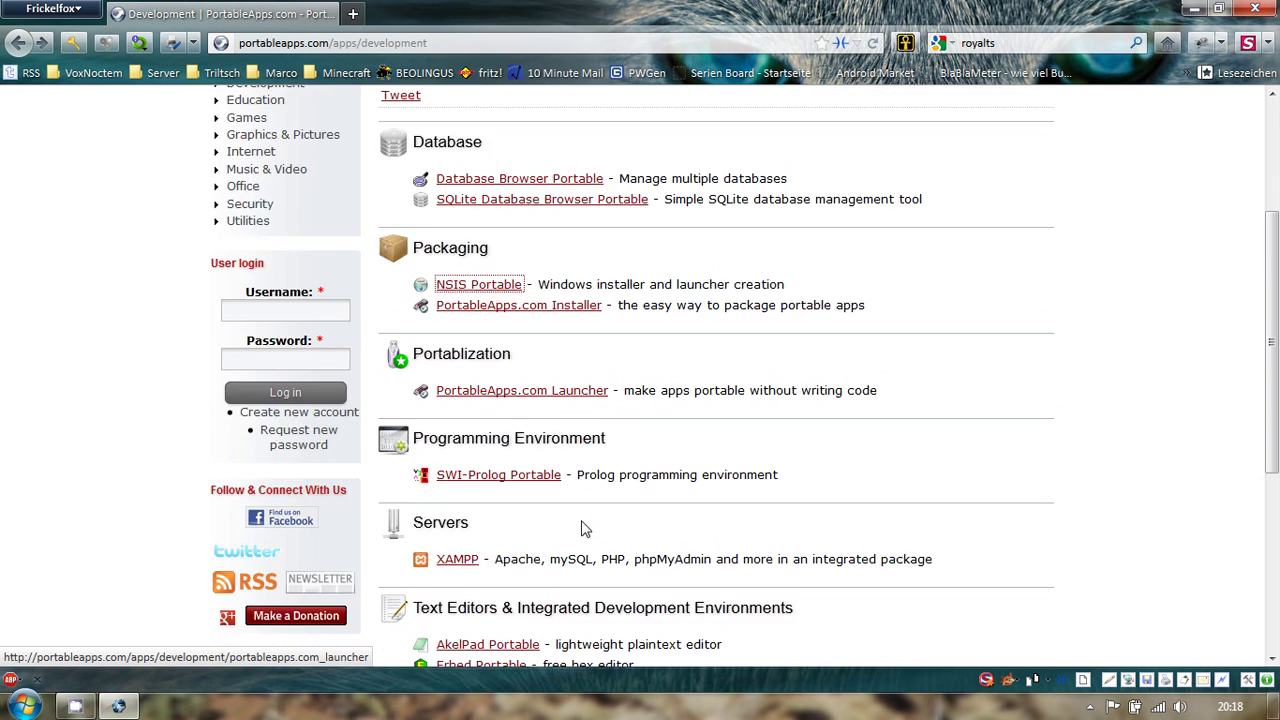
pyautogui.scroll(-1, 600, 502)
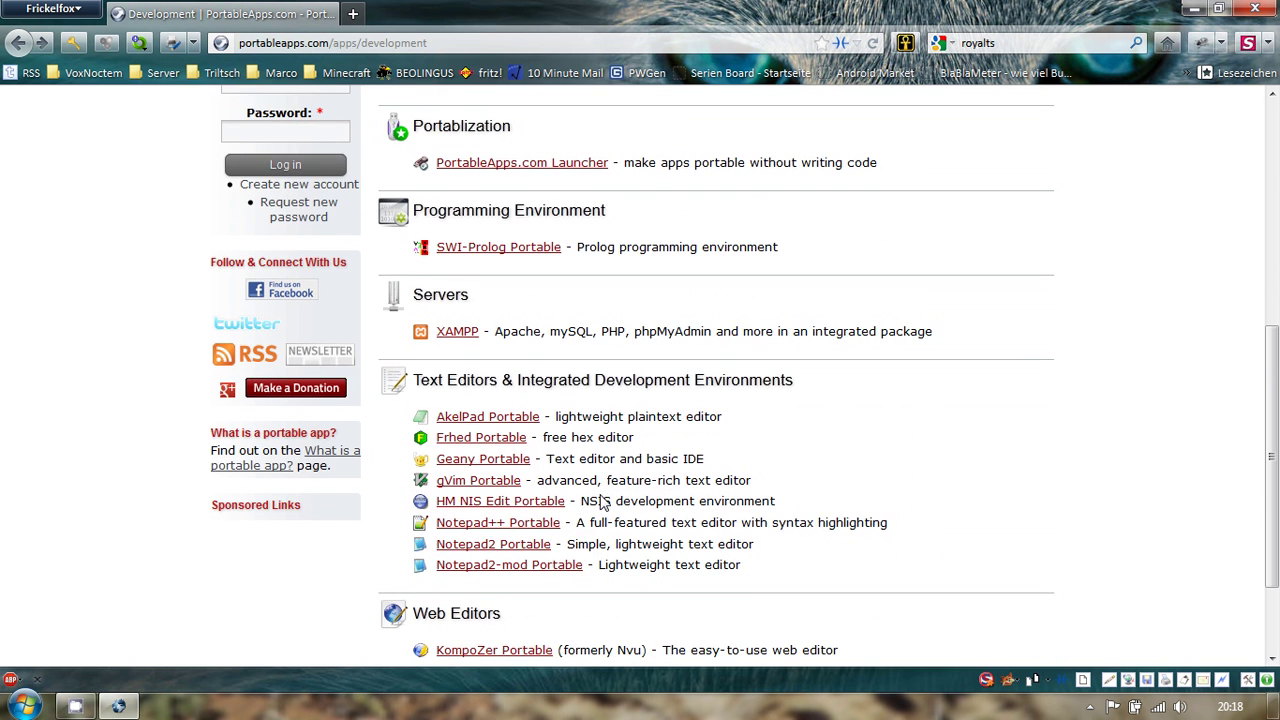
pyautogui.scroll(-1, 603, 503)
pyautogui.scroll(6, 603, 492)
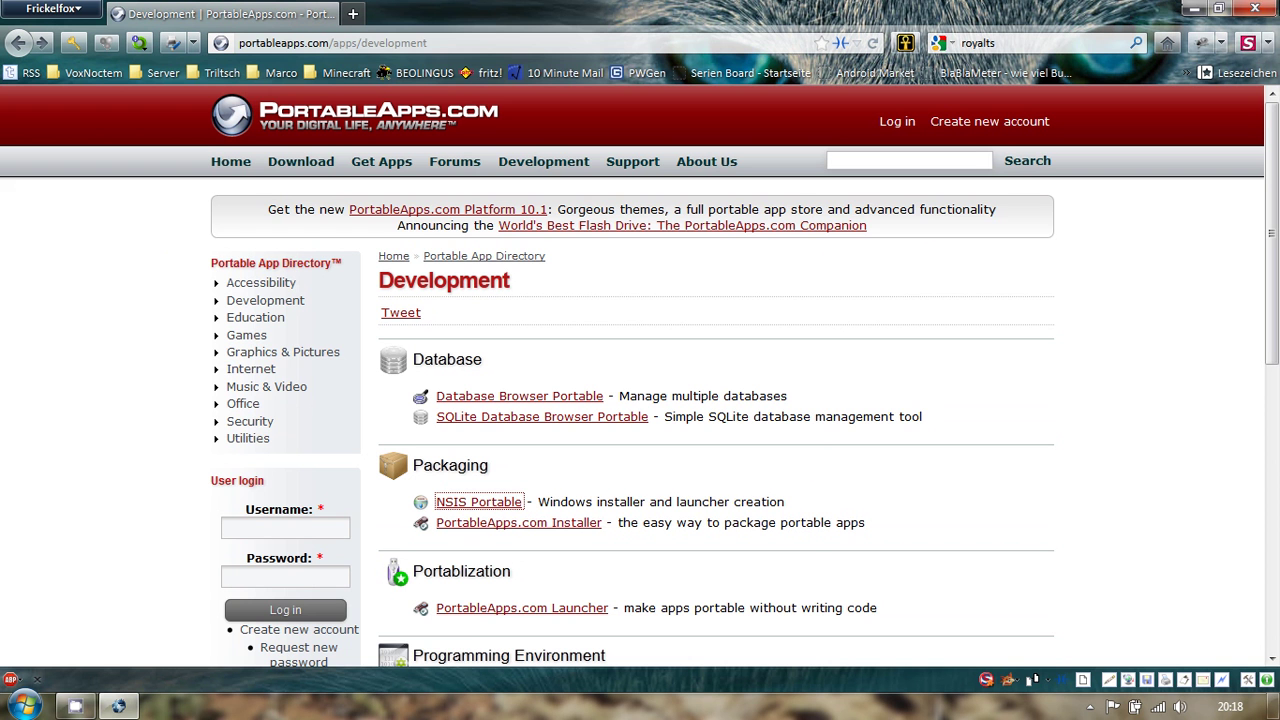
pyautogui.click(1193, 10)
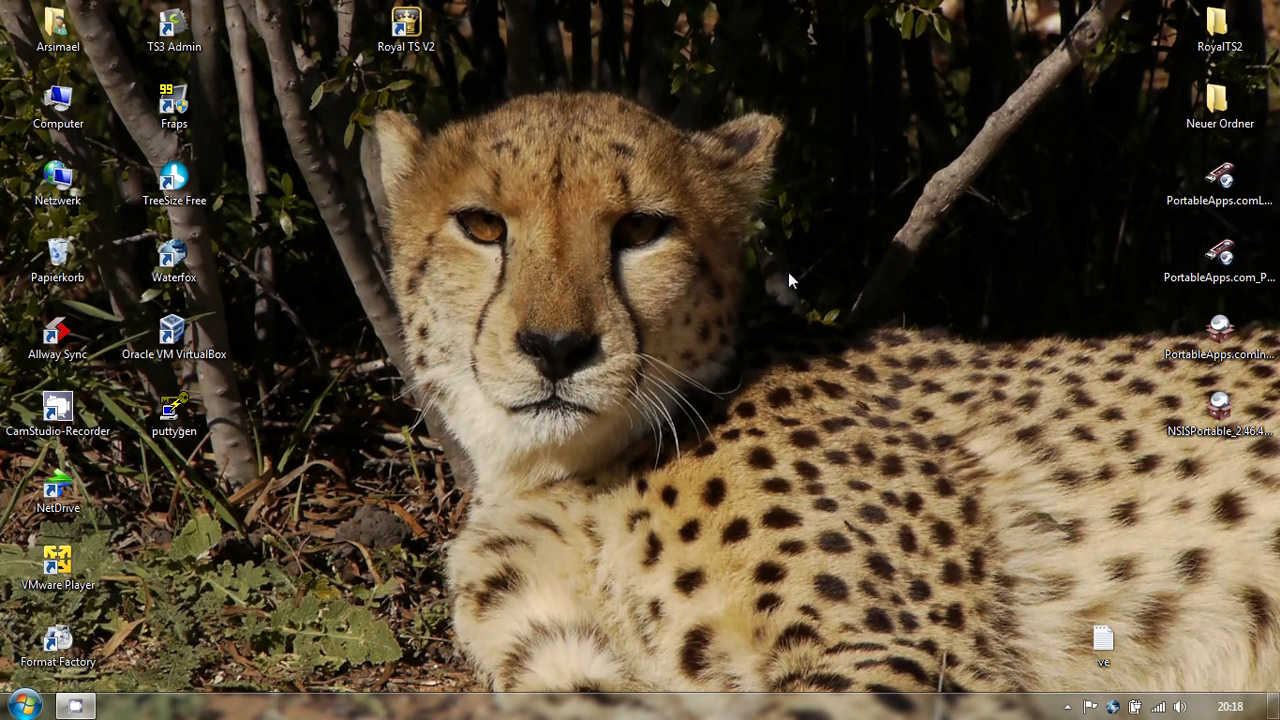
# - Start the PortableApps.com Launcher 2.1.2 setup in Deutsch and proceed to the choice of target directory
pyautogui.doubleClick(1214, 192)
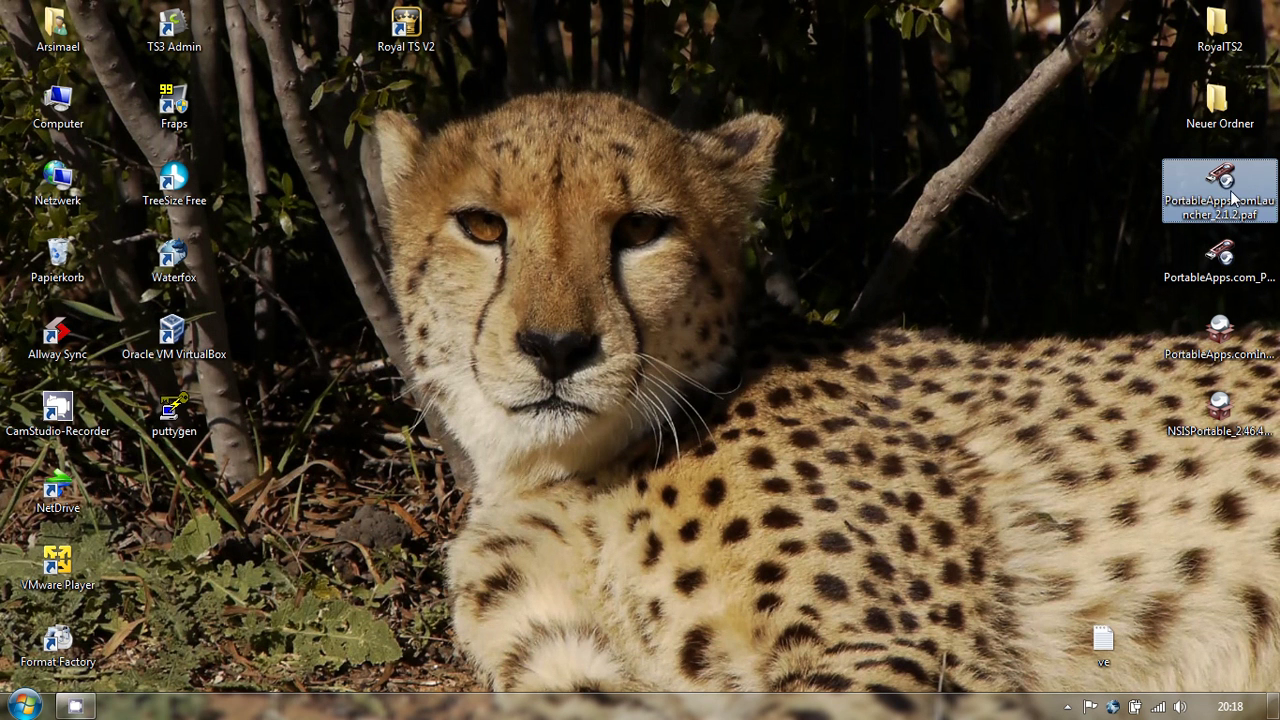
pyautogui.click(693, 368)
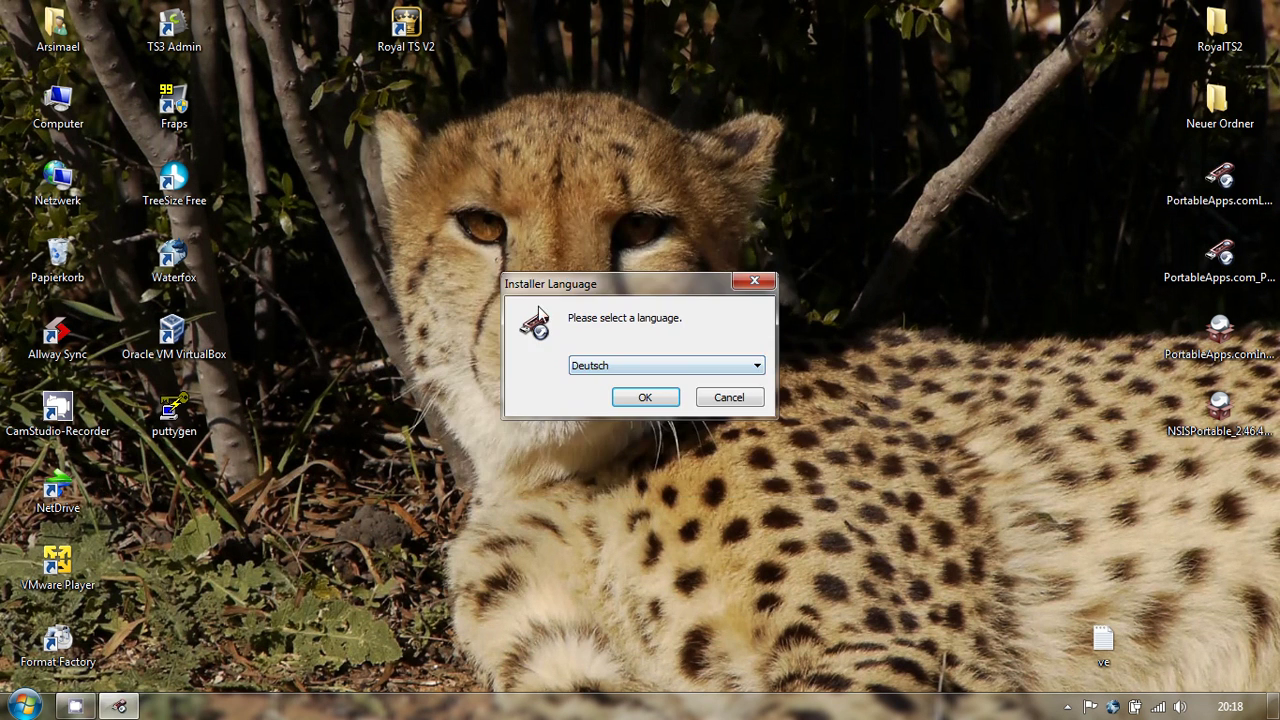
pyautogui.click(645, 398)
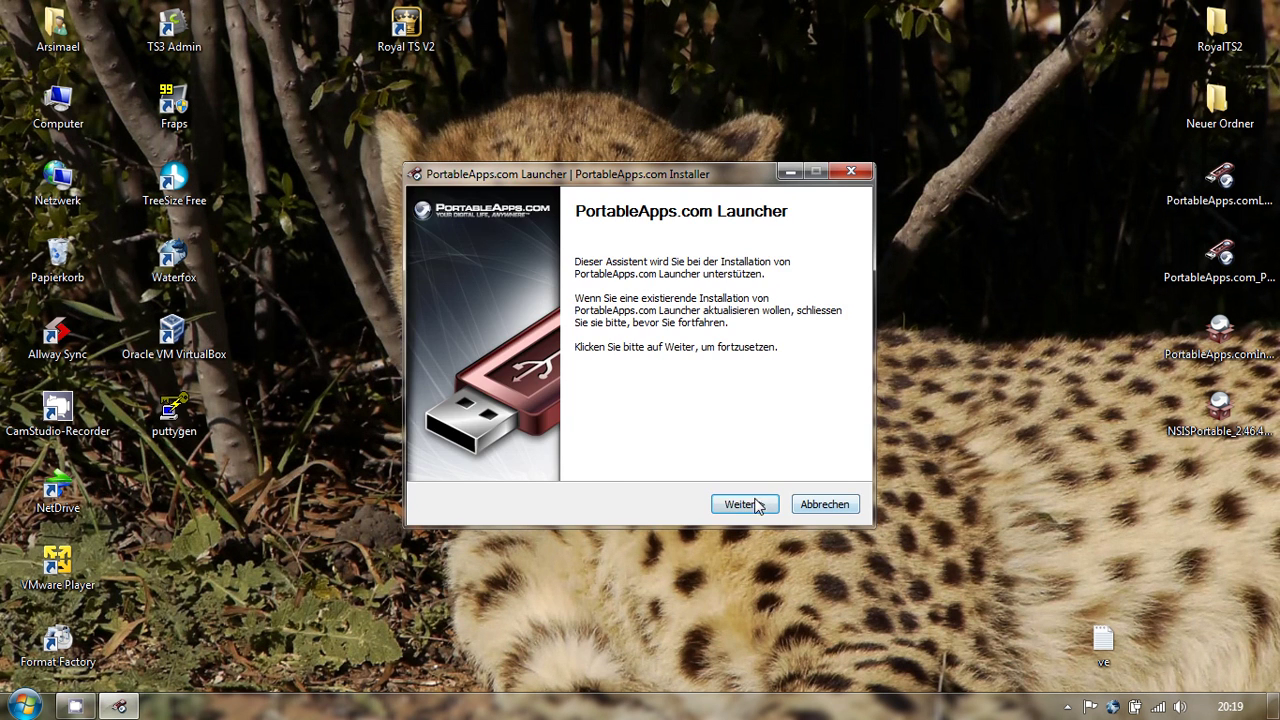
pyautogui.click(759, 505)
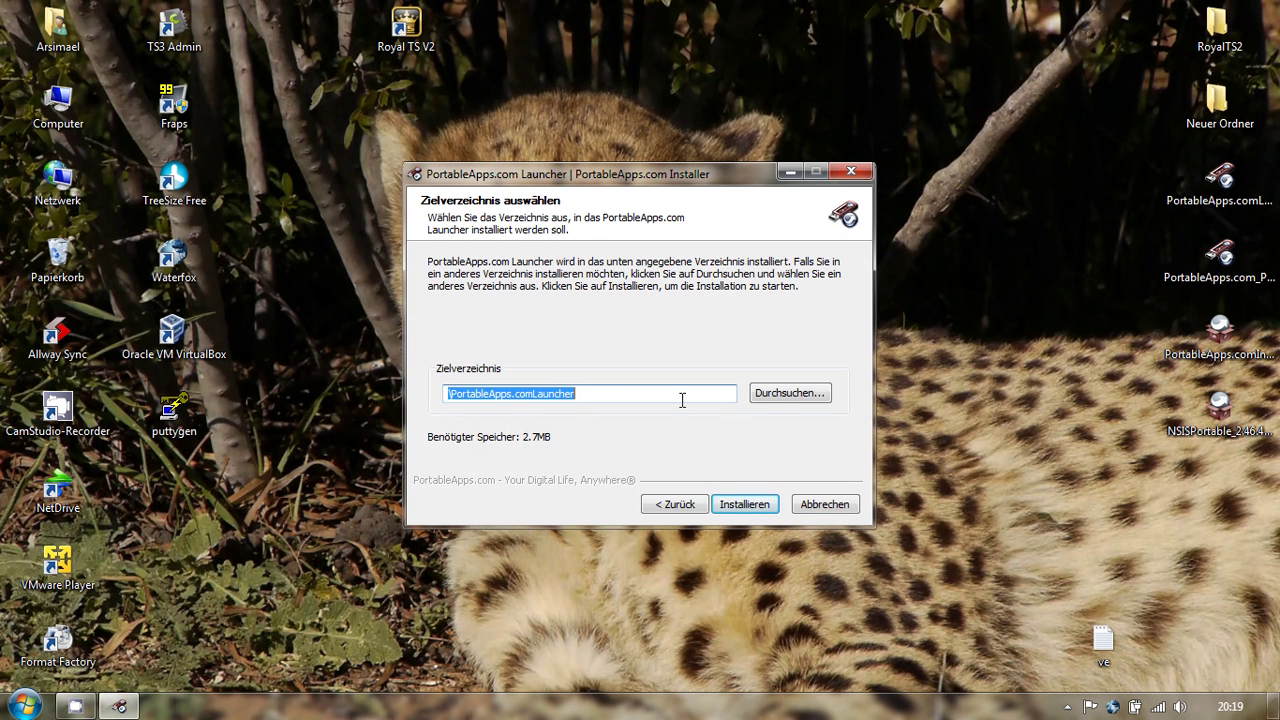
# - Install PortableApps.com Launcher on SD Card (E:) in E:\PortableApps.comLauncher and finish the wizard
pyautogui.click(777, 395)
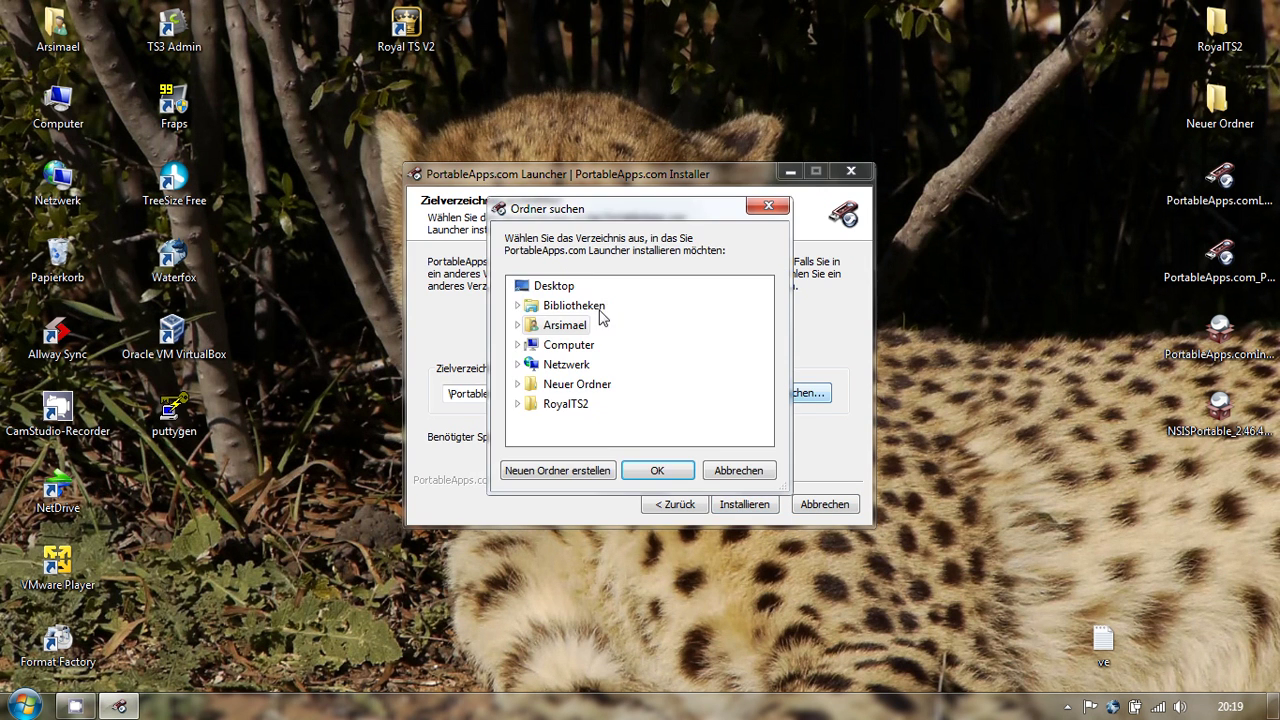
pyautogui.doubleClick(587, 350)
pyautogui.click(597, 405)
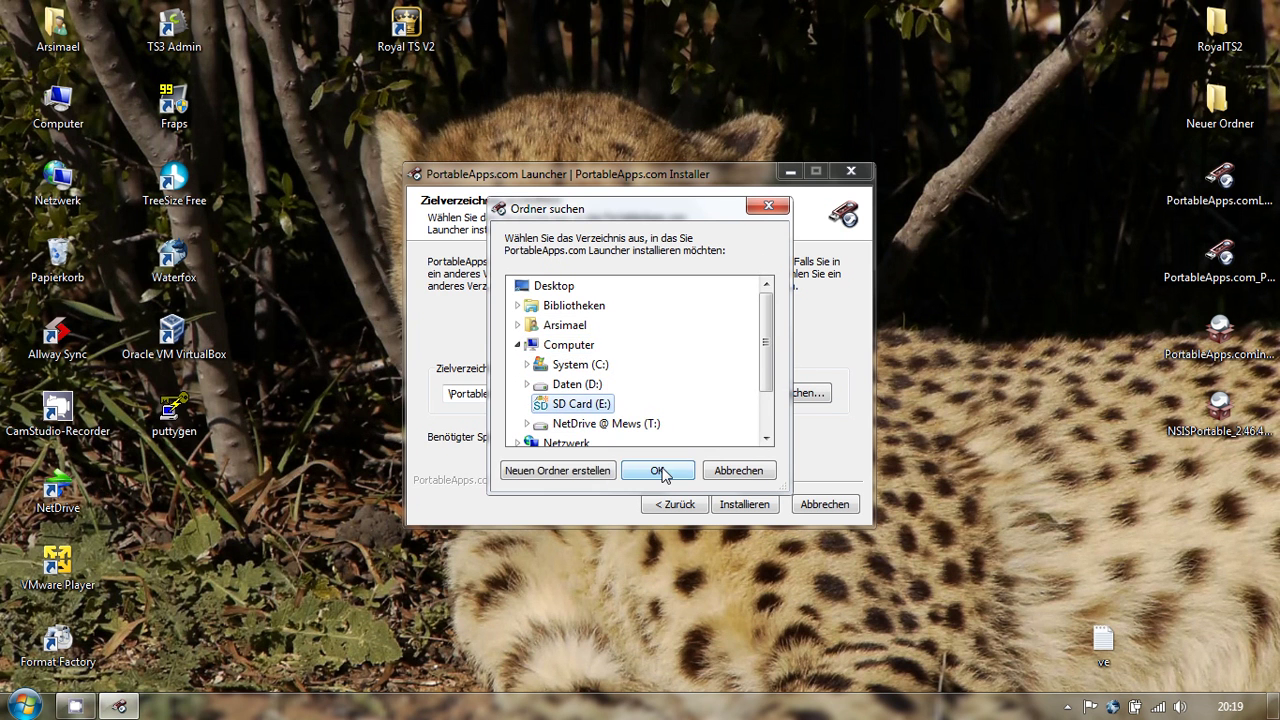
pyautogui.click(657, 470)
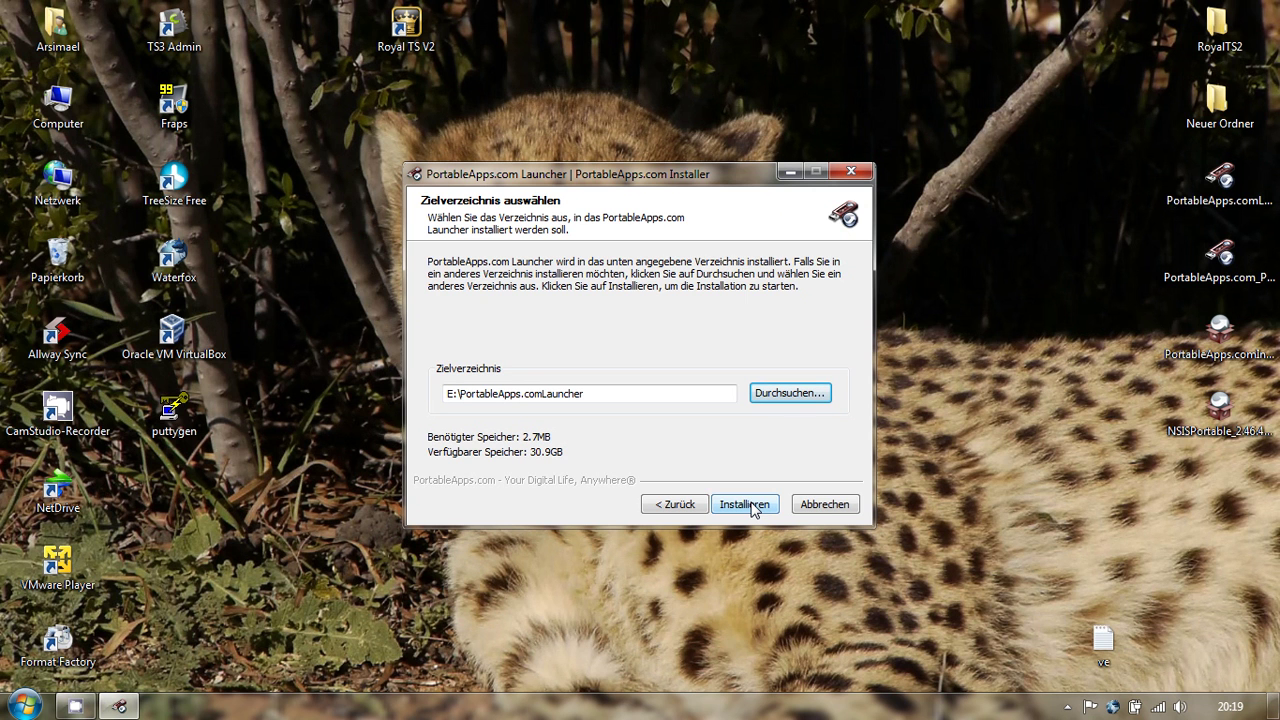
pyautogui.click(745, 504)
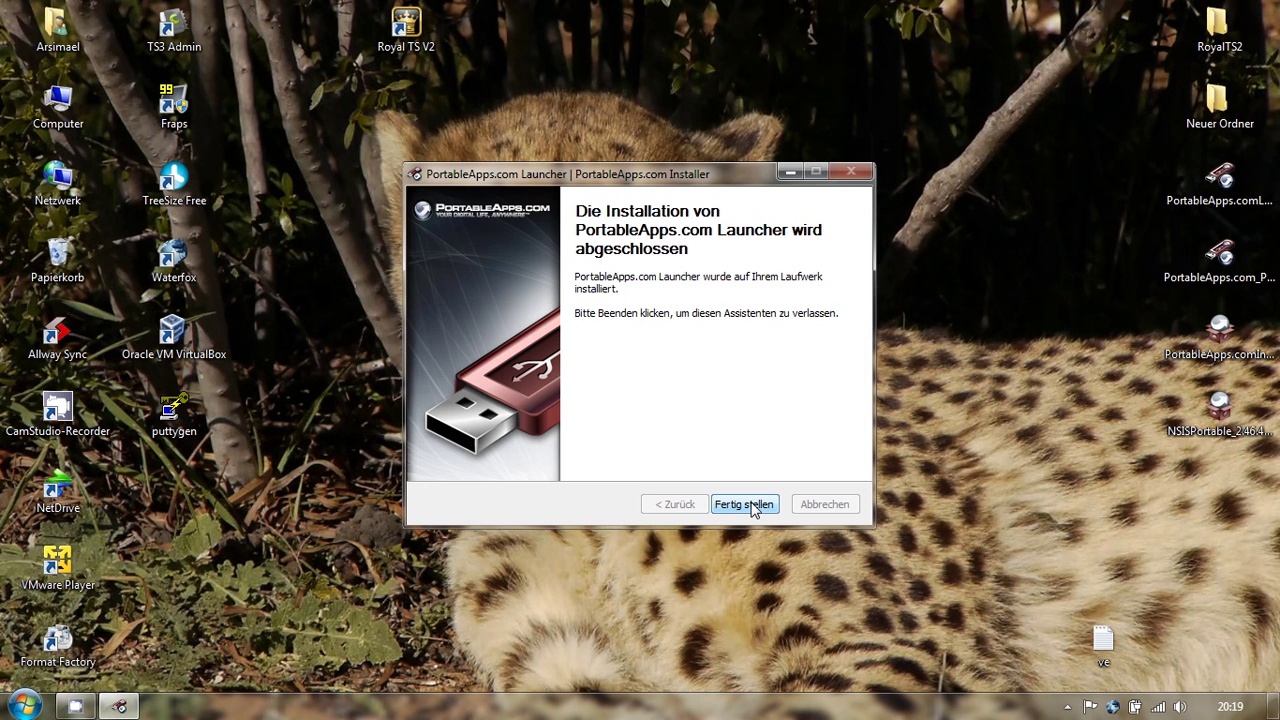
pyautogui.click(744, 504)
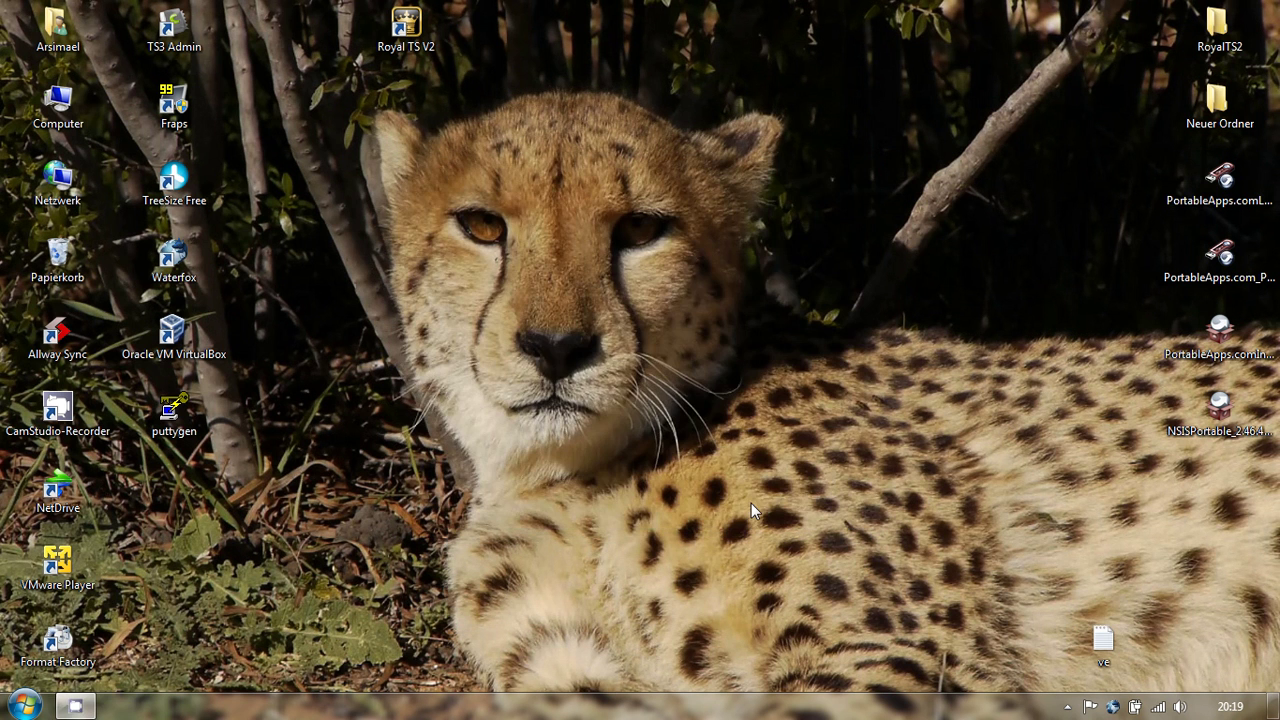
# - Inspect the installed launcher folder on SD Card (E:) and close the file window
pyautogui.doubleClick(57, 99)
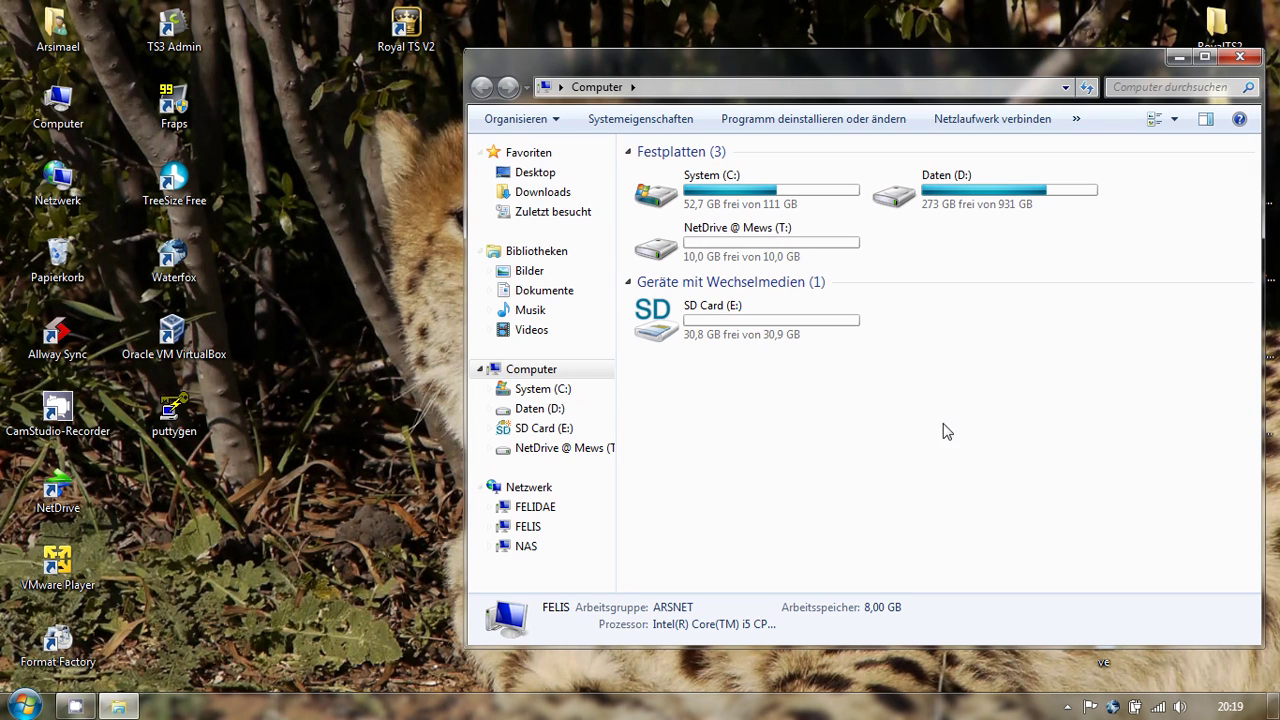
pyautogui.click(1067, 706)
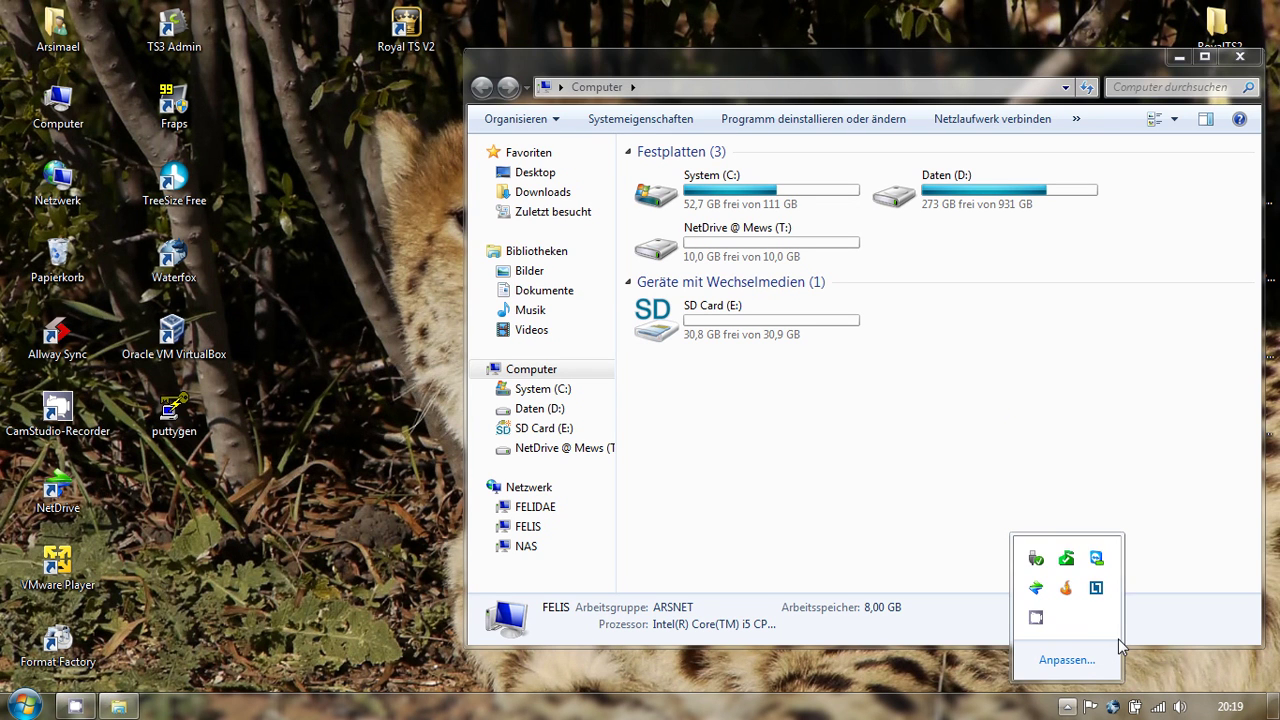
pyautogui.click(698, 376)
pyautogui.doubleClick(745, 322)
pyautogui.doubleClick(700, 174)
pyautogui.click(679, 258)
pyautogui.click(1240, 57)
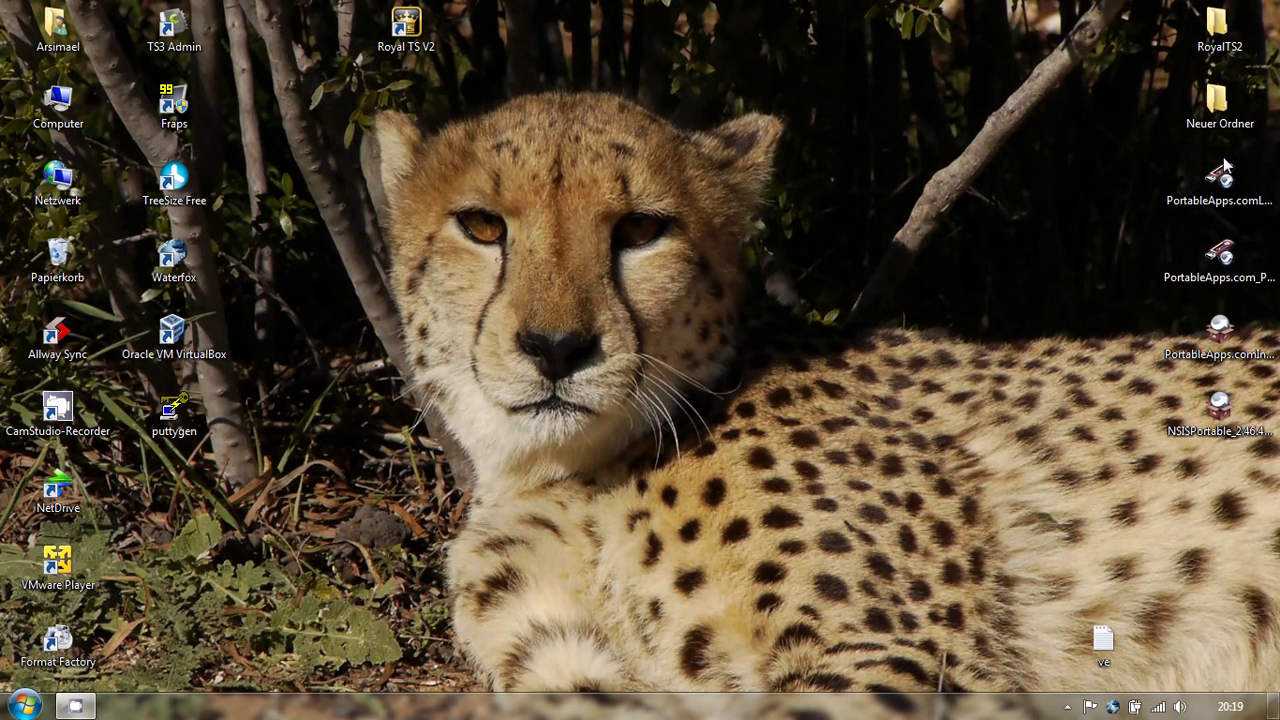
# - Start the PortableApps.com Platform 10.1.2 setup in German and proceed to the choice of target directory
pyautogui.click(1224, 172)
pyautogui.click(1227, 258)
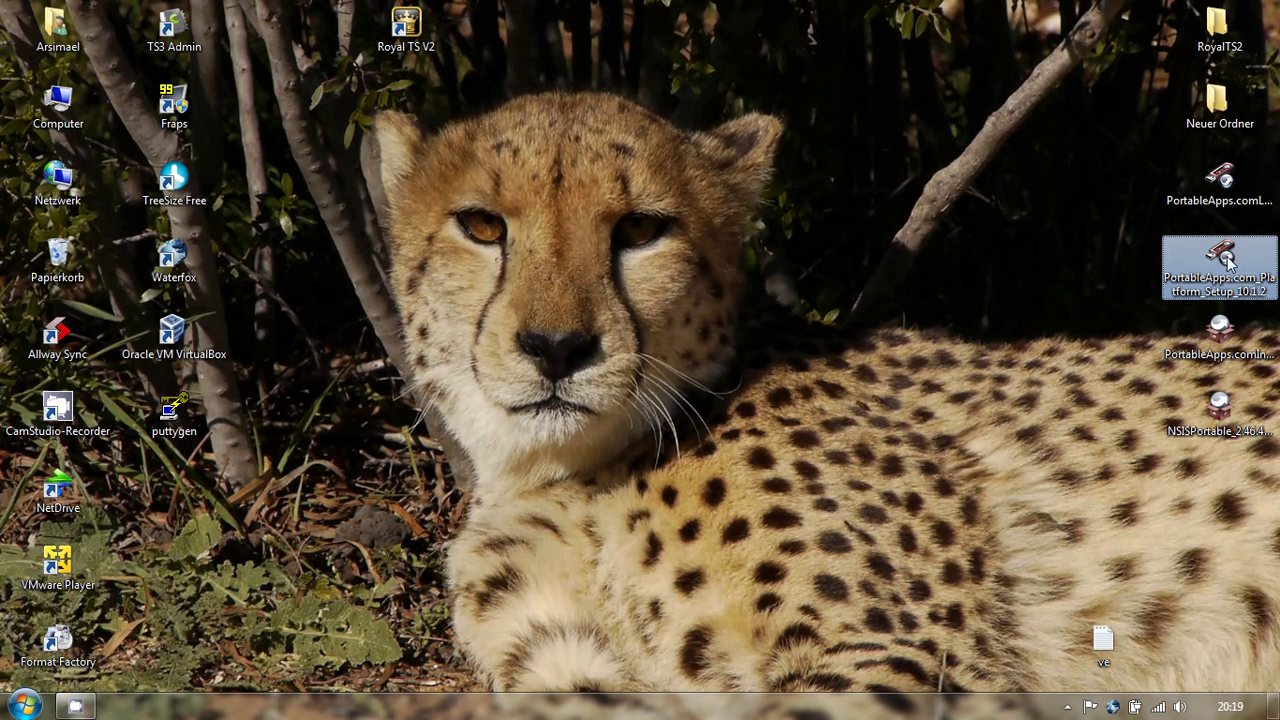
pyautogui.doubleClick(1227, 262)
pyautogui.click(669, 362)
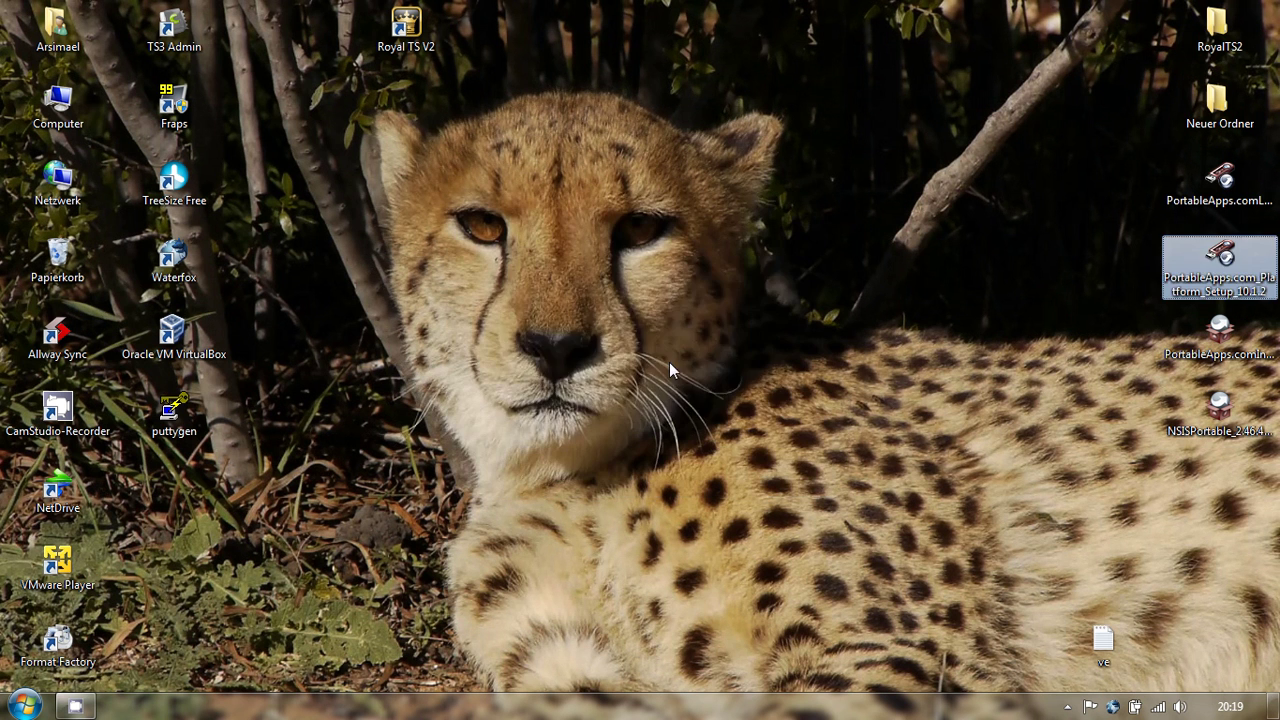
pyautogui.click(636, 400)
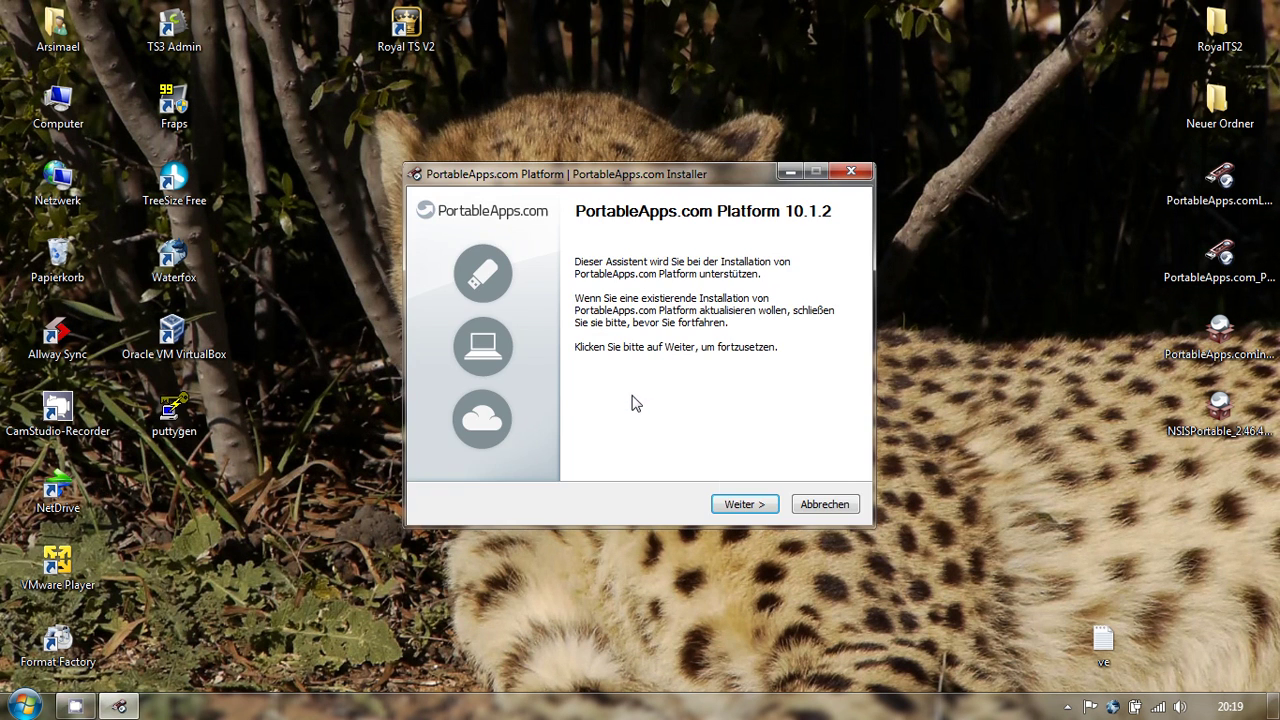
pyautogui.click(741, 503)
pyautogui.click(740, 503)
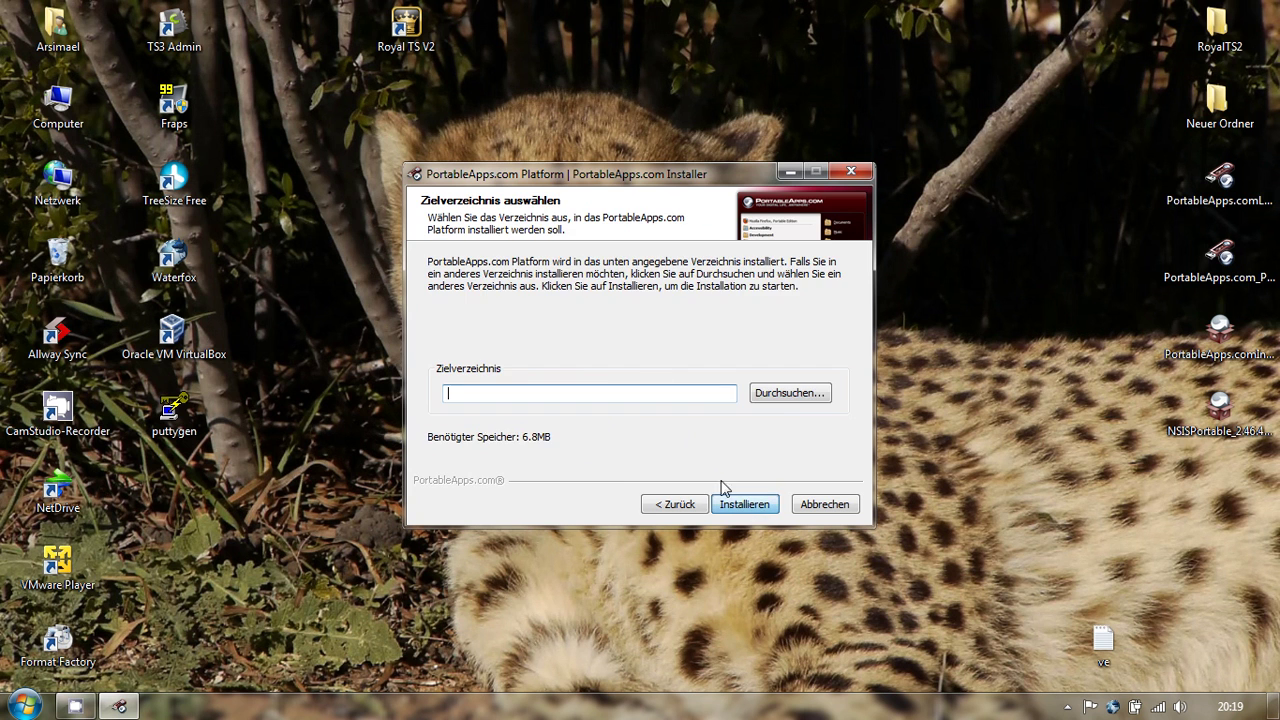
# - Install the PortableApps.com Platform to the root of SD Card (E:) and finish the wizard with the platform launched
pyautogui.click(790, 393)
pyautogui.click(568, 344)
pyautogui.click(581, 403)
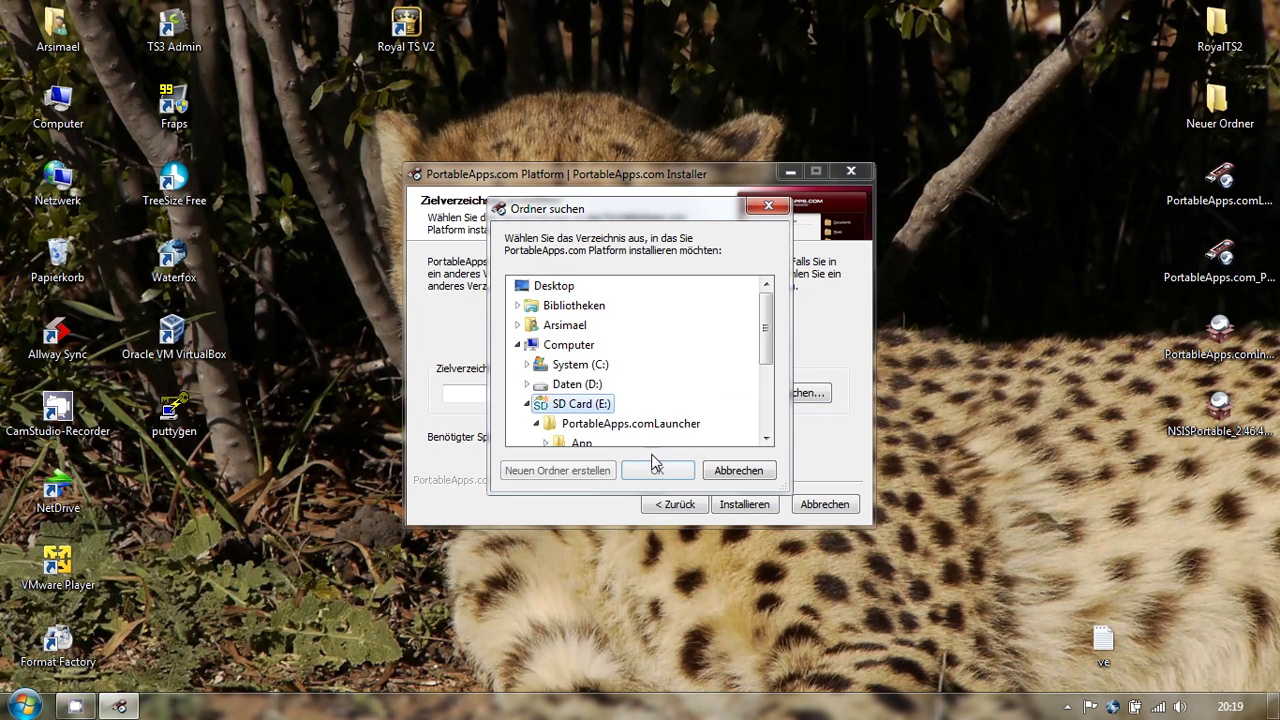
pyautogui.click(655, 468)
pyautogui.click(740, 504)
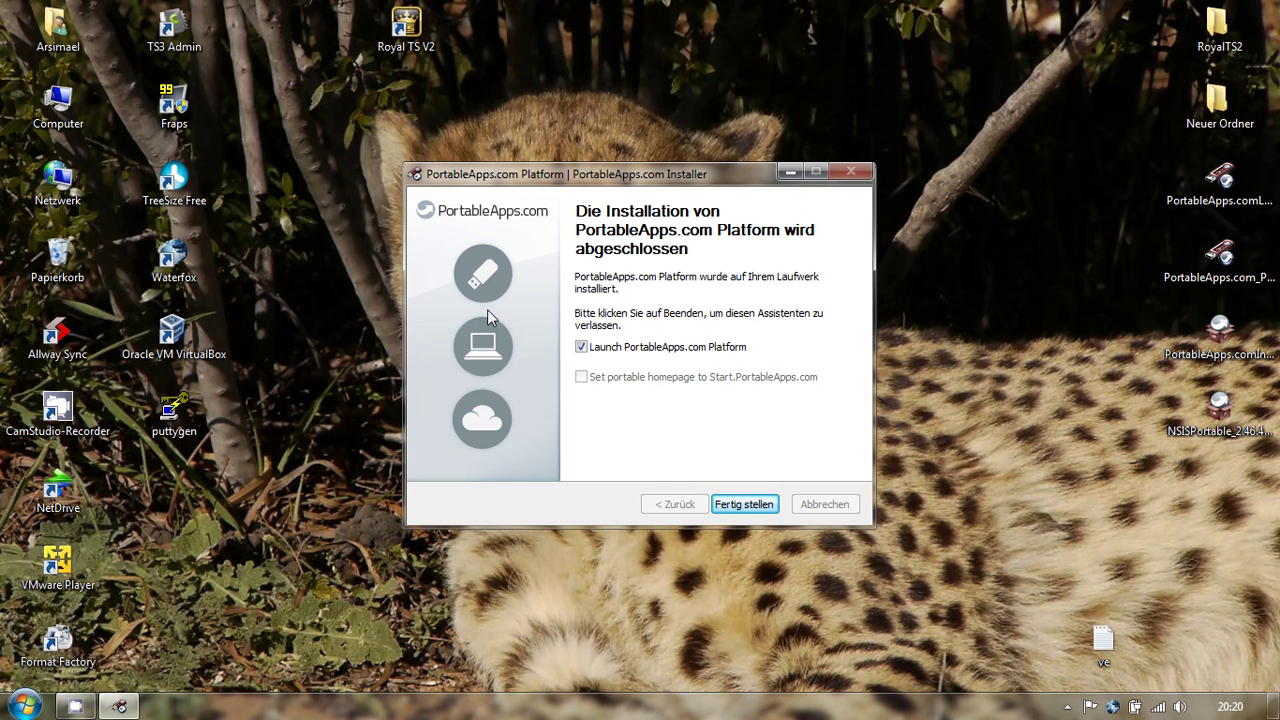
pyautogui.click(750, 502)
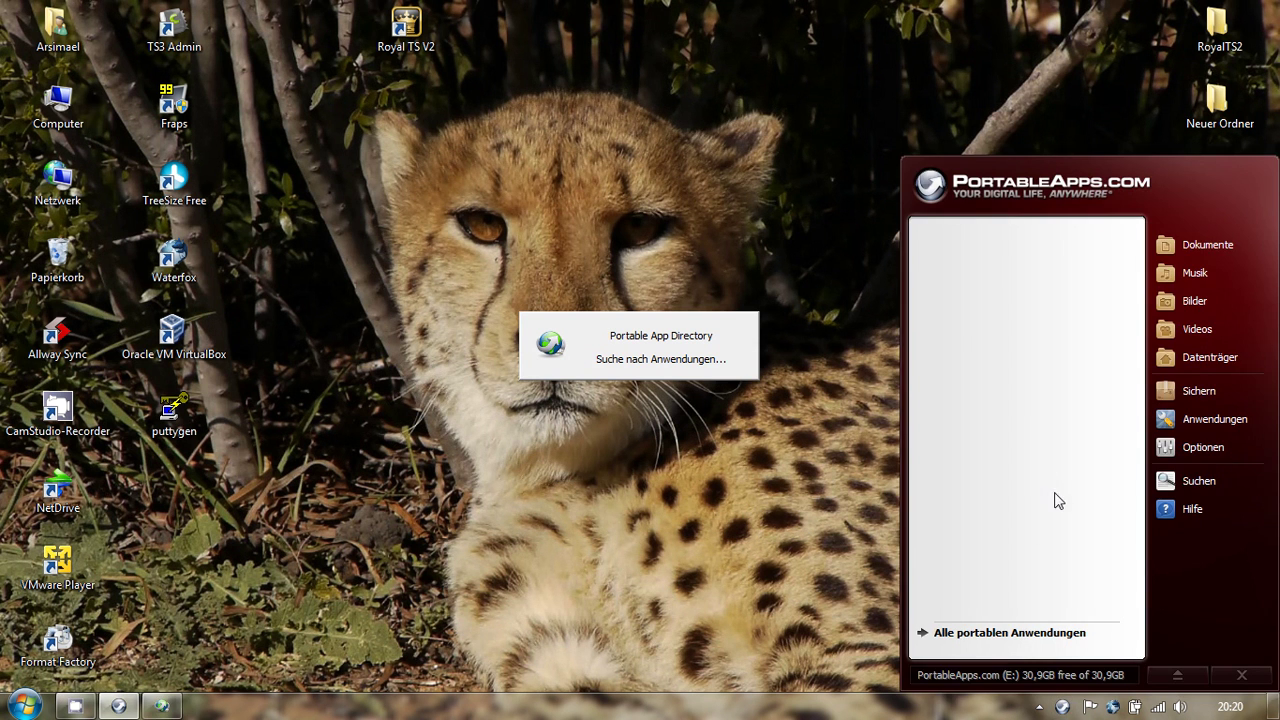
# - Open SD Card (E:) and move the PortableApps.comLauncher folder into the PortableApps folder
pyautogui.doubleClick(58, 105)
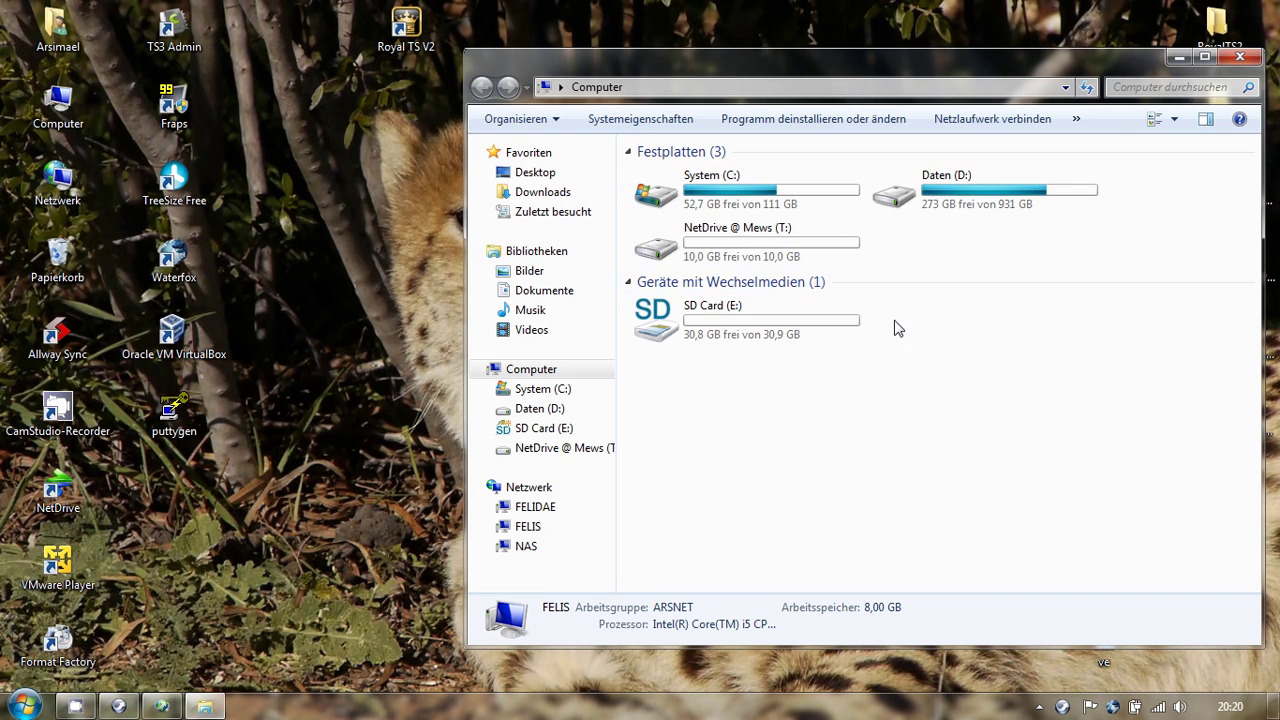
pyautogui.doubleClick(771, 330)
pyautogui.moveTo(748, 214); pyautogui.dragTo(700, 197)
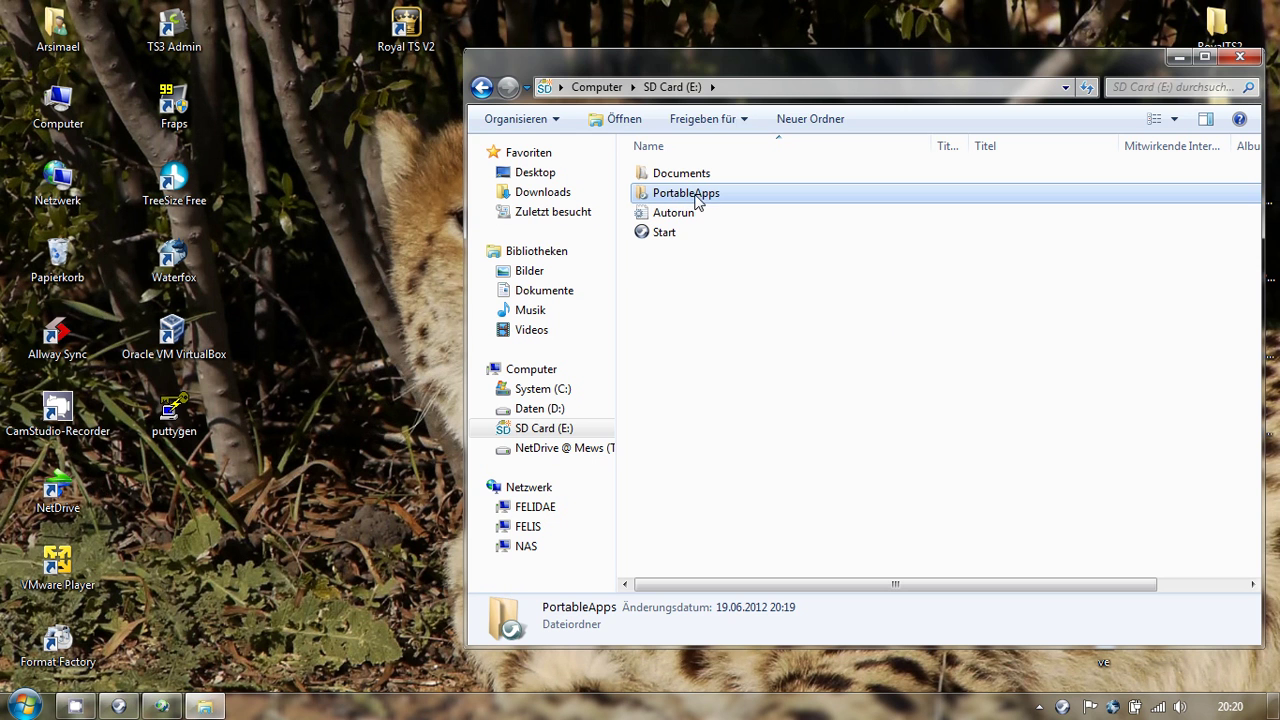
# - Check the PortableApps folder, then run Start from the root of SD Card (E:) and cancel the Portable App Directory wizard
pyautogui.press('Return')
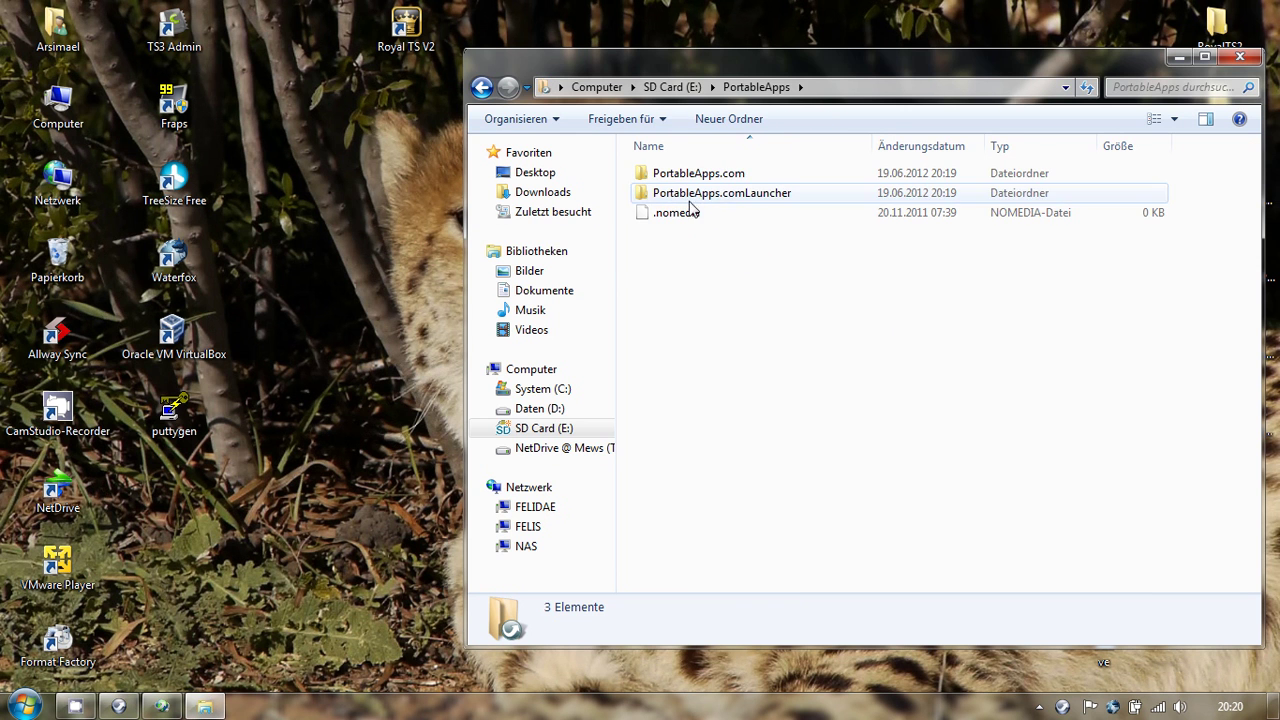
pyautogui.click(672, 87)
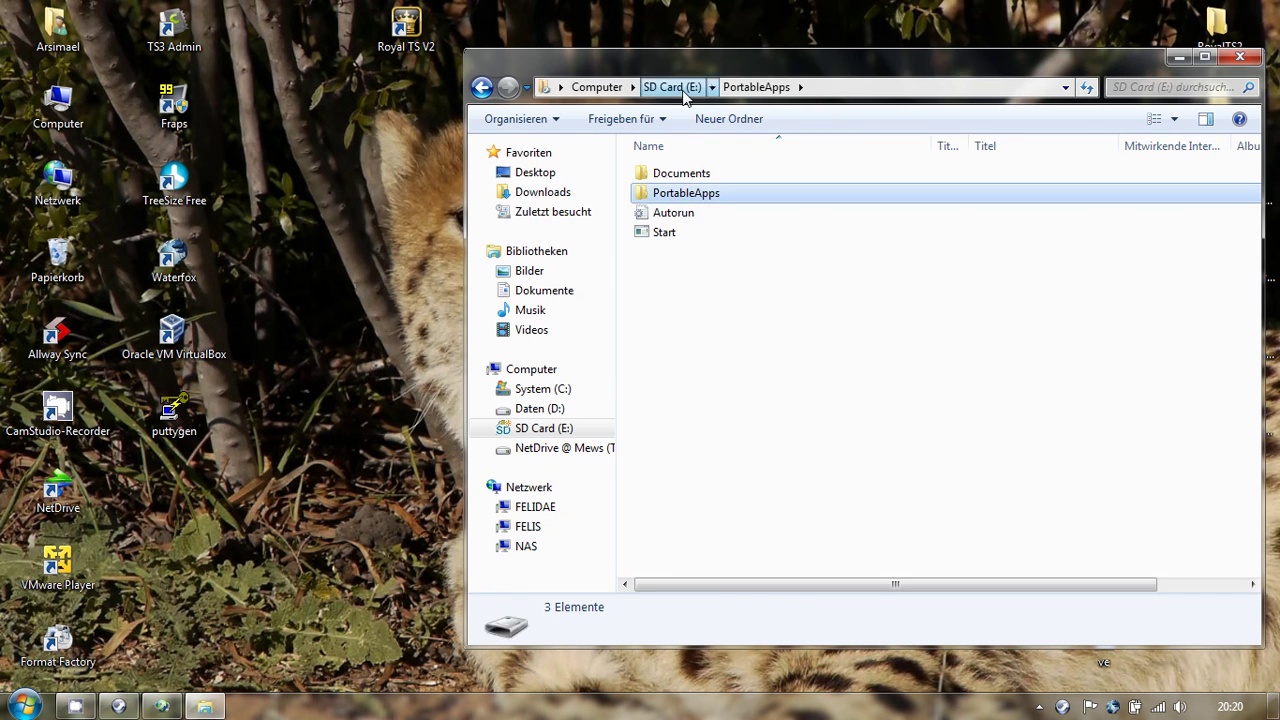
pyautogui.doubleClick(722, 230)
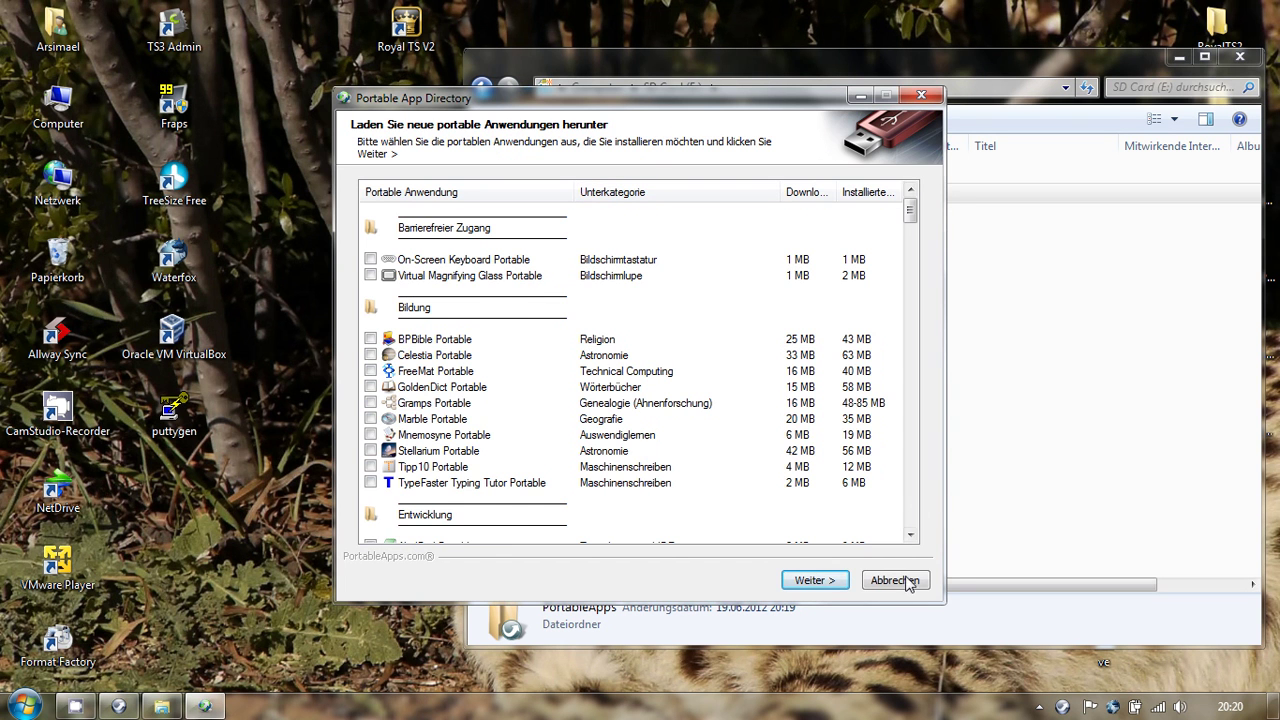
pyautogui.click(900, 580)
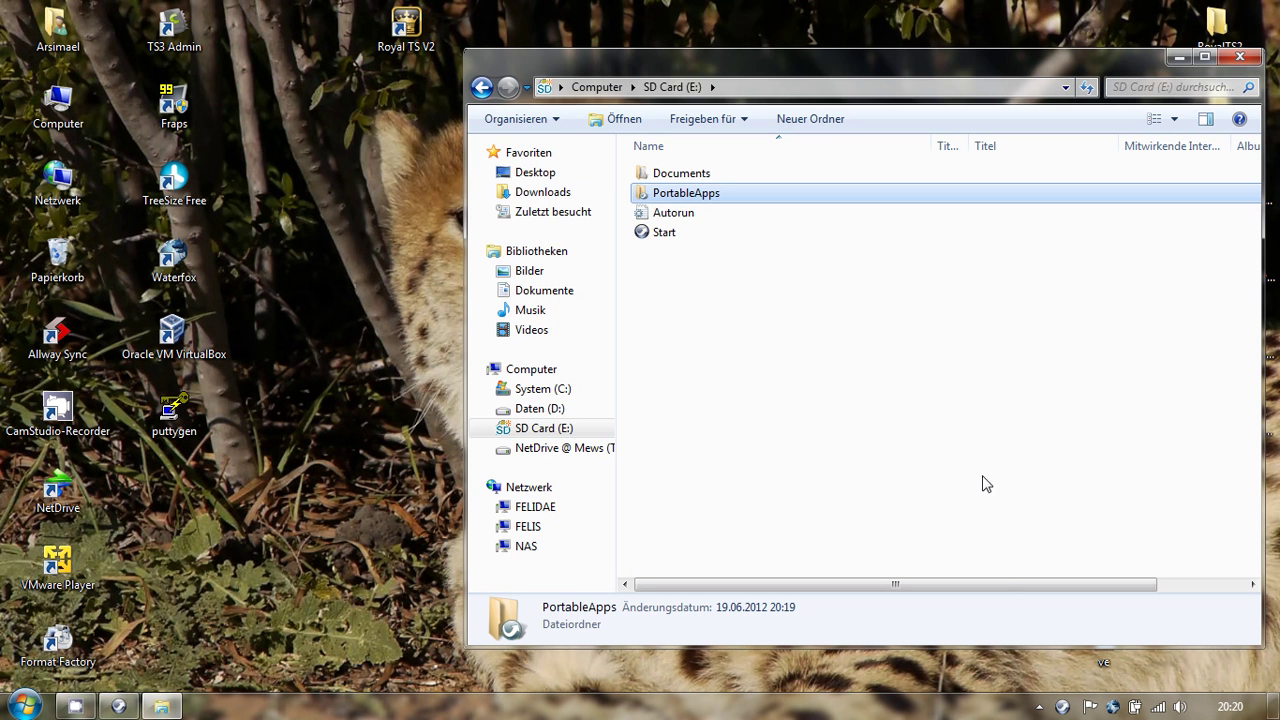
# - Open the PortableApps.com platform menu, view its general options and cancel the options dialog
pyautogui.click(1066, 705)
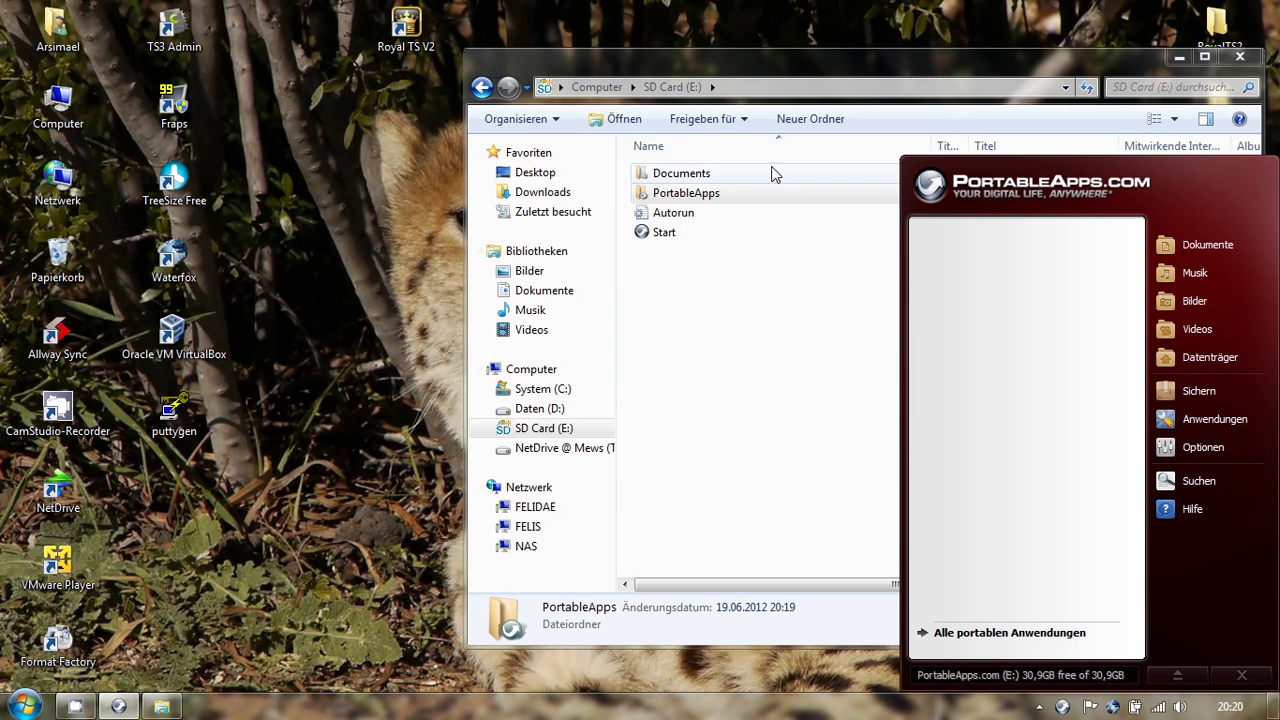
pyautogui.click(1192, 449)
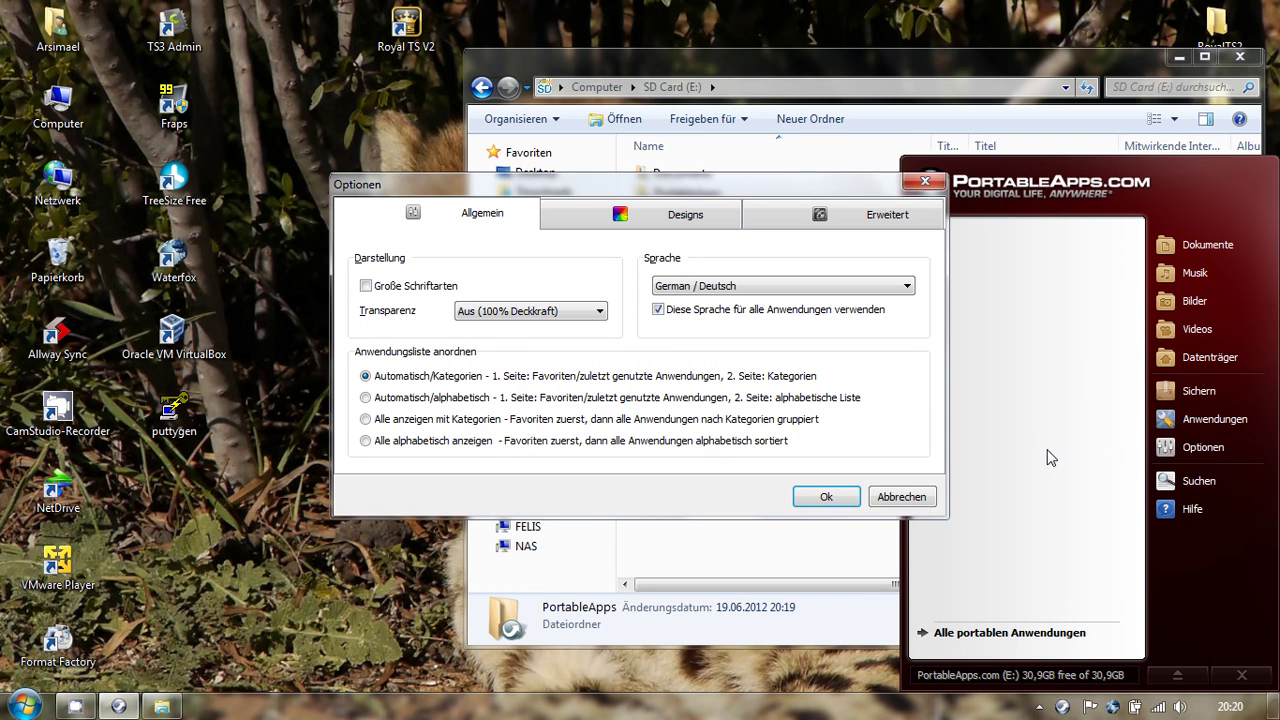
pyautogui.click(910, 497)
# - Reload the platform's app icons and start the PortableApps.com Launcher Generator from the list, then cancel its wizard
pyautogui.click(1165, 419)
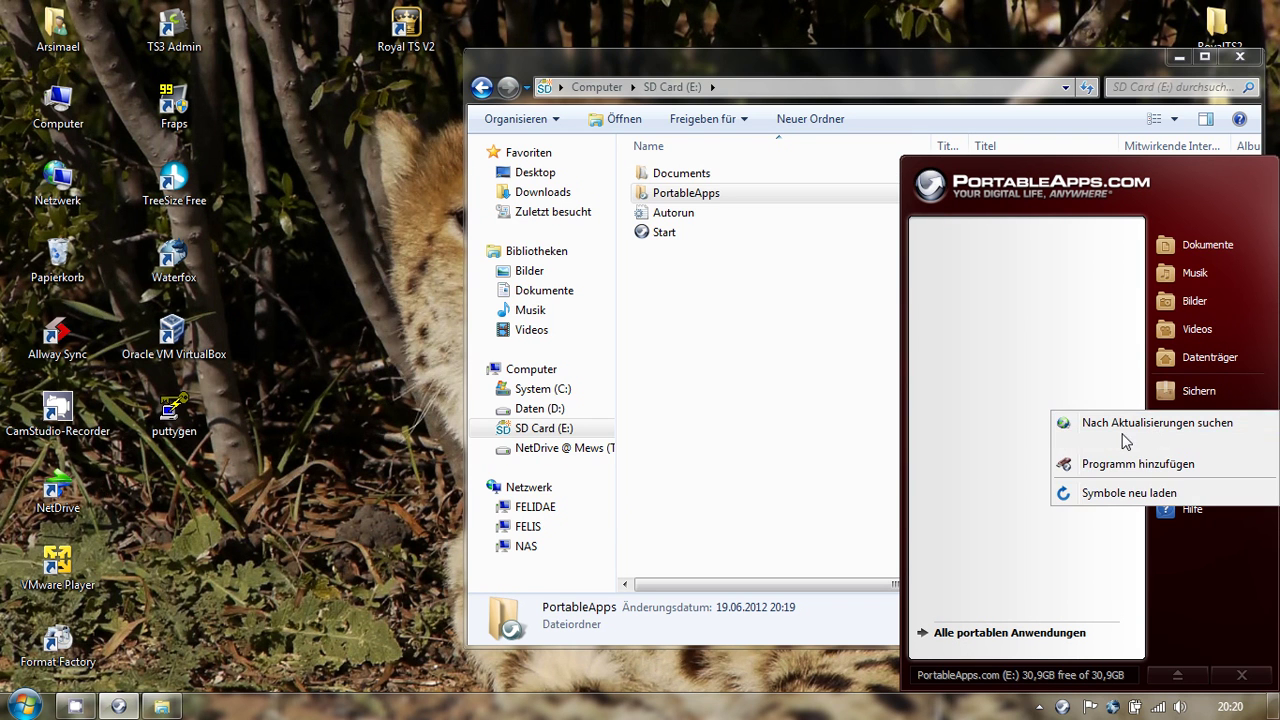
pyautogui.click(1090, 492)
pyautogui.click(976, 245)
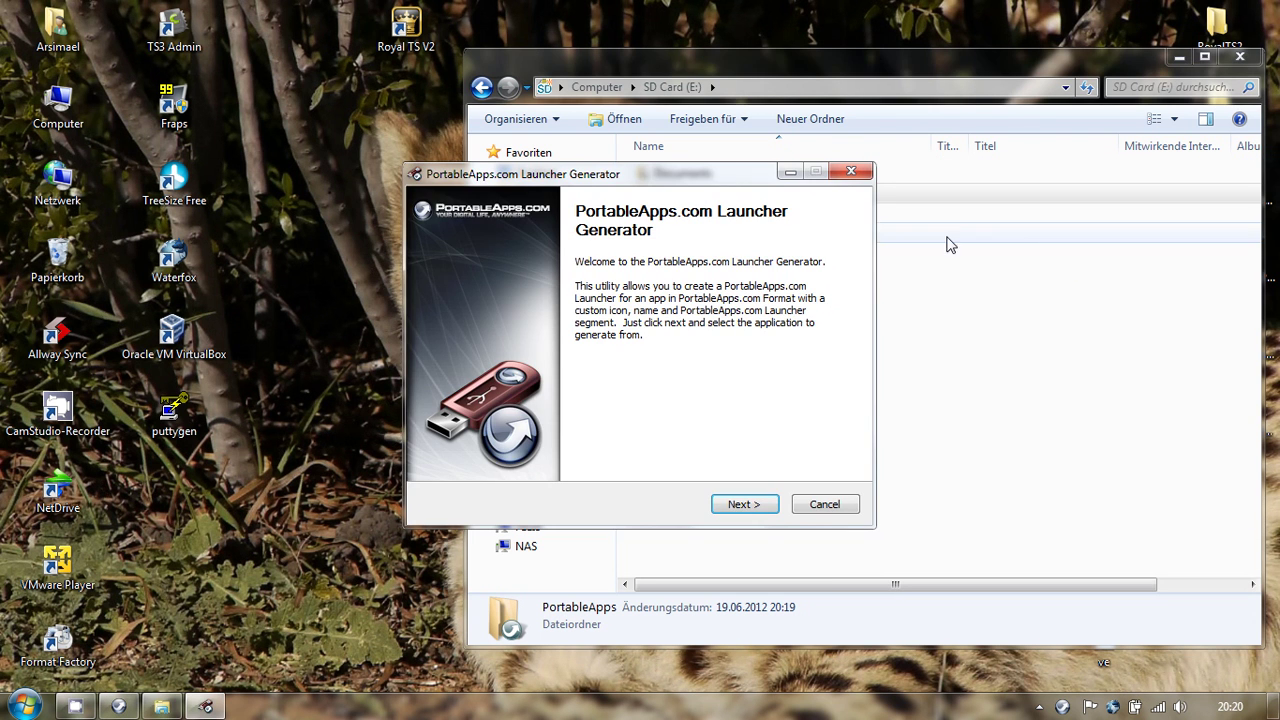
pyautogui.click(828, 504)
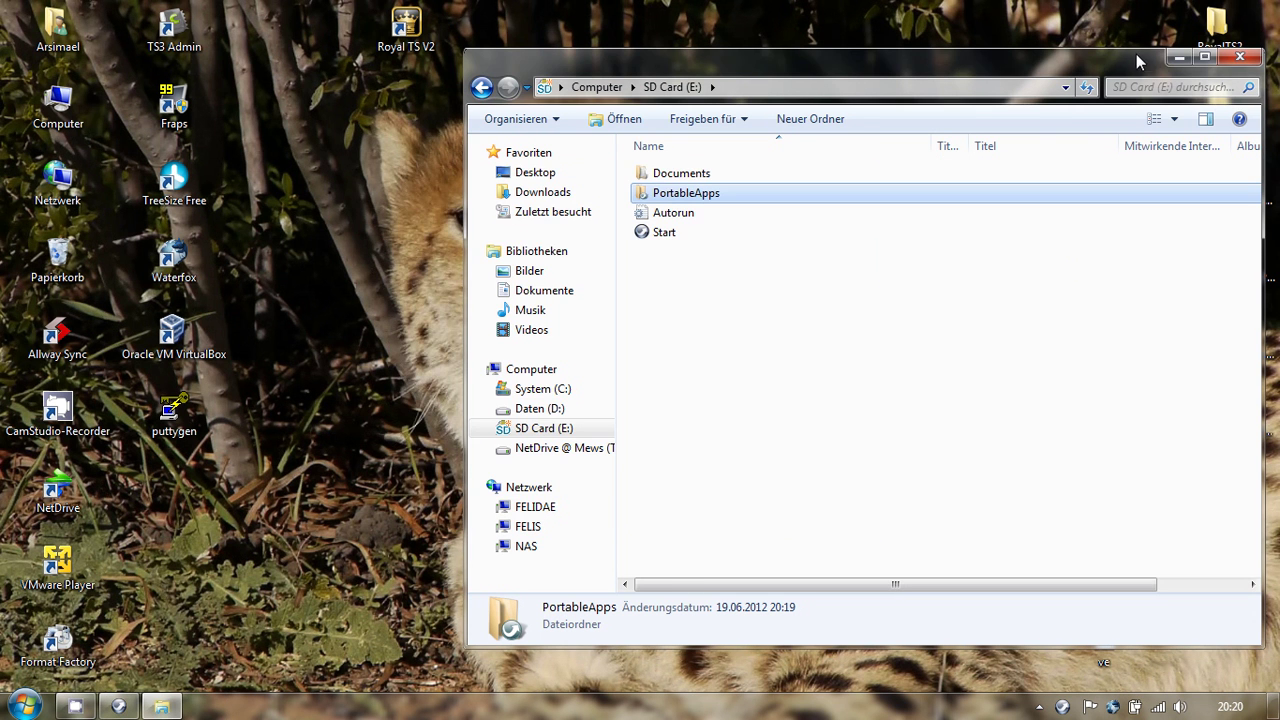
# - Close the SD Card (E:) window and start the PortableApps.com Installer setup from the desktop with Deutsch as its language
pyautogui.moveTo(1136, 54); pyautogui.dragTo(1012, 41)
pyautogui.click(1118, 45)
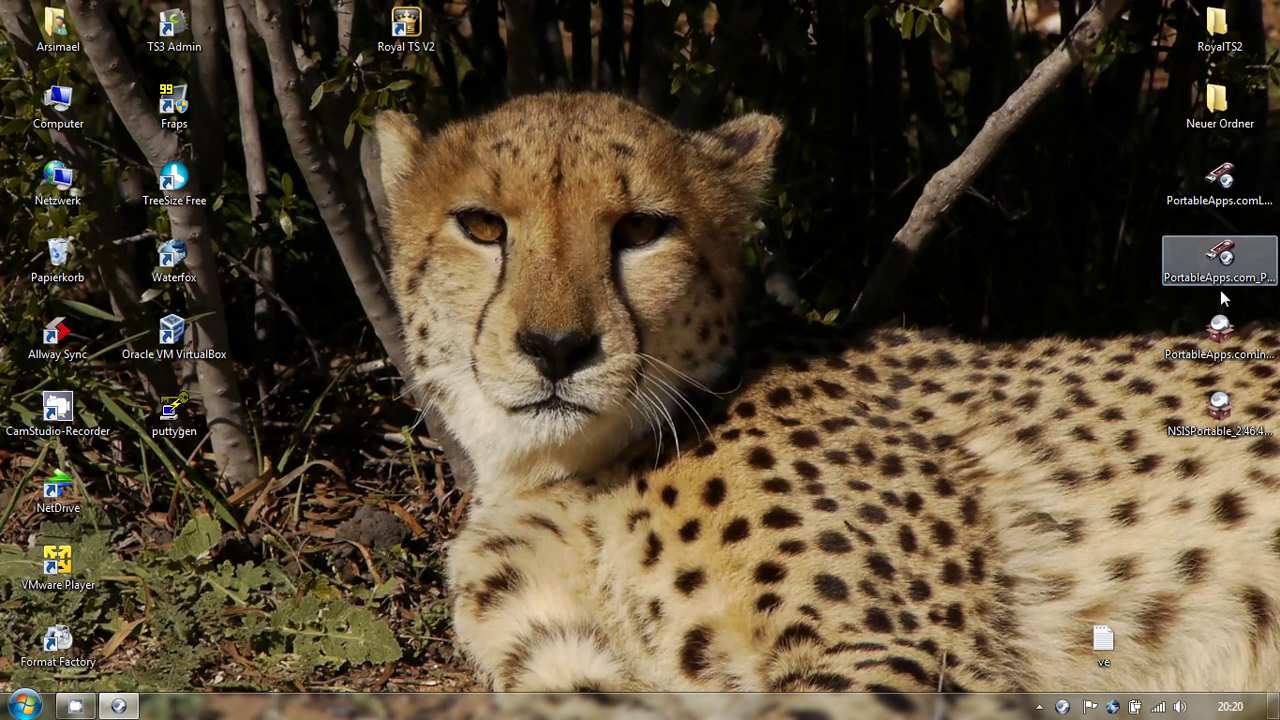
pyautogui.doubleClick(1220, 330)
pyautogui.click(680, 370)
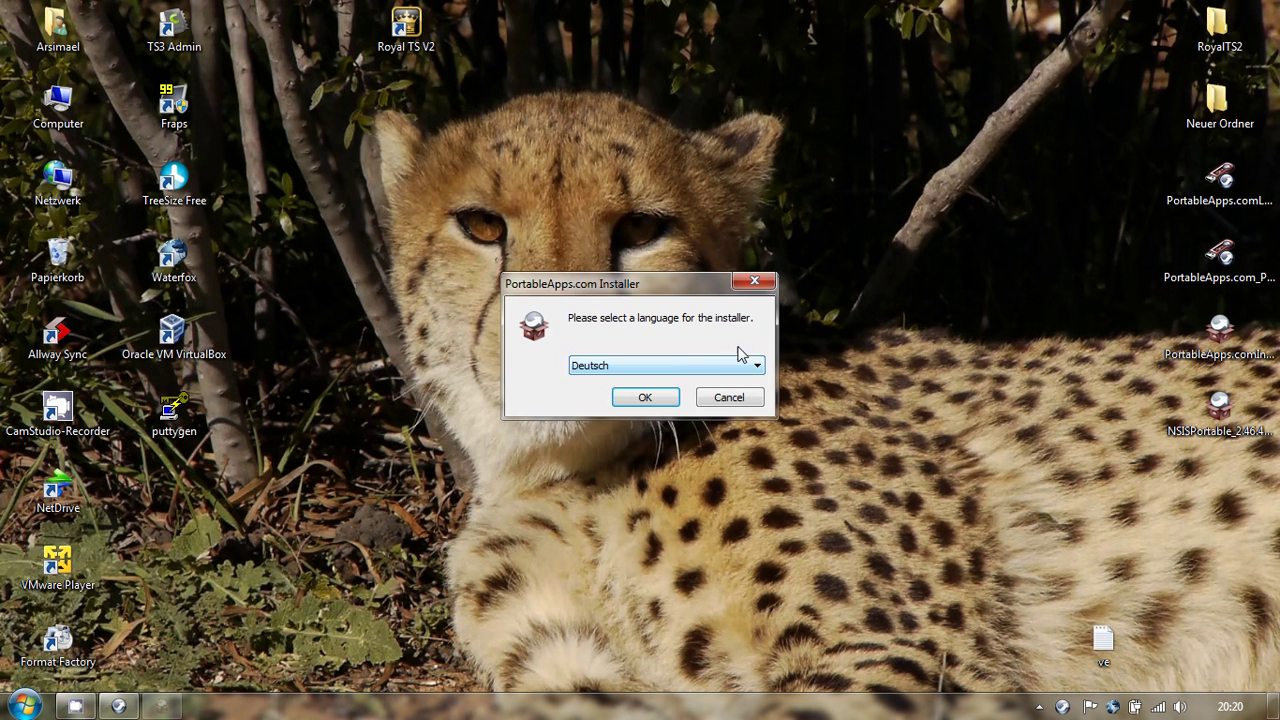
pyautogui.click(651, 396)
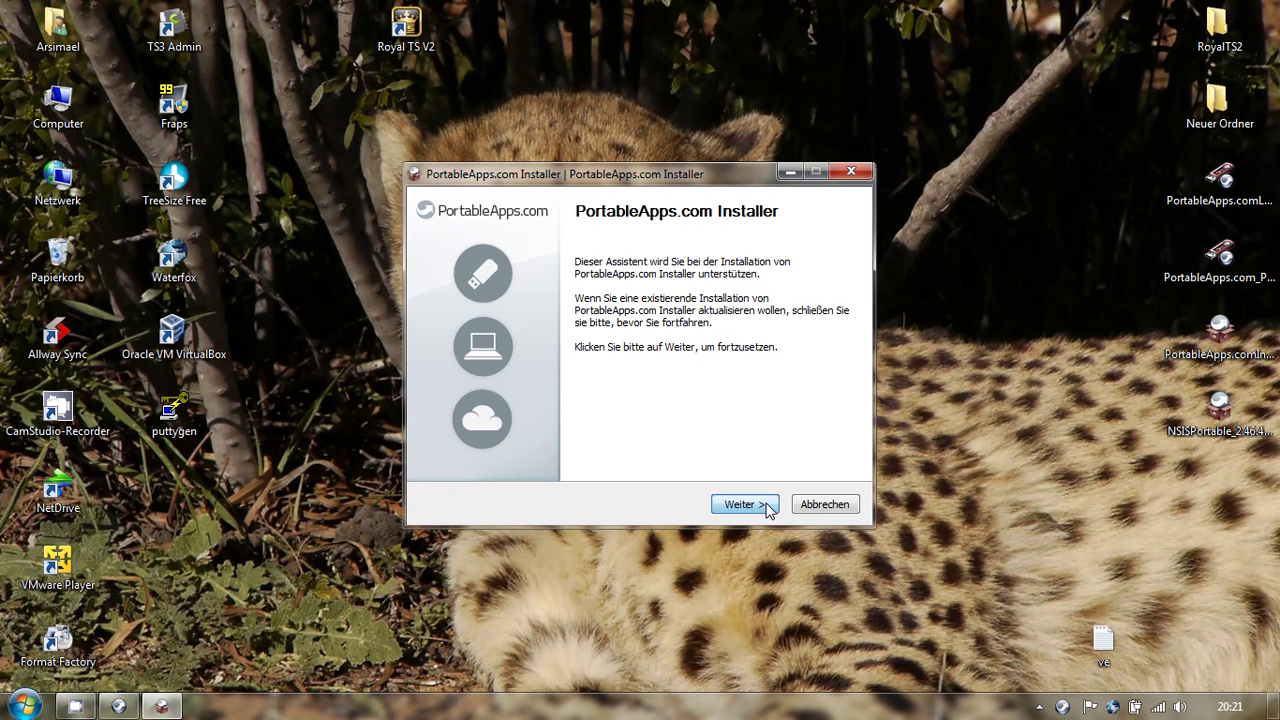
# - Install the PortableApps.com Installer through its setup wizard and finish without running it
pyautogui.click(752, 504)
pyautogui.click(748, 504)
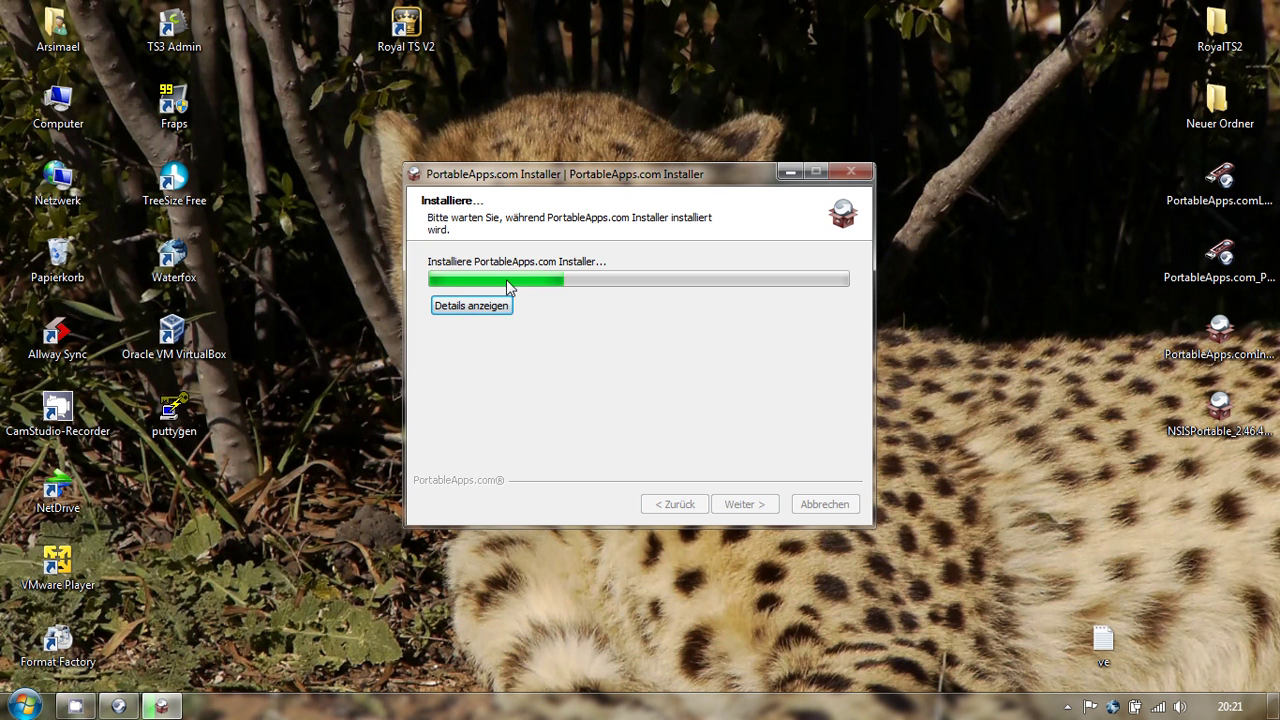
pyautogui.click(497, 308)
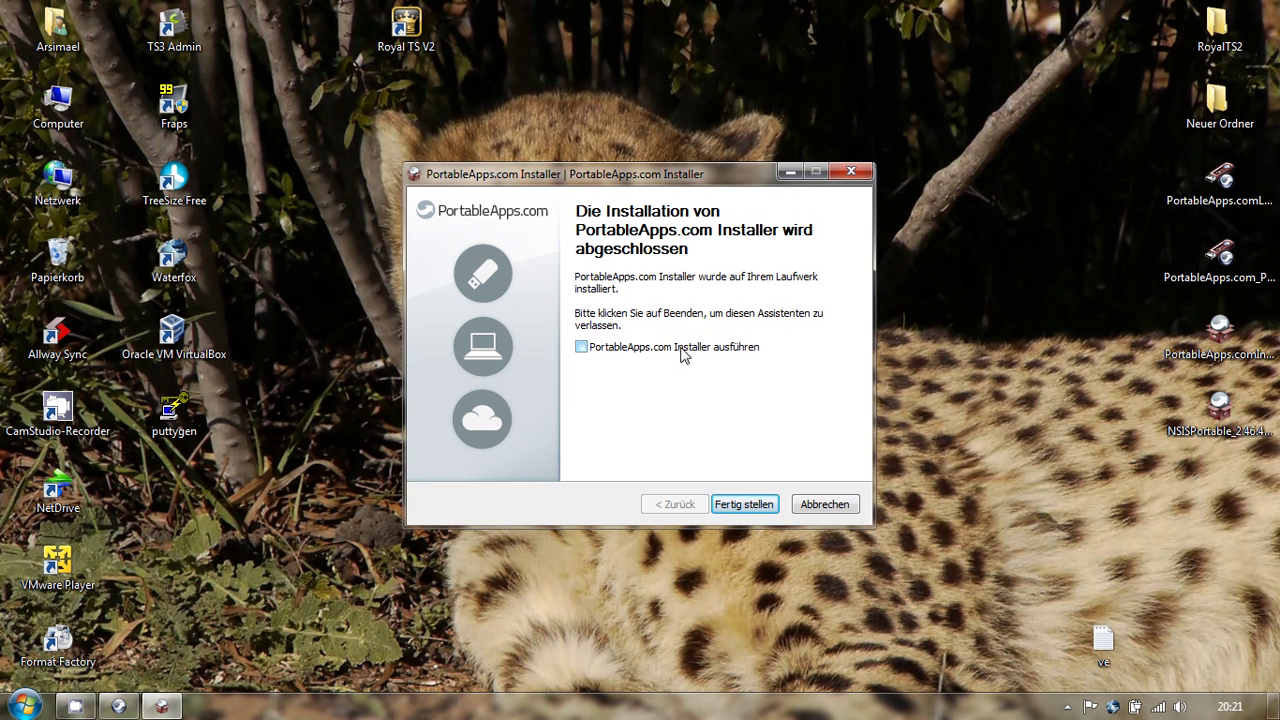
pyautogui.click(748, 505)
# - Install NSIS Portable (Unicode) from the NSISPortable_2.46.4 English package on the desktop and finish the wizard without running it
pyautogui.doubleClick(1219, 412)
pyautogui.click(672, 366)
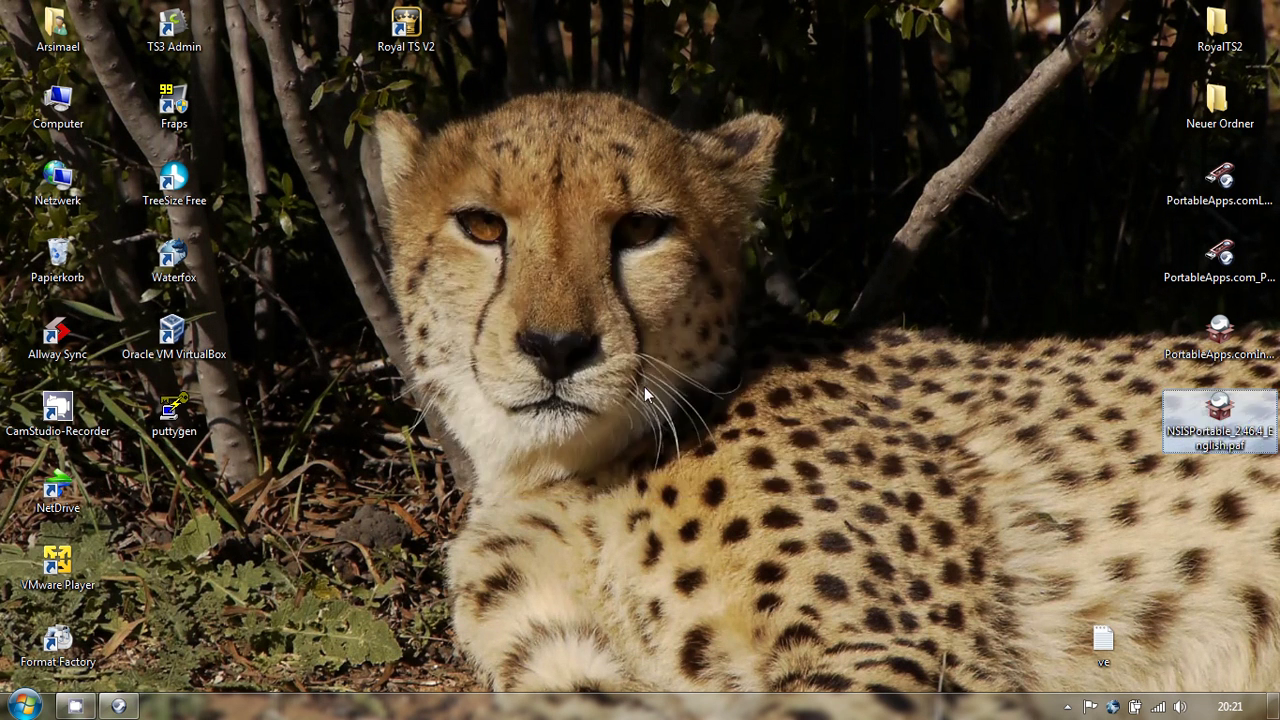
pyautogui.click(744, 502)
pyautogui.moveTo(447, 398); pyautogui.dragTo(620, 423)
pyautogui.click(751, 508)
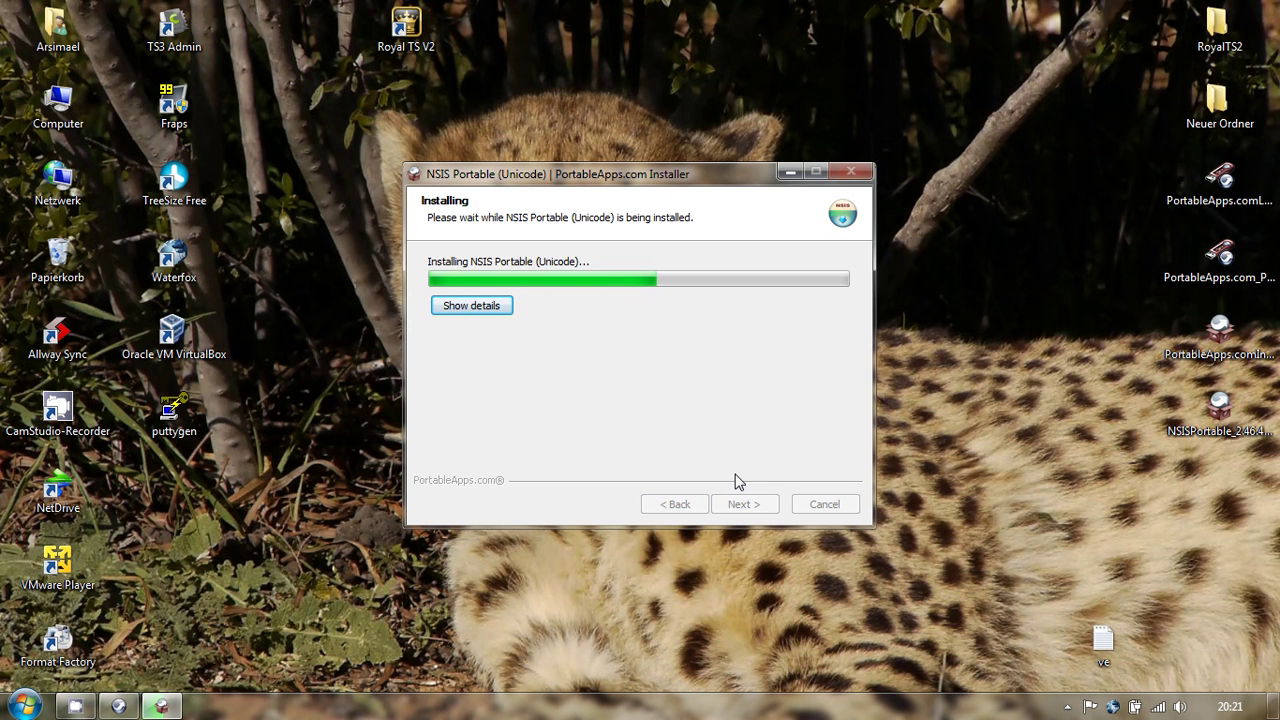
pyautogui.click(471, 305)
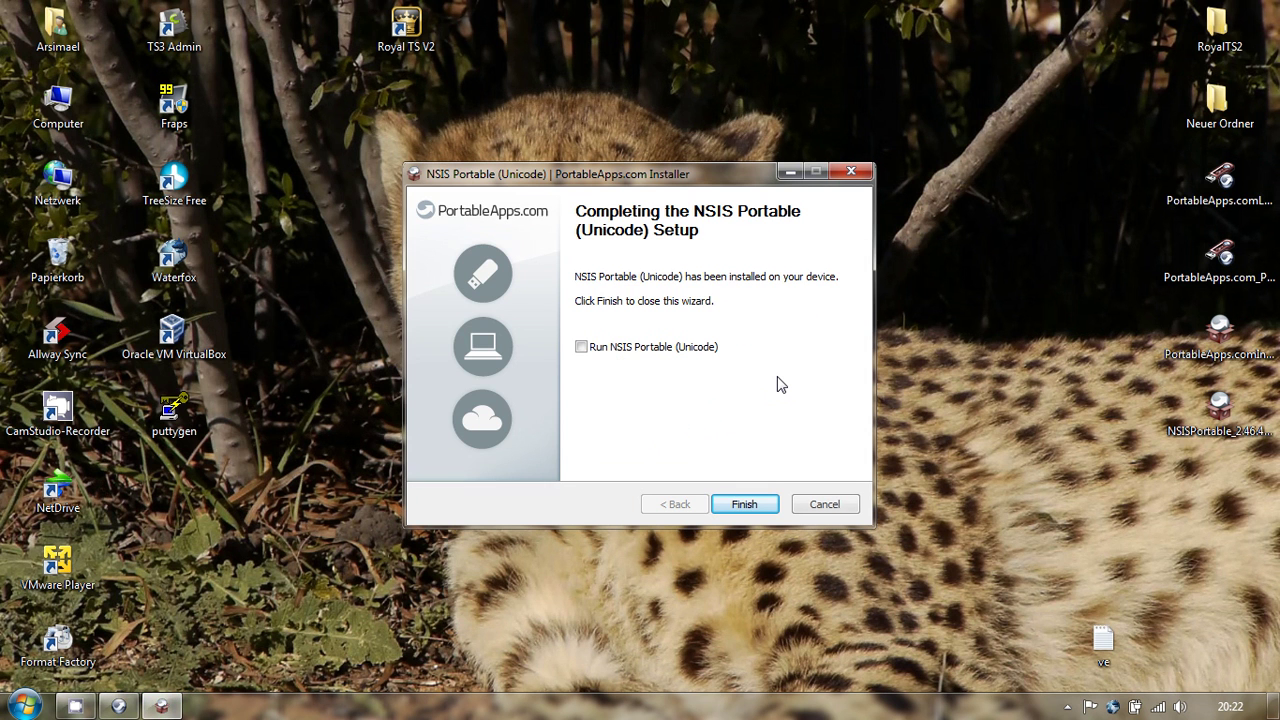
pyautogui.click(744, 504)
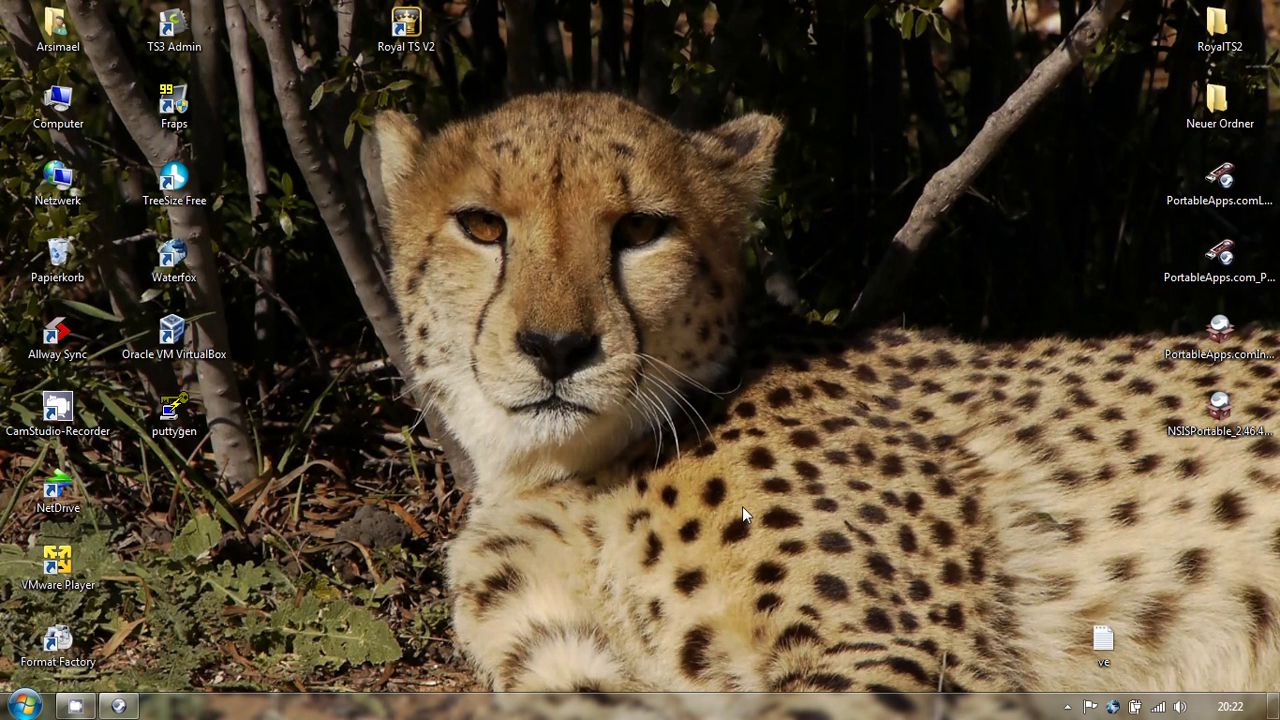
# - Open the platform menu to check its app list and bring up the Portable App Directory through Weitere Anwendungen
pyautogui.click(1067, 706)
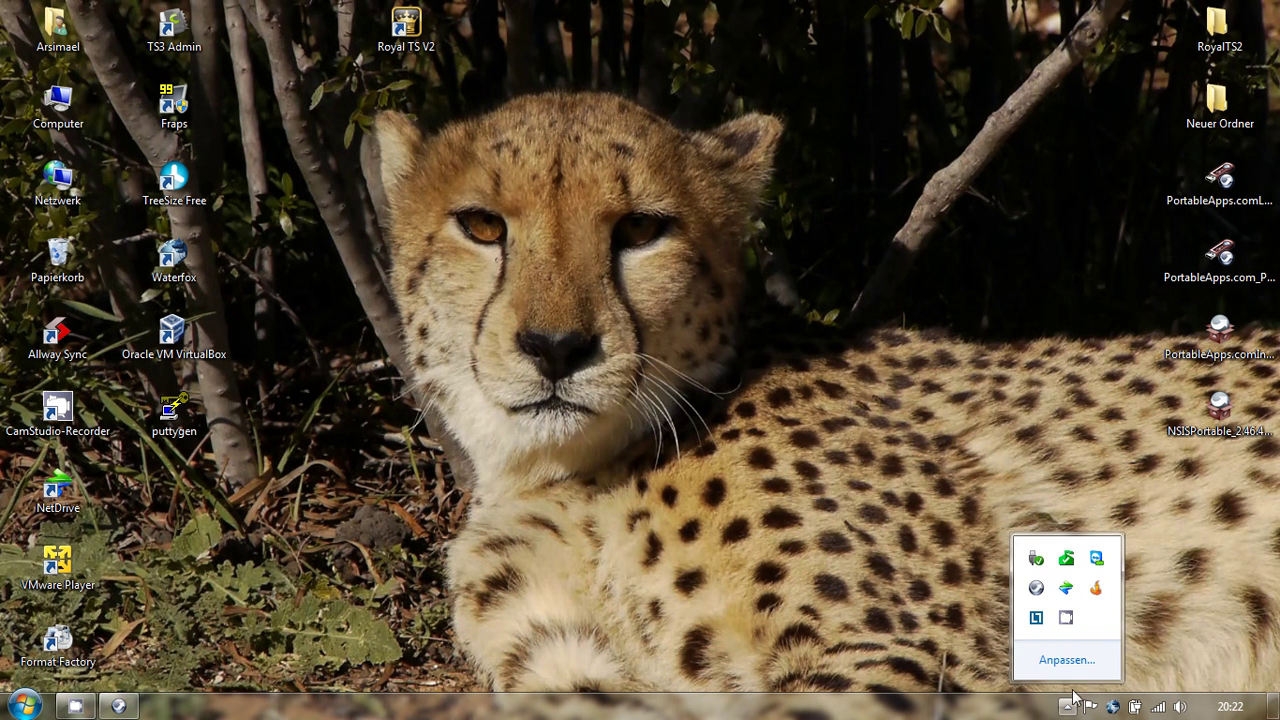
pyautogui.click(1036, 588)
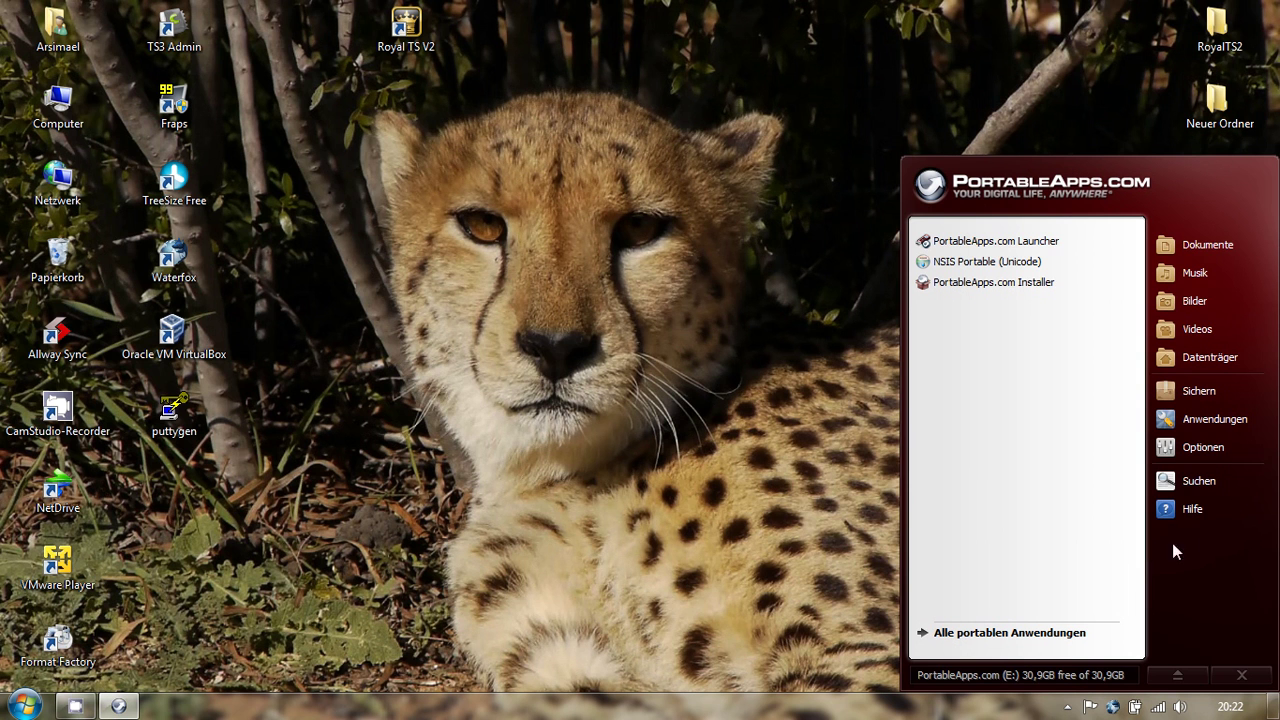
pyautogui.click(1205, 420)
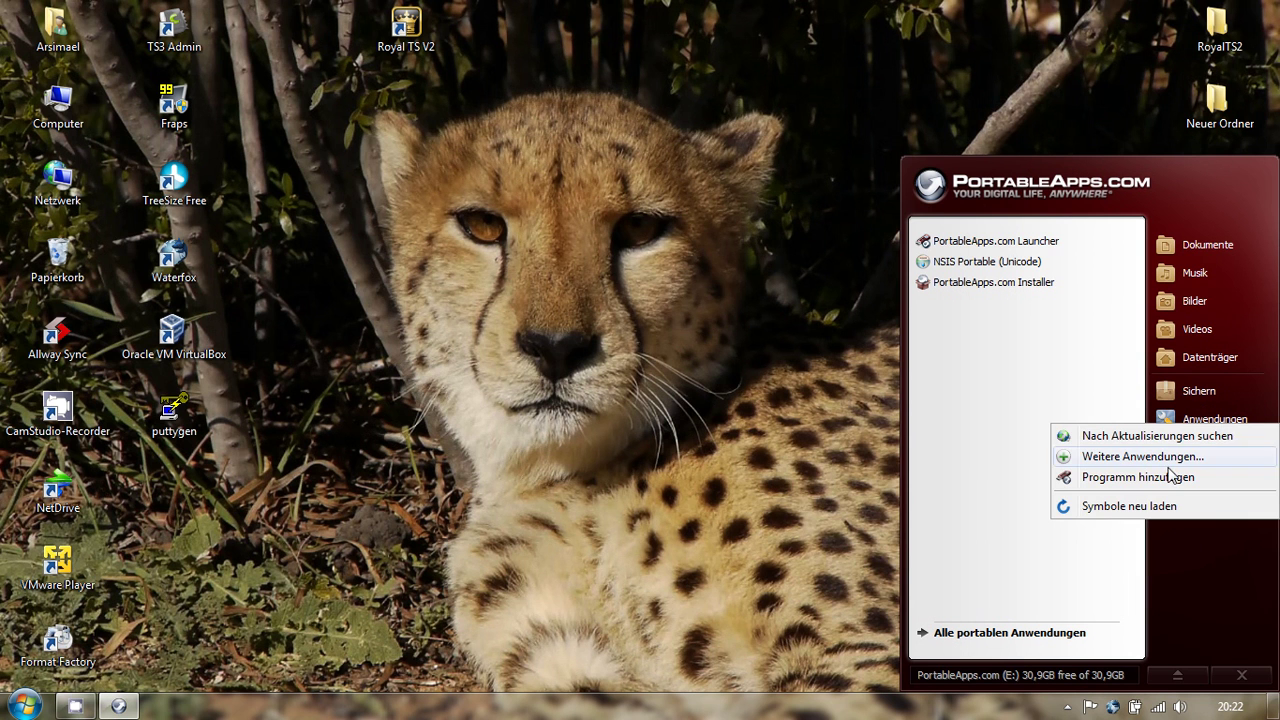
pyautogui.click(1122, 456)
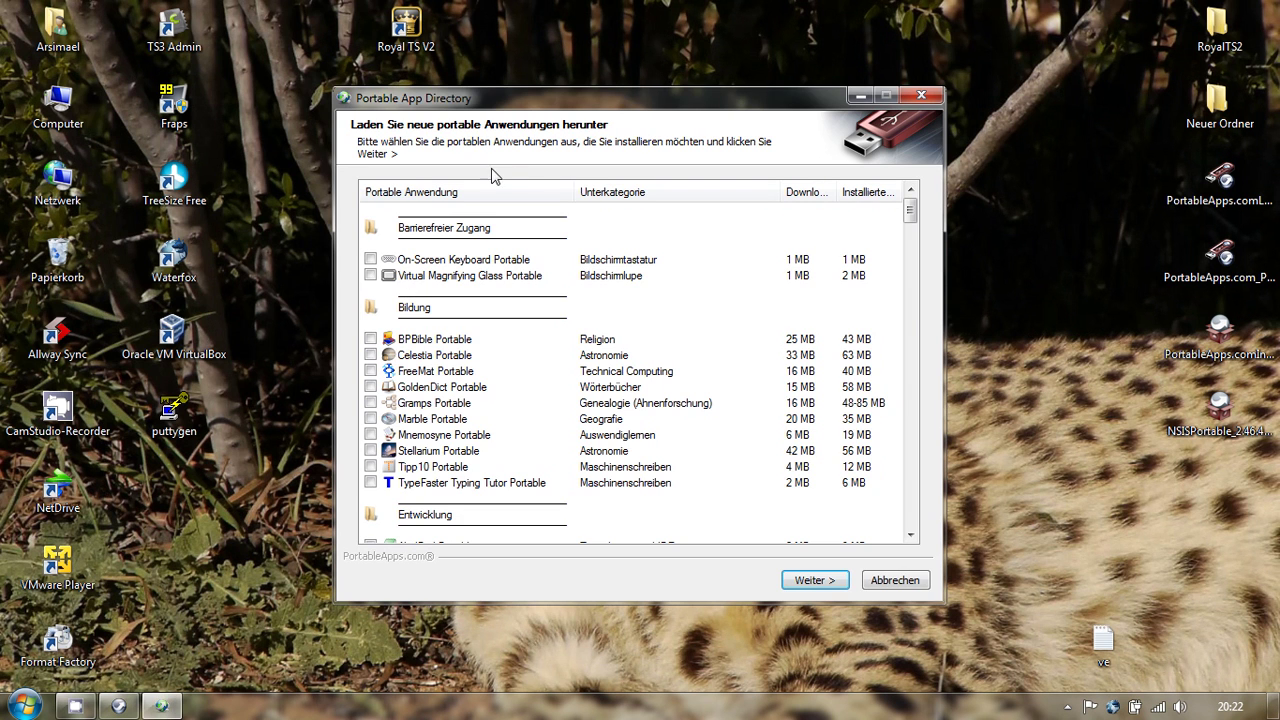
# - Browse the downloadable applications in the Portable App Directory, including the games and Werkzeuge categories, and cancel the wizard
pyautogui.moveTo(508, 101)
pyautogui.mouseDown()
pyautogui.moveTo(513, 90)
pyautogui.moveTo(513, 130)
pyautogui.moveTo(511, 105)
pyautogui.mouseUp()
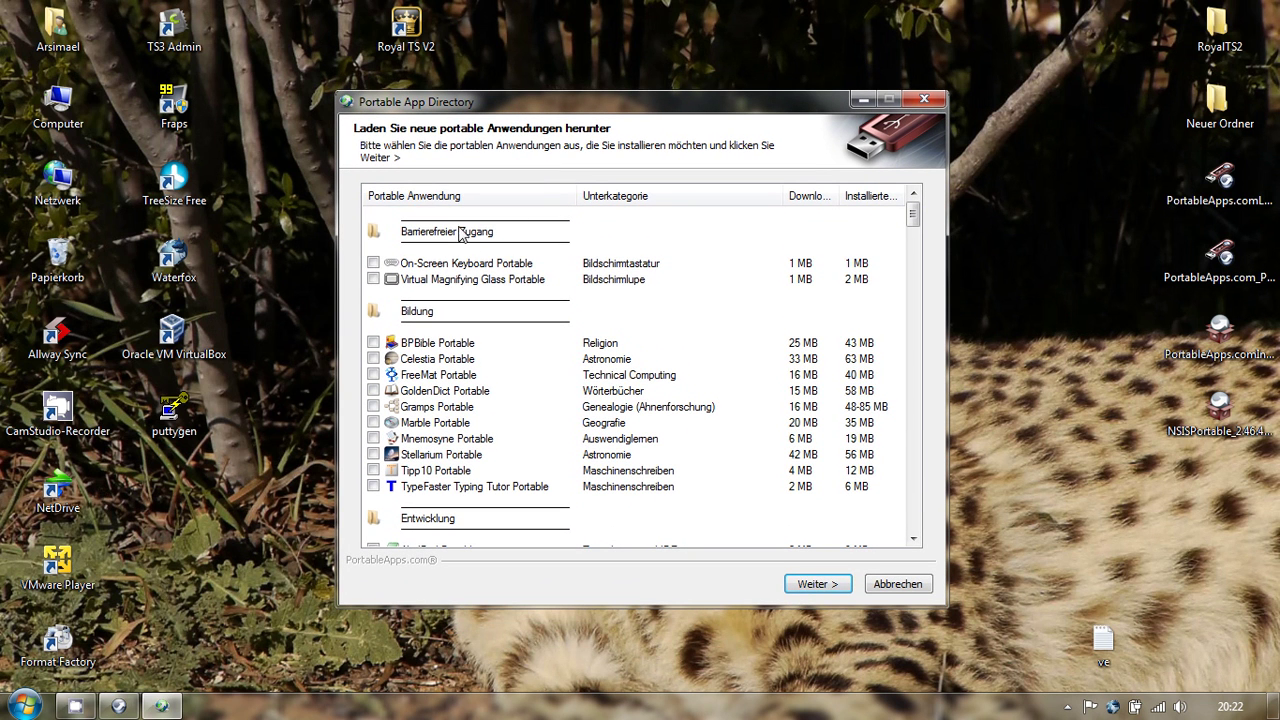
pyautogui.scroll(-10, 476, 314)
pyautogui.scroll(-10, 476, 314)
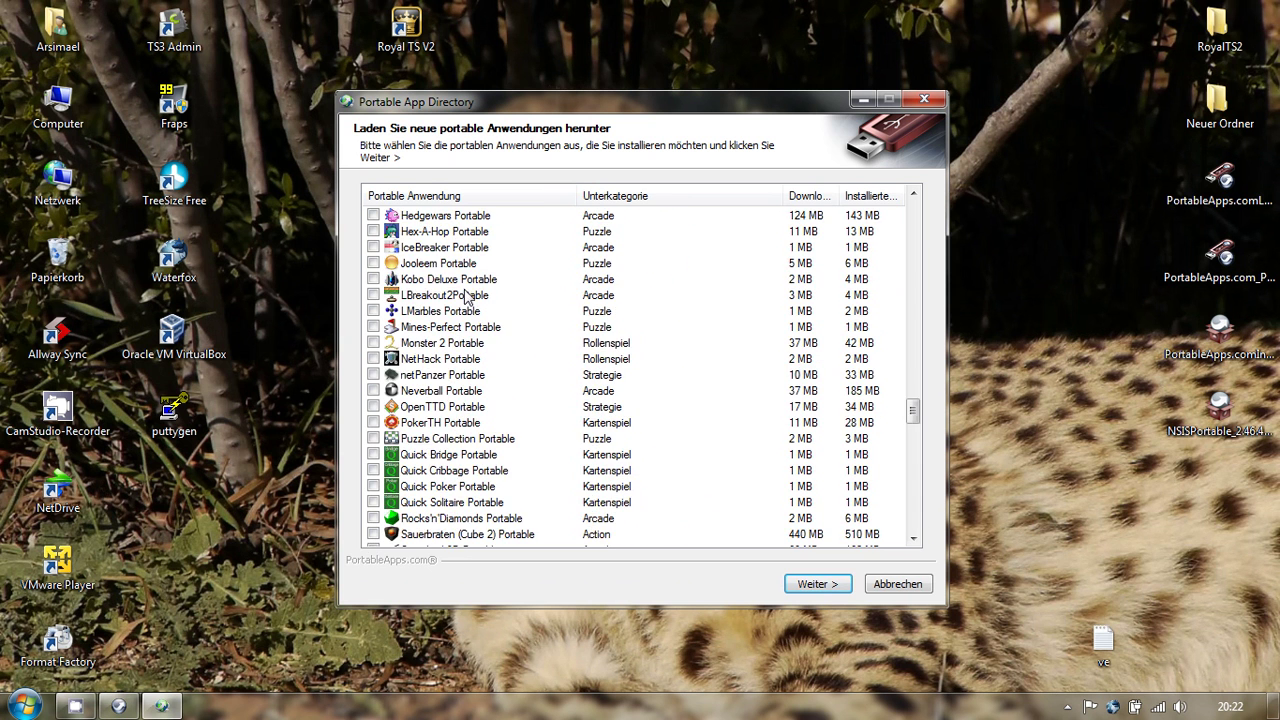
pyautogui.scroll(-10, 466, 296)
pyautogui.scroll(15, 453, 318)
pyautogui.scroll(-4, 441, 390)
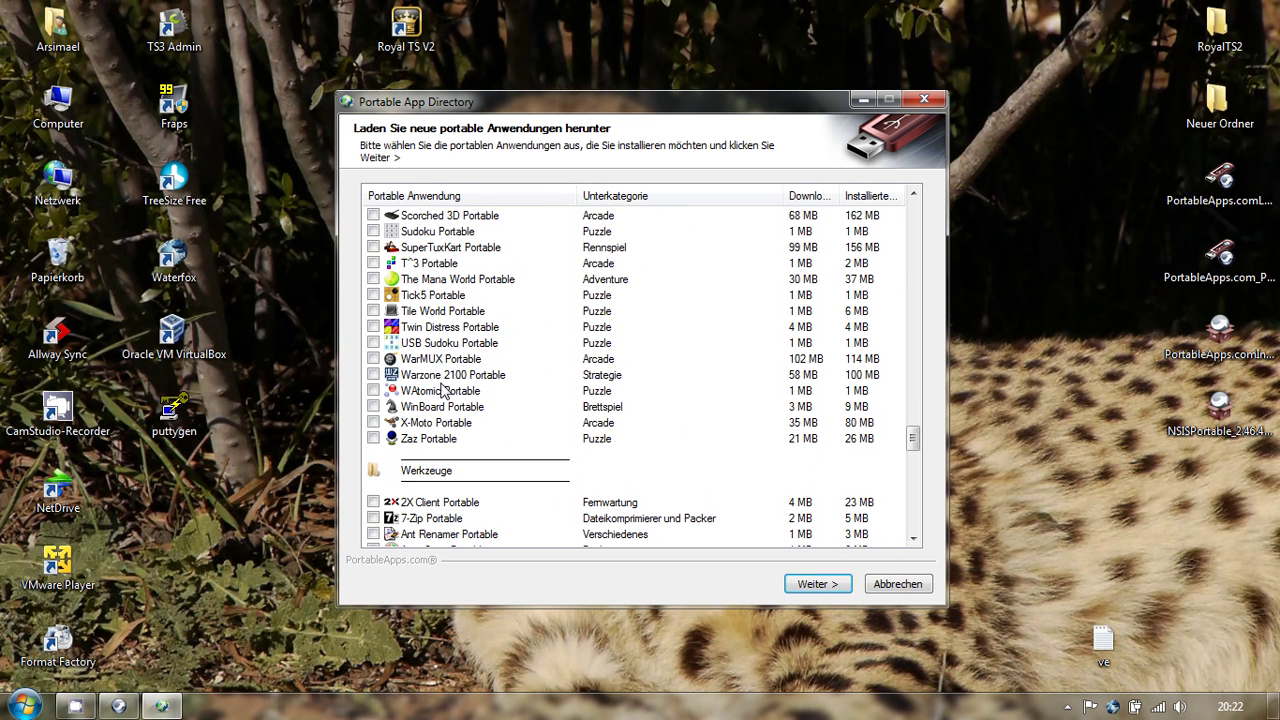
pyautogui.click(436, 508)
pyautogui.scroll(-6, 495, 440)
pyautogui.click(425, 235)
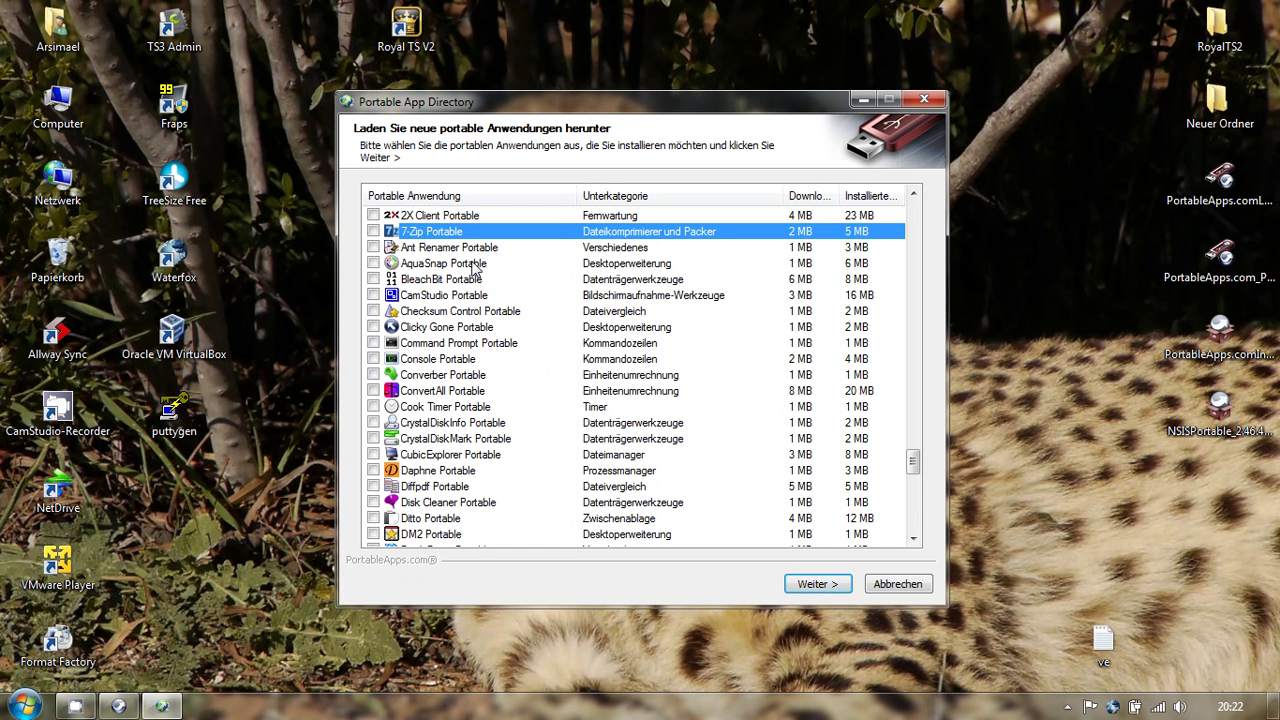
pyautogui.click(474, 251)
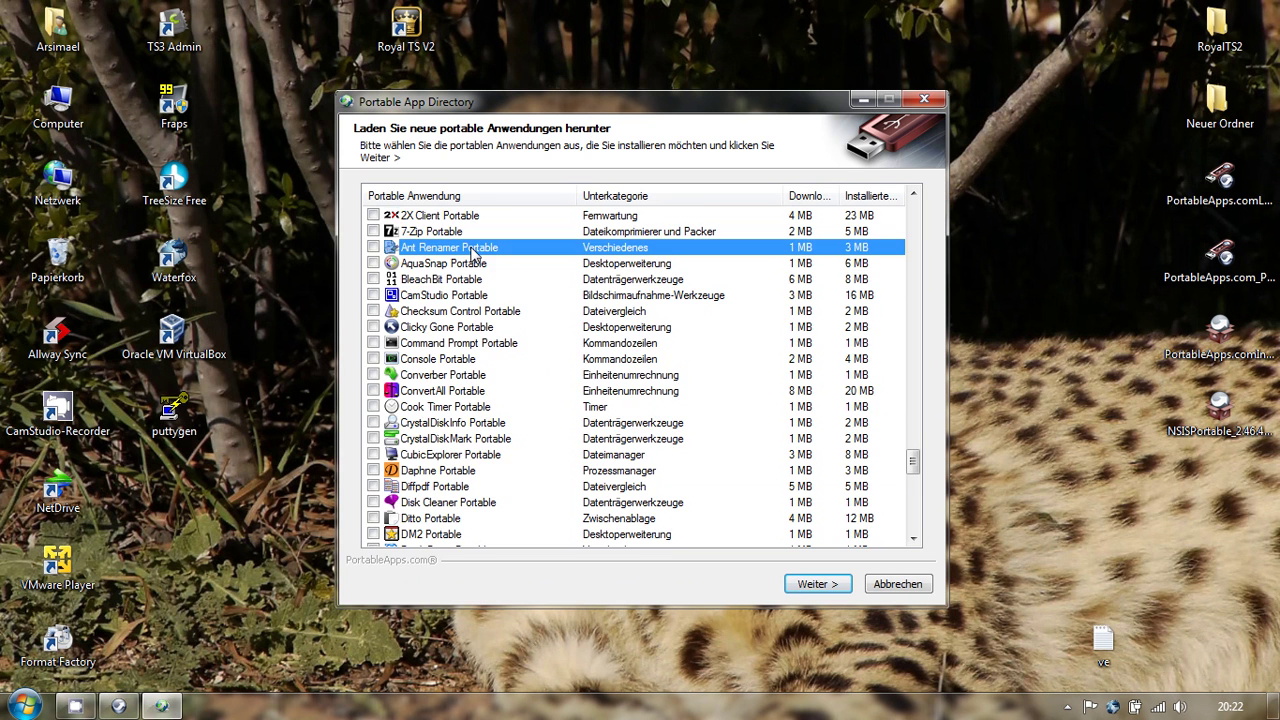
pyautogui.scroll(20, 474, 251)
pyautogui.scroll(15, 435, 365)
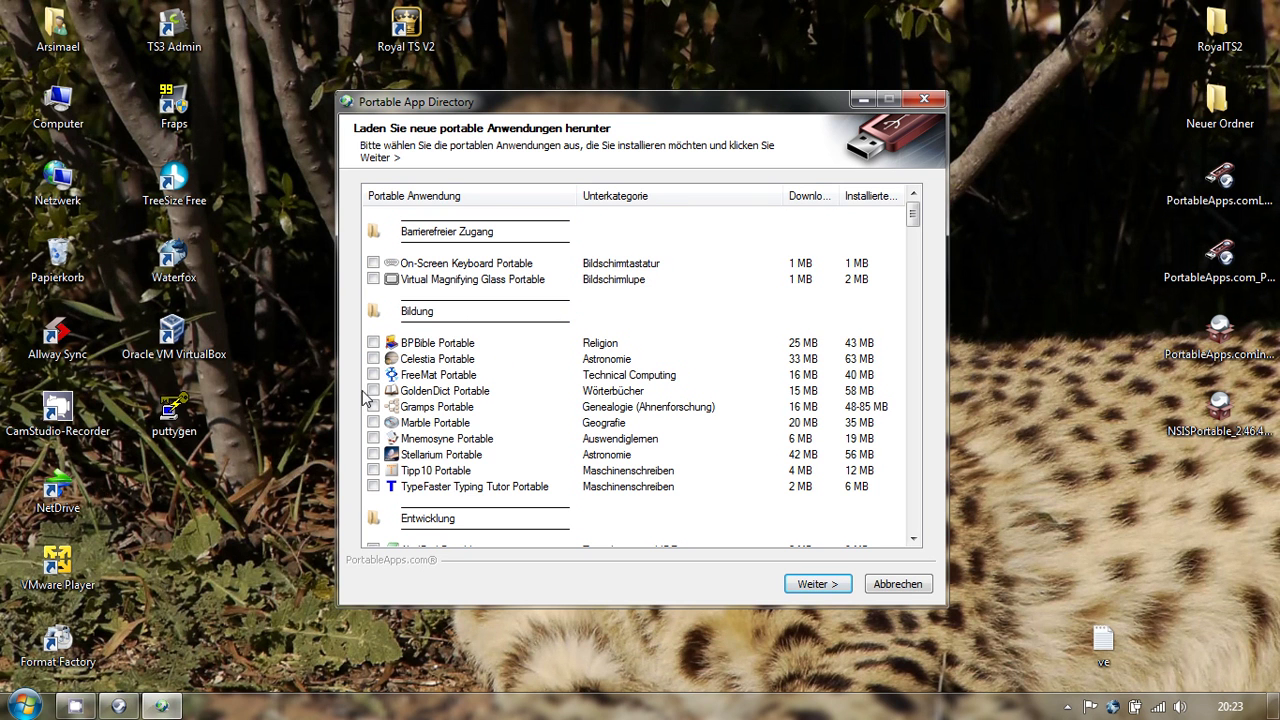
pyautogui.click(897, 584)
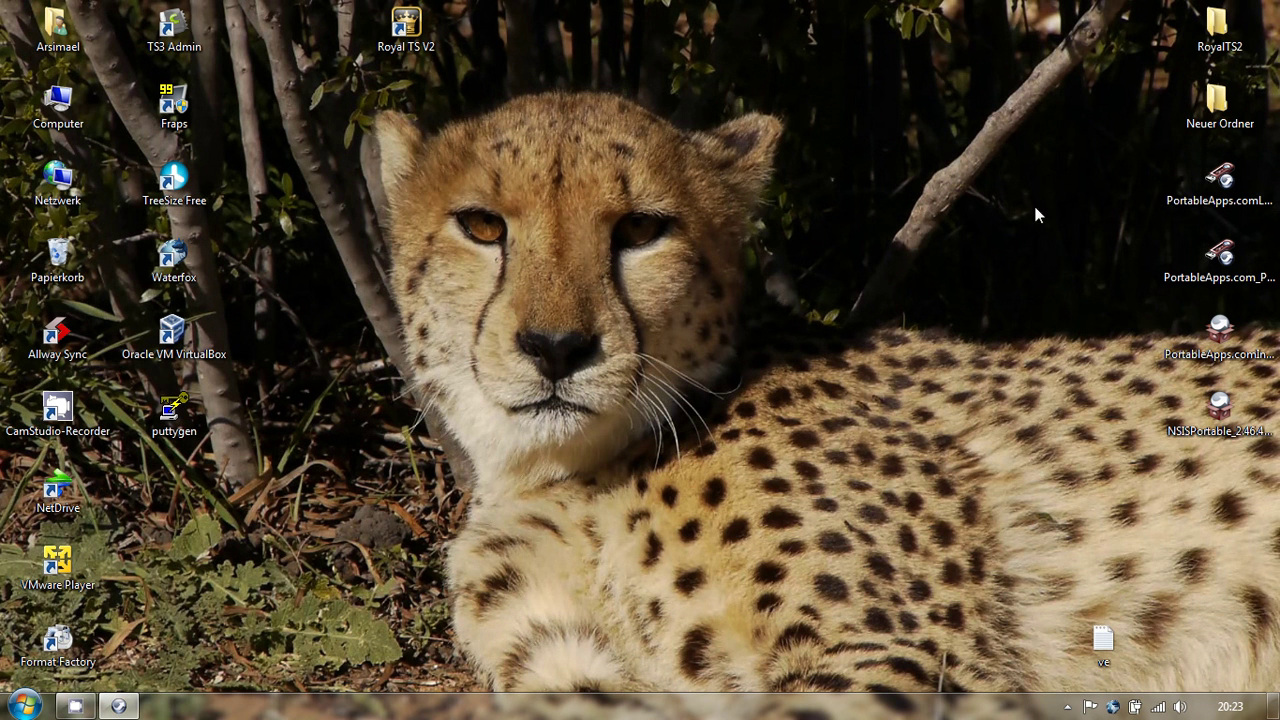
# - Move the RoyalTS2 folder beside Waterfox on the desktop, open it and examine its App, Data, Other and help items
pyautogui.moveTo(1215, 28); pyautogui.dragTo(328, 266)
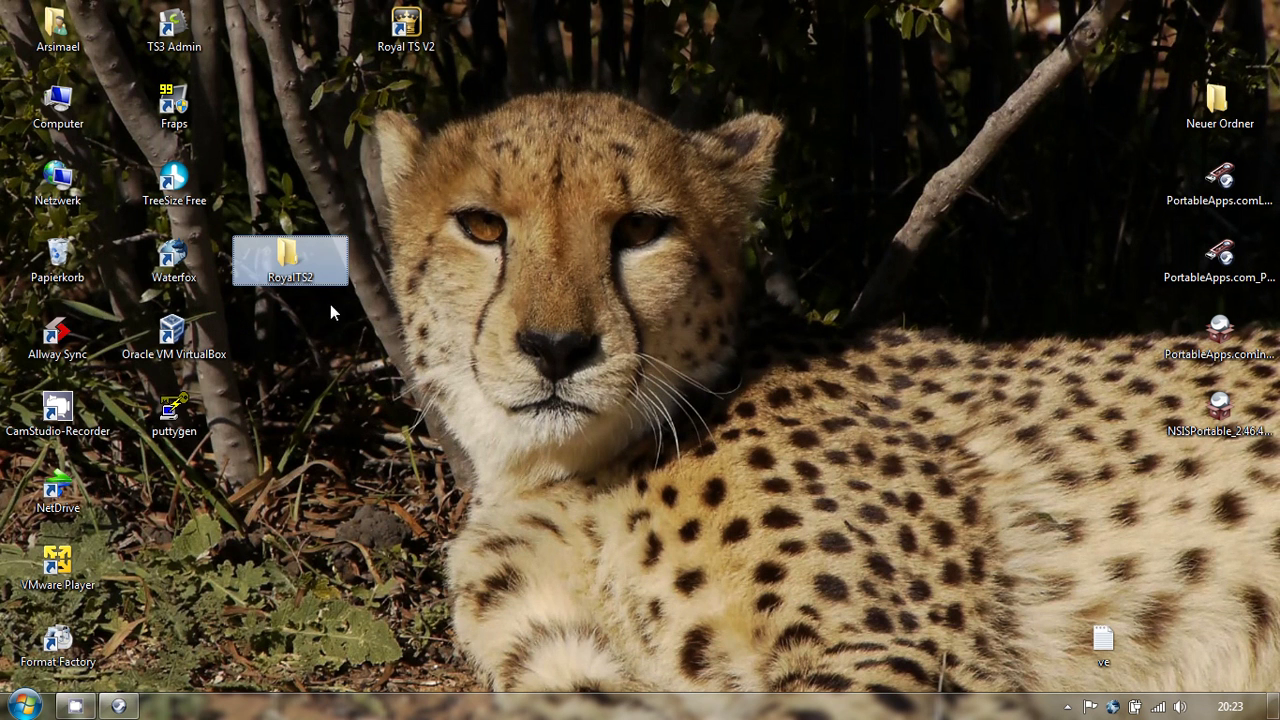
pyautogui.doubleClick(290, 258)
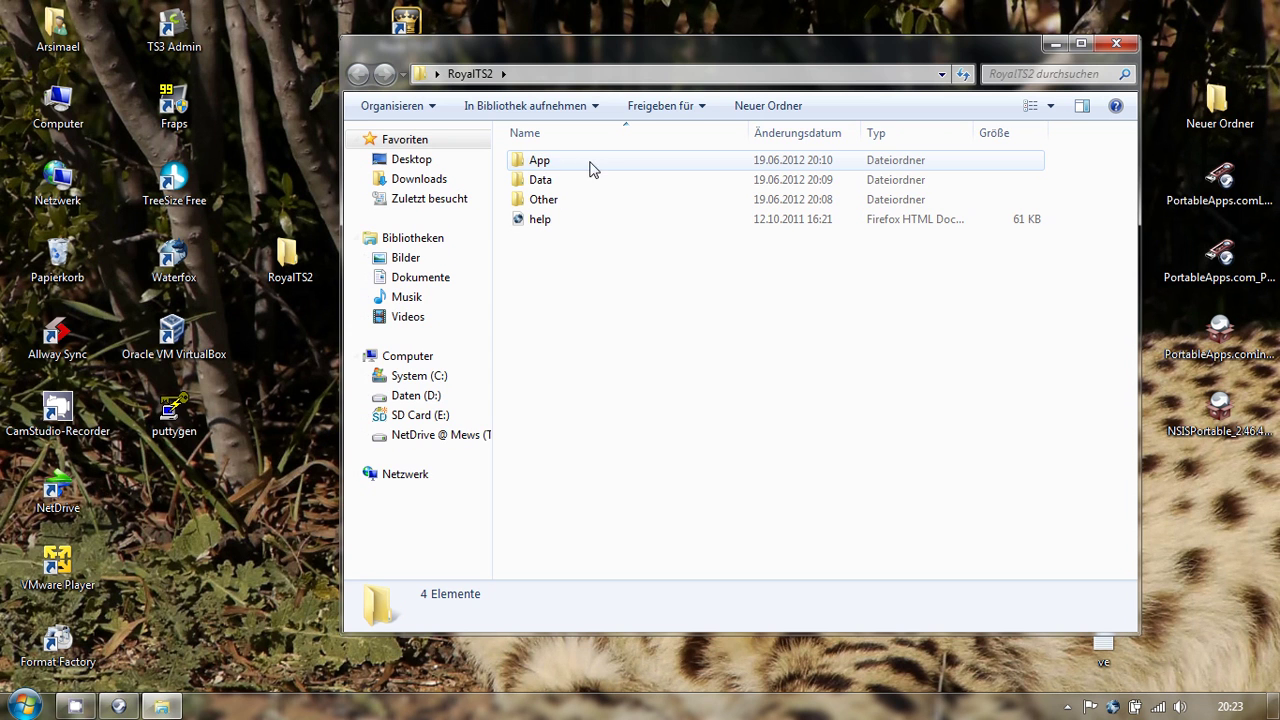
pyautogui.click(600, 168)
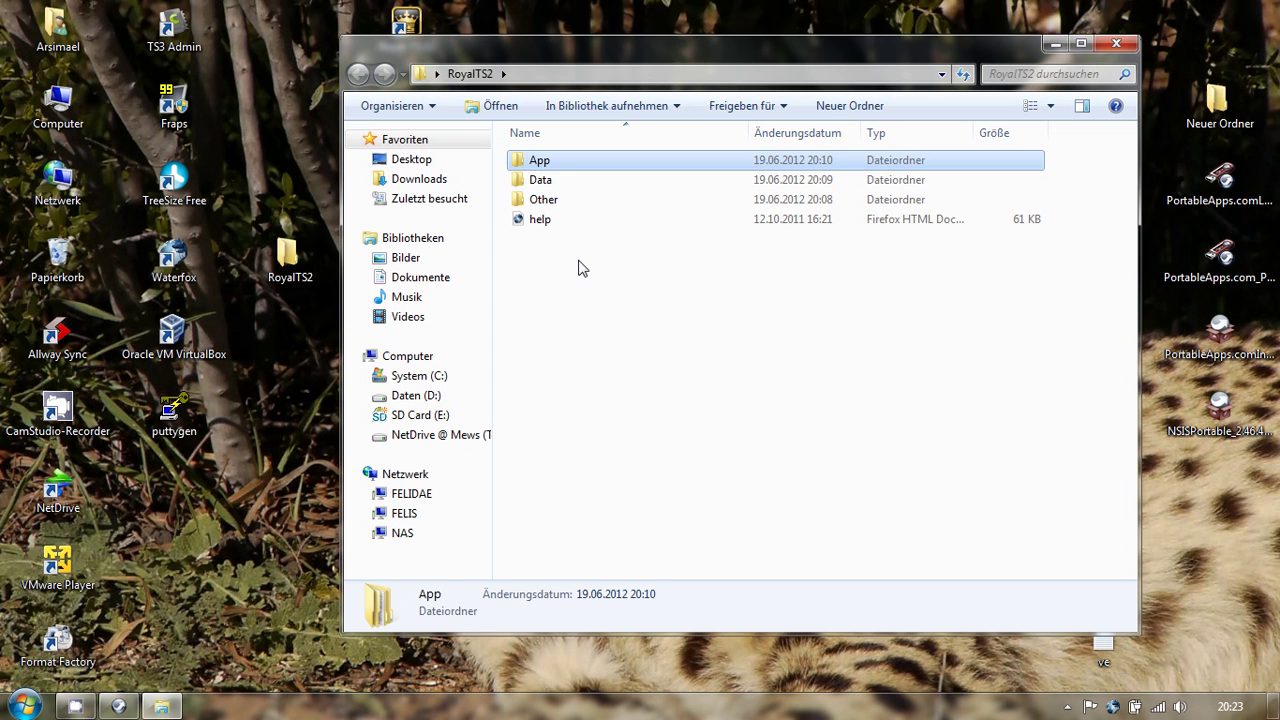
pyautogui.click(548, 182)
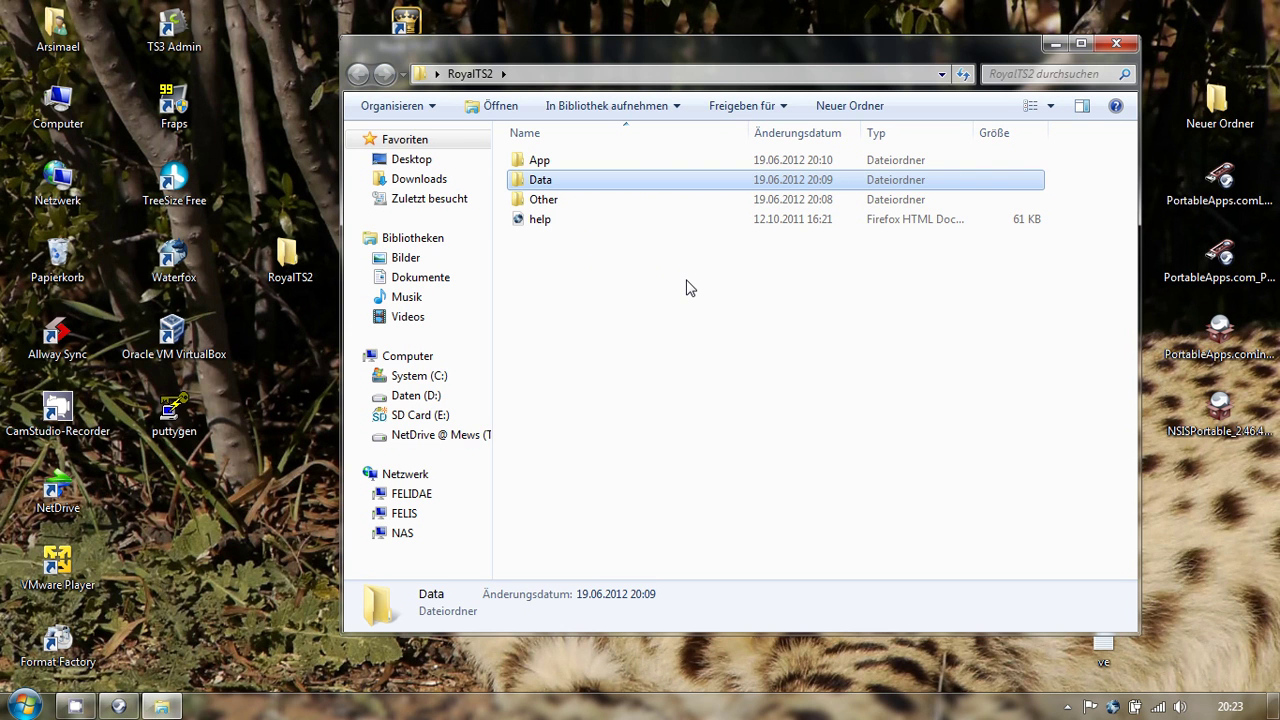
pyautogui.press('Down')
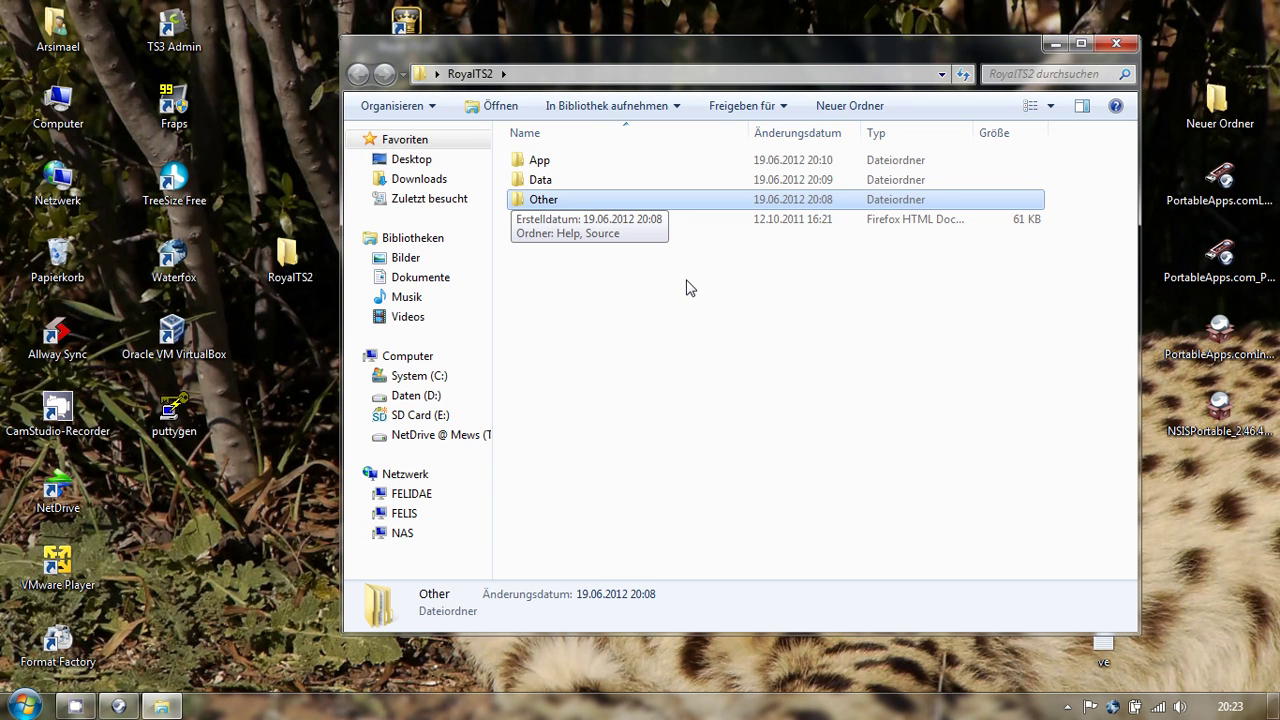
pyautogui.click(695, 300)
pyautogui.click(530, 221)
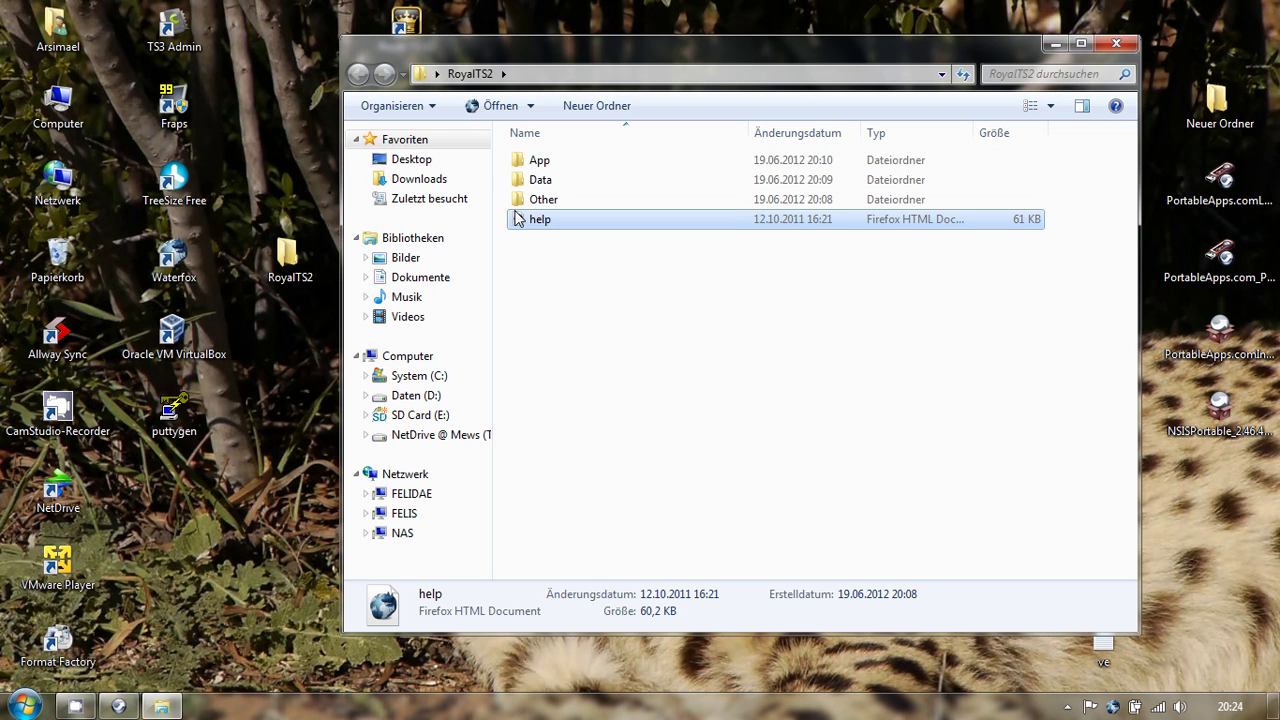
# - Create a new folder named royalts inside the App folder of RoyalTS2
pyautogui.doubleClick(535, 161)
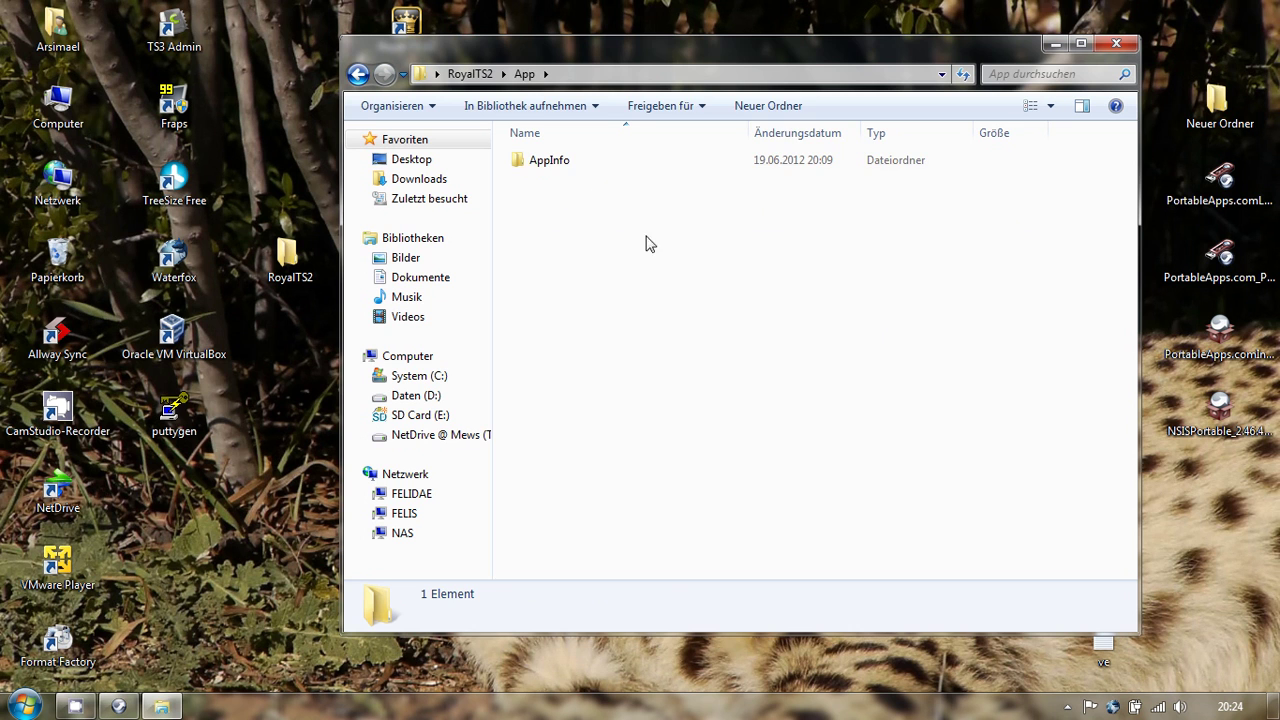
pyautogui.click(768, 106)
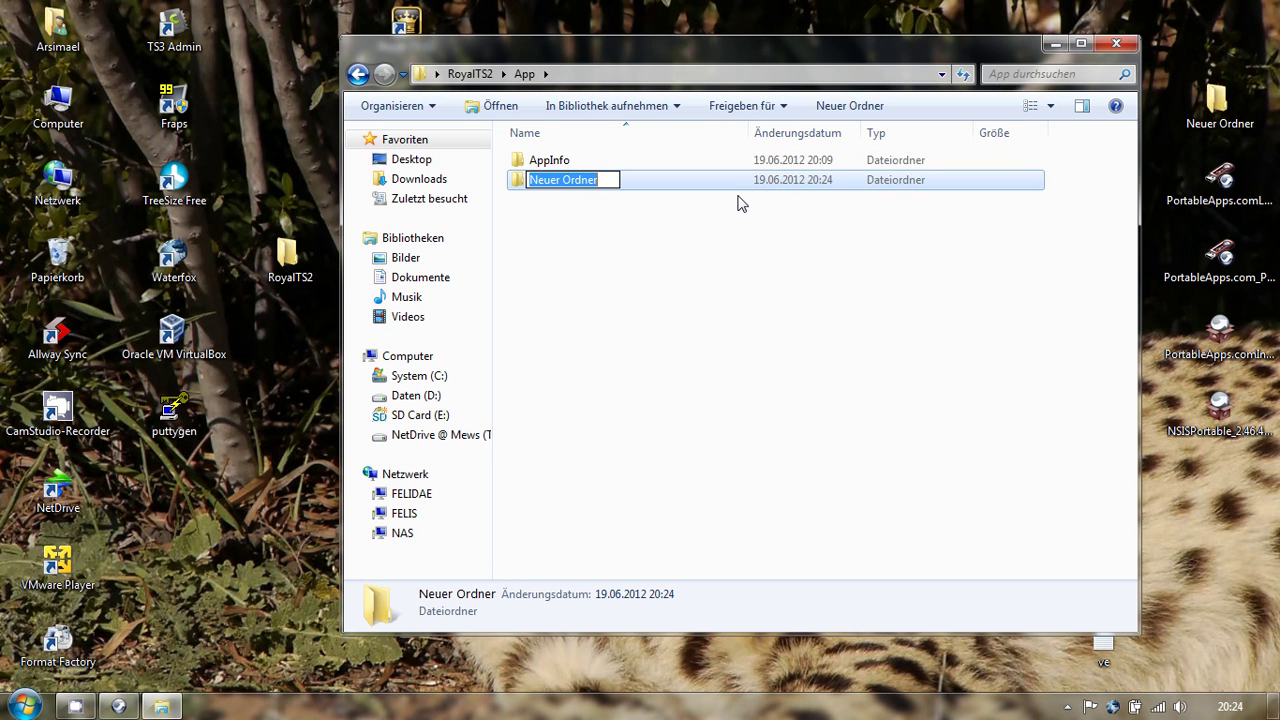
pyautogui.write('royalts')
pyautogui.press('Return')
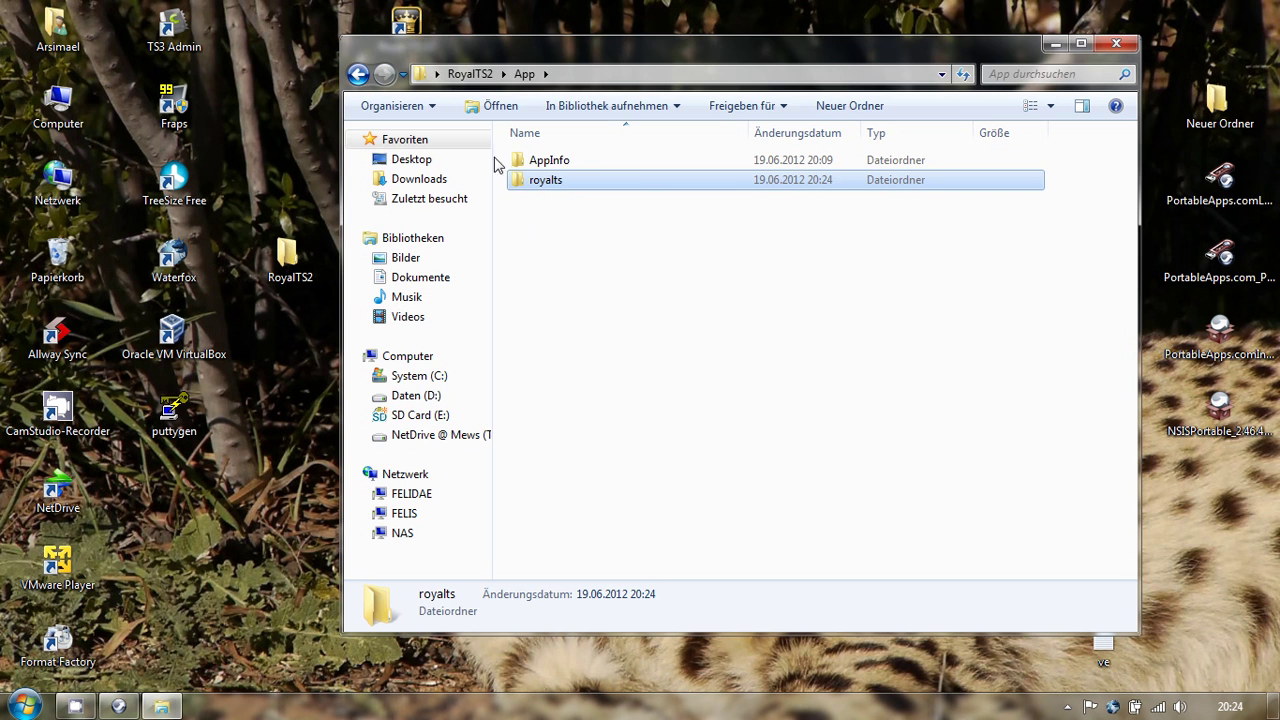
# - Move the Royal TS V2 shortcut beside Fraps on the desktop and open the folder containing its program file
pyautogui.moveTo(414, 33); pyautogui.dragTo(297, 112)
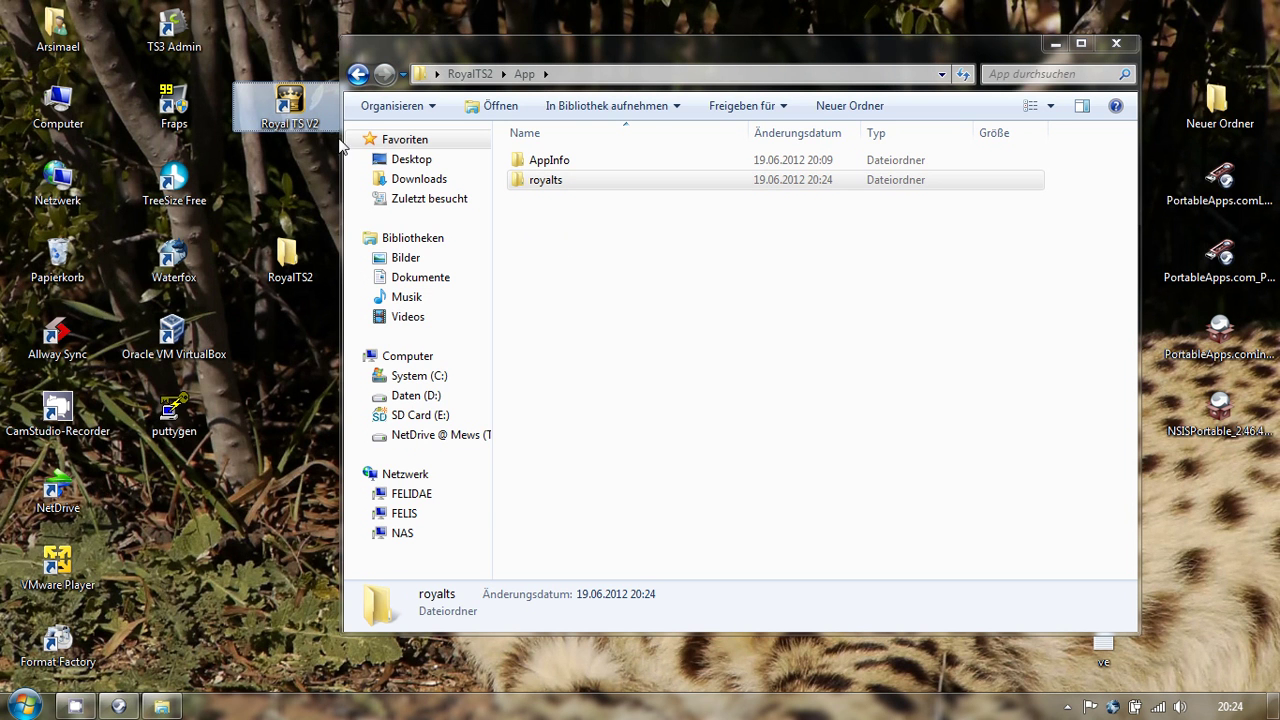
pyautogui.rightClick(291, 114)
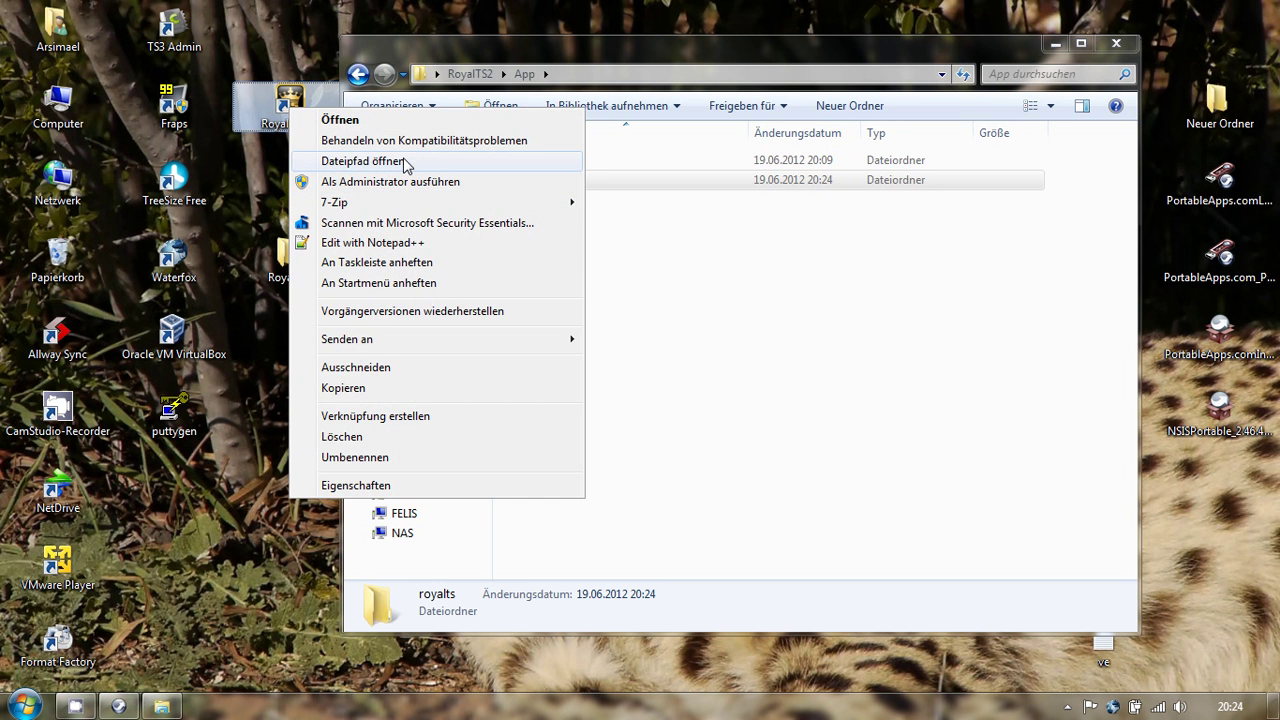
pyautogui.click(406, 162)
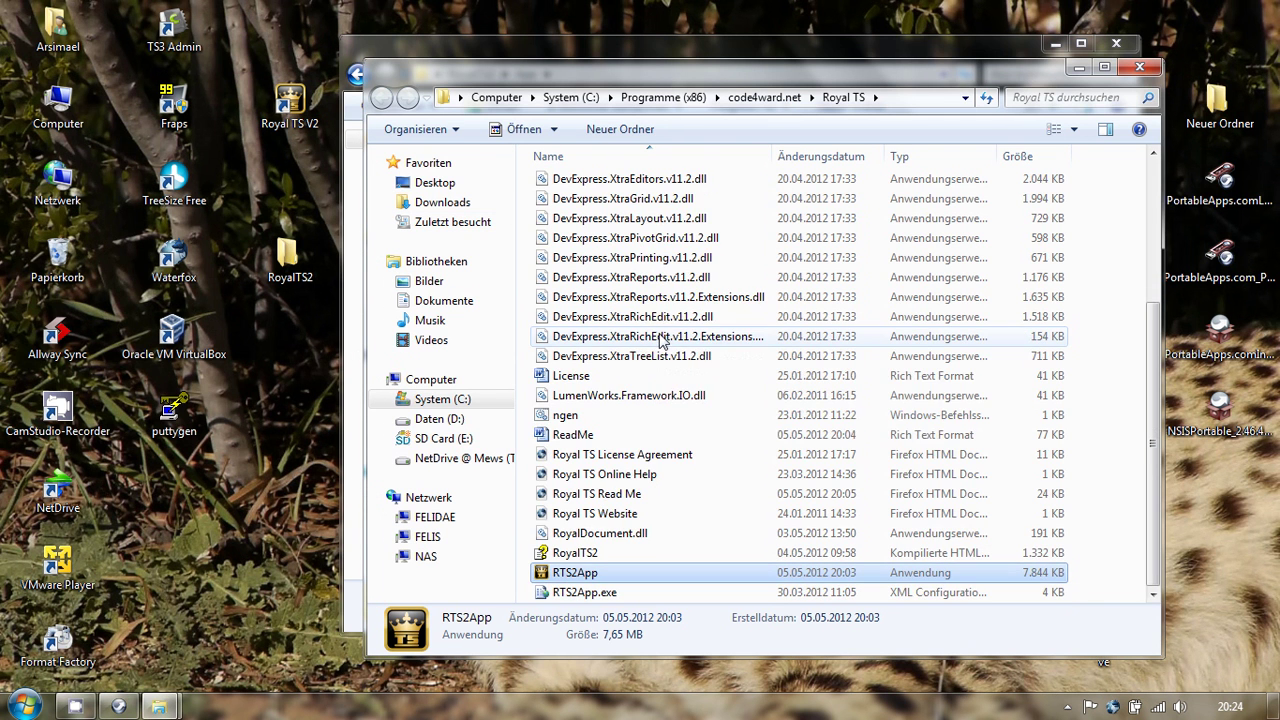
pyautogui.scroll(4, 655, 333)
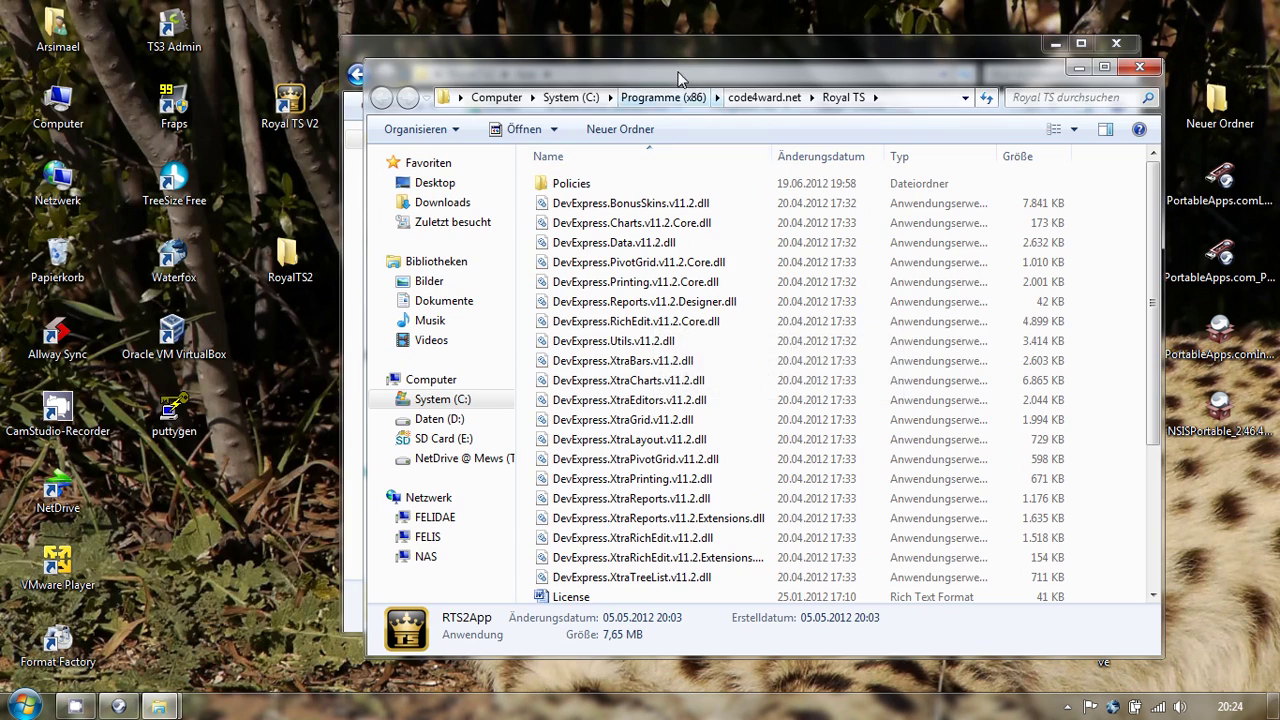
# - Copy the entire contents of the Royal TS program folder into App\royalts and close the source window
pyautogui.moveTo(673, 77); pyautogui.dragTo(375, 22)
pyautogui.hotkey('ctrl', 'a')
pyautogui.click(1120, 406)
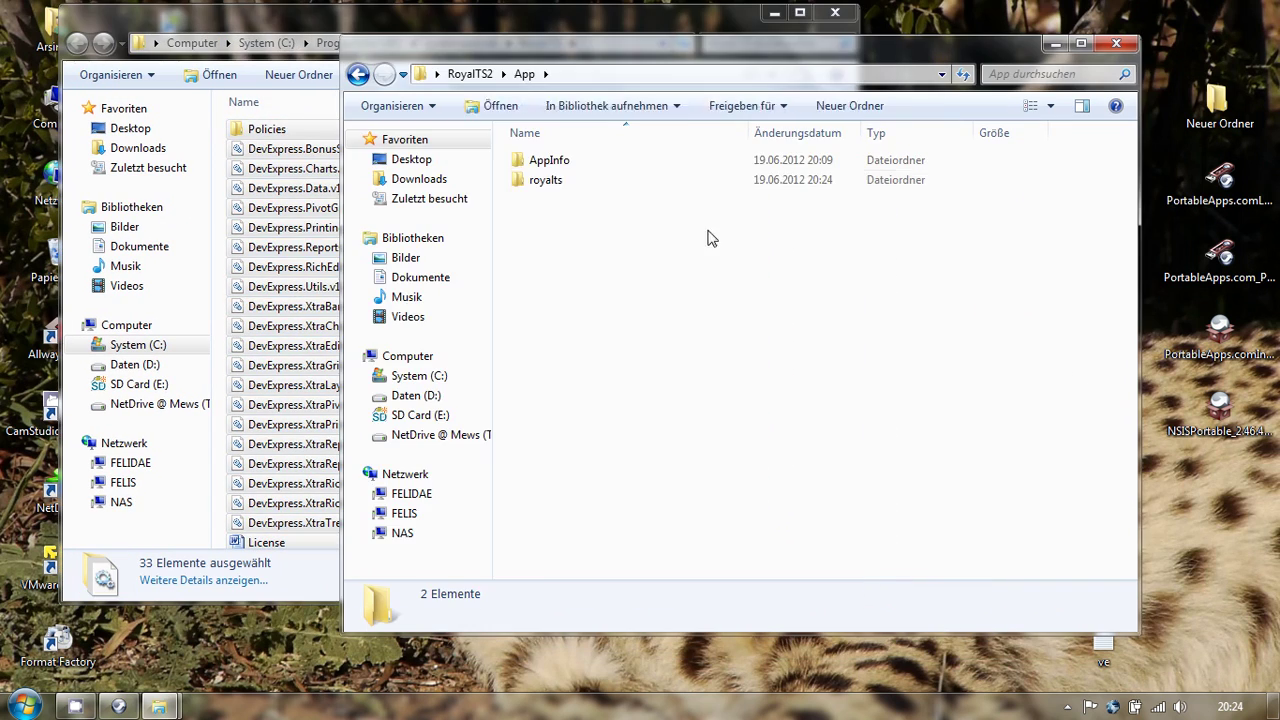
pyautogui.doubleClick(546, 185)
pyautogui.moveTo(344, 220); pyautogui.dragTo(684, 334)
pyautogui.moveTo(450, 262); pyautogui.dragTo(1012, 322)
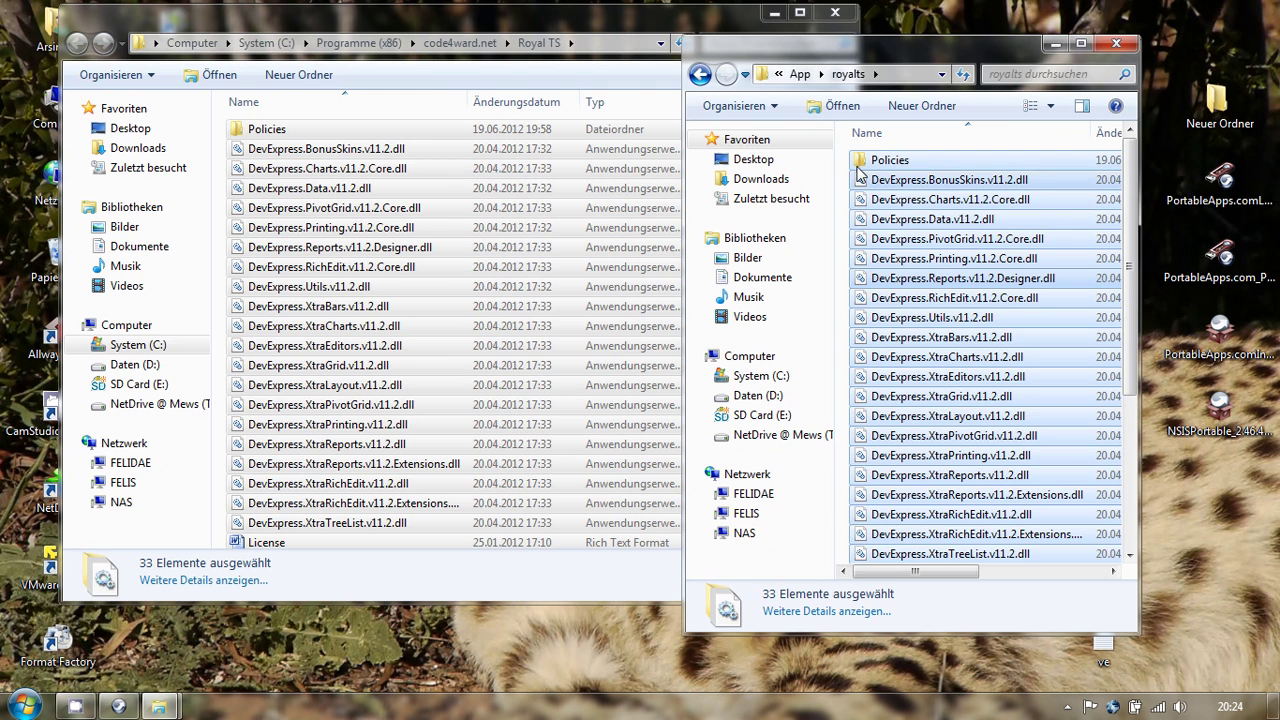
pyautogui.click(836, 14)
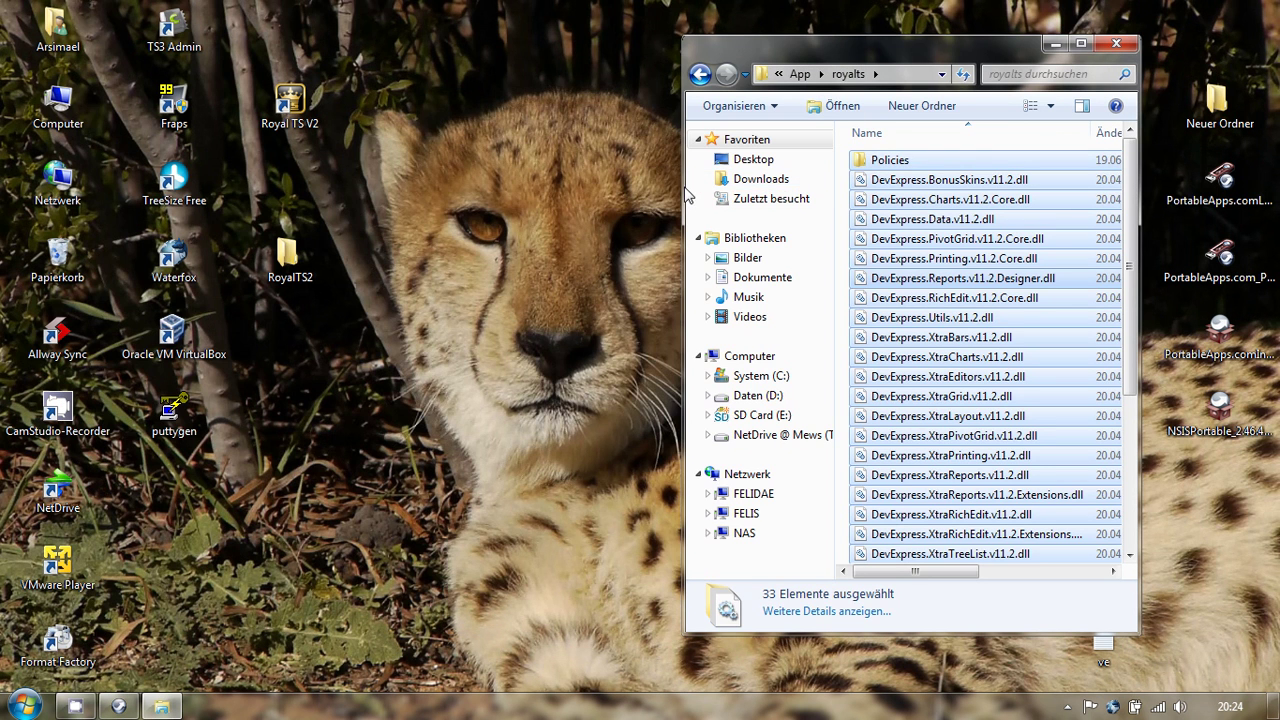
# - Widen the royalts window and look through the copied program files
pyautogui.moveTo(686, 196); pyautogui.dragTo(401, 196)
pyautogui.scroll(-4, 737, 287)
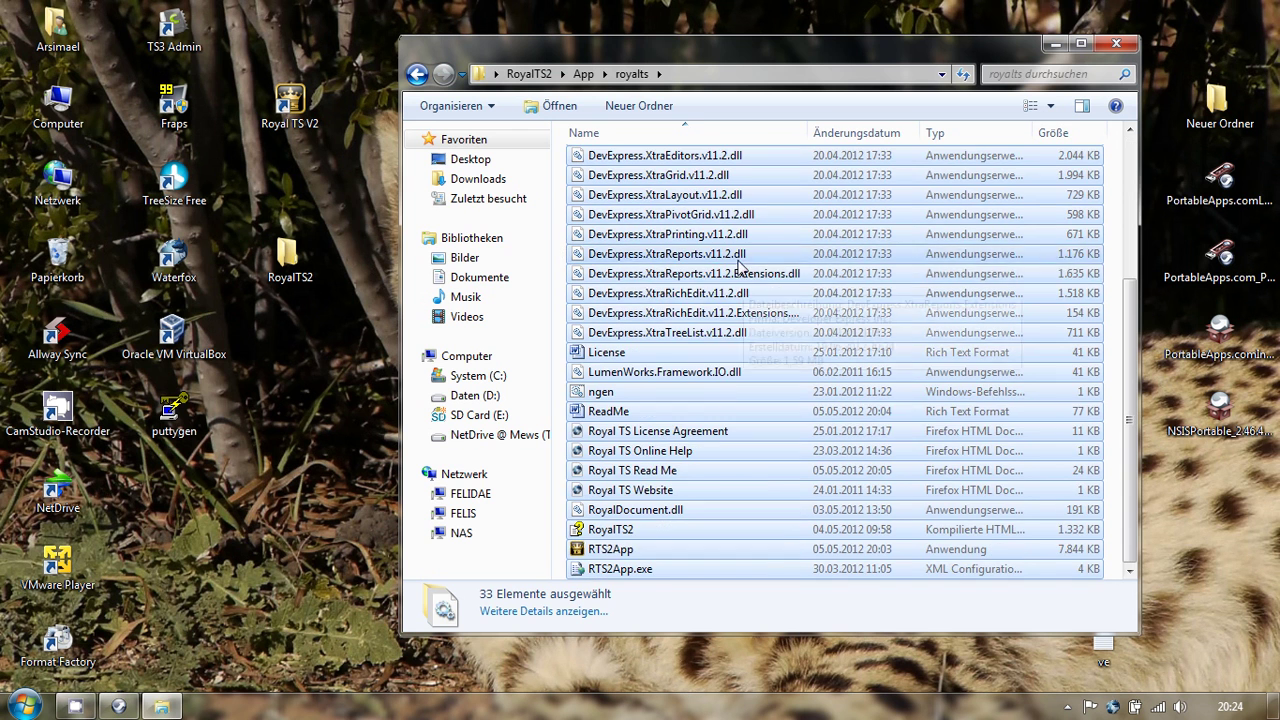
pyautogui.scroll(4, 700, 310)
pyautogui.scroll(-4, 683, 326)
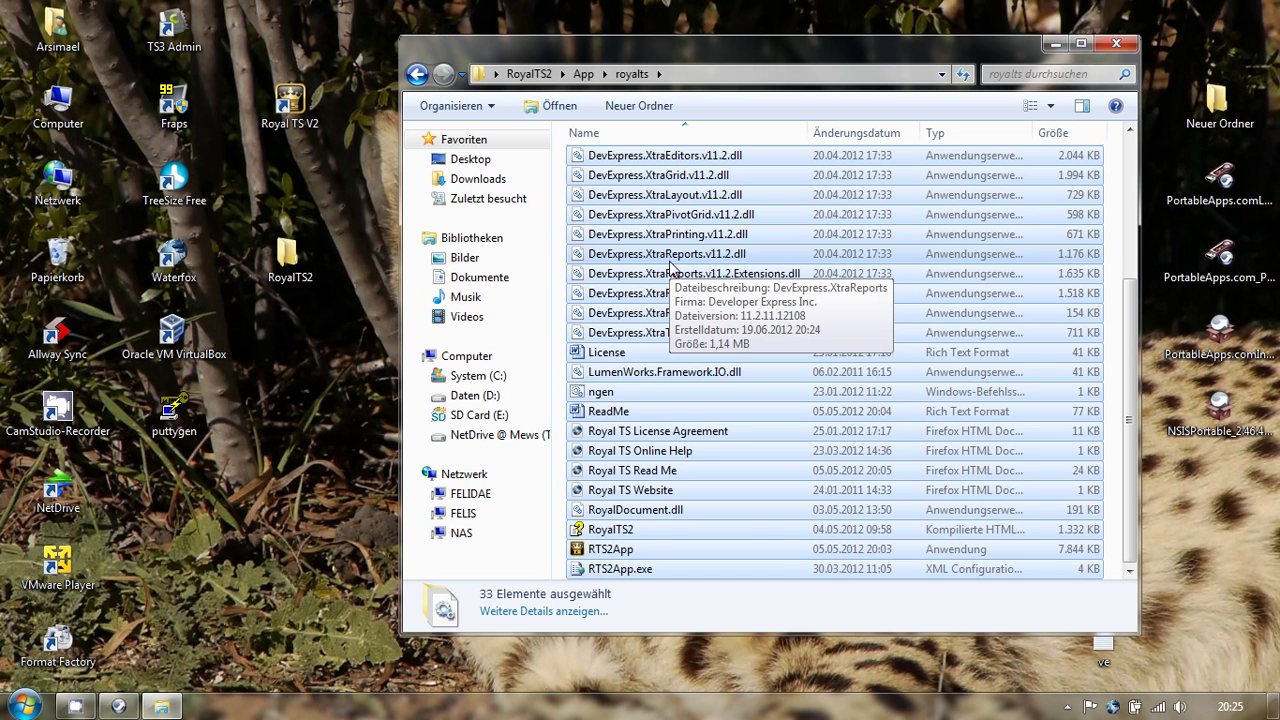
pyautogui.click(880, 274)
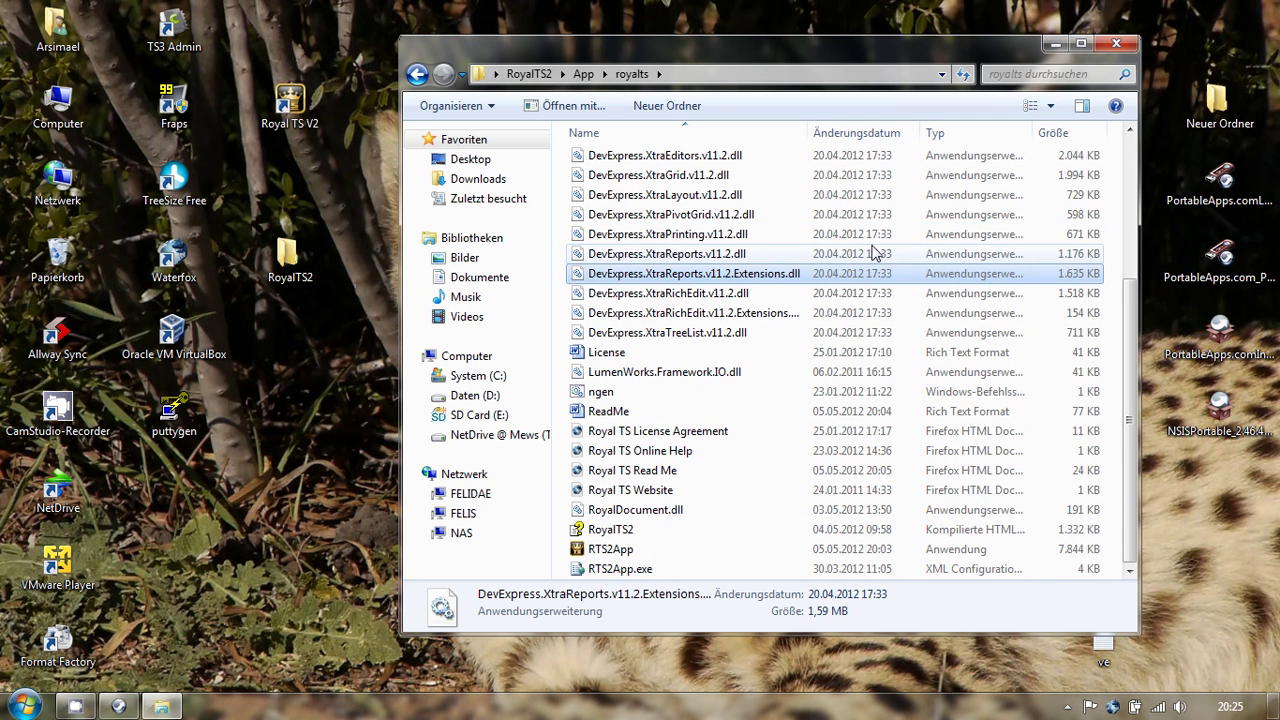
# - Open the RTS2App.exe configuration file in Notepad++ and highlight the ConfigurationPath setting and its path value
pyautogui.click(958, 569)
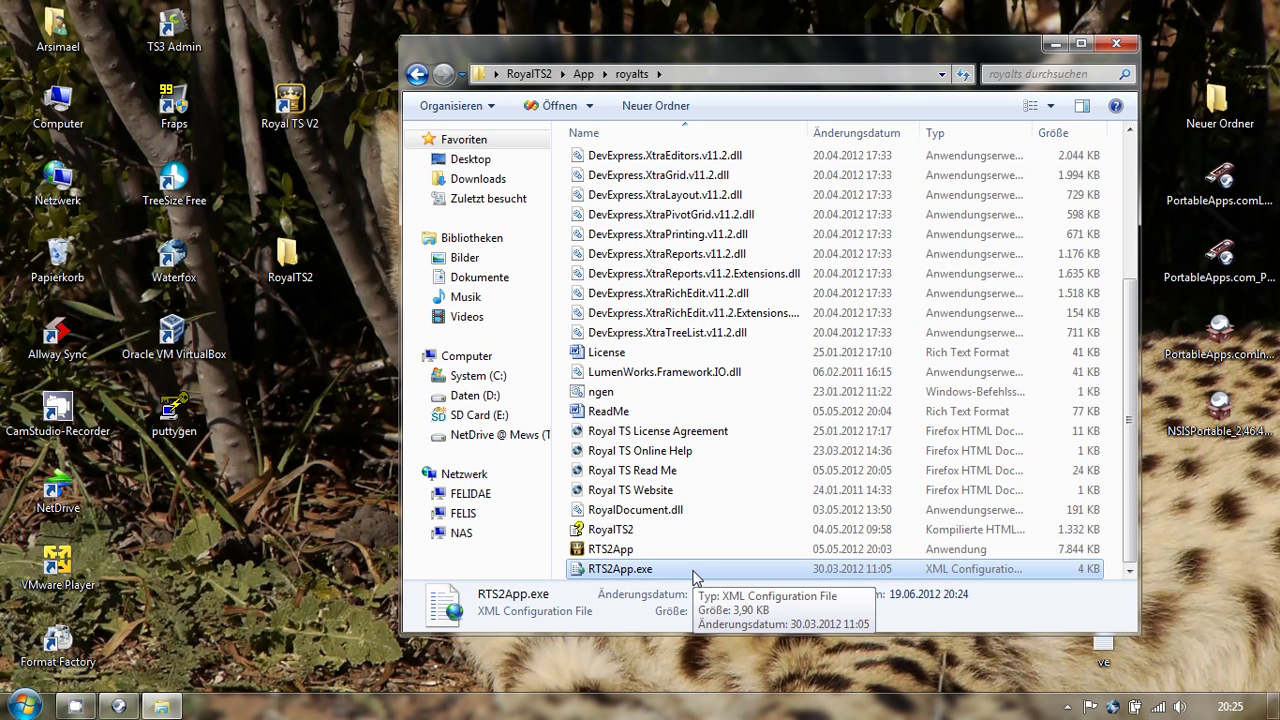
pyautogui.rightClick(603, 569)
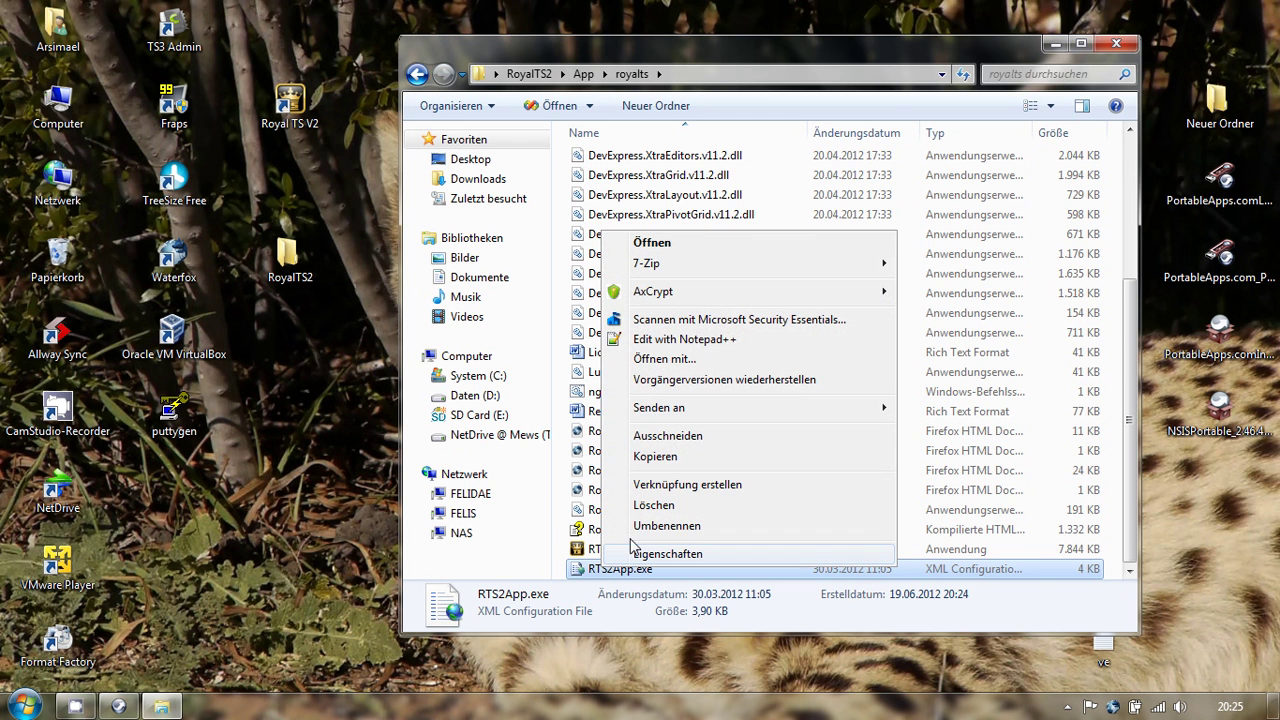
pyautogui.click(700, 340)
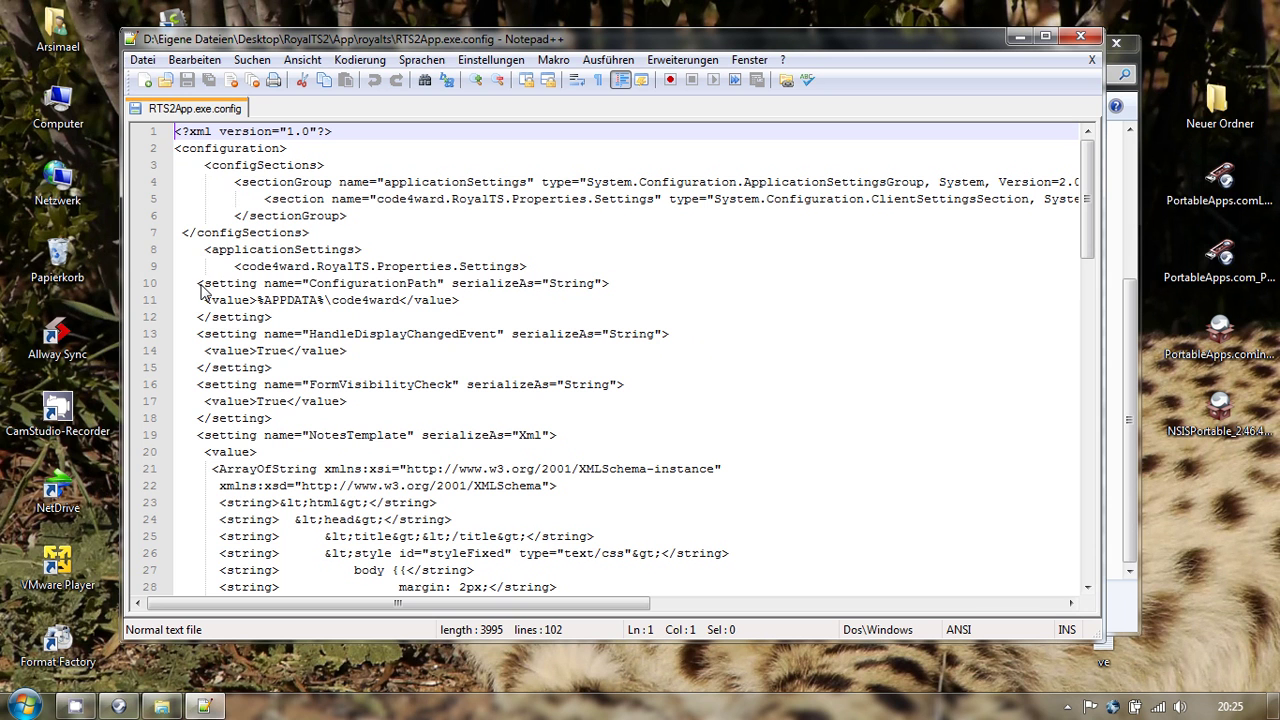
pyautogui.moveTo(205, 288); pyautogui.dragTo(437, 288)
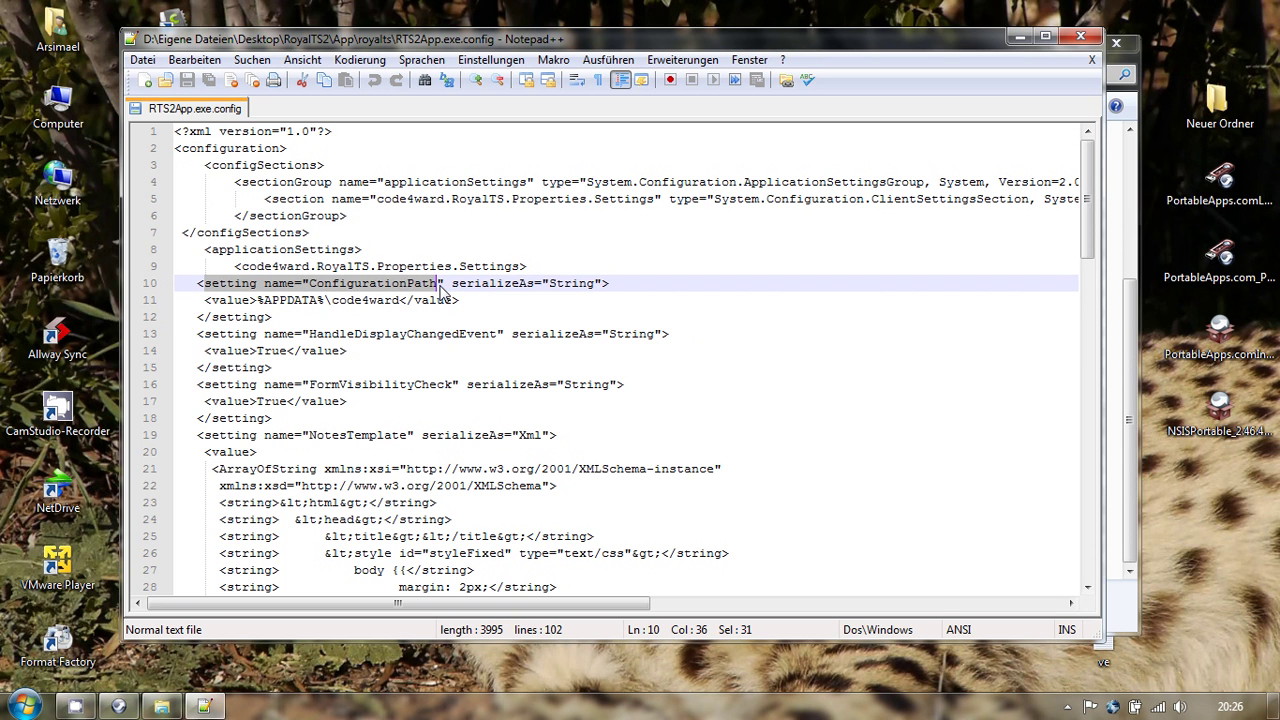
pyautogui.moveTo(257, 300); pyautogui.dragTo(401, 305)
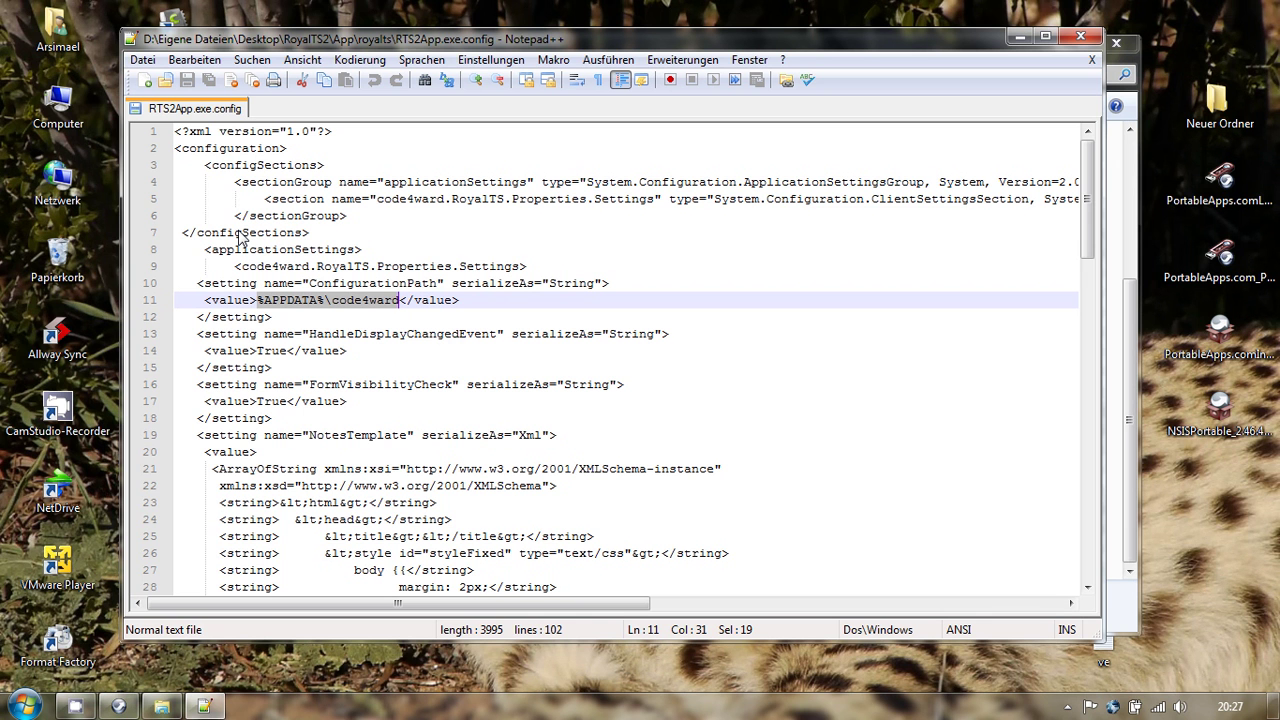
# - Return to the RoyalTS2 folder in Explorer and look inside its Data folder
pyautogui.click(1133, 330)
pyautogui.scroll(5, 1133, 330)
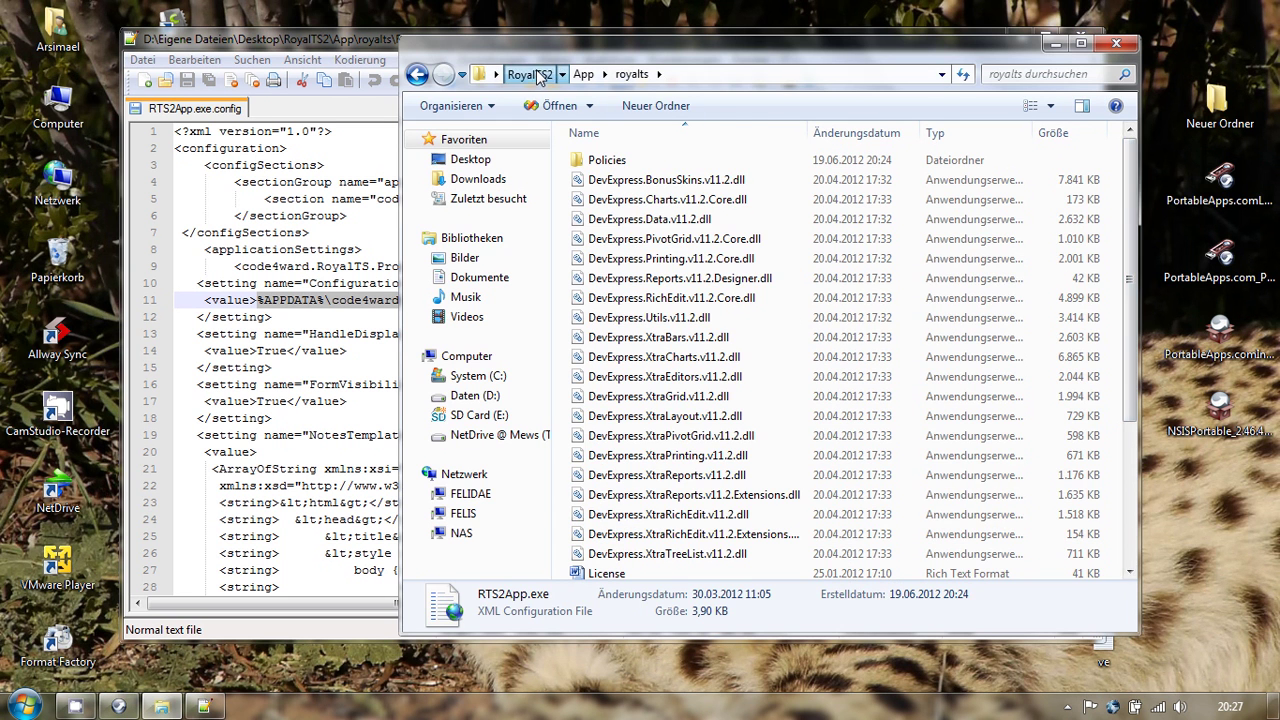
pyautogui.click(528, 75)
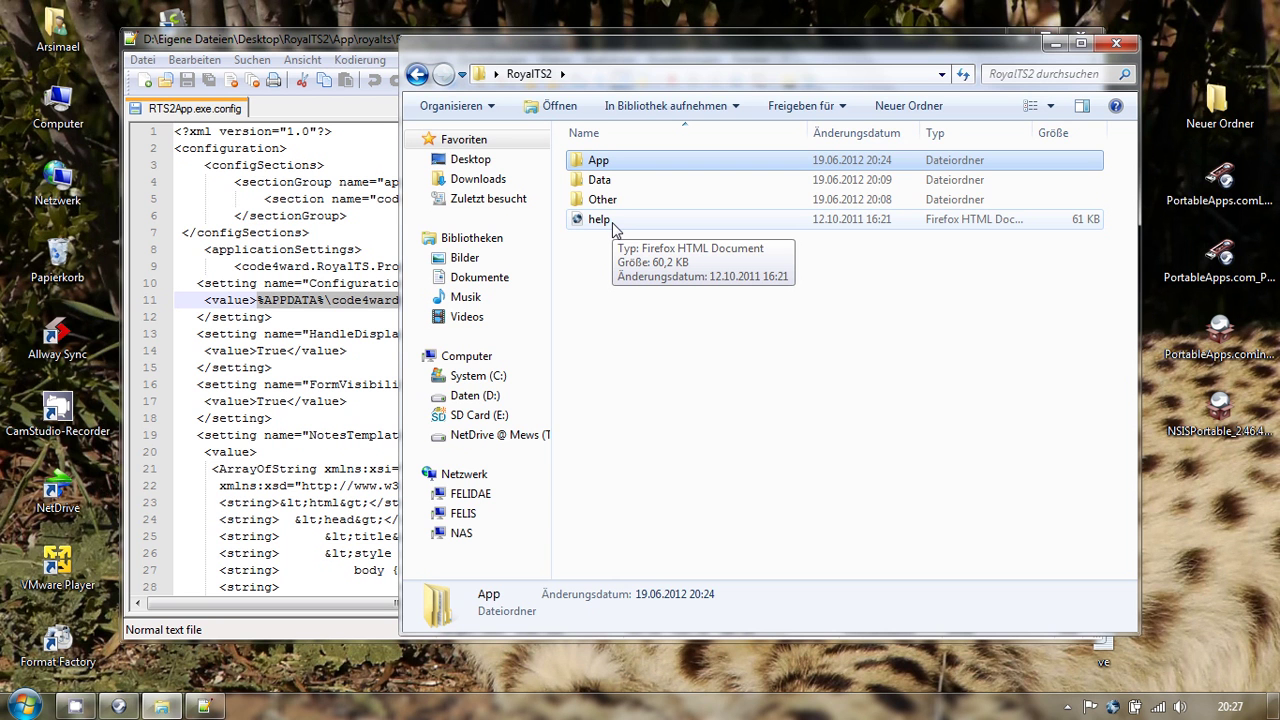
pyautogui.doubleClick(596, 182)
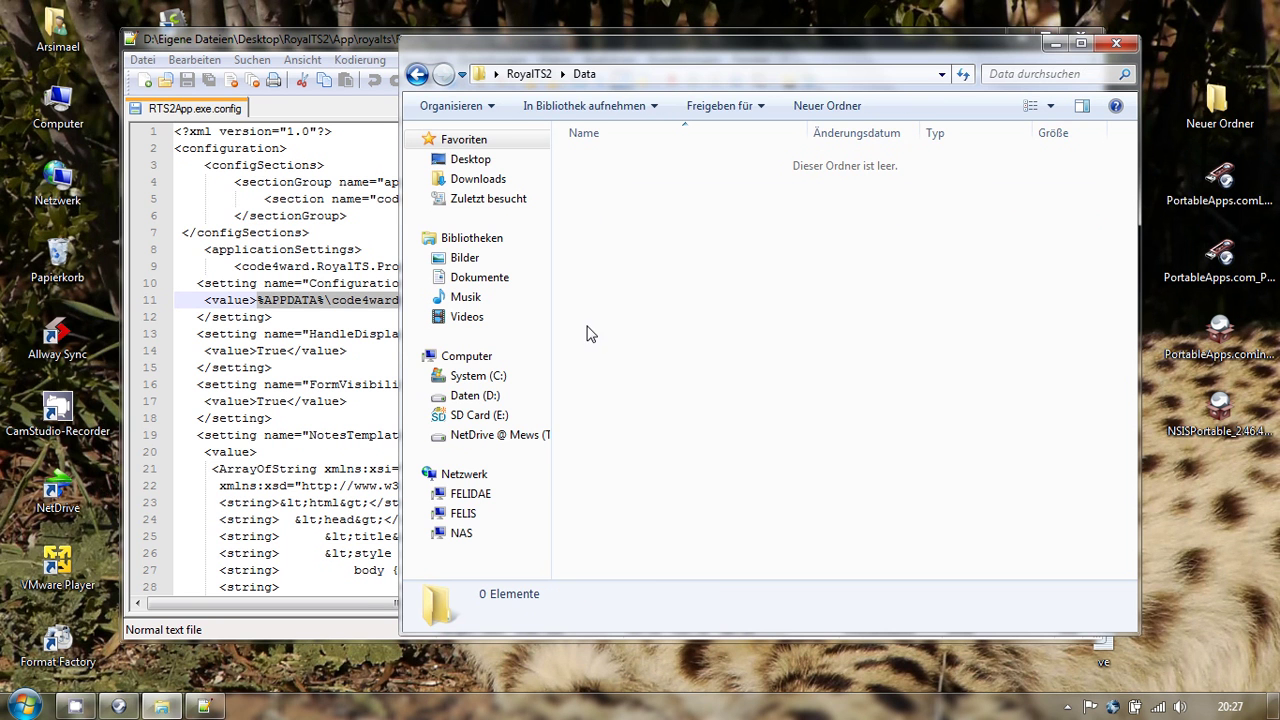
# - Set the ConfigurationPath value in RTS2App.exe.config to Data, save the file and close Notepad++
pyautogui.click(375, 305)
pyautogui.moveTo(257, 302); pyautogui.dragTo(398, 303)
pyautogui.write('Data</value>')
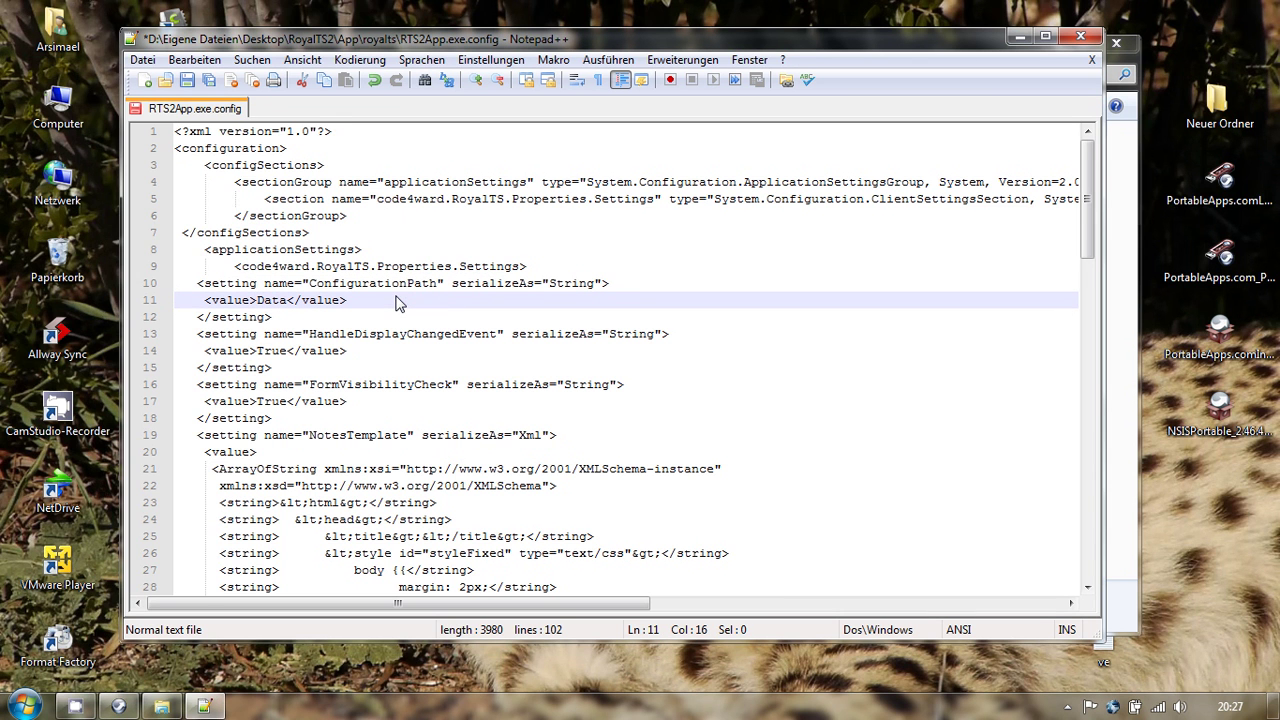
pyautogui.hotkey('ctrl', 's')
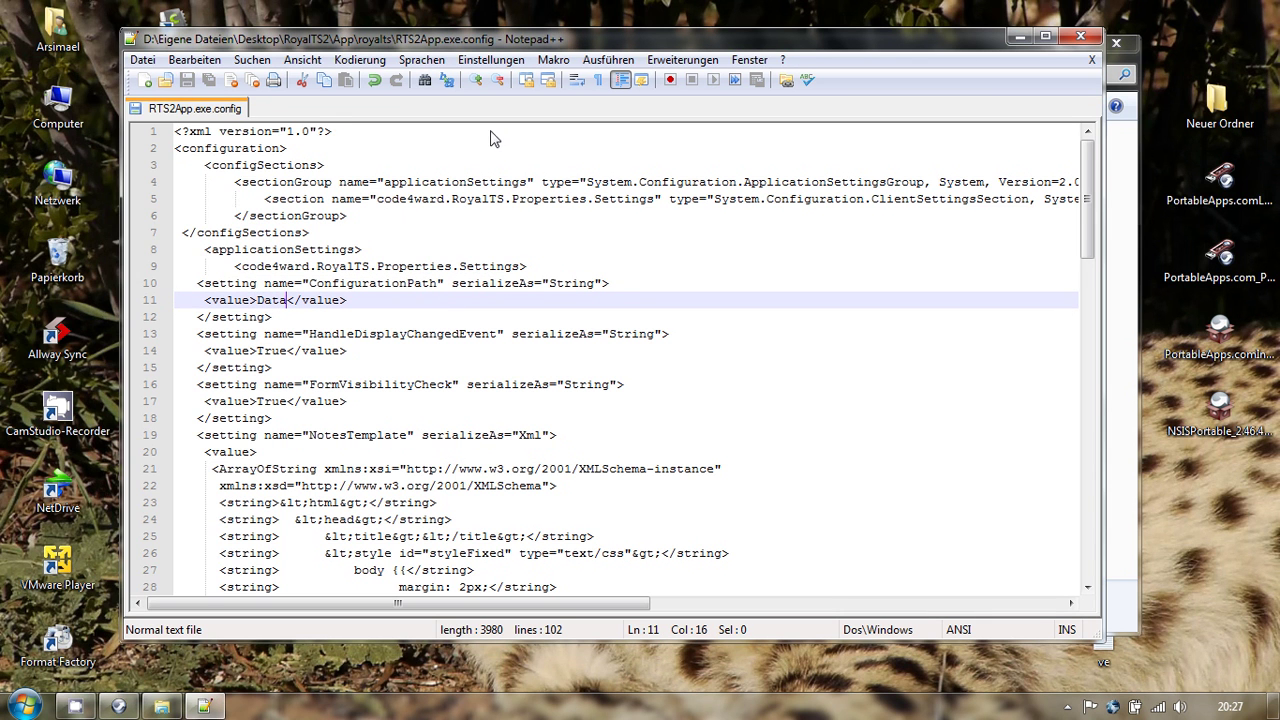
pyautogui.click(1080, 37)
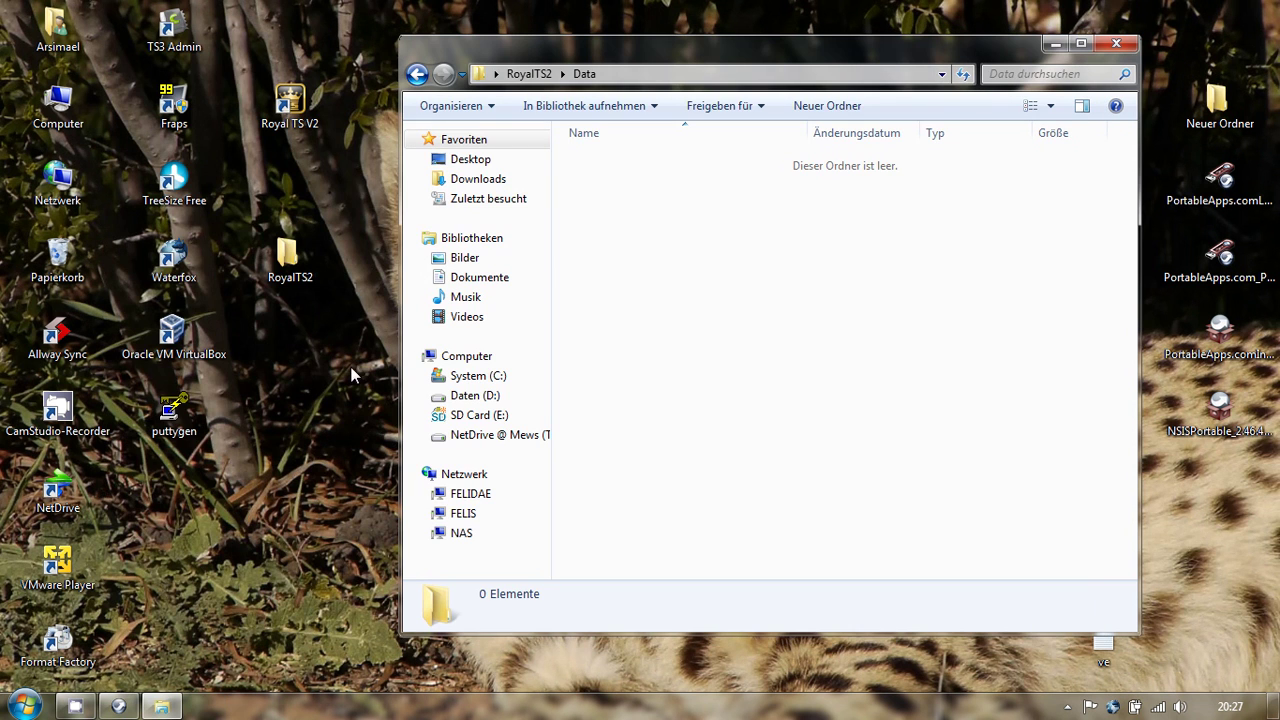
# - Go back to RoyalTS2, check the royalts folder under App and open the AppInfo folder
pyautogui.click(529, 73)
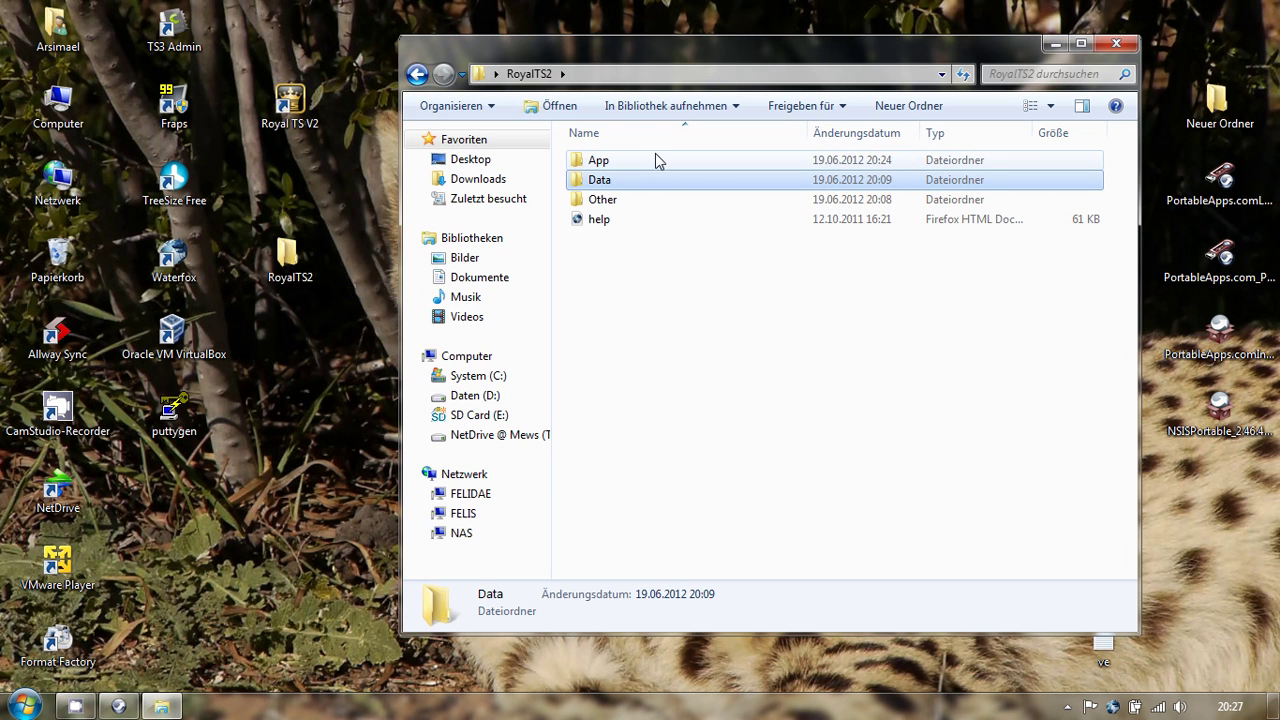
pyautogui.doubleClick(643, 162)
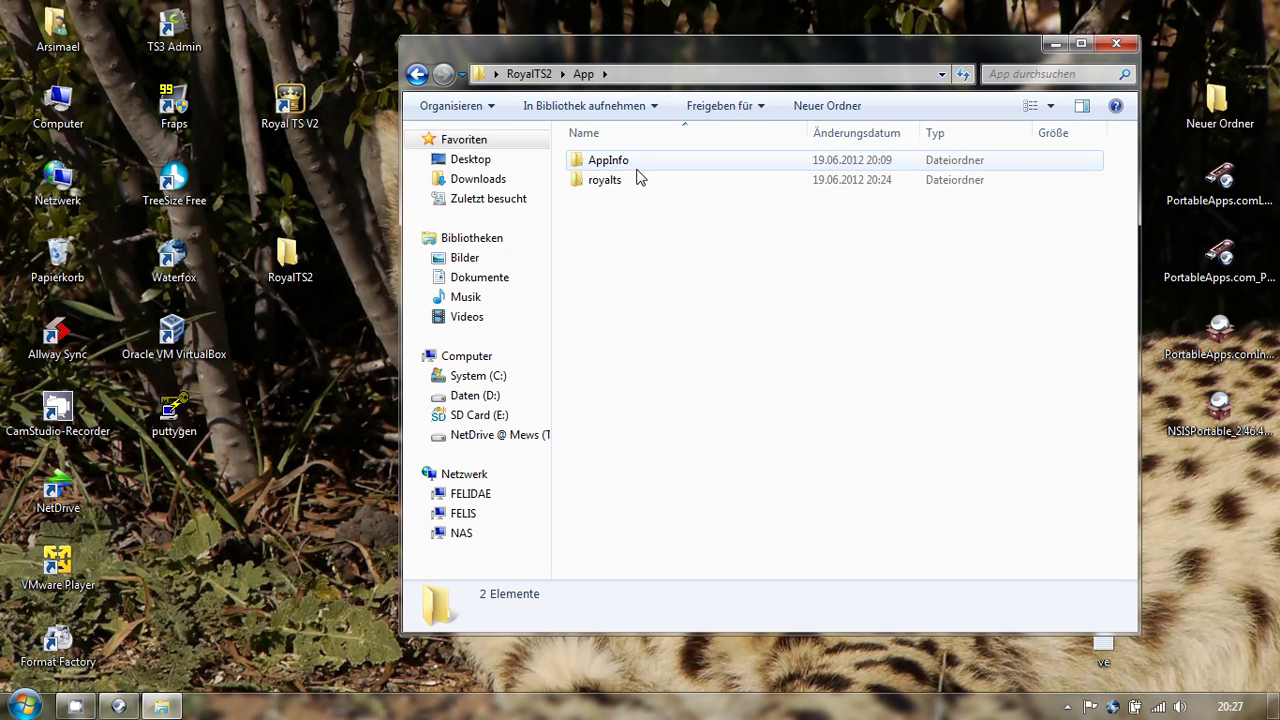
pyautogui.doubleClick(610, 181)
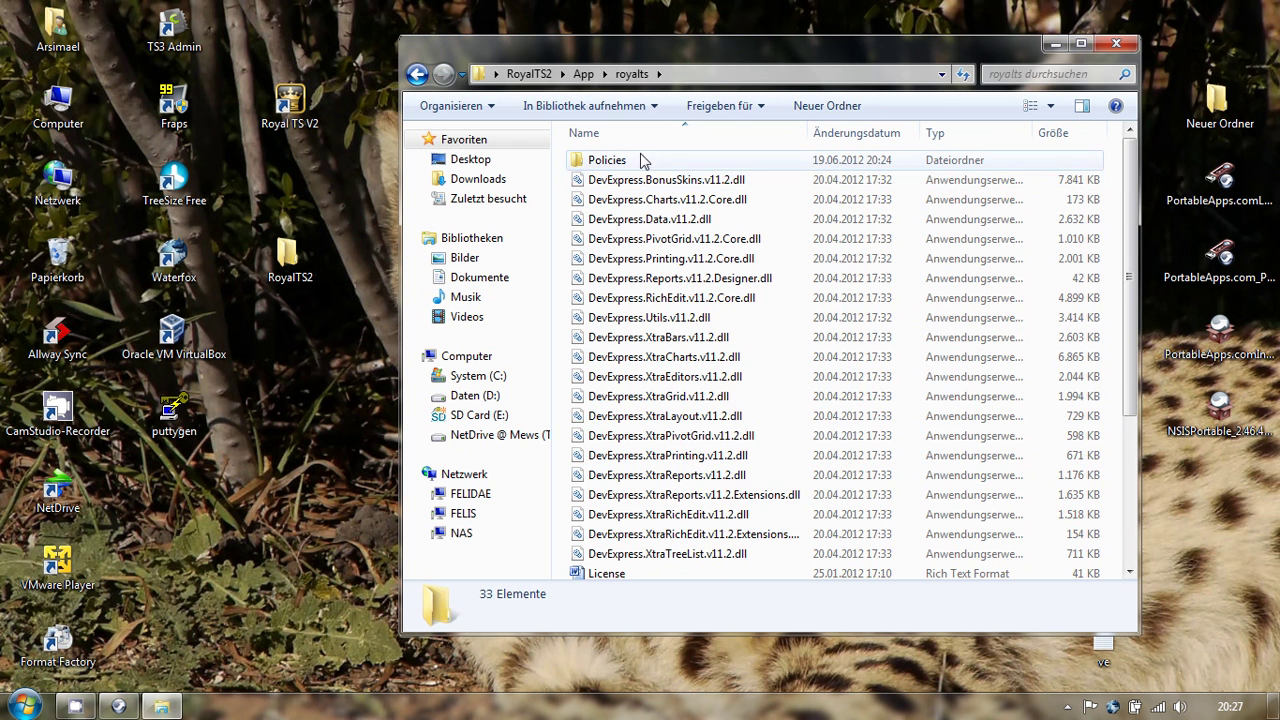
pyautogui.click(588, 75)
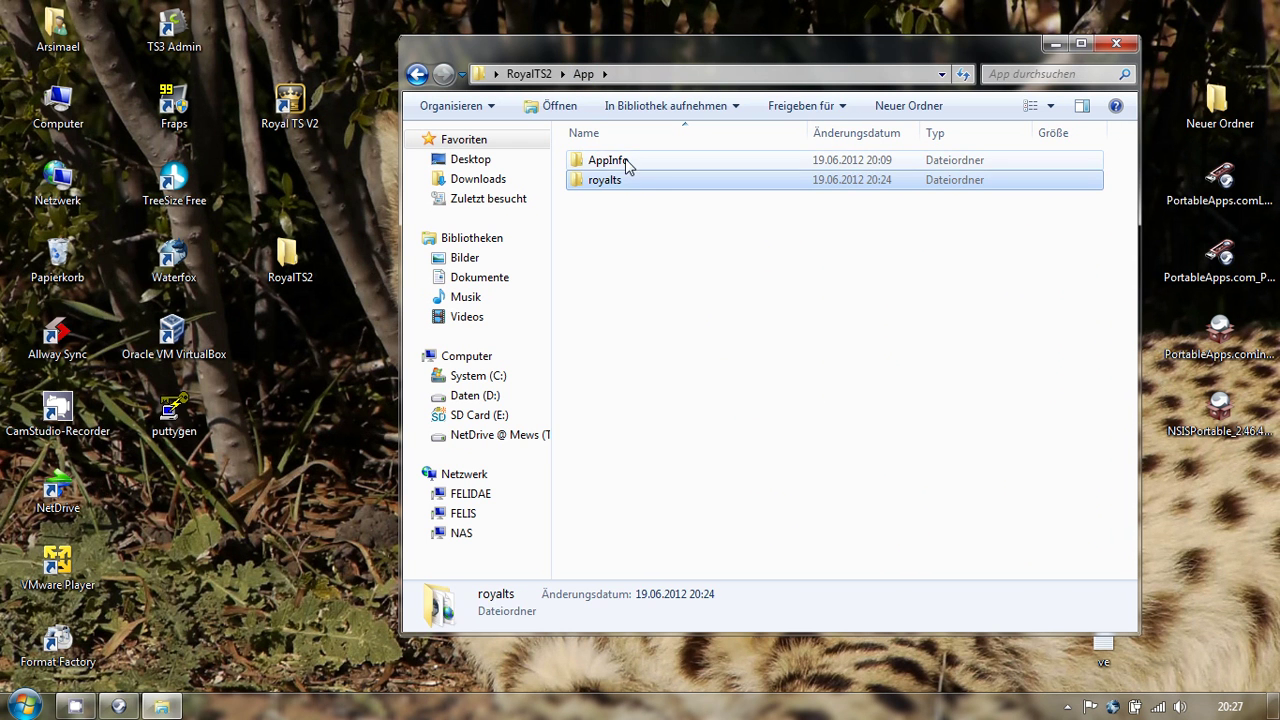
pyautogui.doubleClick(620, 162)
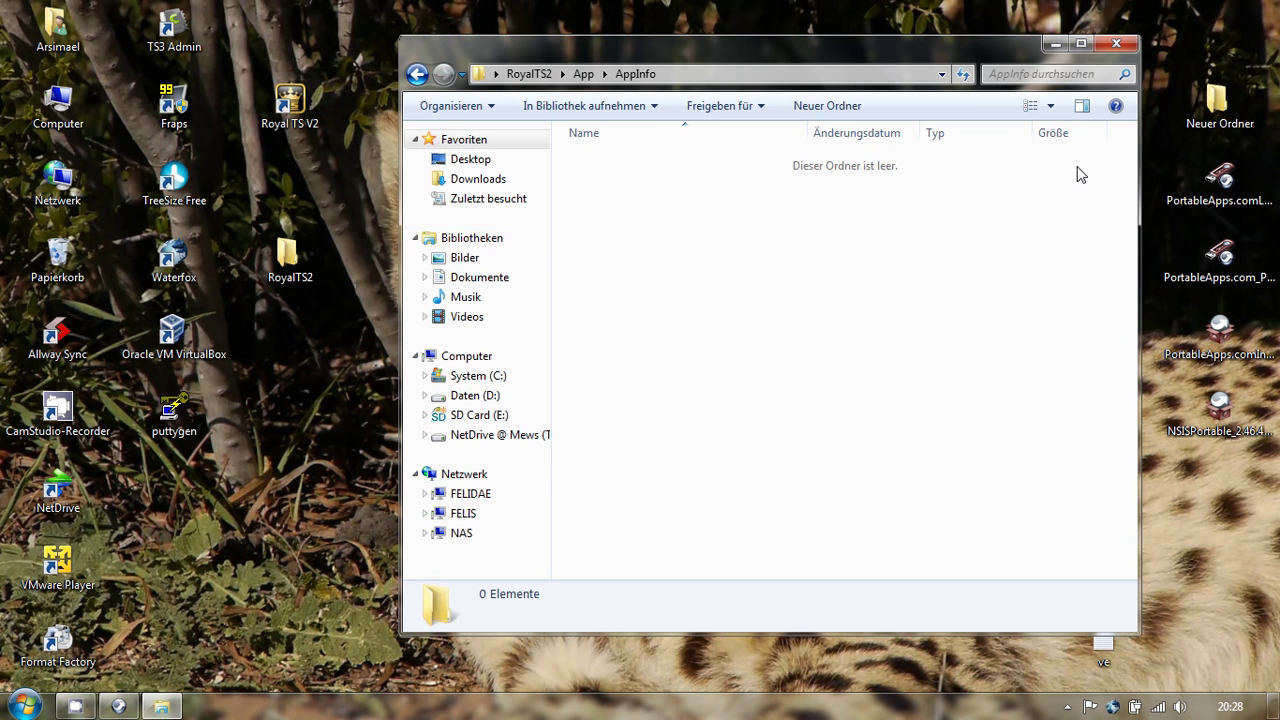
# - Open Neuer Ordner (2) inside the desktop's Neuer Ordner and place its window beside the AppInfo window
pyautogui.doubleClick(1205, 110)
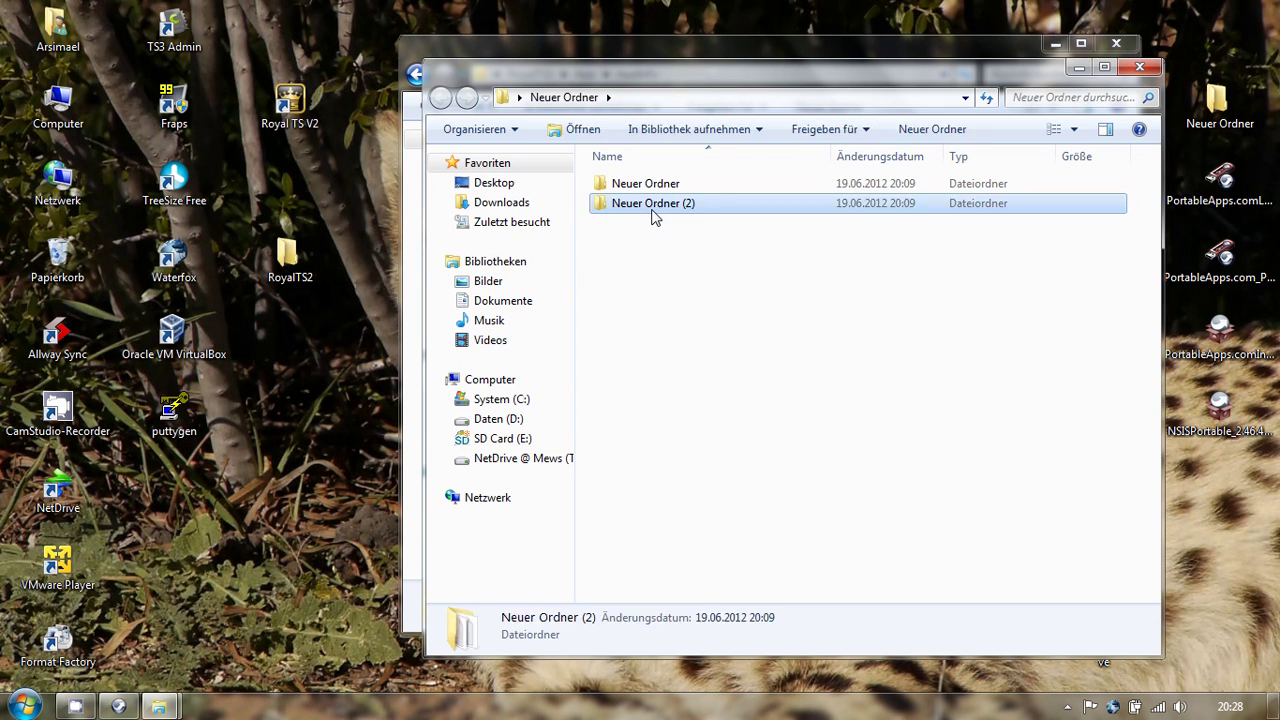
pyautogui.doubleClick(654, 203)
pyautogui.moveTo(700, 68); pyautogui.dragTo(953, 67)
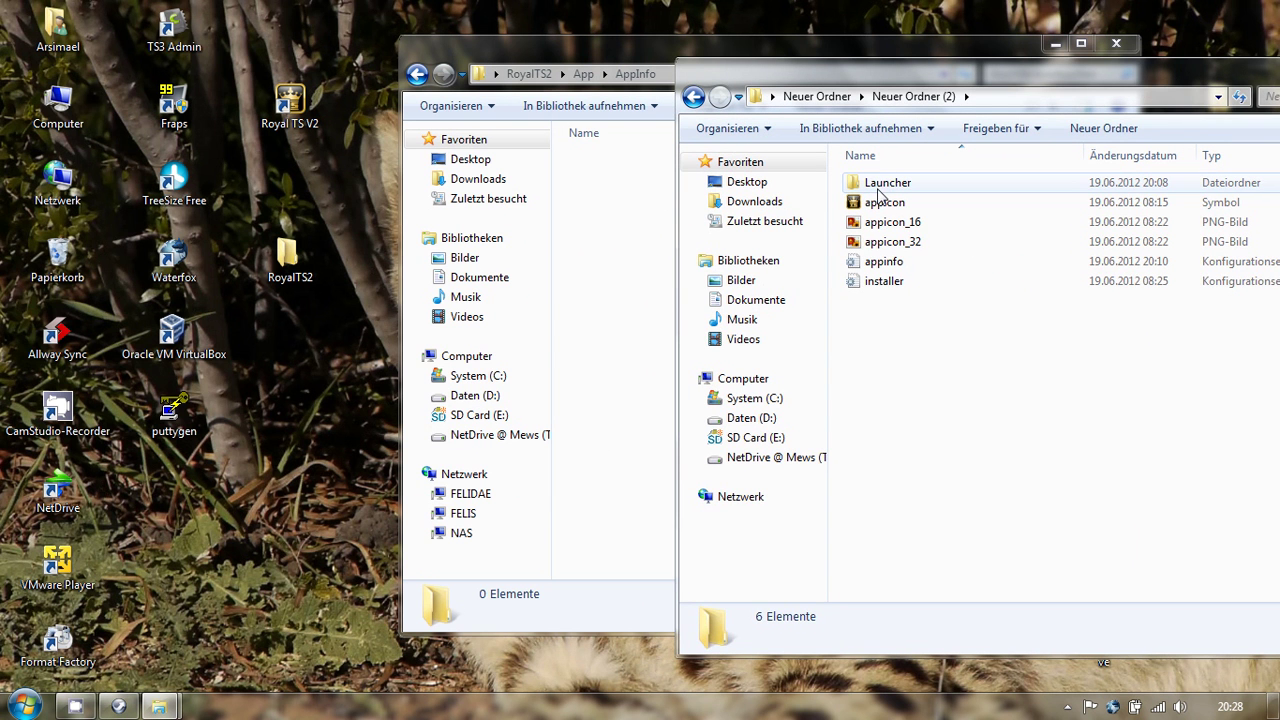
# - Move the installer and appinfo configuration files from Neuer Ordner (2) into the AppInfo folder
pyautogui.moveTo(886, 283); pyautogui.dragTo(650, 300)
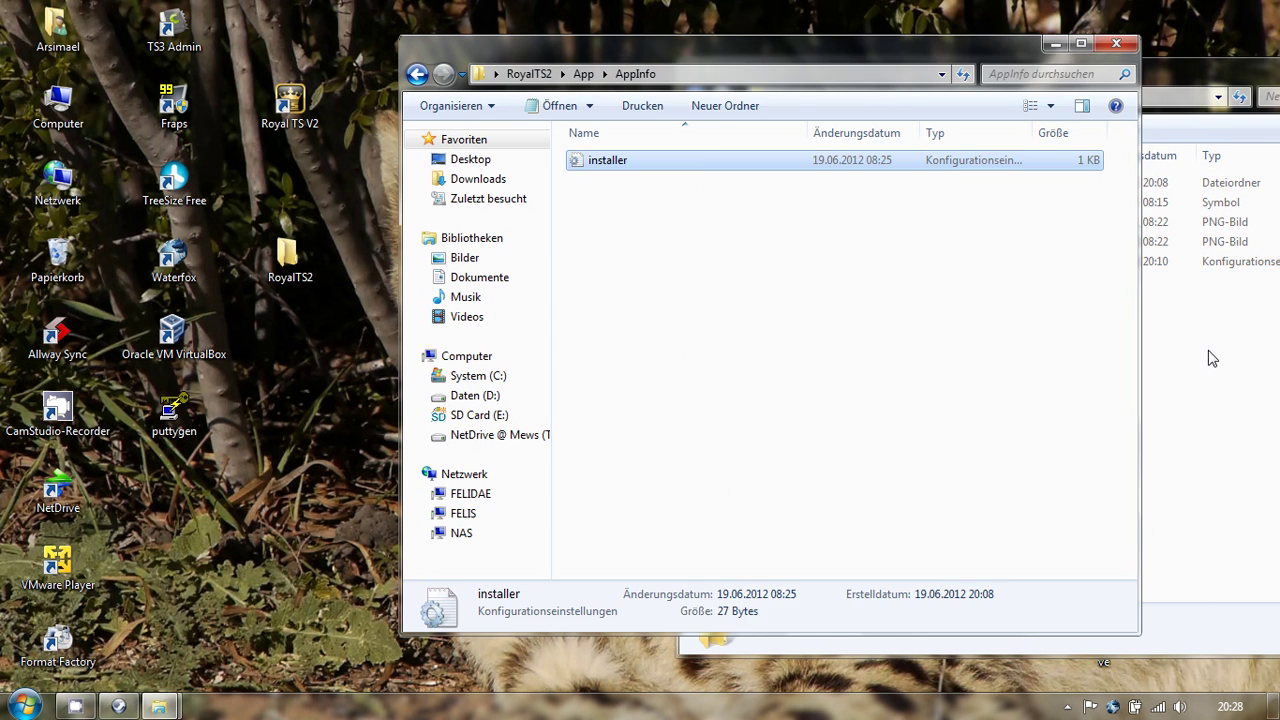
pyautogui.click(1211, 360)
pyautogui.moveTo(852, 264); pyautogui.dragTo(620, 246)
pyautogui.click(1202, 328)
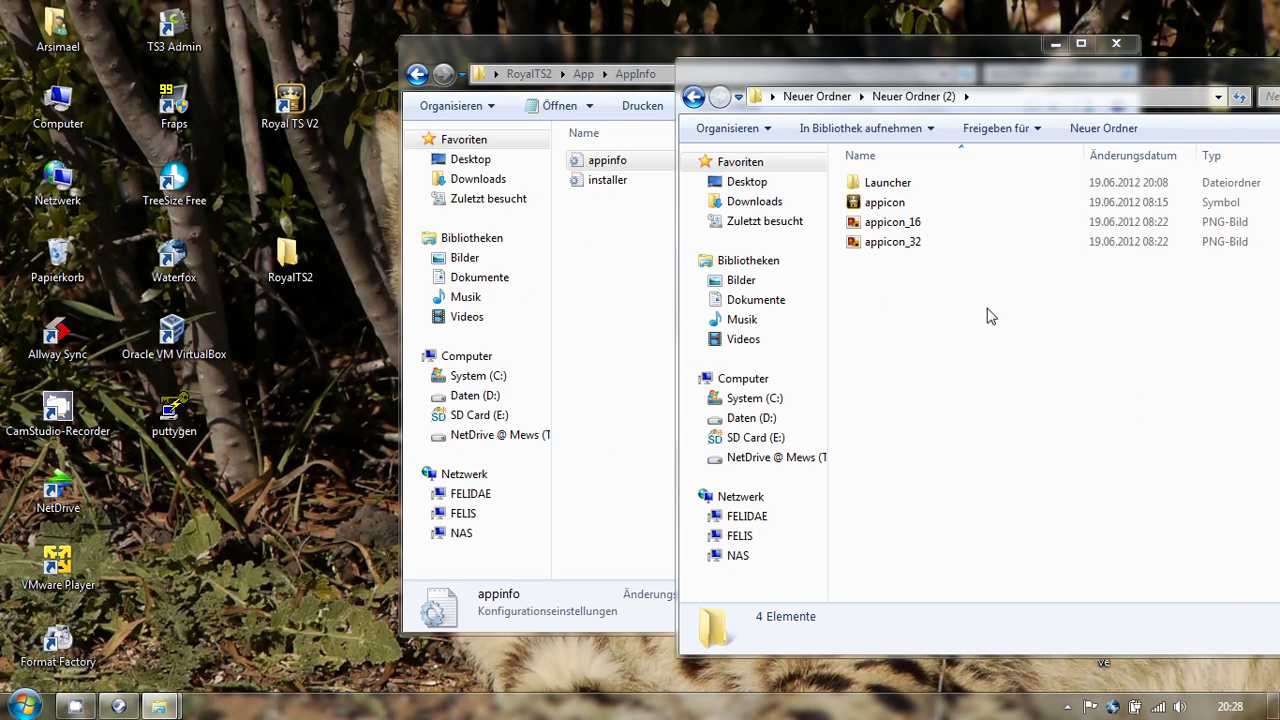
# - Check the appicon symbol file's details and move it from Neuer Ordner (2) into the AppInfo folder
pyautogui.click(906, 206)
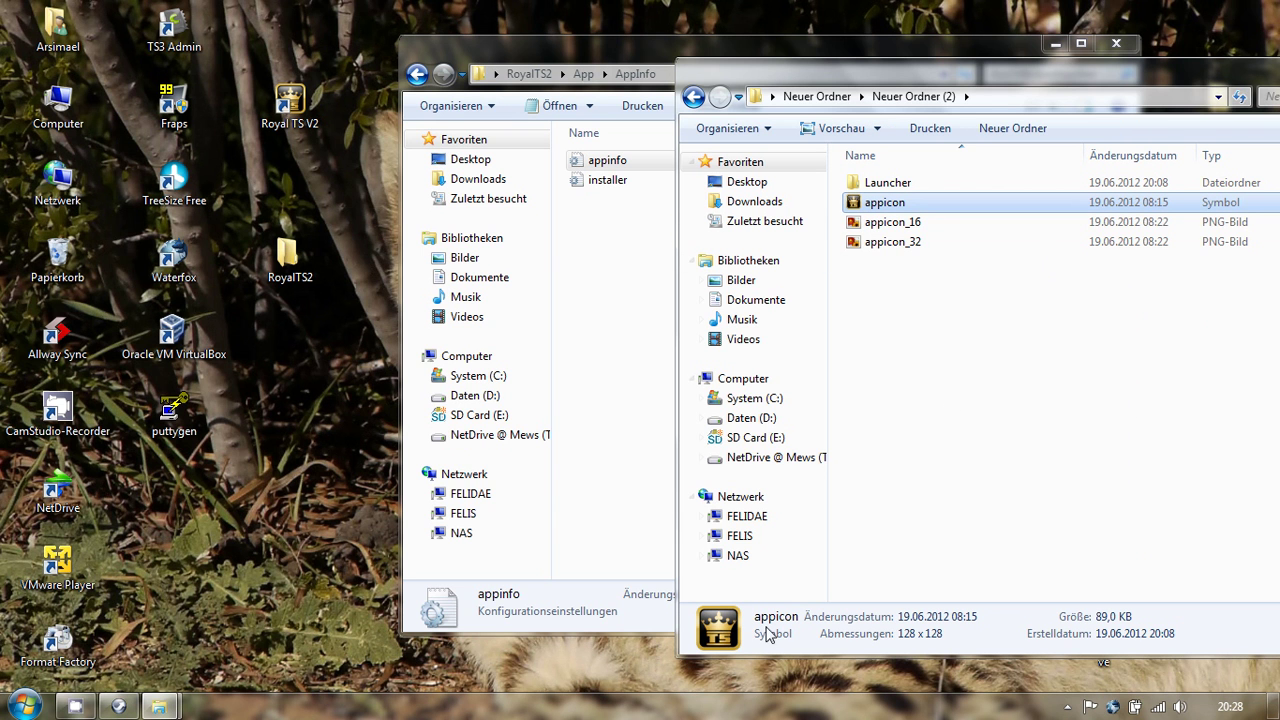
pyautogui.moveTo(905, 204); pyautogui.dragTo(640, 240)
pyautogui.click(1171, 320)
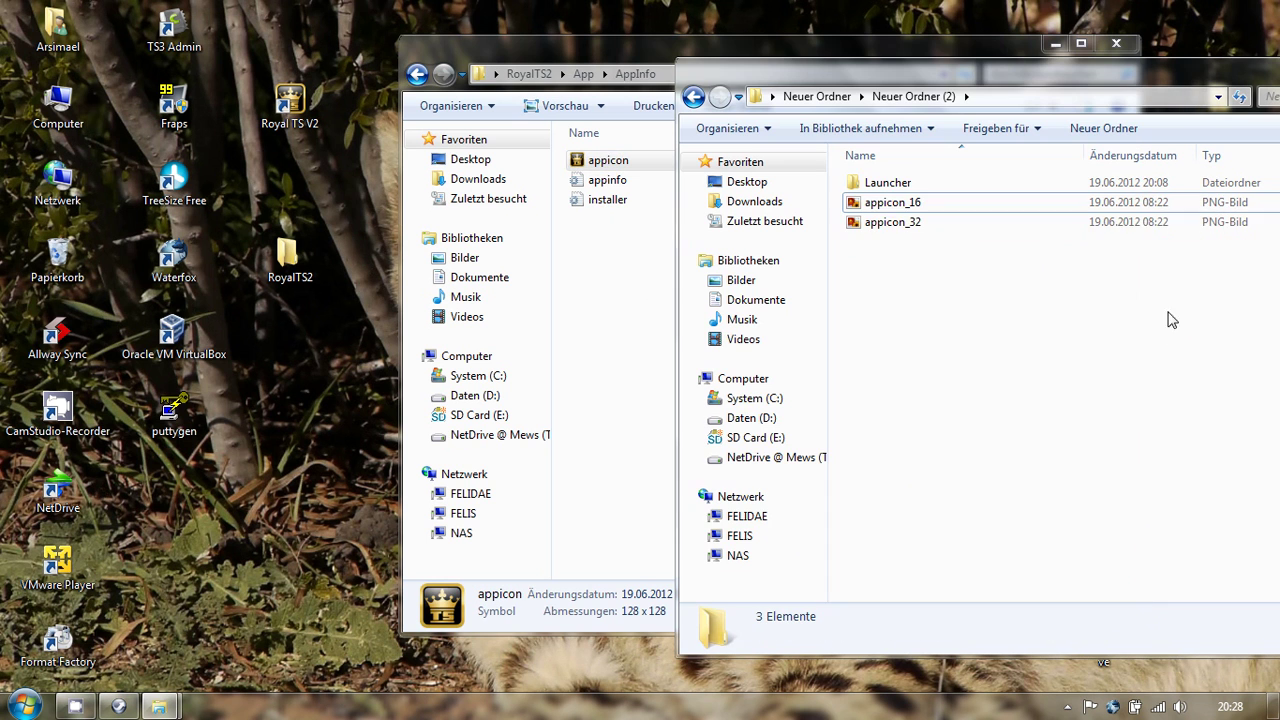
# - Preview the appicon_16 image and move appicon_16 and appicon_32 from Neuer Ordner (2) into the AppInfo folder
pyautogui.click(925, 207)
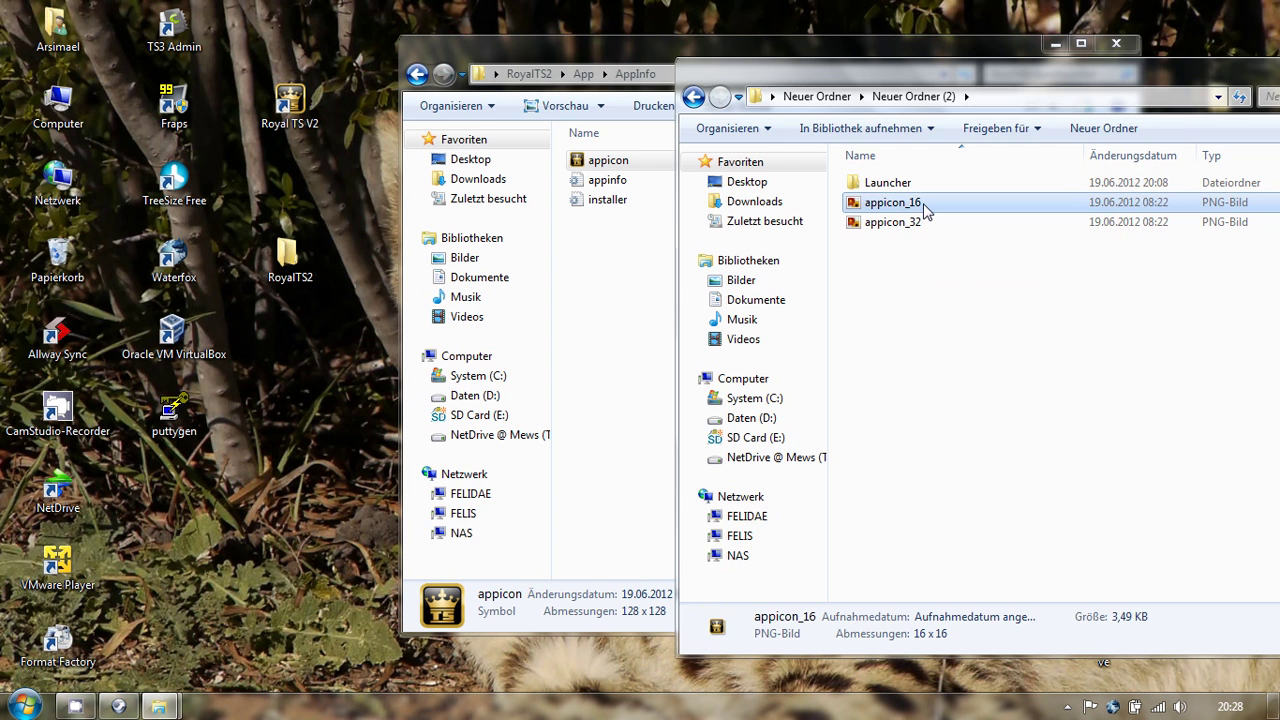
pyautogui.doubleClick(926, 206)
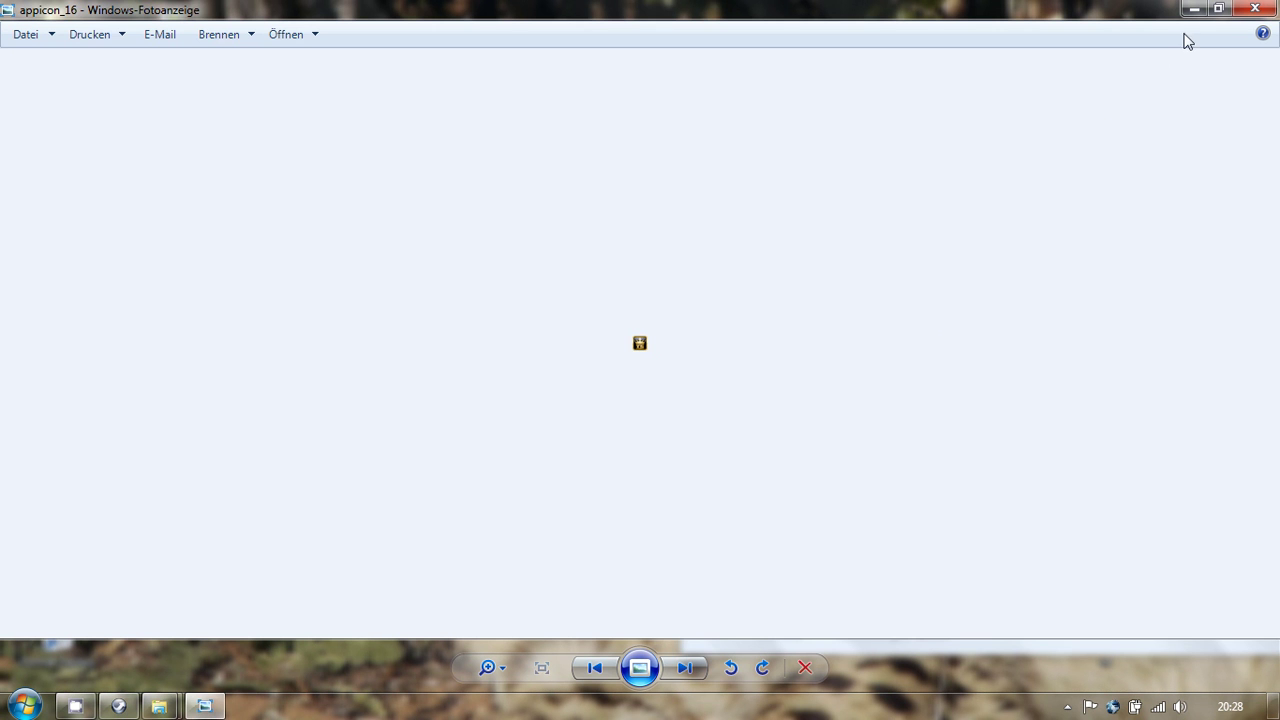
pyautogui.click(1255, 8)
pyautogui.moveTo(950, 322); pyautogui.dragTo(717, 269)
pyautogui.click(1200, 320)
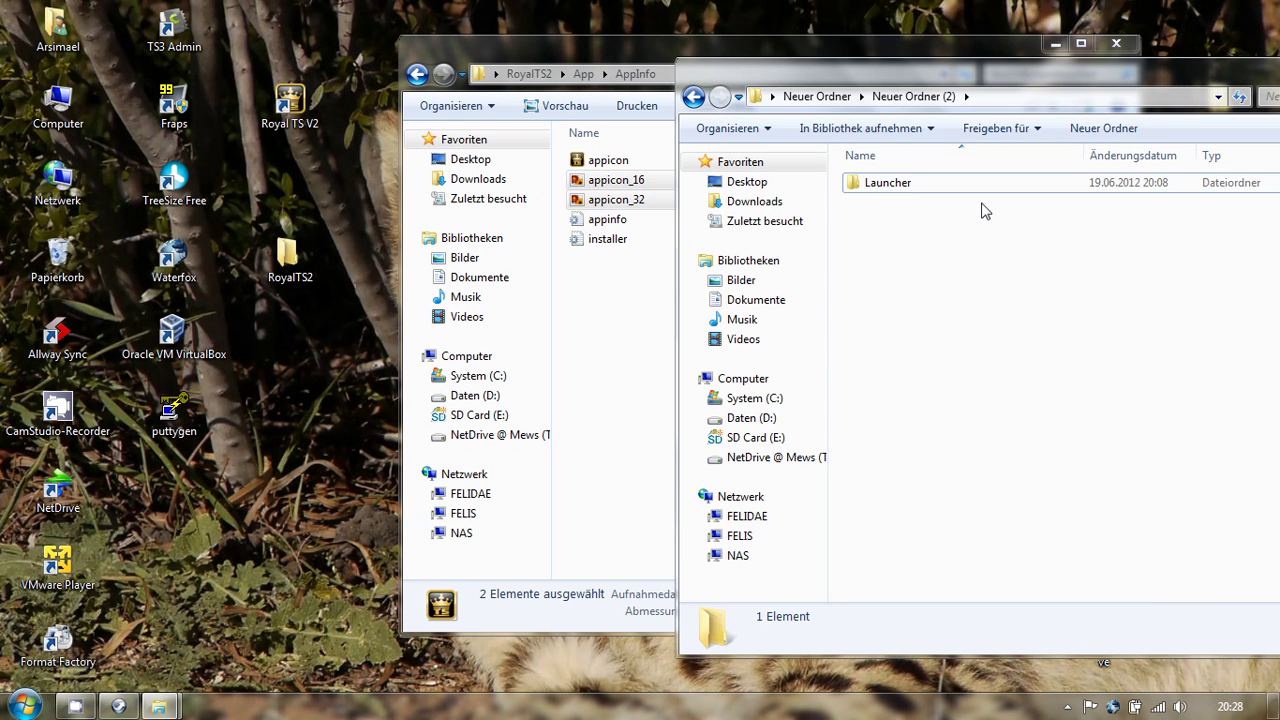
# - Check the contents of the Launcher folder in Neuer Ordner (2) and move that folder into AppInfo
pyautogui.doubleClick(897, 190)
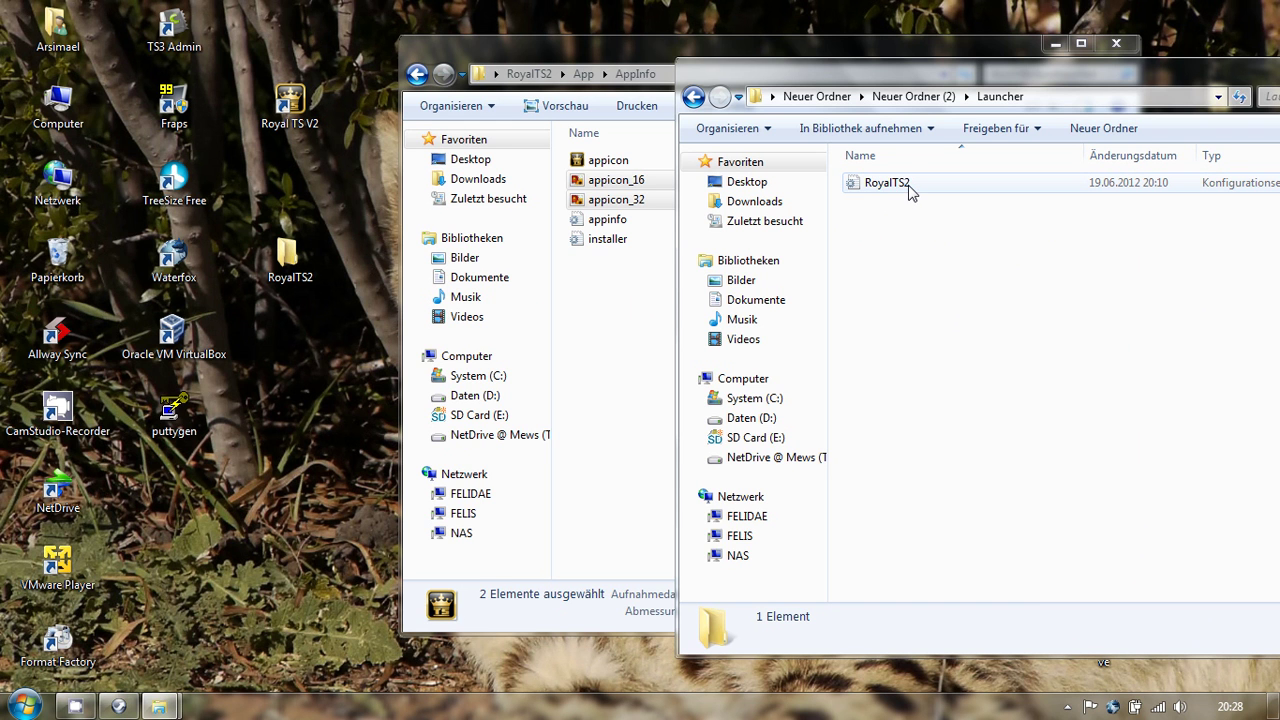
pyautogui.click(913, 96)
pyautogui.moveTo(893, 178); pyautogui.dragTo(640, 330)
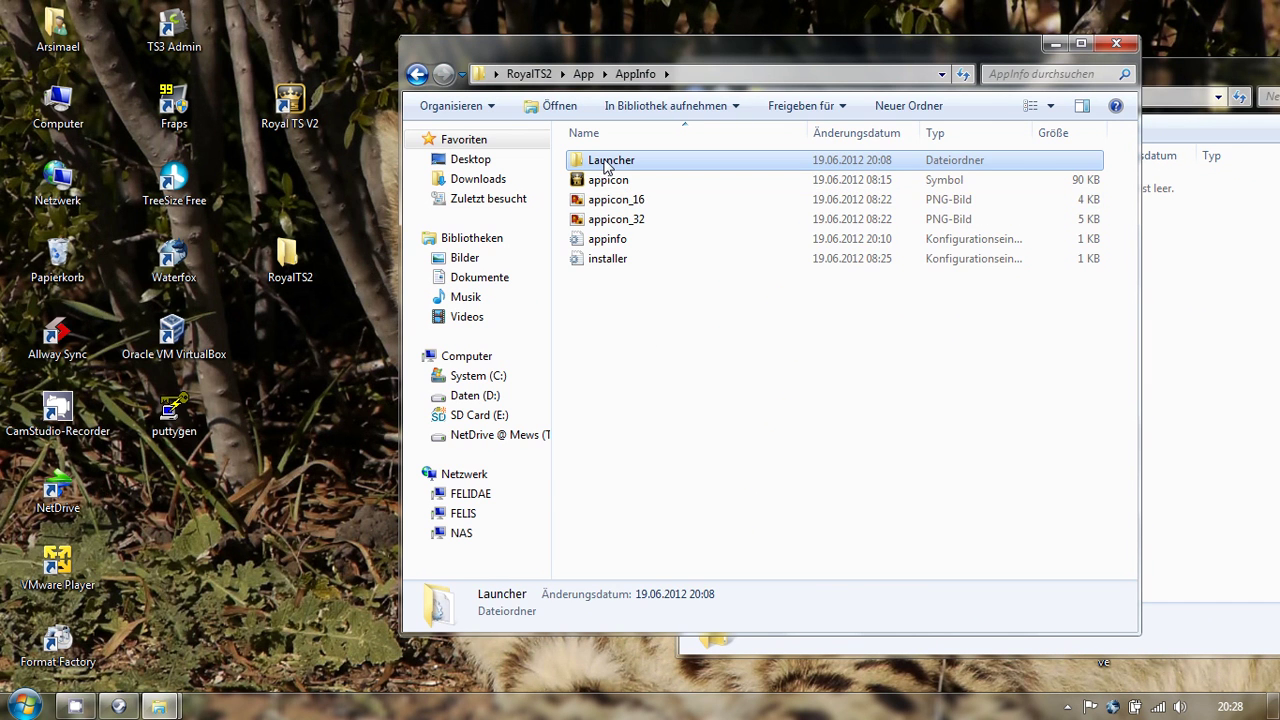
# - Open the Launcher folder inside AppInfo and rename its configuration file to RTSlauncher
pyautogui.doubleClick(605, 167)
pyautogui.click(632, 175)
pyautogui.click(632, 176)
pyautogui.write('RTSlauncher')
pyautogui.click(621, 197)
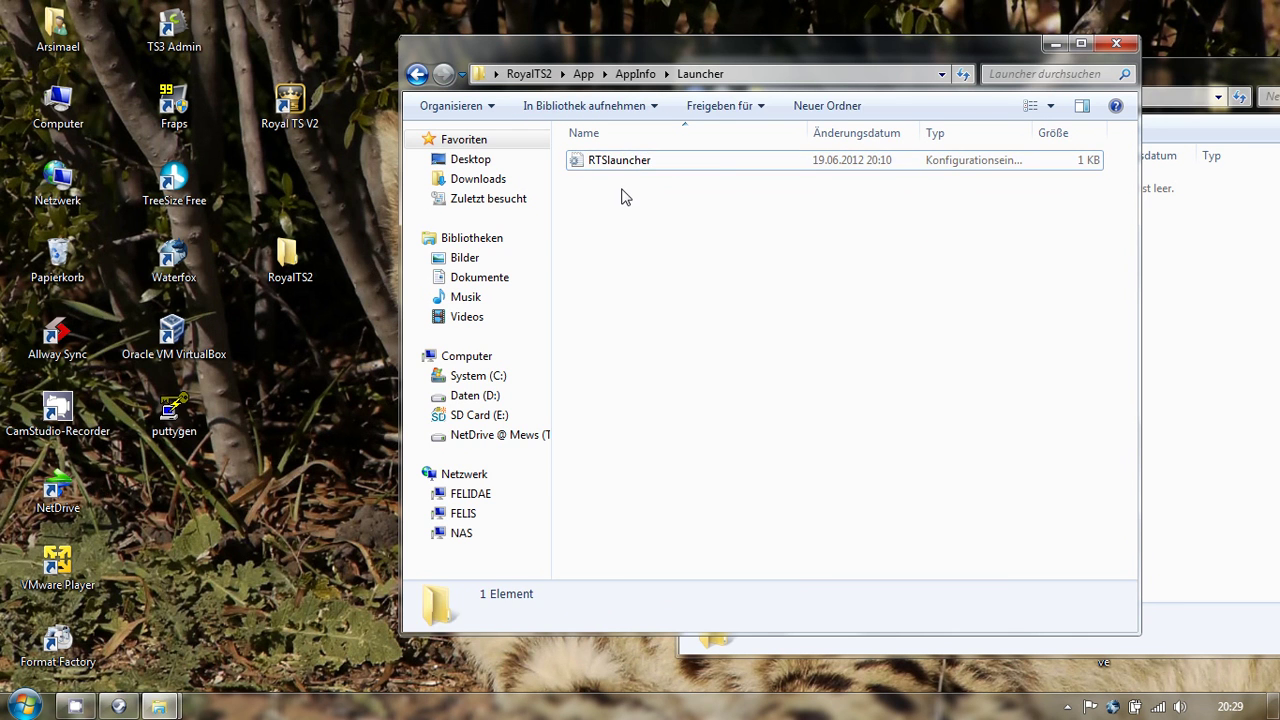
# - Bring the empty Neuer Ordner (2) window to the front and close it
pyautogui.click(1193, 268)
pyautogui.moveTo(1000, 100); pyautogui.dragTo(723, 100)
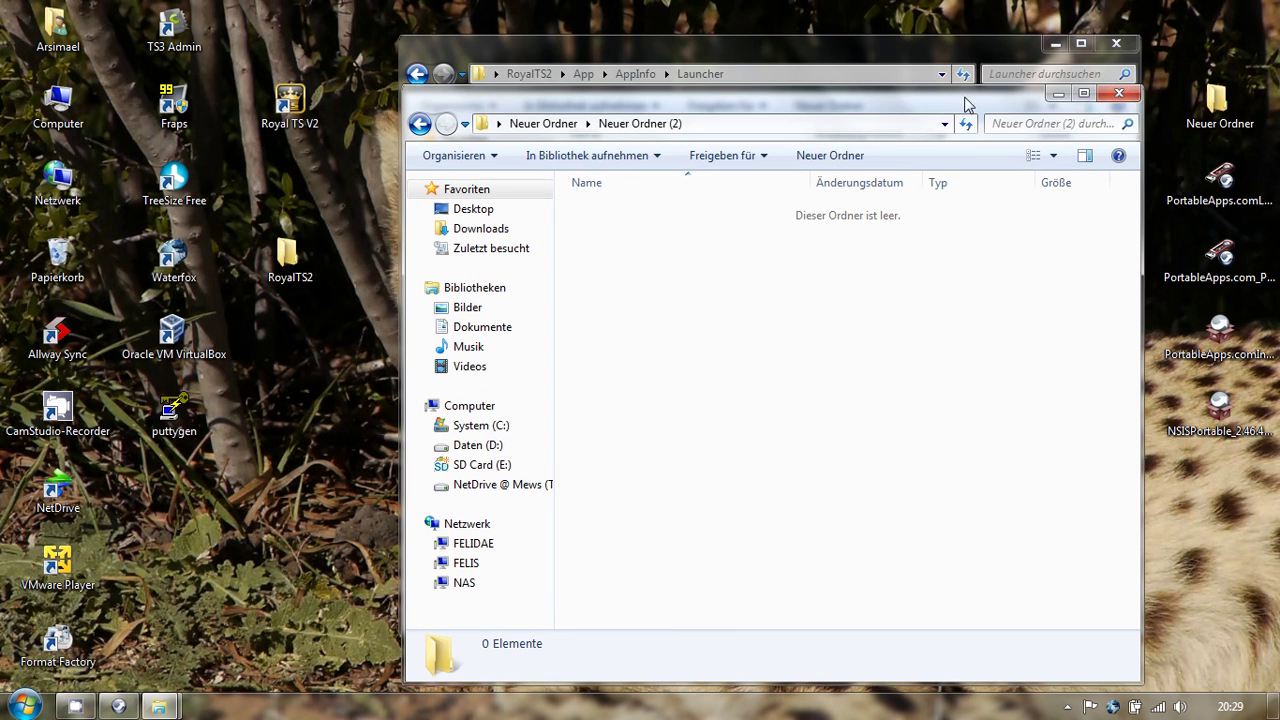
pyautogui.click(1118, 98)
# - Return to AppInfo, reopen its Launcher folder and open the RTSlauncher configuration file for editing
pyautogui.click(635, 74)
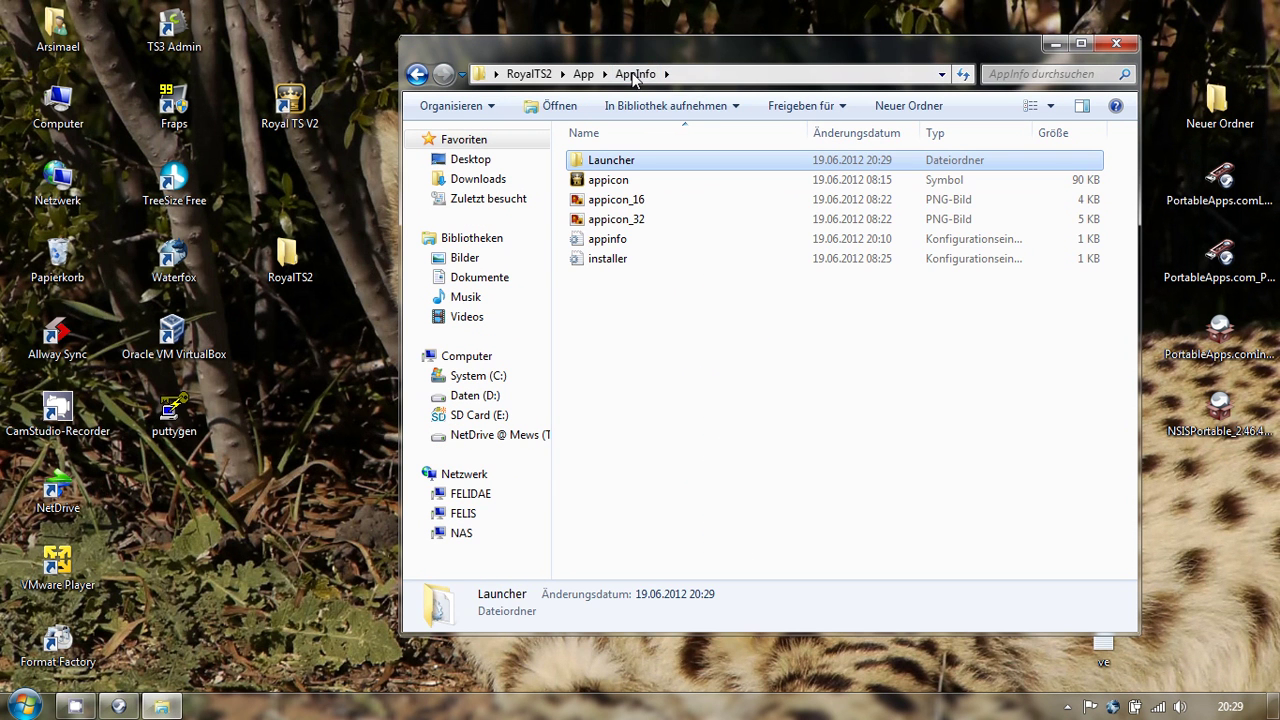
pyautogui.doubleClick(629, 161)
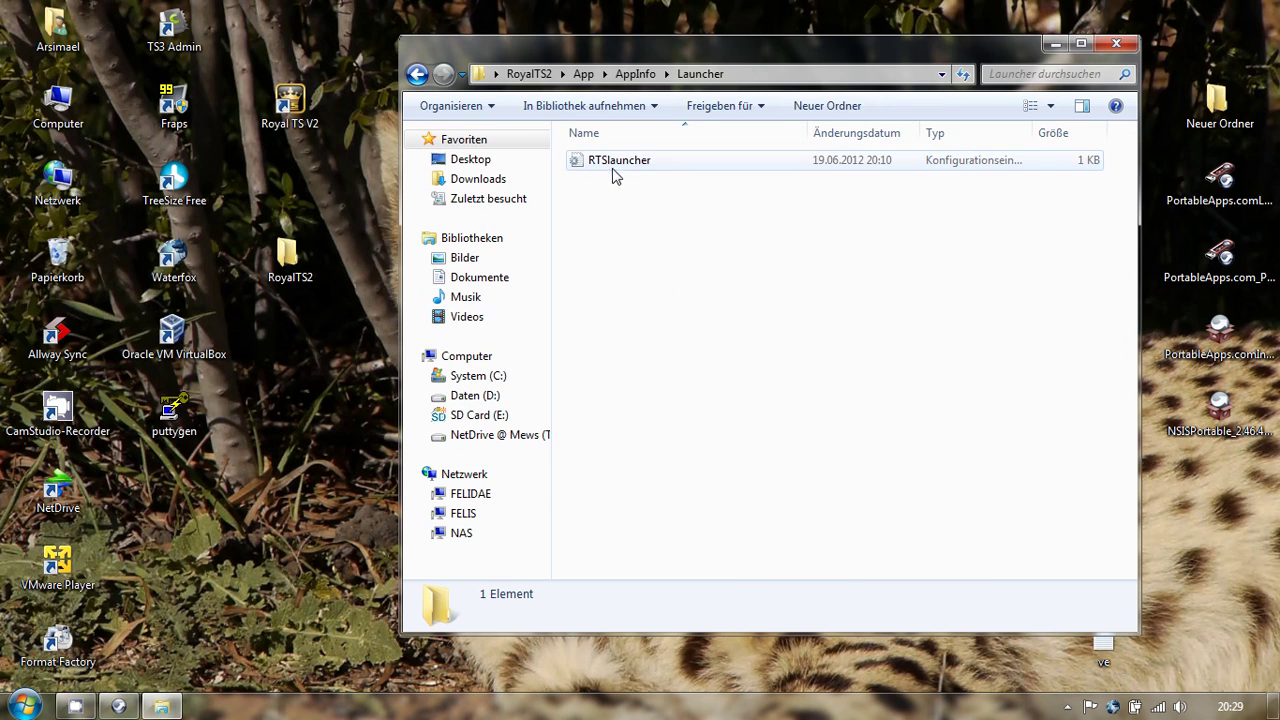
pyautogui.doubleClick(617, 168)
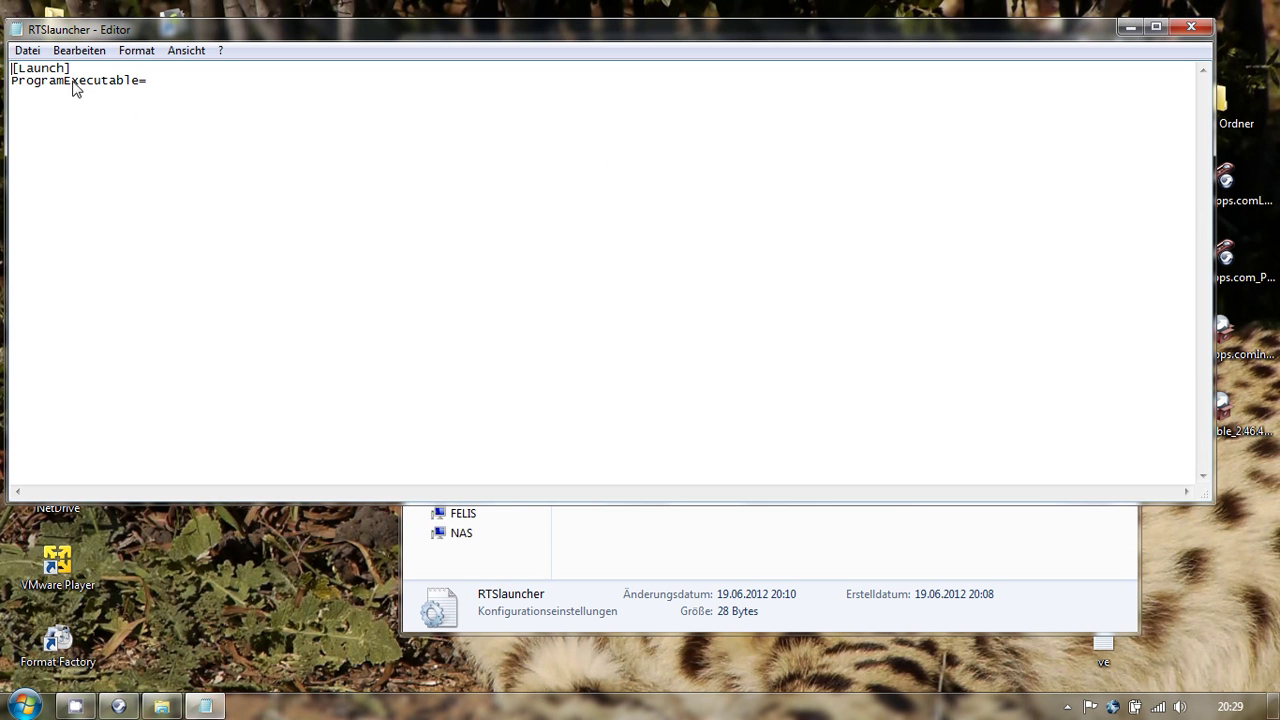
# - Look up the program folder under RoyalTS2's App folder and enter royalts\ as the start of the ProgramExecutable path
pyautogui.click(197, 99)
pyautogui.click(838, 562)
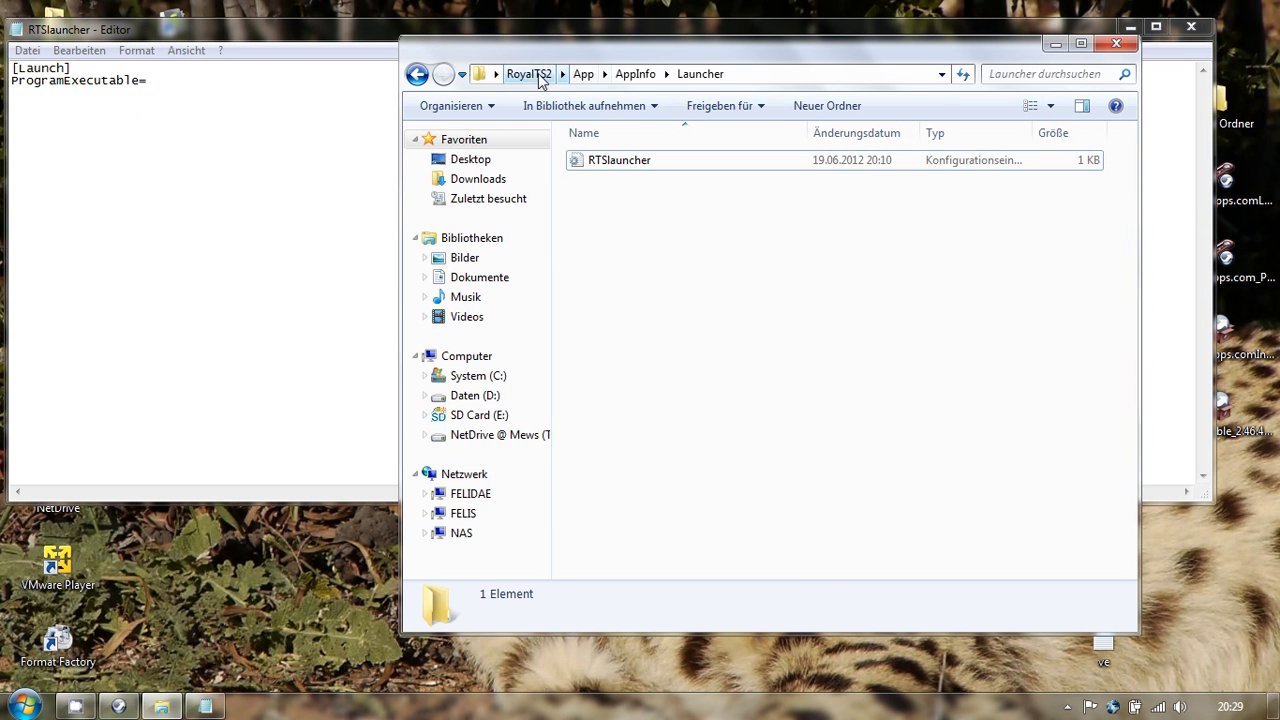
pyautogui.click(528, 74)
pyautogui.doubleClick(603, 161)
pyautogui.doubleClick(604, 180)
pyautogui.click(226, 105)
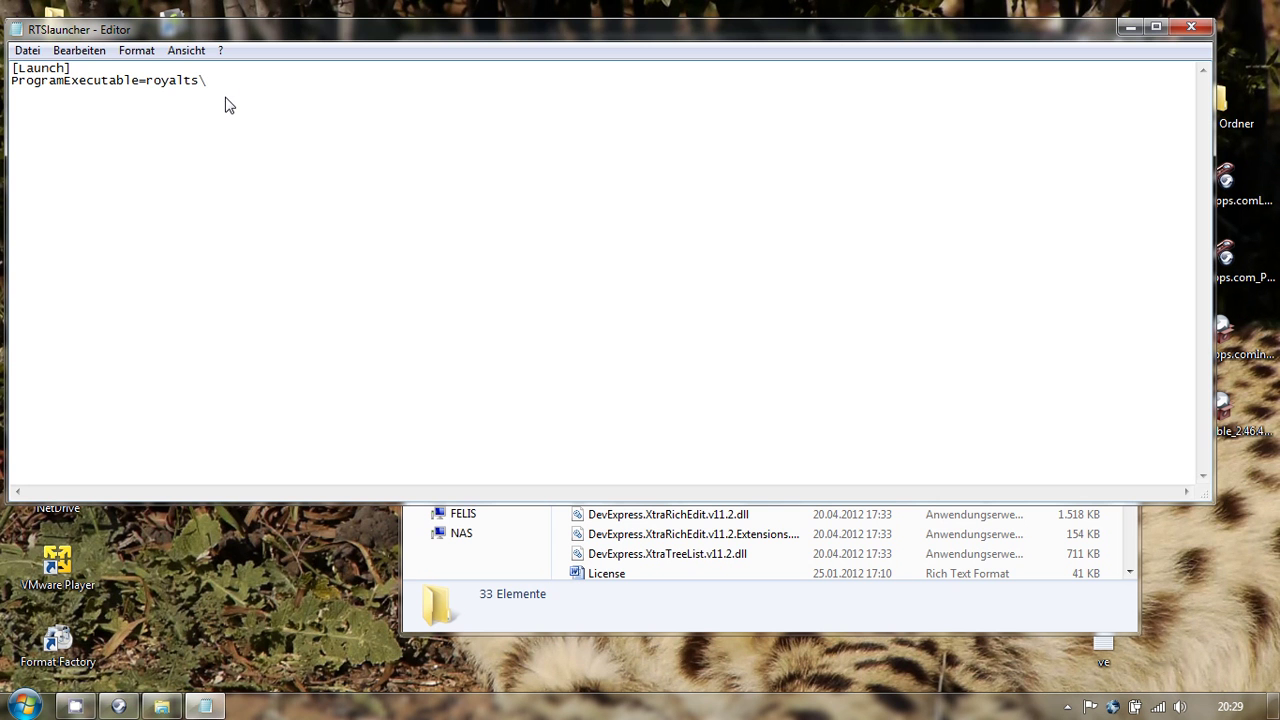
# - Copy the RTS2App application's name from the royalts folder and complete the ProgramExecutable path with RTS2App.exe
pyautogui.click(672, 607)
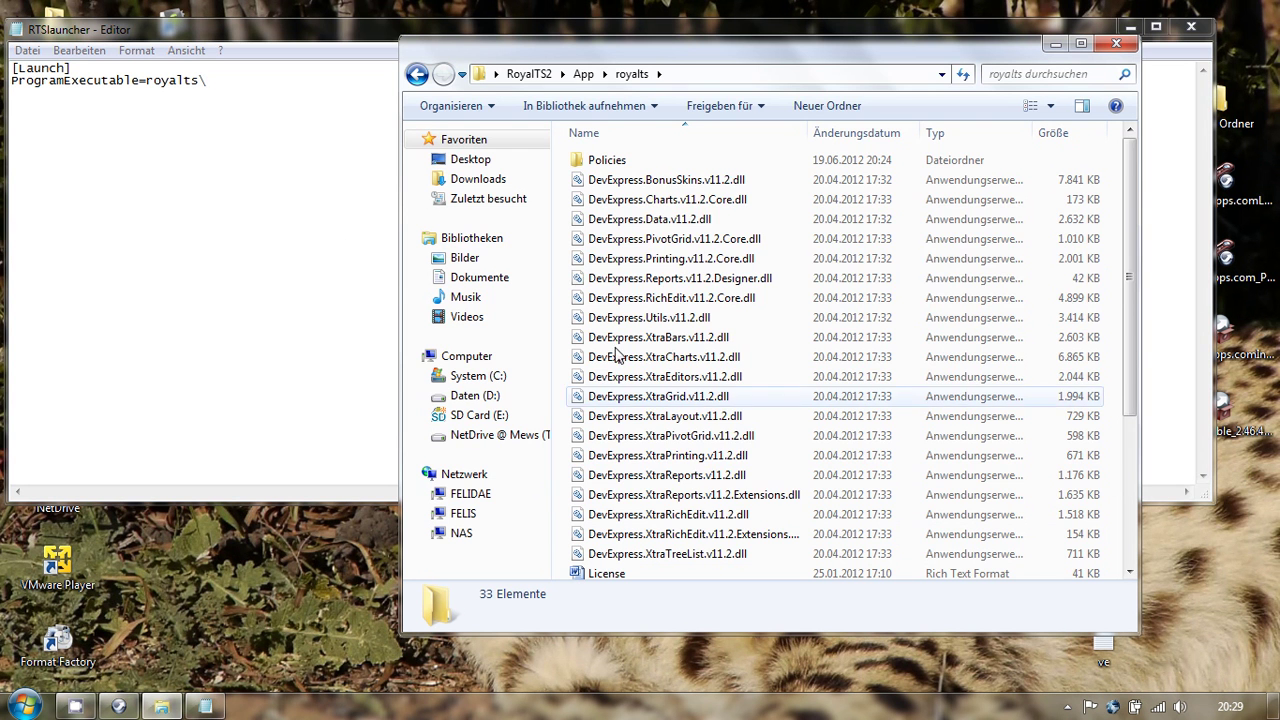
pyautogui.scroll(-4, 655, 230)
pyautogui.click(600, 551)
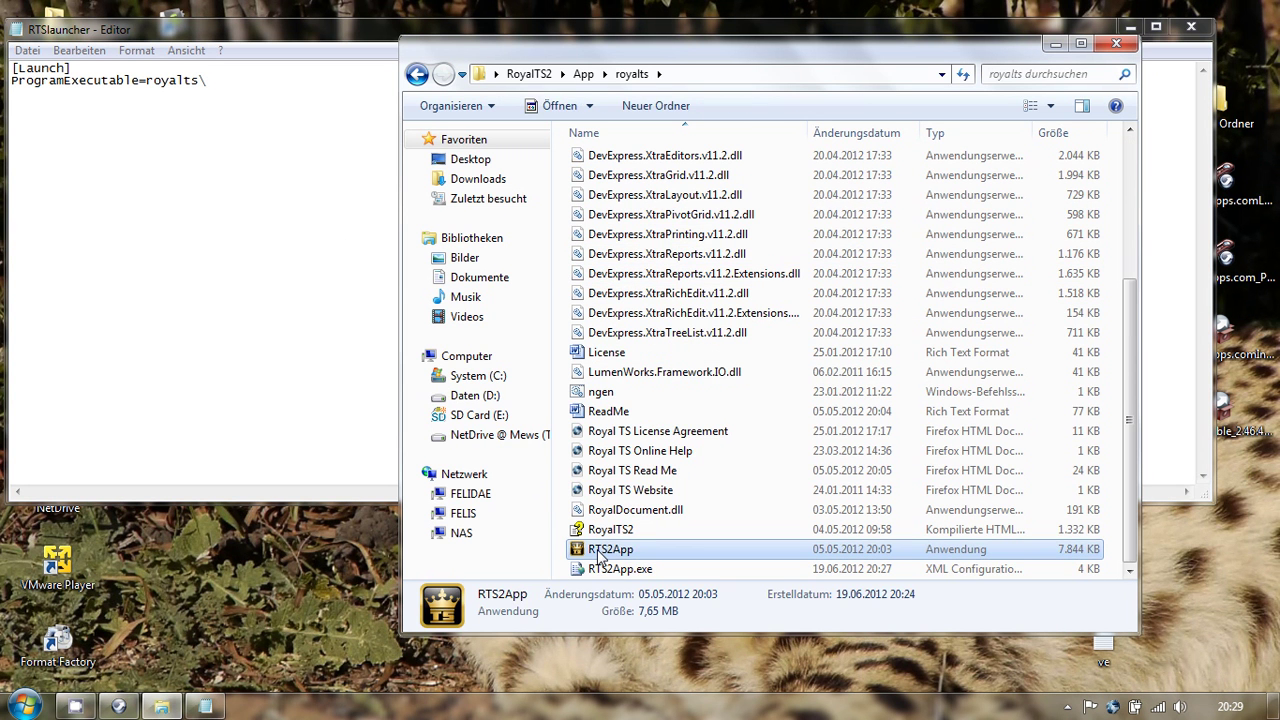
pyautogui.click(600, 552)
pyautogui.hotkey('ctrl', 'c')
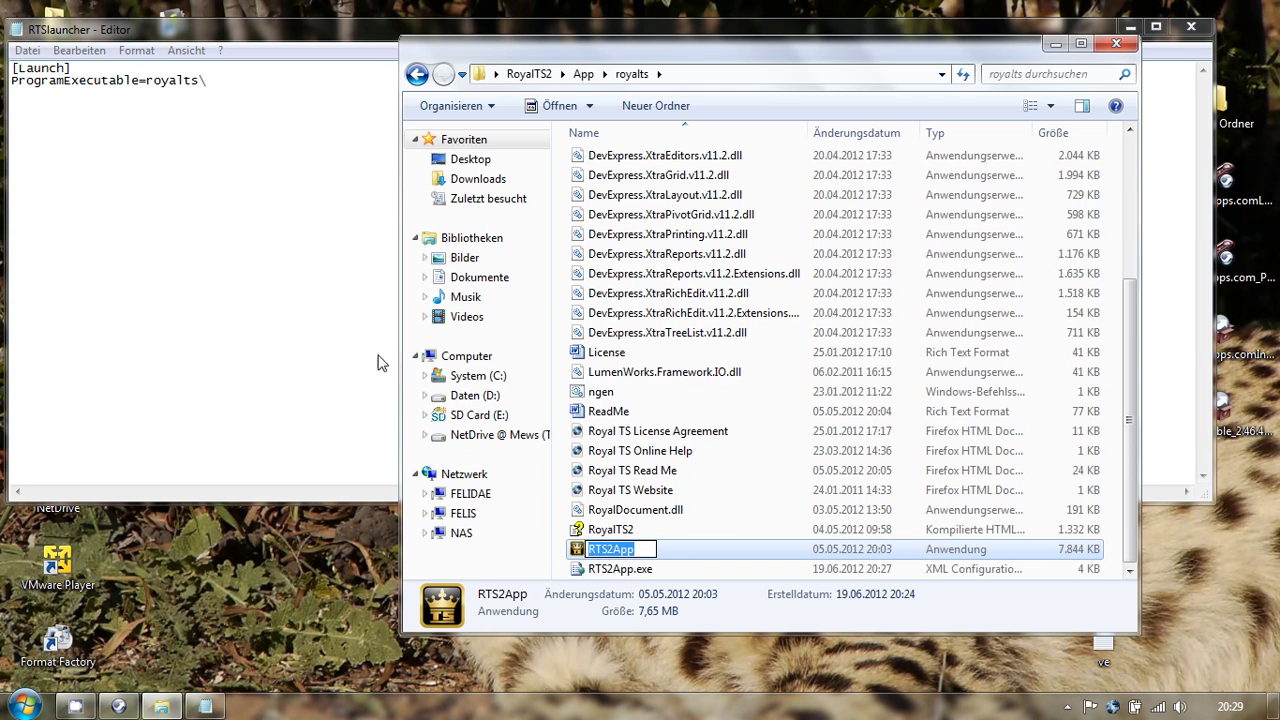
pyautogui.click(240, 103)
pyautogui.hotkey('ctrl', 'v')
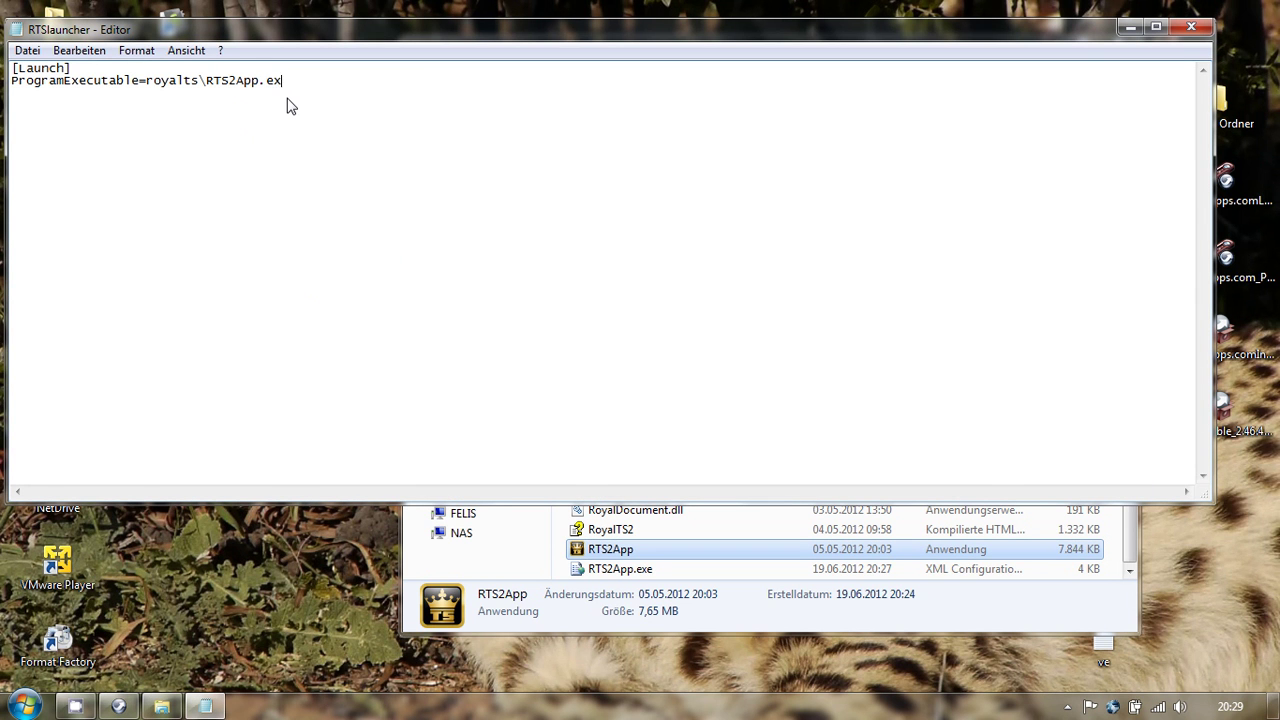
# - Save the RTSlauncher configuration file and close it
pyautogui.click(27, 50)
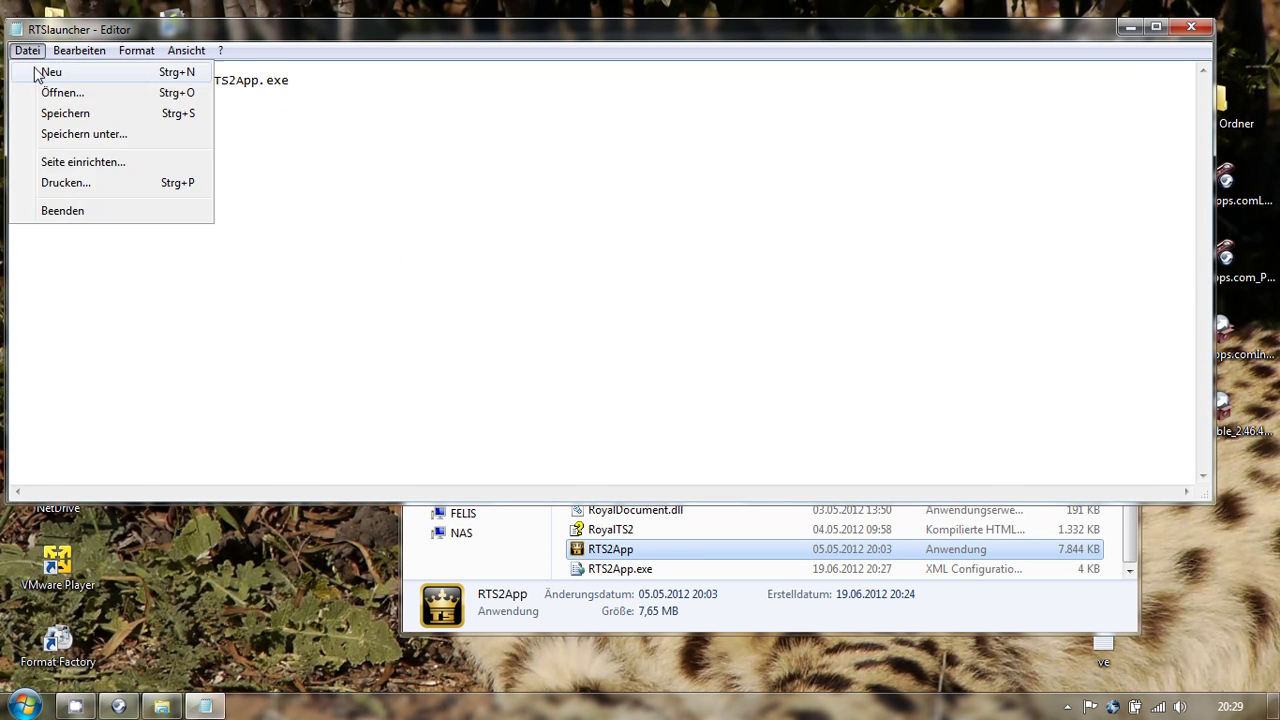
pyautogui.click(85, 113)
pyautogui.click(1191, 27)
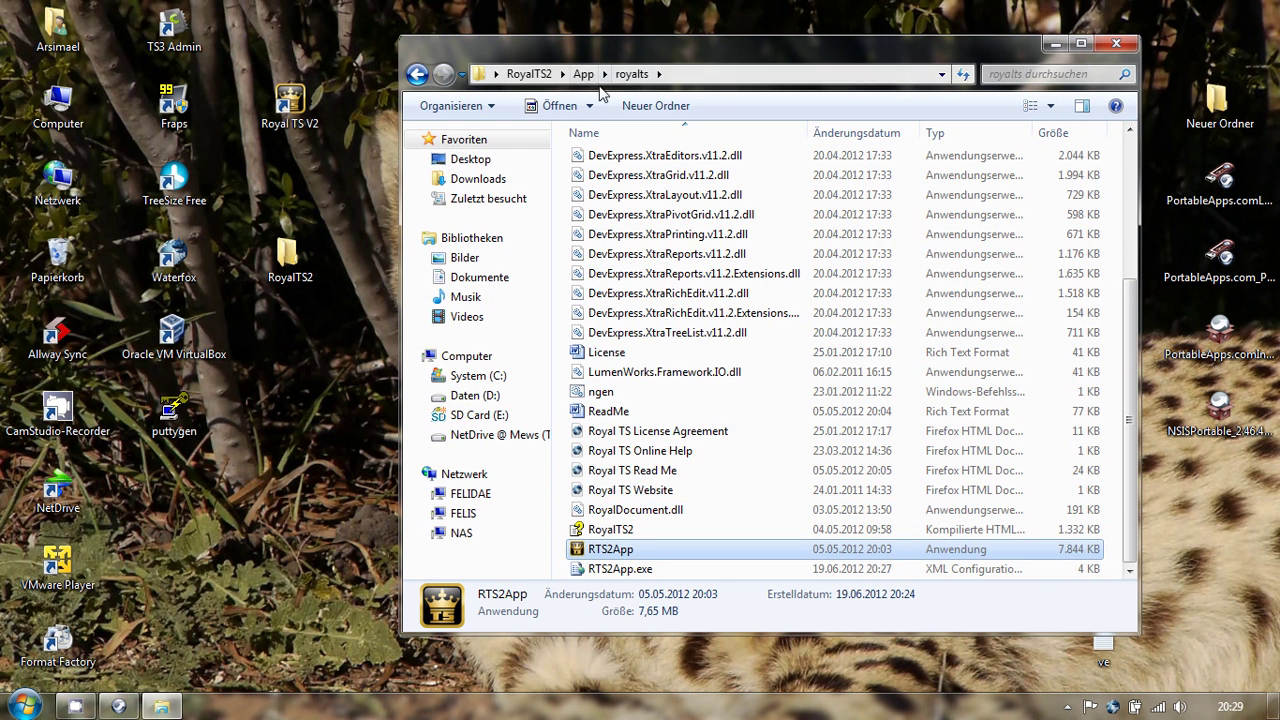
# - Go back to the AppInfo folder and check the dimensions of the appicon, appicon_16 and appicon_32 files
pyautogui.click(583, 76)
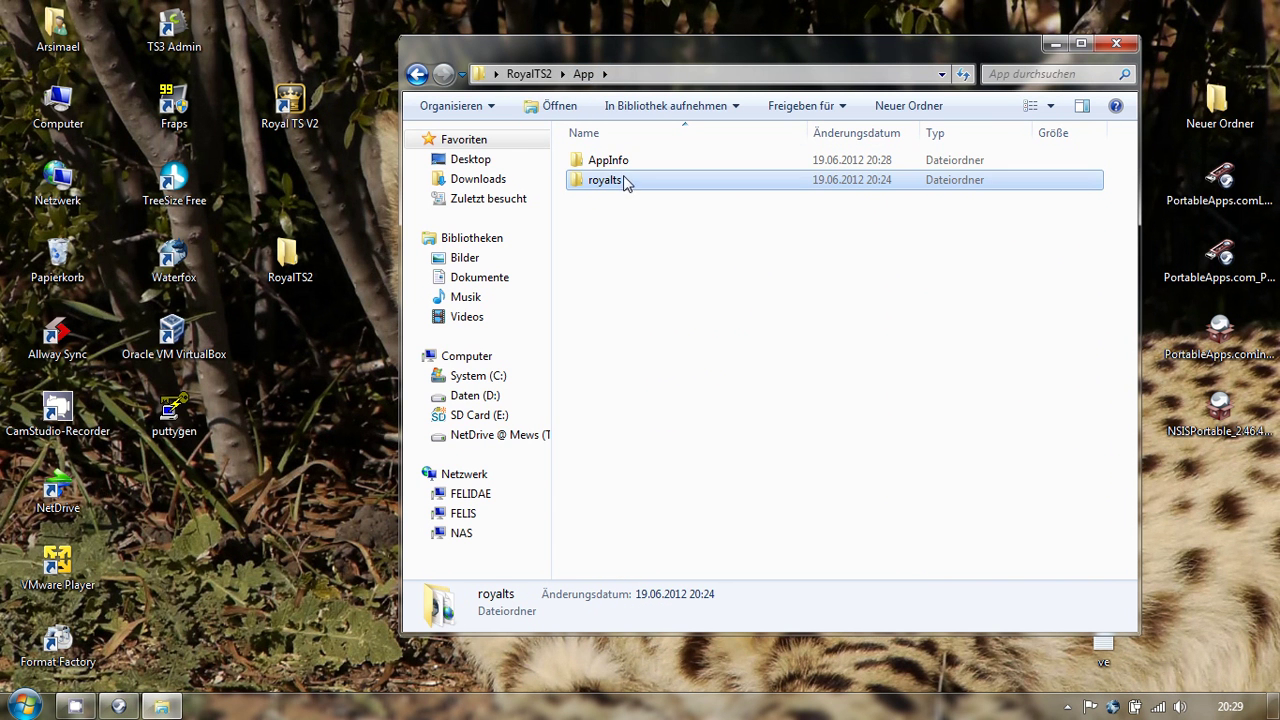
pyautogui.doubleClick(626, 163)
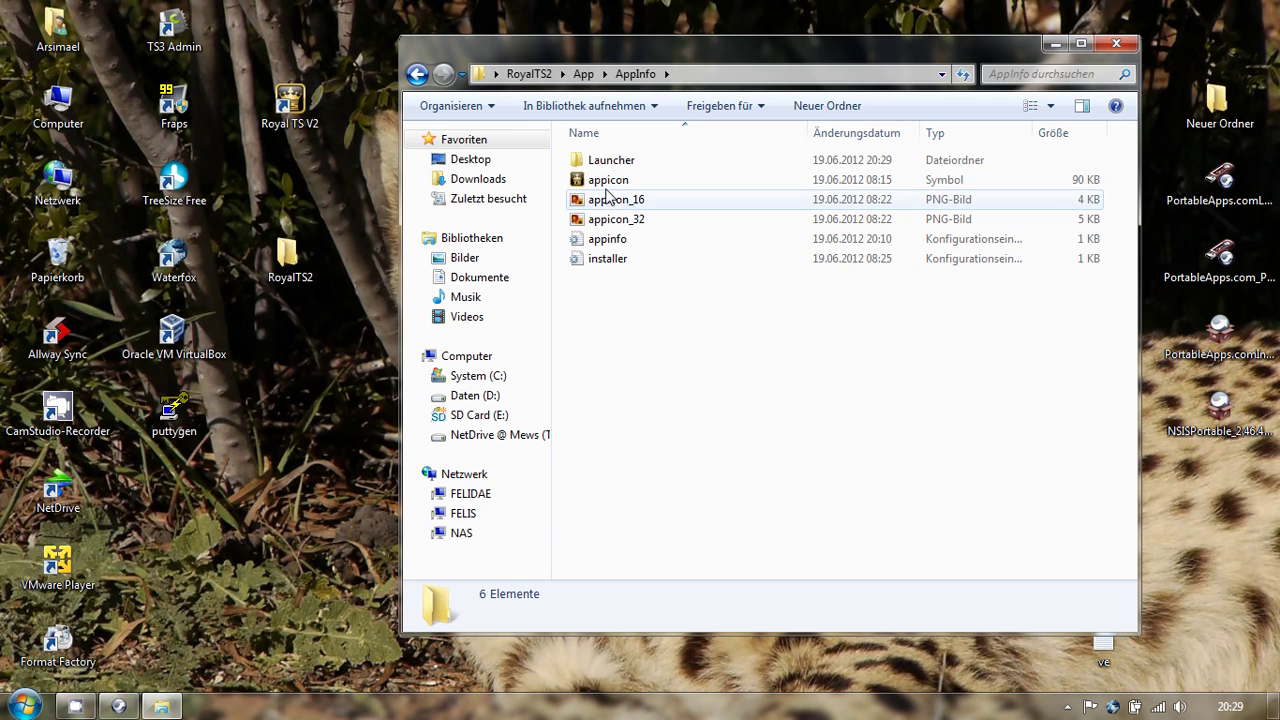
pyautogui.click(716, 181)
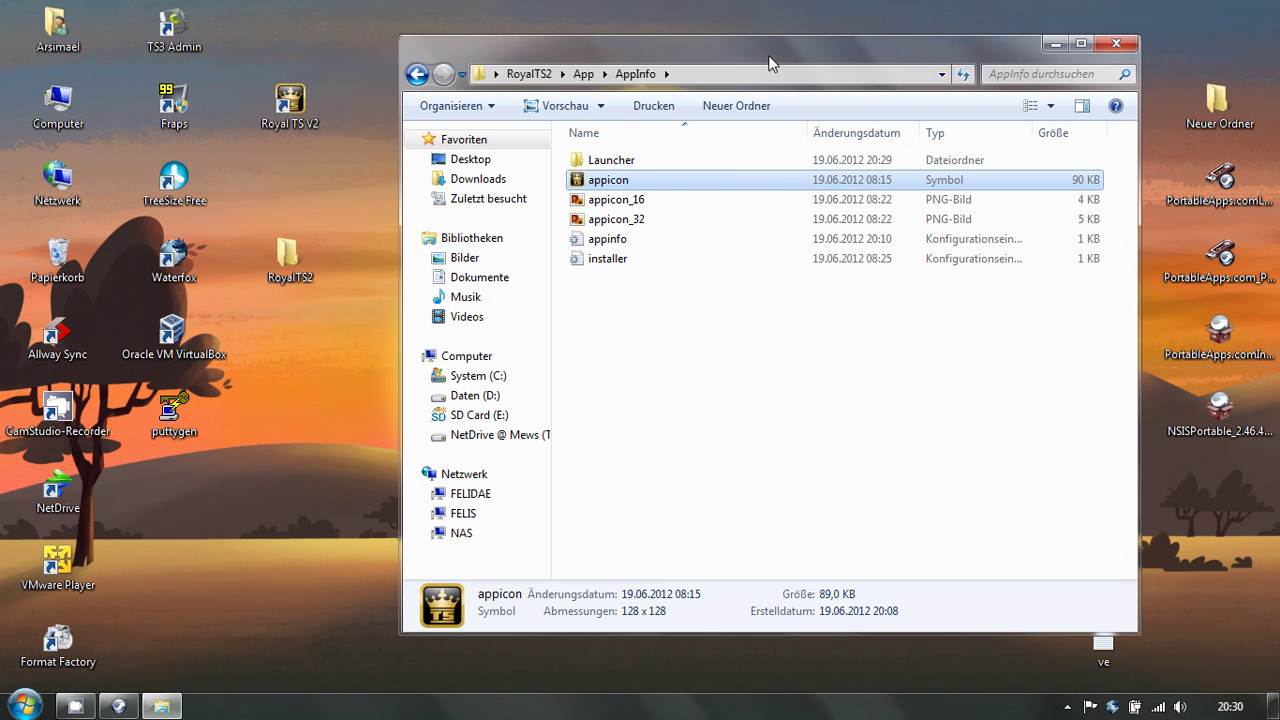
pyautogui.click(645, 205)
pyautogui.click(648, 222)
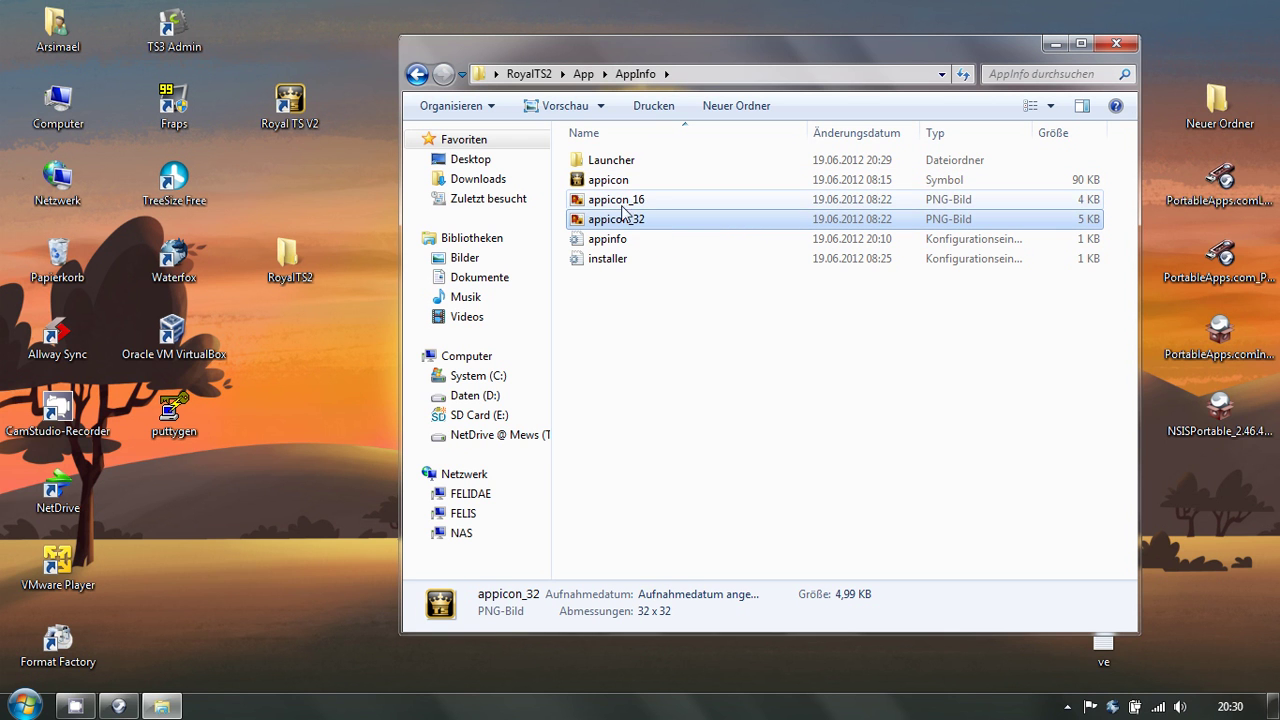
pyautogui.moveTo(638, 207)
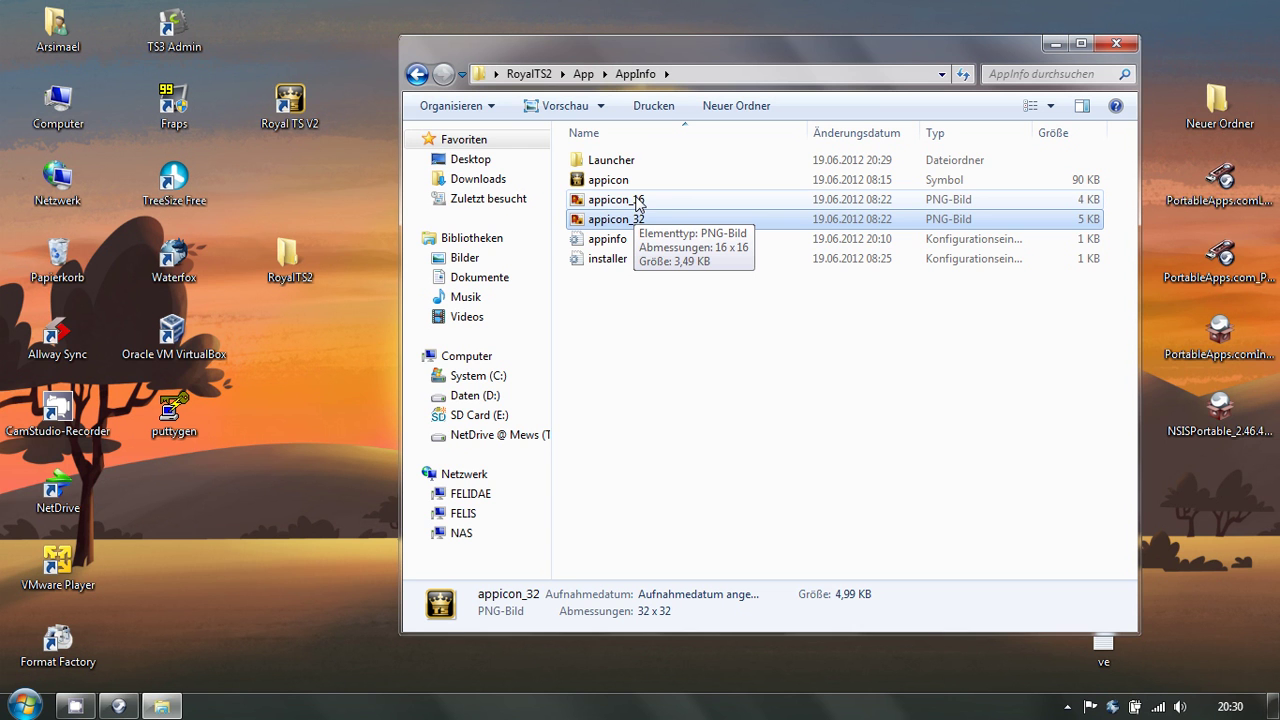
# - Empty the desktop's recycle bin
pyautogui.click(58, 250)
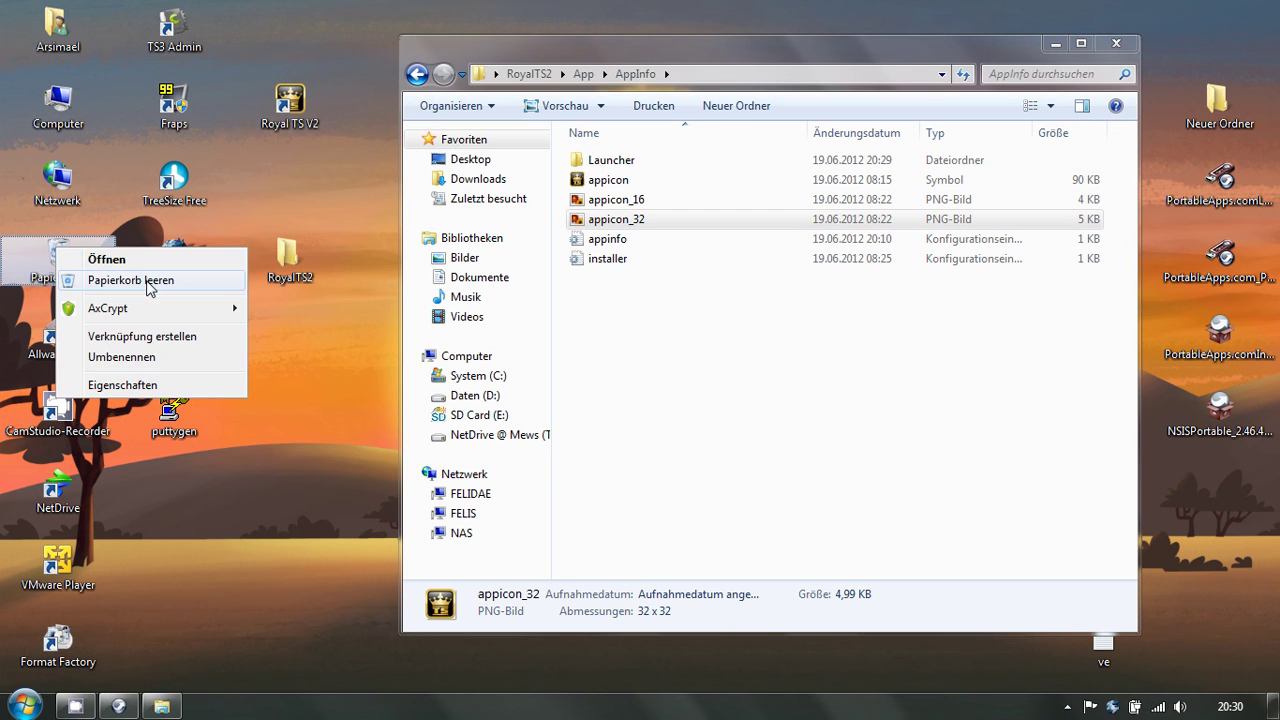
pyautogui.click(722, 440)
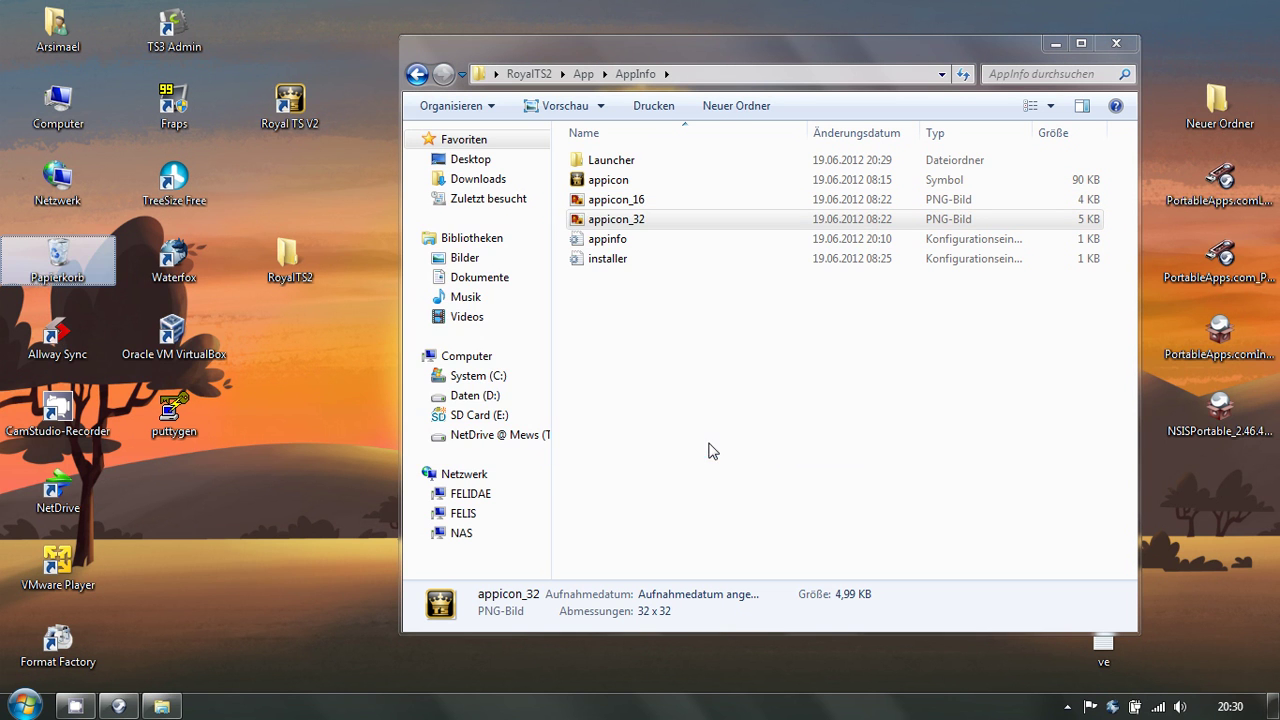
# - Open the appinfo configuration file for editing, then narrow its window and place it in front of the AppInfo folder
pyautogui.click(608, 244)
pyautogui.doubleClick(608, 244)
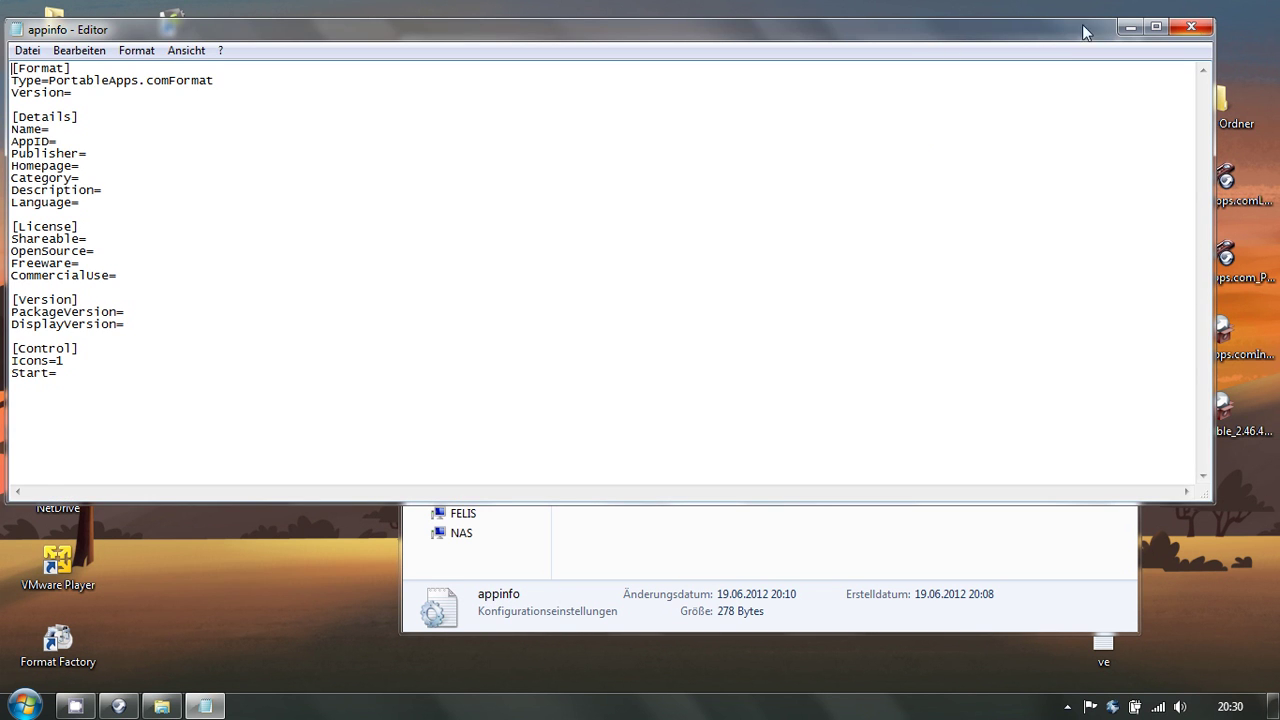
pyautogui.moveTo(93, 42); pyautogui.dragTo(189, 49)
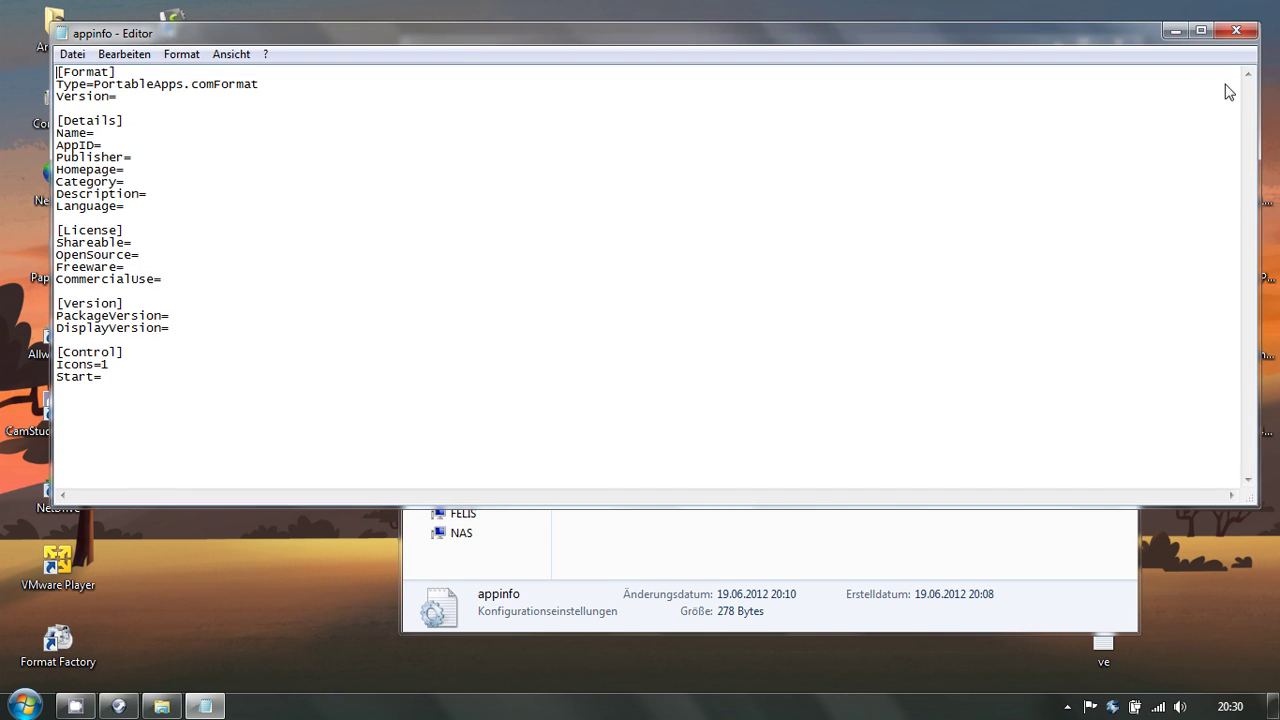
pyautogui.moveTo(1262, 98); pyautogui.dragTo(704, 100)
pyautogui.moveTo(300, 34); pyautogui.dragTo(542, 165)
# - Open the PortableApps.com Platform menu to see how its applications are listed
pyautogui.click(1067, 706)
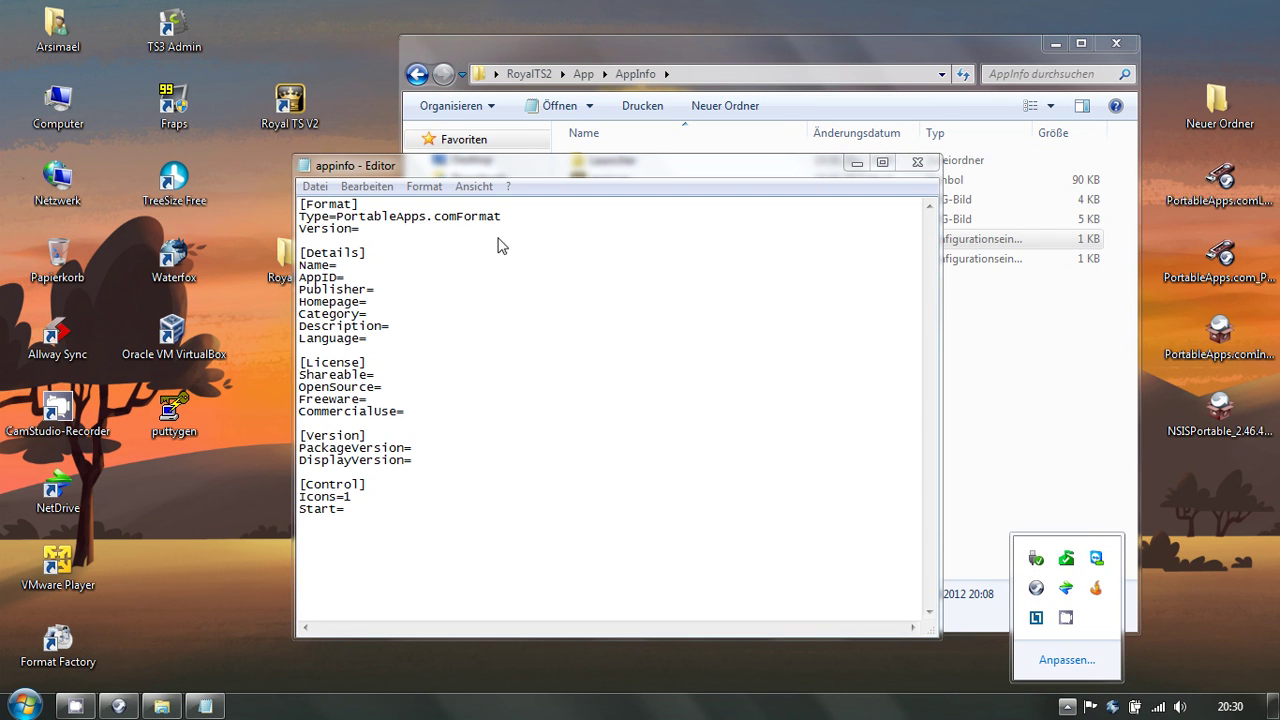
pyautogui.click(1036, 588)
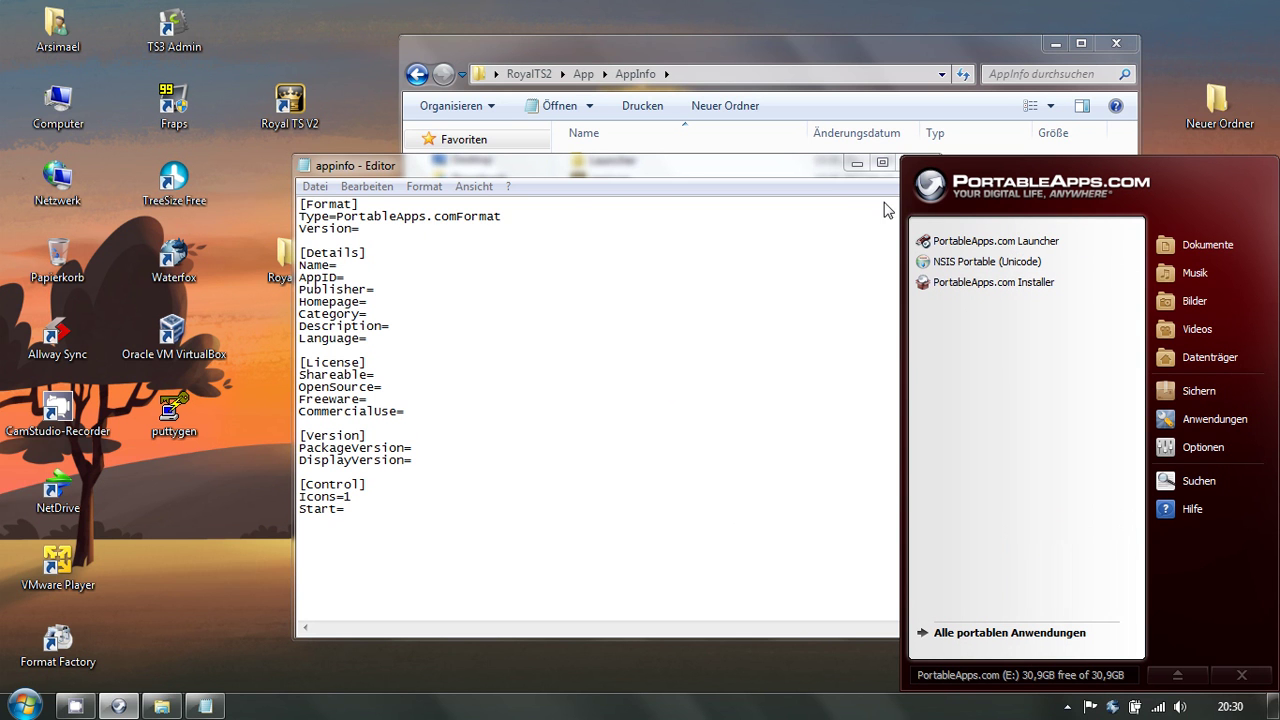
# - Set Version to 2.04, Name to RoyalTS v2 and AppID to Royalts2 in the appinfo file
pyautogui.click(362, 226)
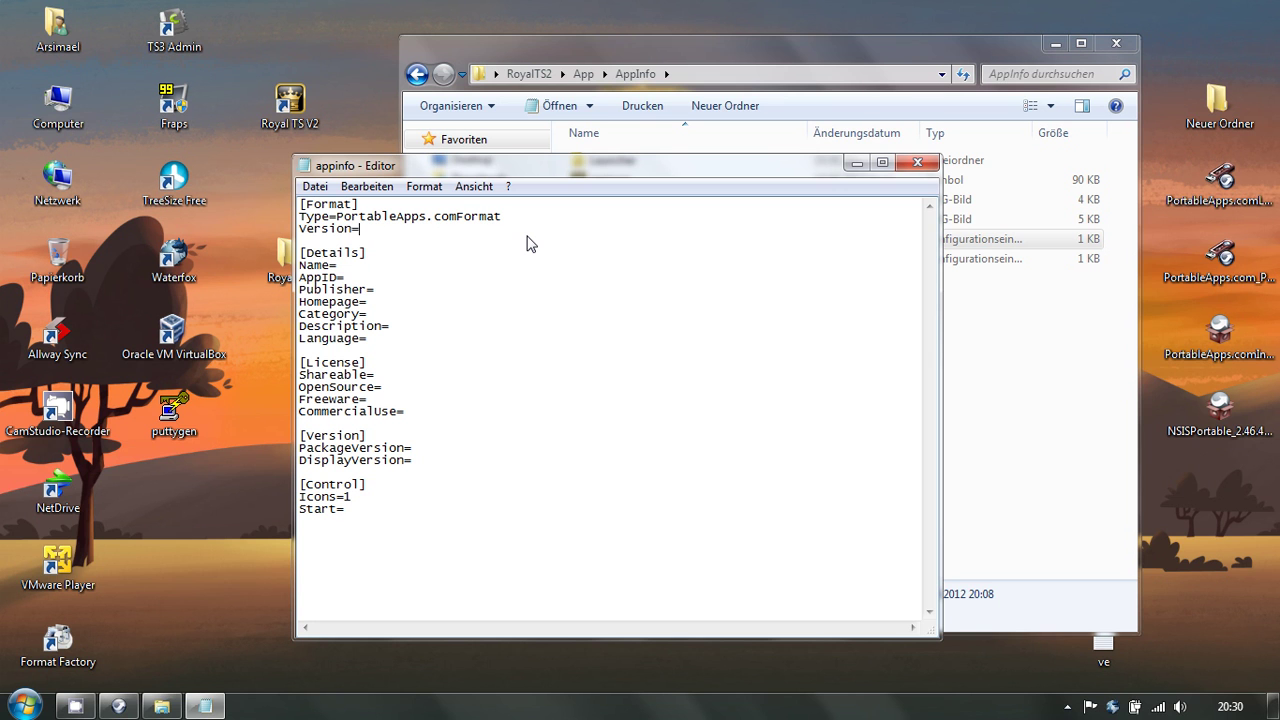
pyautogui.write('2.04')
pyautogui.press('Down')
pyautogui.write('RoyalTS V2')
pyautogui.press('Down')
pyautogui.write('Royalts2')
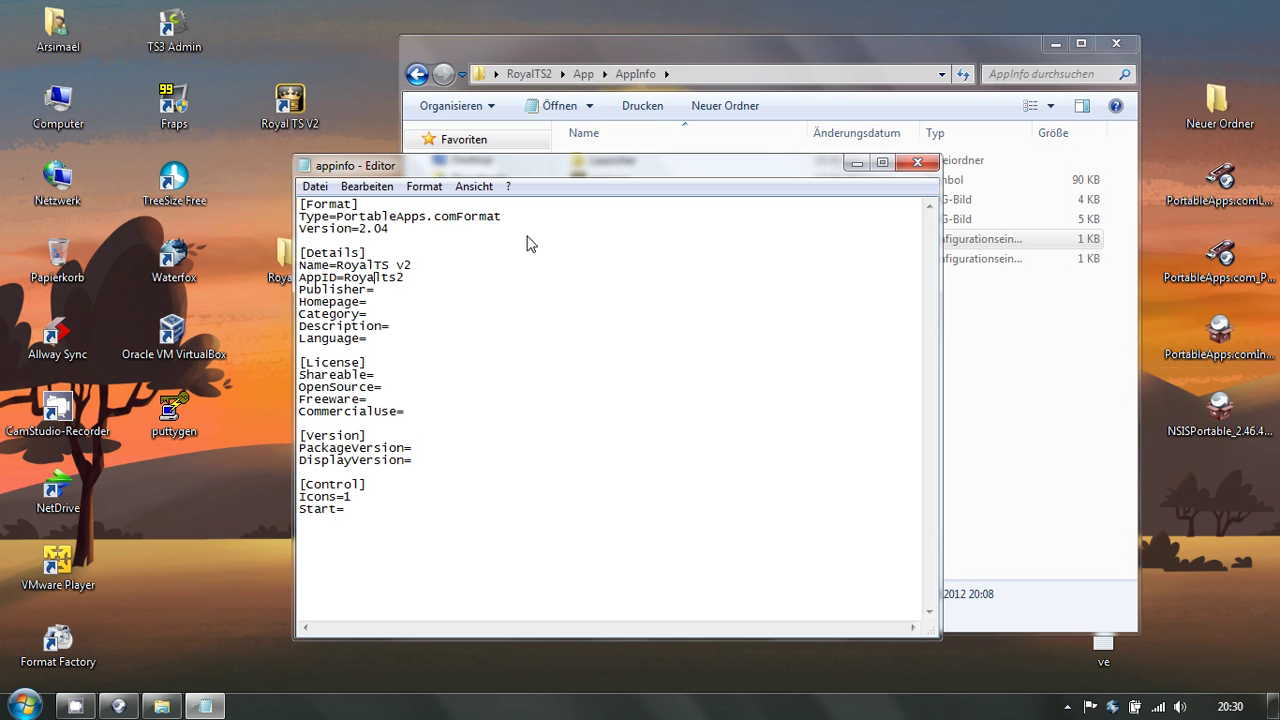
pyautogui.press('Left')
pyautogui.write('Code4ward.net')
pyautogui.press('Down')
pyautogui.write('www.code4ward.net')
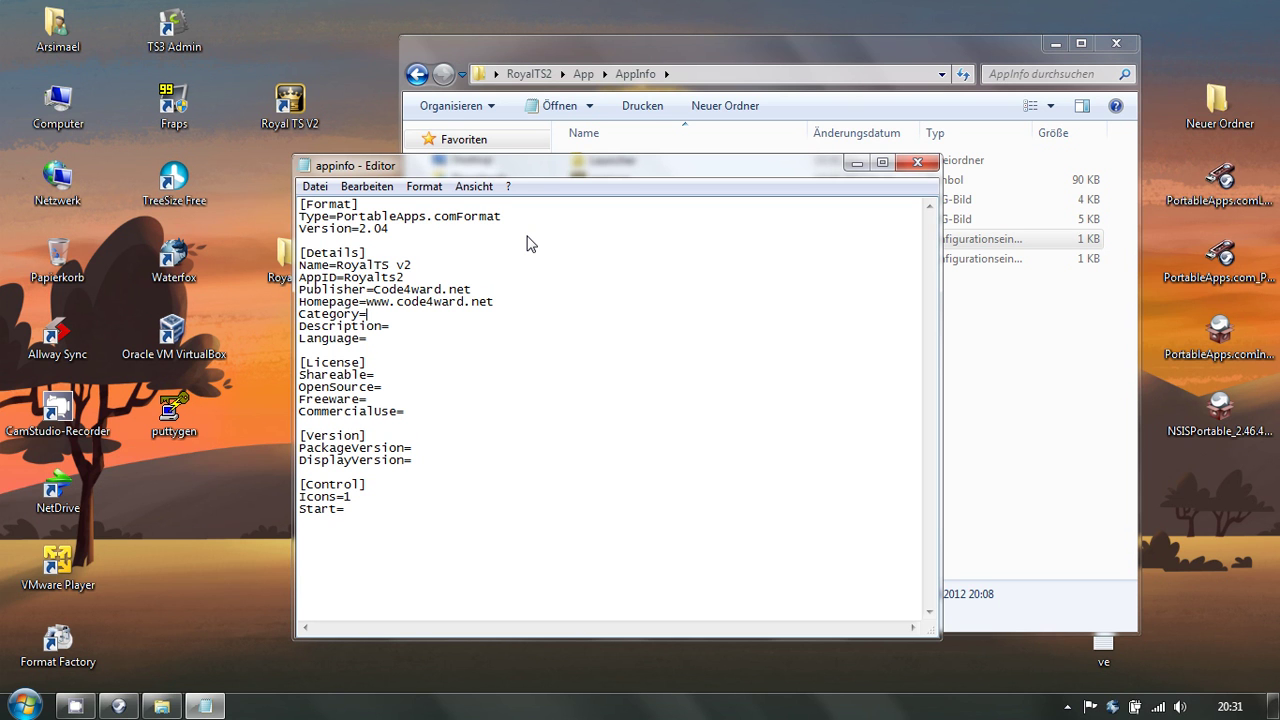
# - Set the Category in the Details section to Utilities
pyautogui.write('Util')
pyautogui.press('BackSpace')
pyautogui.press('BackSpace')
pyautogui.press('BackSpace')
pyautogui.press('BackSpace')
pyautogui.write('tilities')
# - Enter the Description "Connects to Windows RDP and Hyper-V Services" and set the Language to English
pyautogui.write('Connects to')
pyautogui.write(' Windows R')
pyautogui.write('DP and Hyper')
pyautogui.write('-V Services')
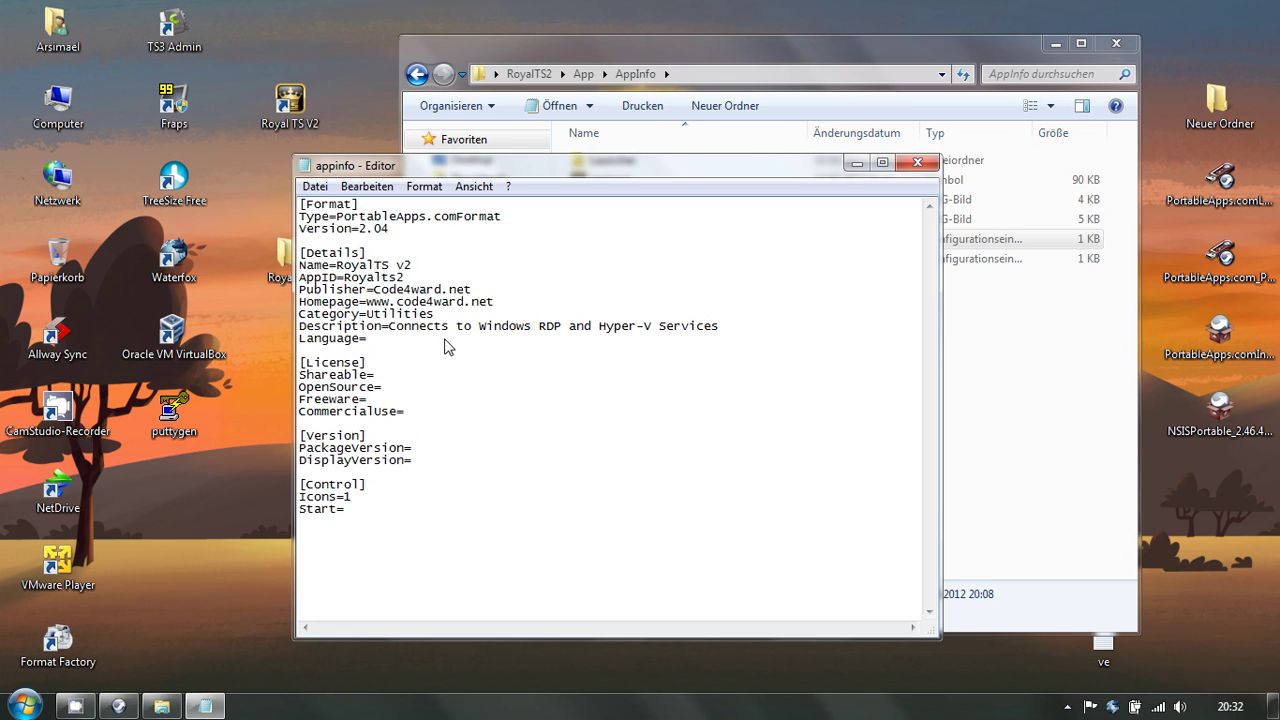
pyautogui.write('English')
# - In the License section, set Shareable to true, OpenSource to false and Freeware to false
pyautogui.moveTo(306, 366); pyautogui.dragTo(364, 364)
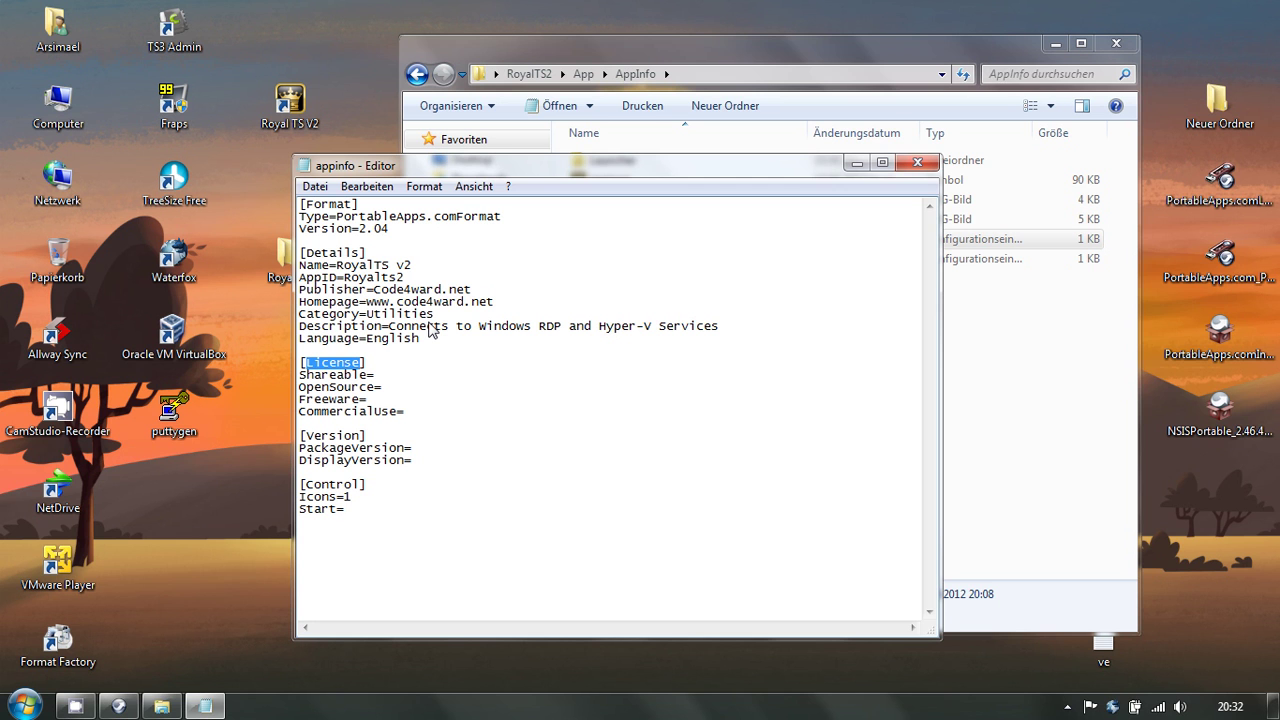
pyautogui.press('Down')
pyautogui.press('End')
pyautogui.write('true')
pyautogui.press('Down')
pyautogui.write('falsefalse')
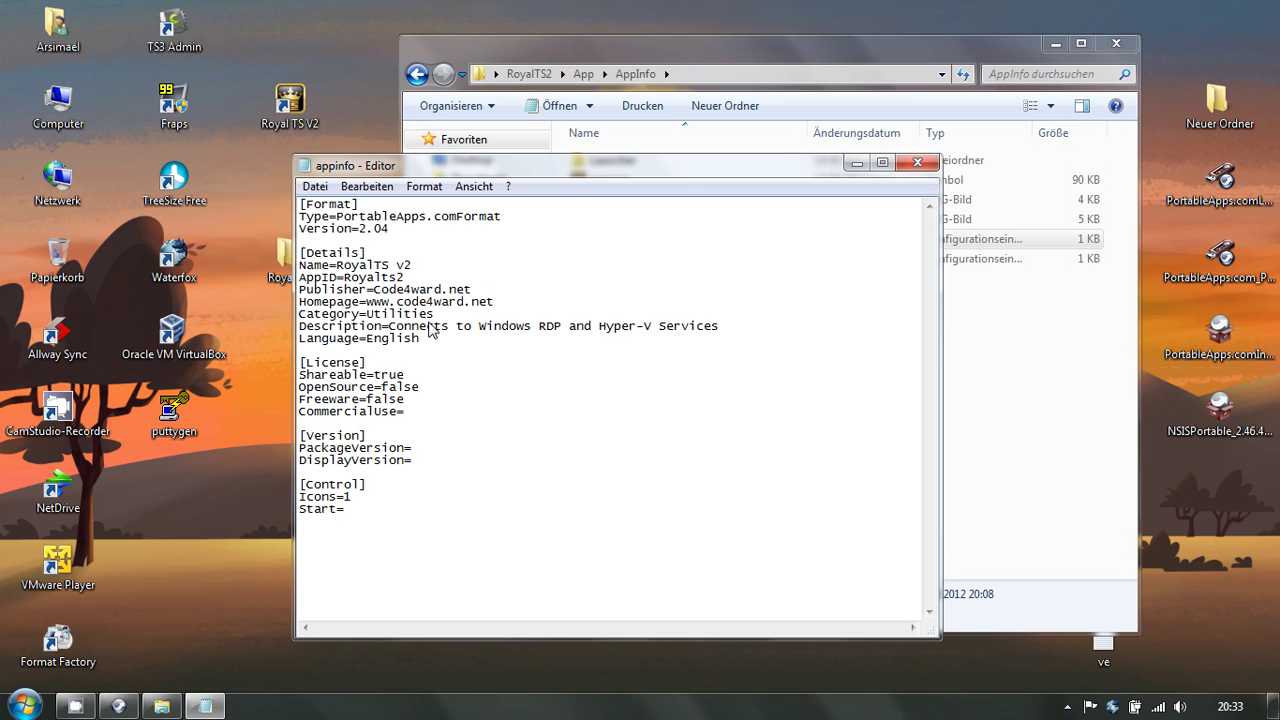
# - Set CommercialUse to true, and in the Version section set PackageVersion to 1.0.0.0 and DisplayVersion to 2.04
pyautogui.write('true')
pyautogui.click(333, 440)
pyautogui.click(374, 460)
pyautogui.click(457, 451)
pyautogui.write('0.0.0')
pyautogui.press('Down')
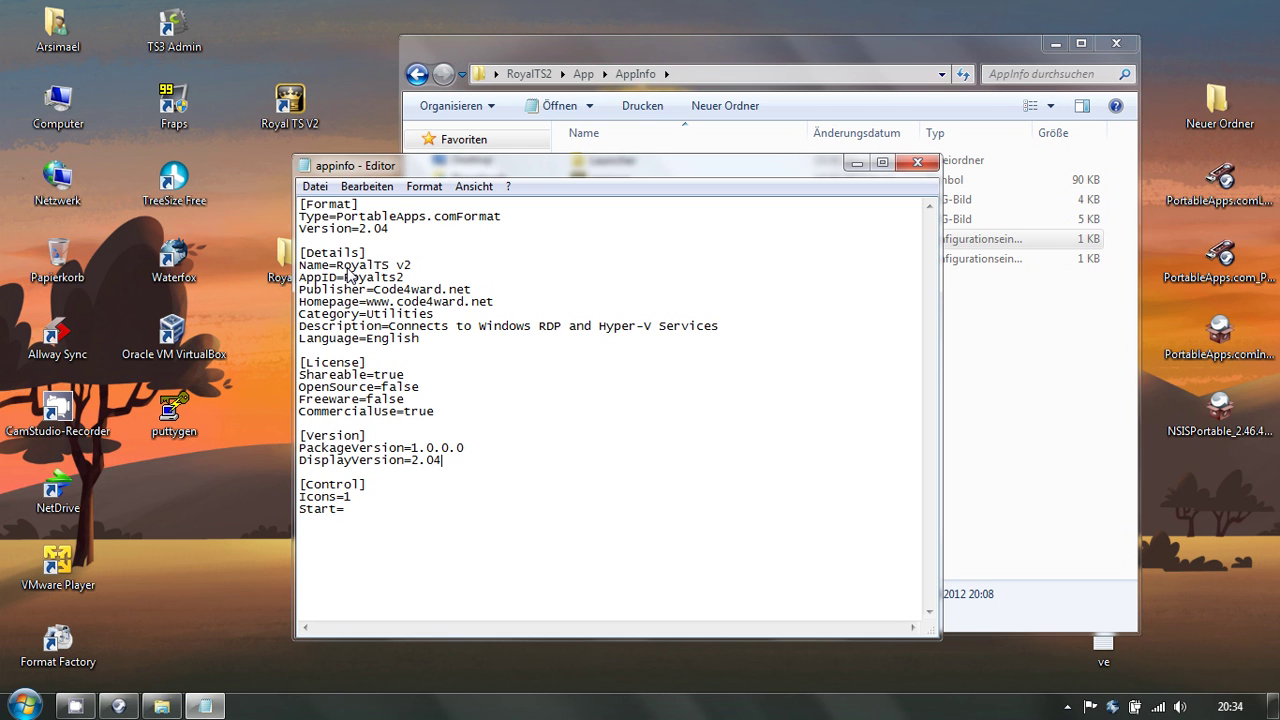
# - Set the Start entry in the Control section to RTSlauncher.exe, copying the name from the configuration file in the Launcher folder
pyautogui.click(368, 497)
pyautogui.click(734, 52)
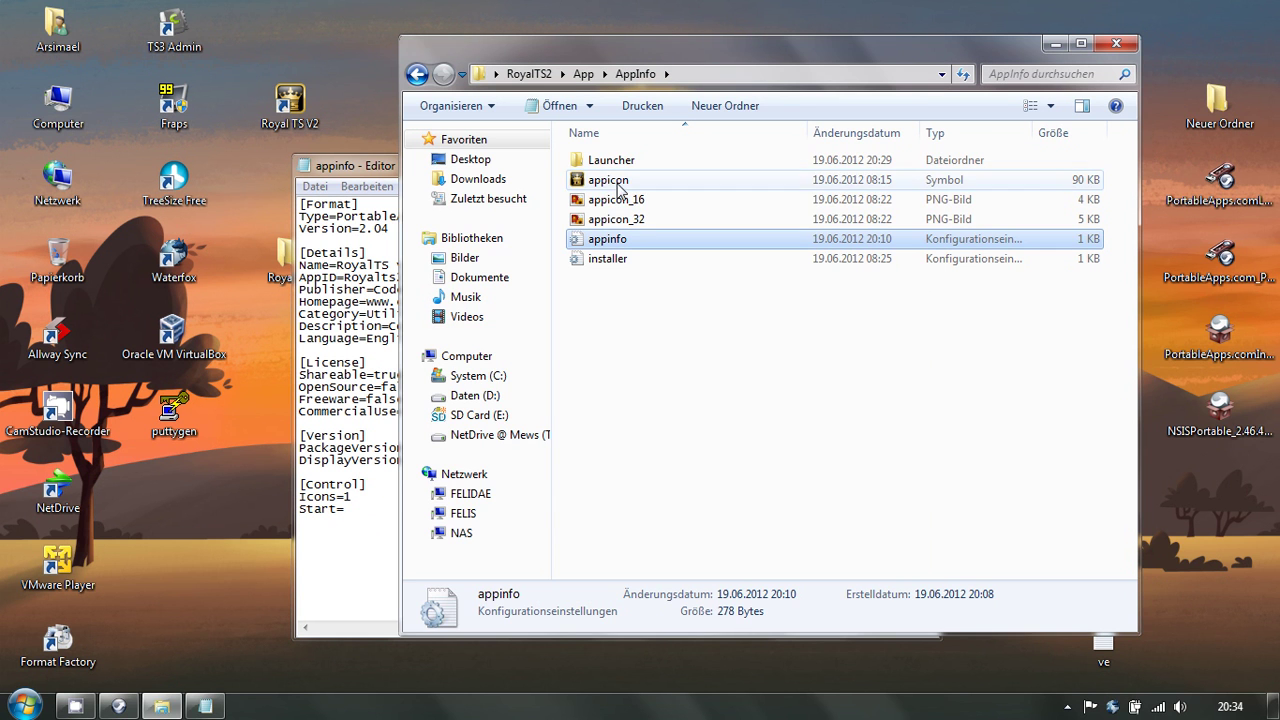
pyautogui.click(370, 529)
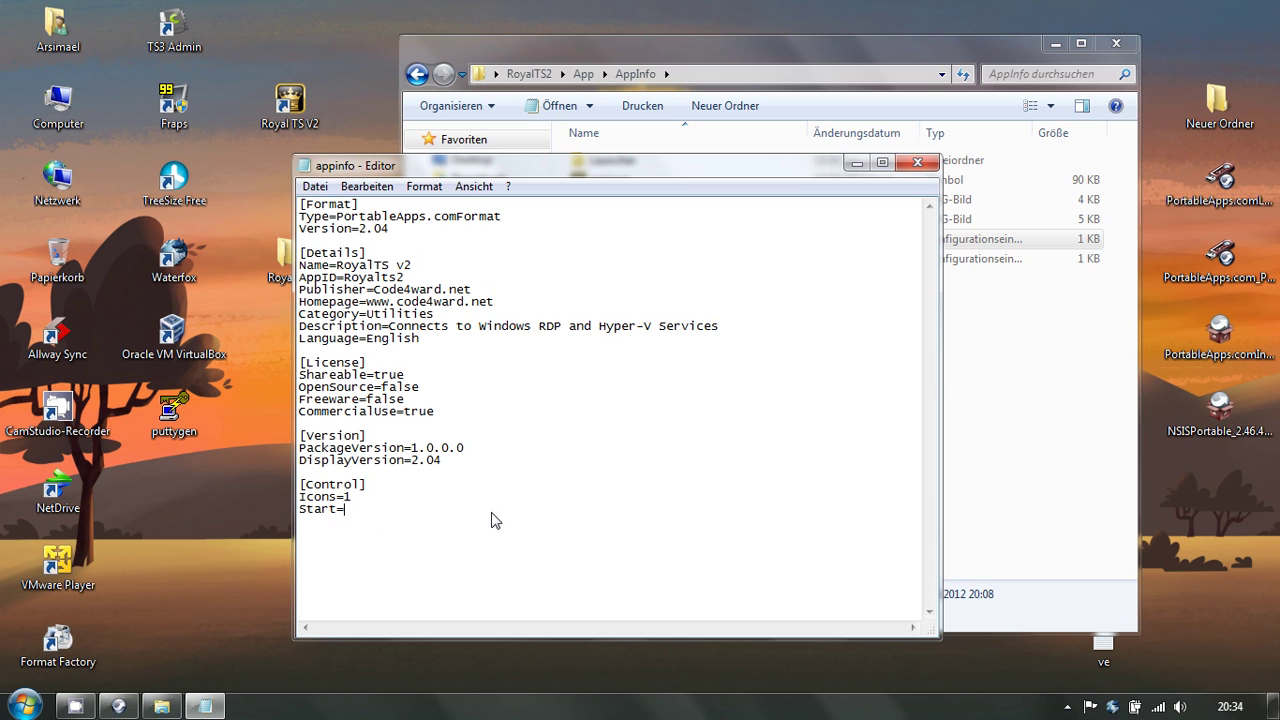
pyautogui.click(606, 148)
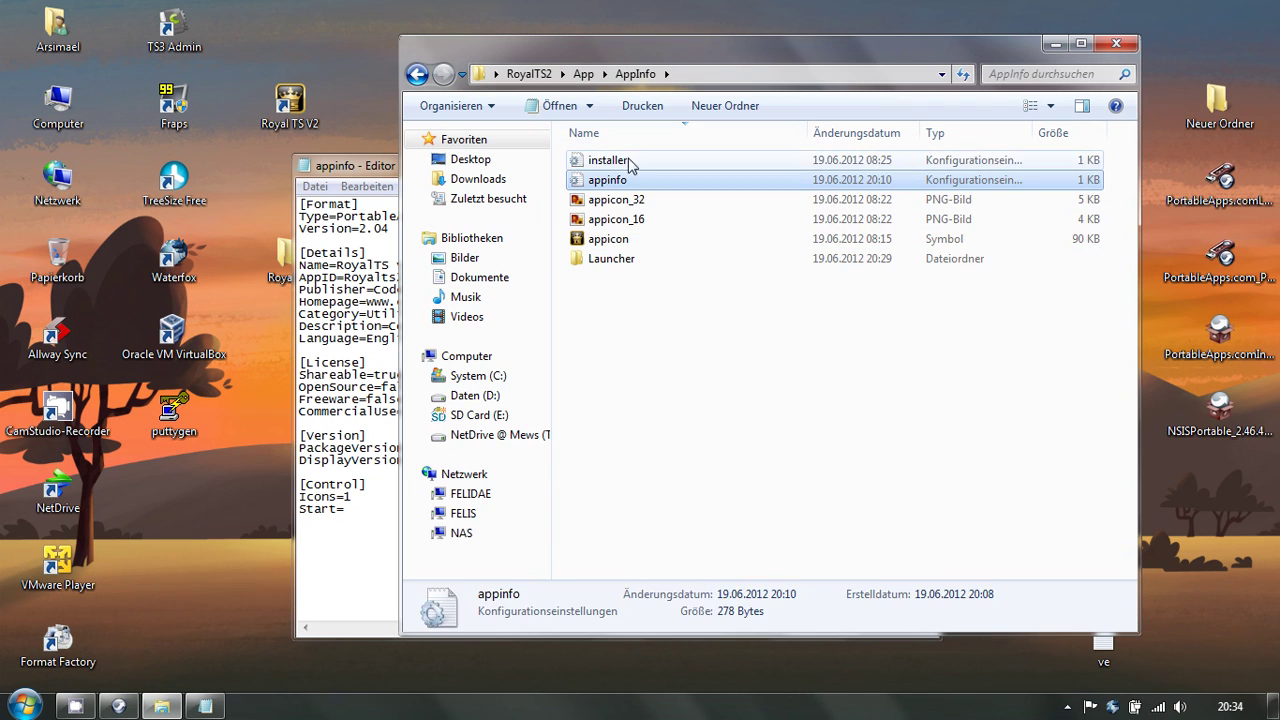
pyautogui.doubleClick(612, 258)
pyautogui.click(619, 162)
pyautogui.click(620, 162)
pyautogui.hotkey('ctrl', 'c')
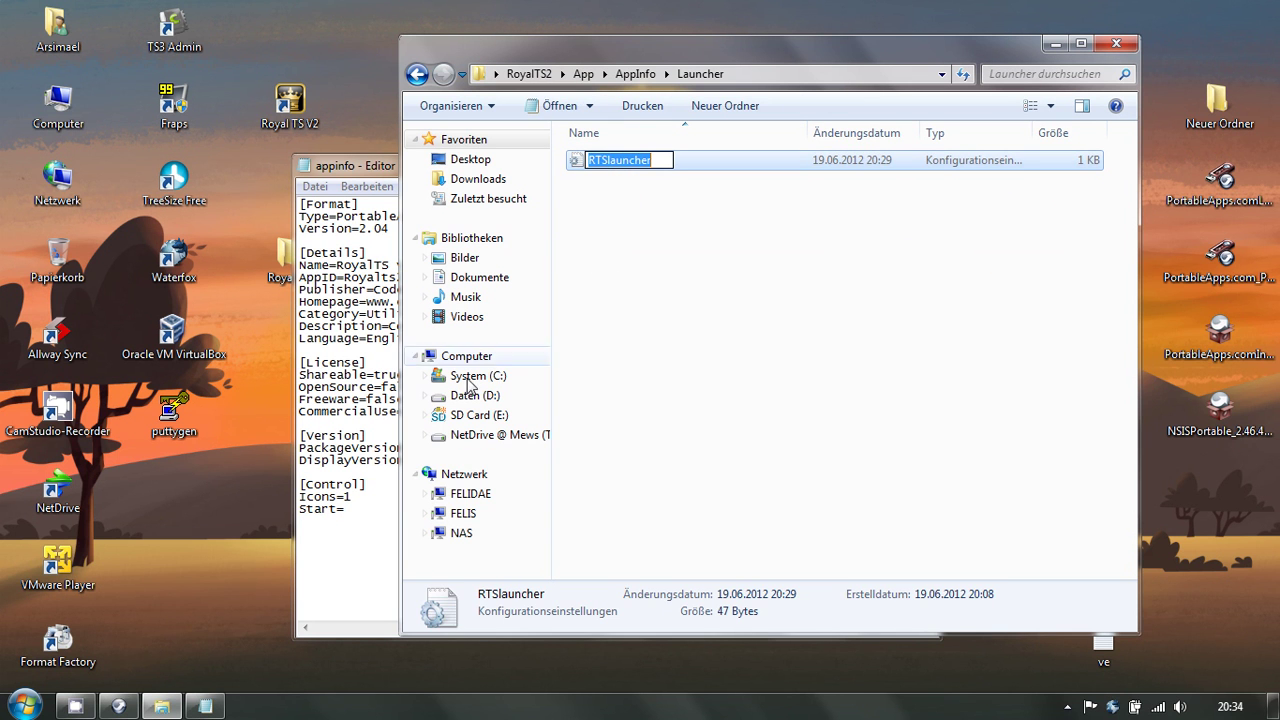
pyautogui.click(368, 514)
pyautogui.hotkey('ctrl', 'v')
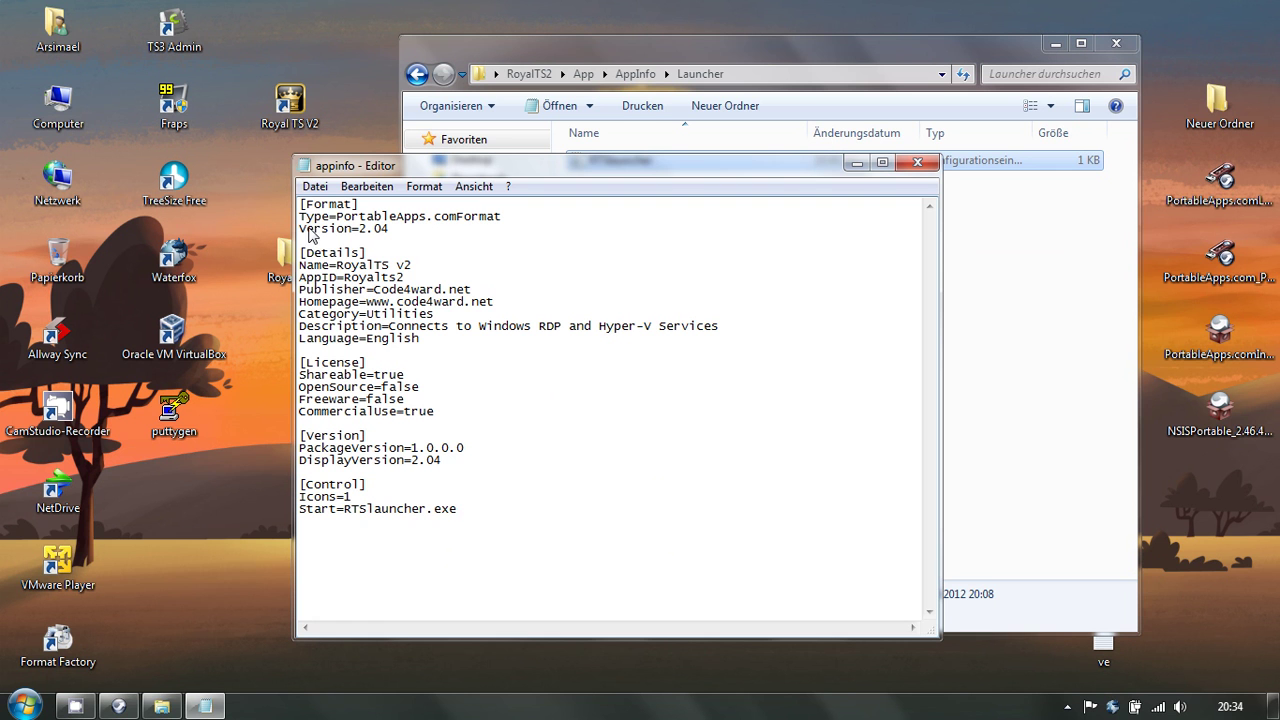
# - Save the appinfo file and close it
pyautogui.click(315, 186)
pyautogui.click(366, 249)
pyautogui.click(916, 163)
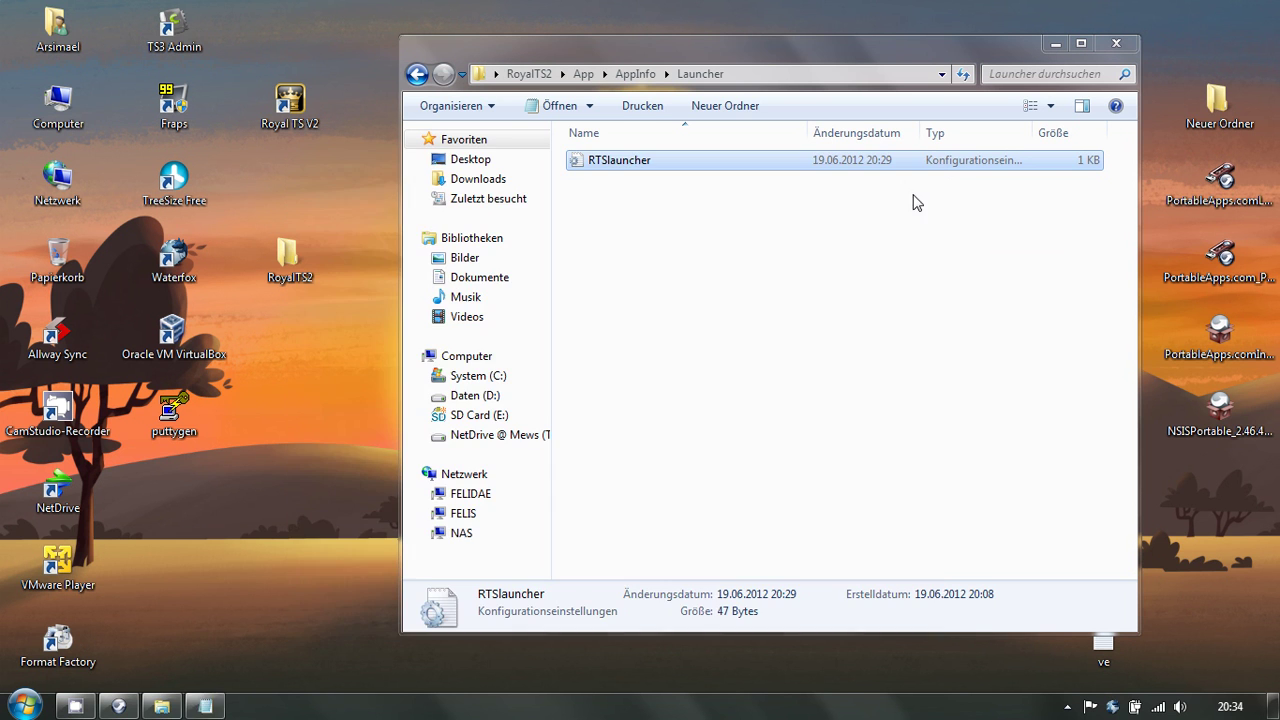
# - In the AppInfo folder's installer file, remove the german=true line so only ENGLISH=true remains under Languages, and save it
pyautogui.click(637, 70)
pyautogui.click(626, 162)
pyautogui.doubleClick(626, 162)
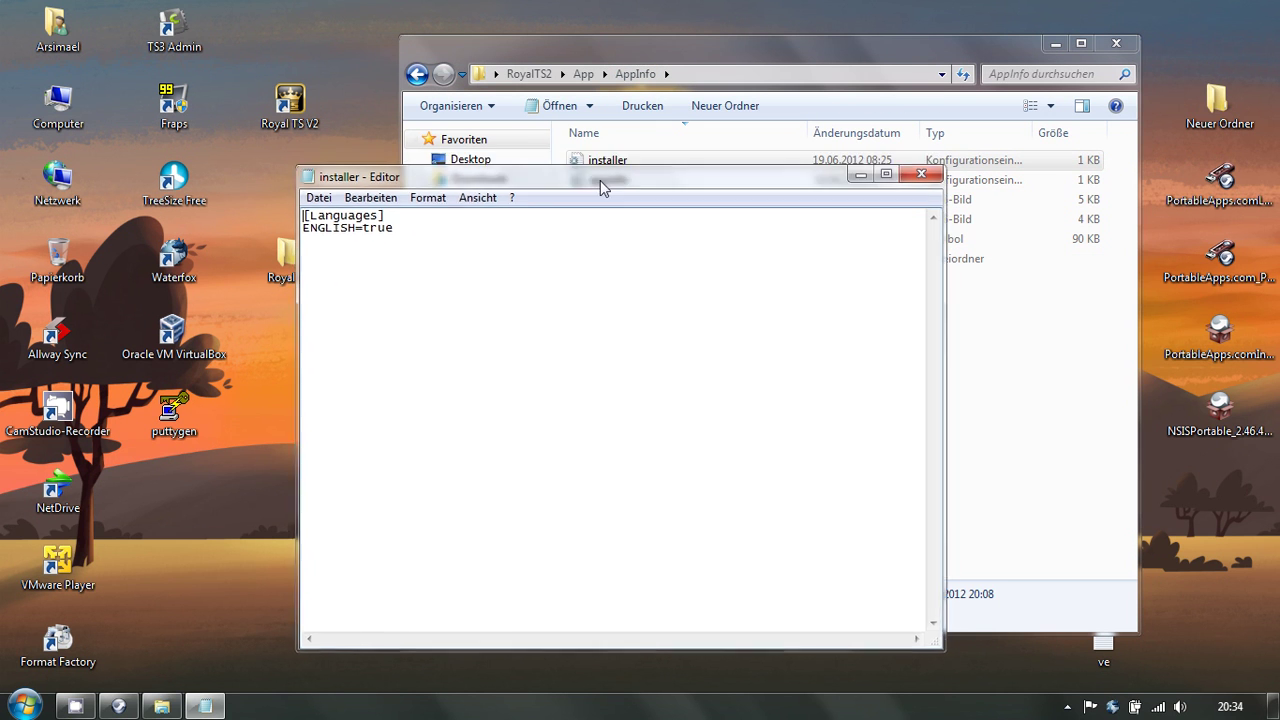
pyautogui.click(414, 244)
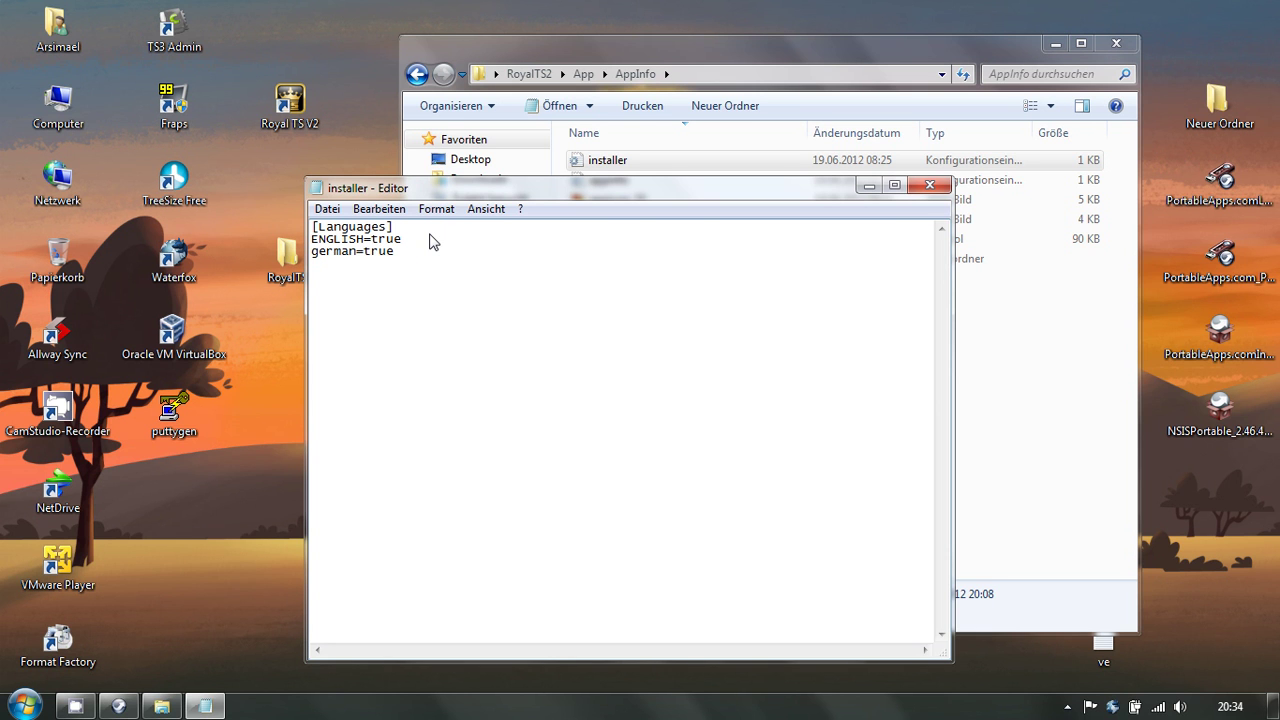
pyautogui.hotkey('shift', 'Home')
pyautogui.press('BackSpace')
pyautogui.hotkey('ctrl', 's')
pyautogui.click(929, 186)
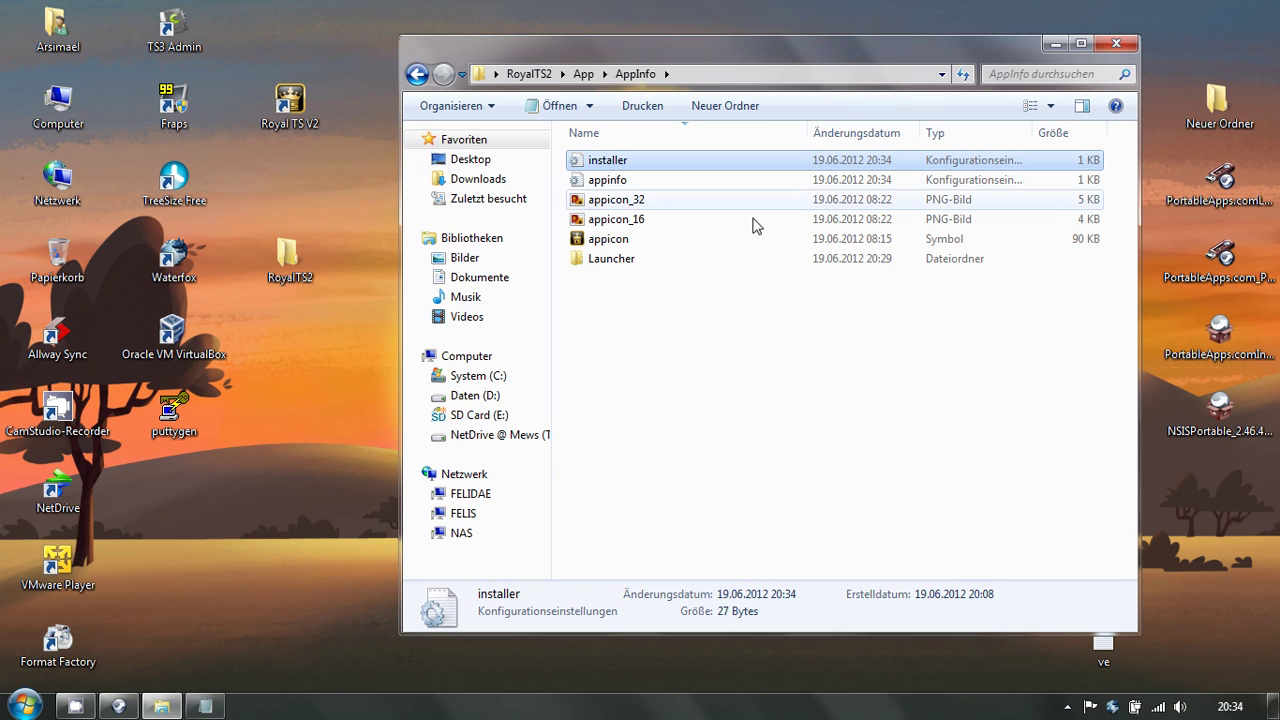
# - Return to the RoyalTS2 root folder and start the PortableApps.com Launcher Generator from the PortableApps.com platform
pyautogui.click(583, 73)
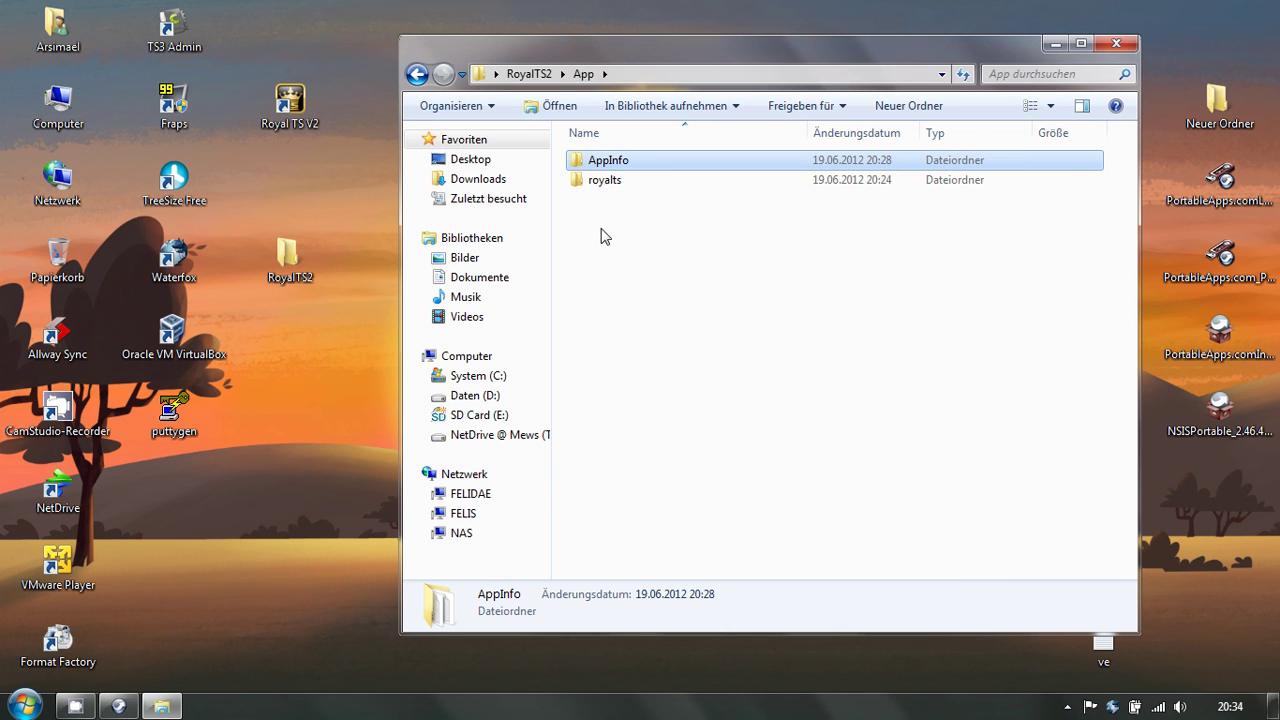
pyautogui.click(540, 76)
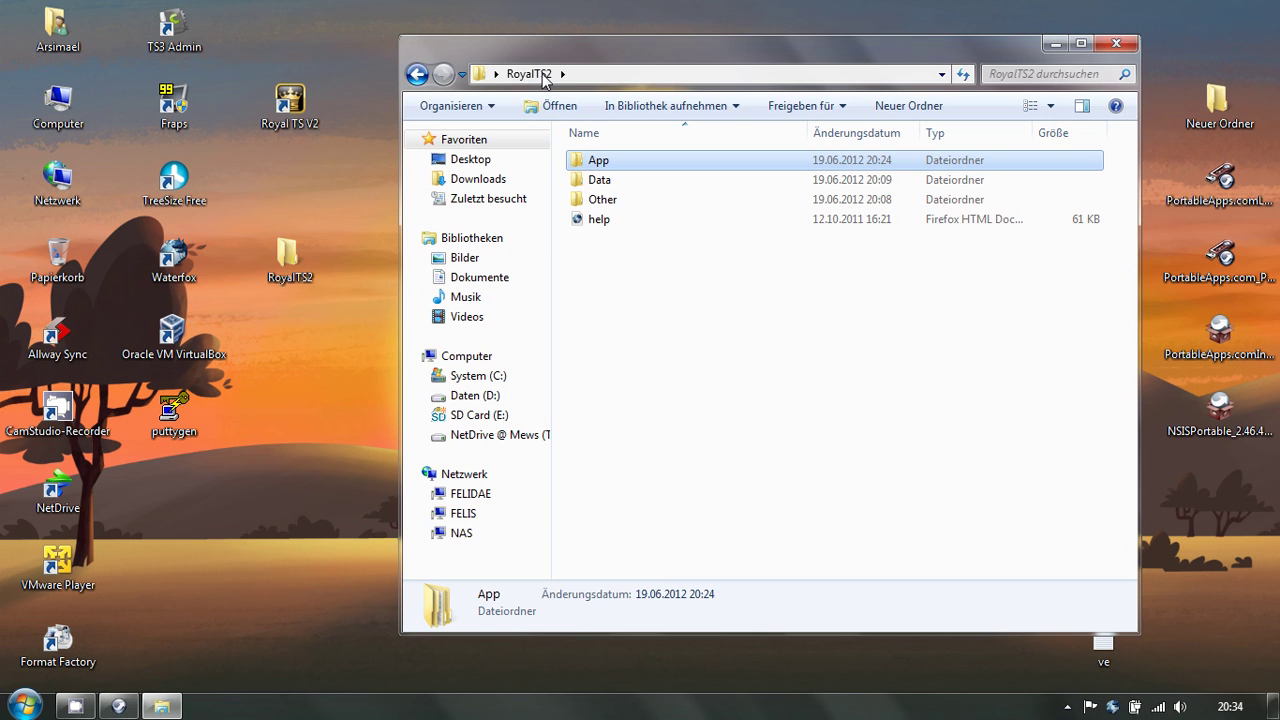
pyautogui.moveTo(624, 59); pyautogui.dragTo(407, 84)
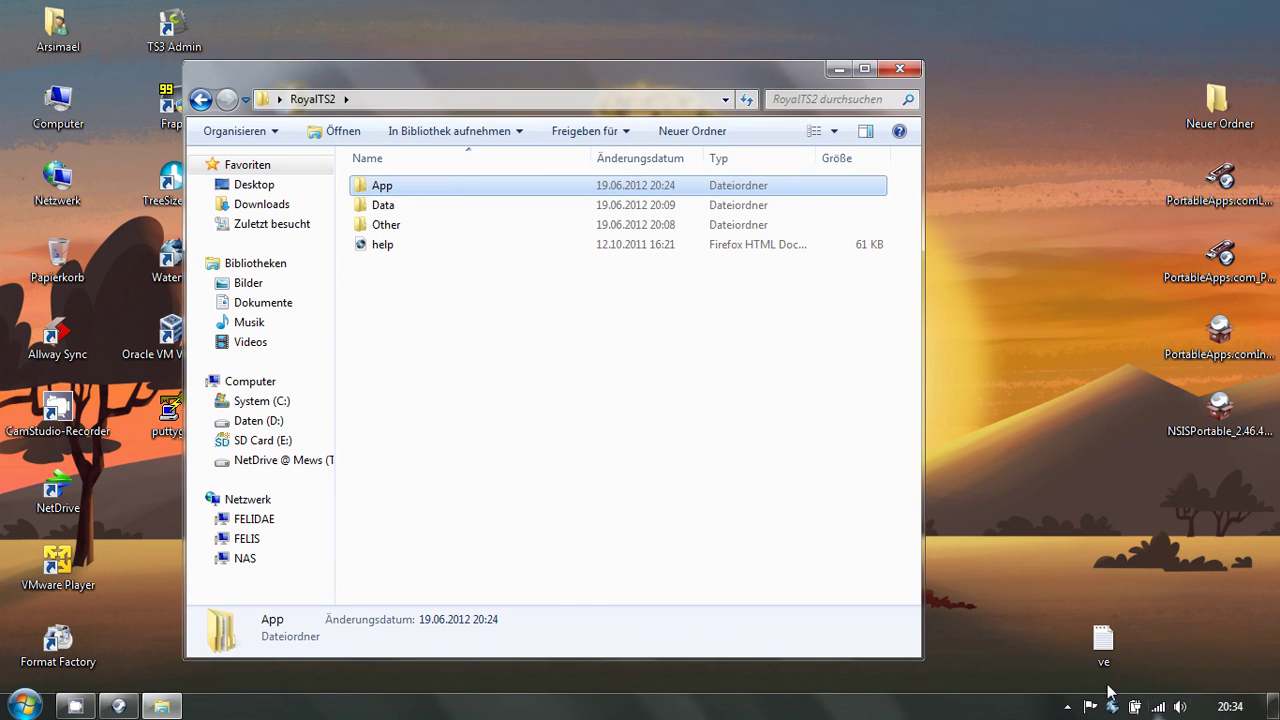
pyautogui.click(1067, 707)
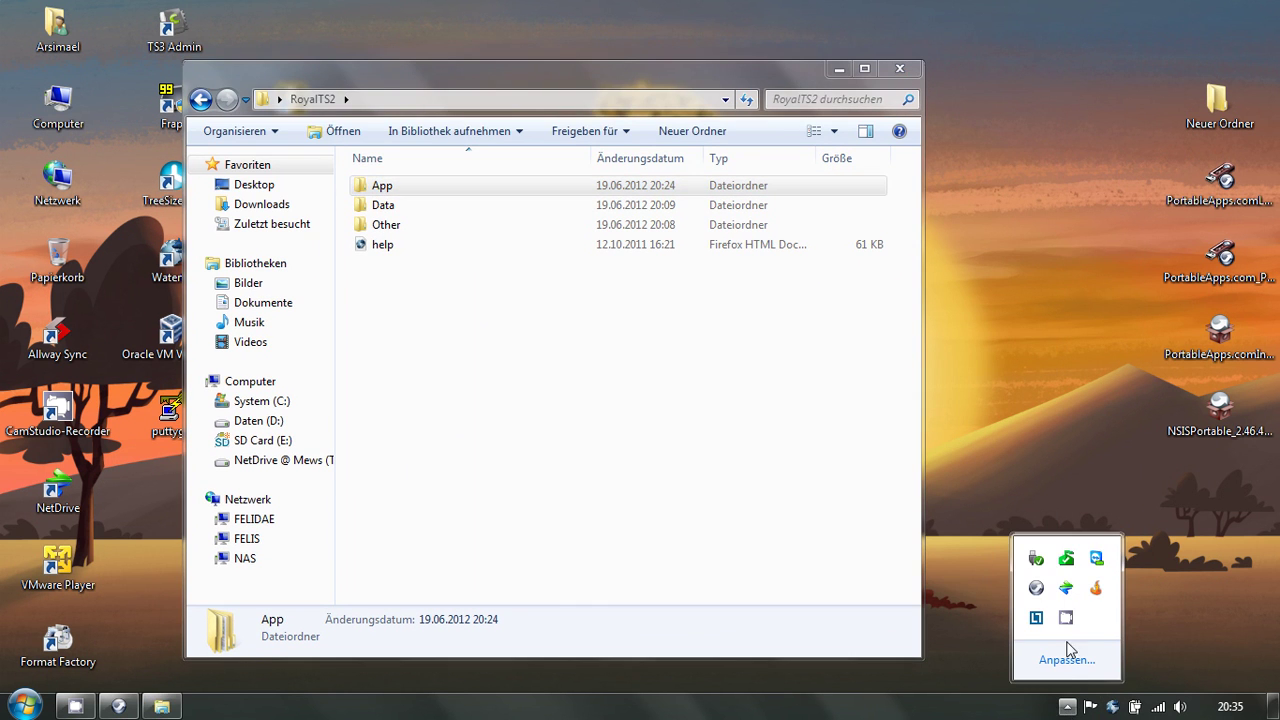
pyautogui.click(1038, 588)
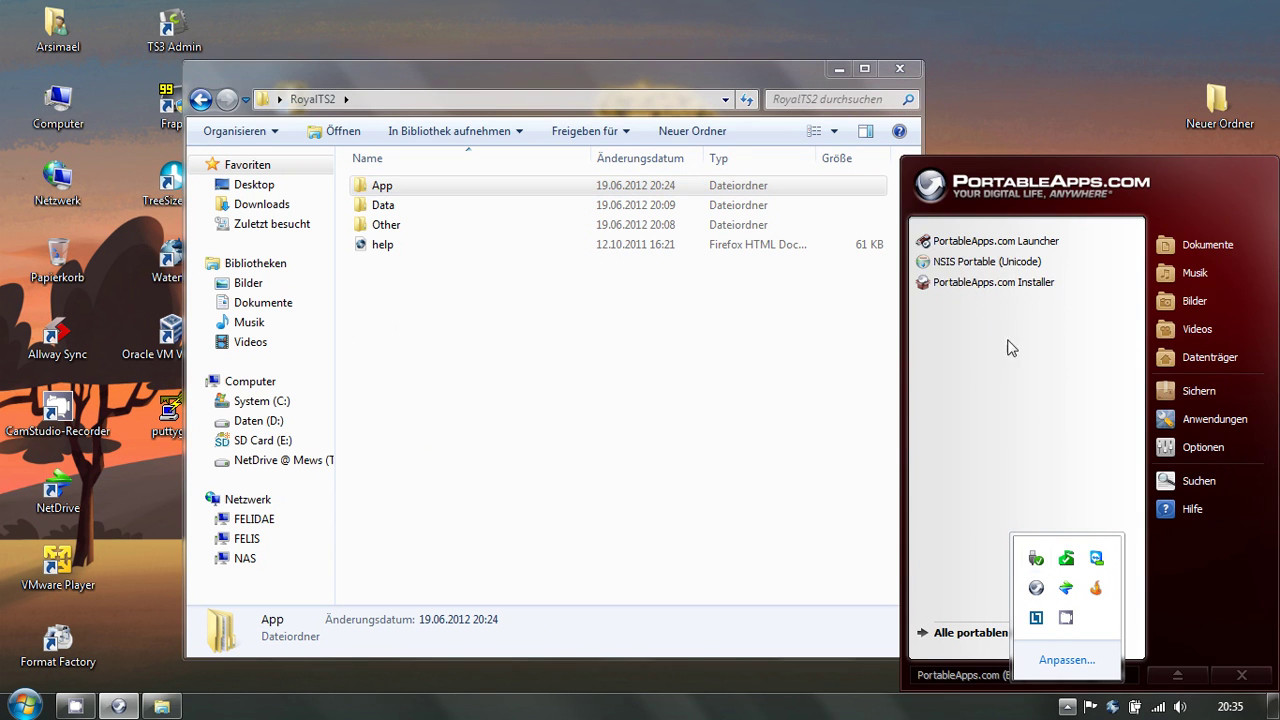
pyautogui.click(1008, 248)
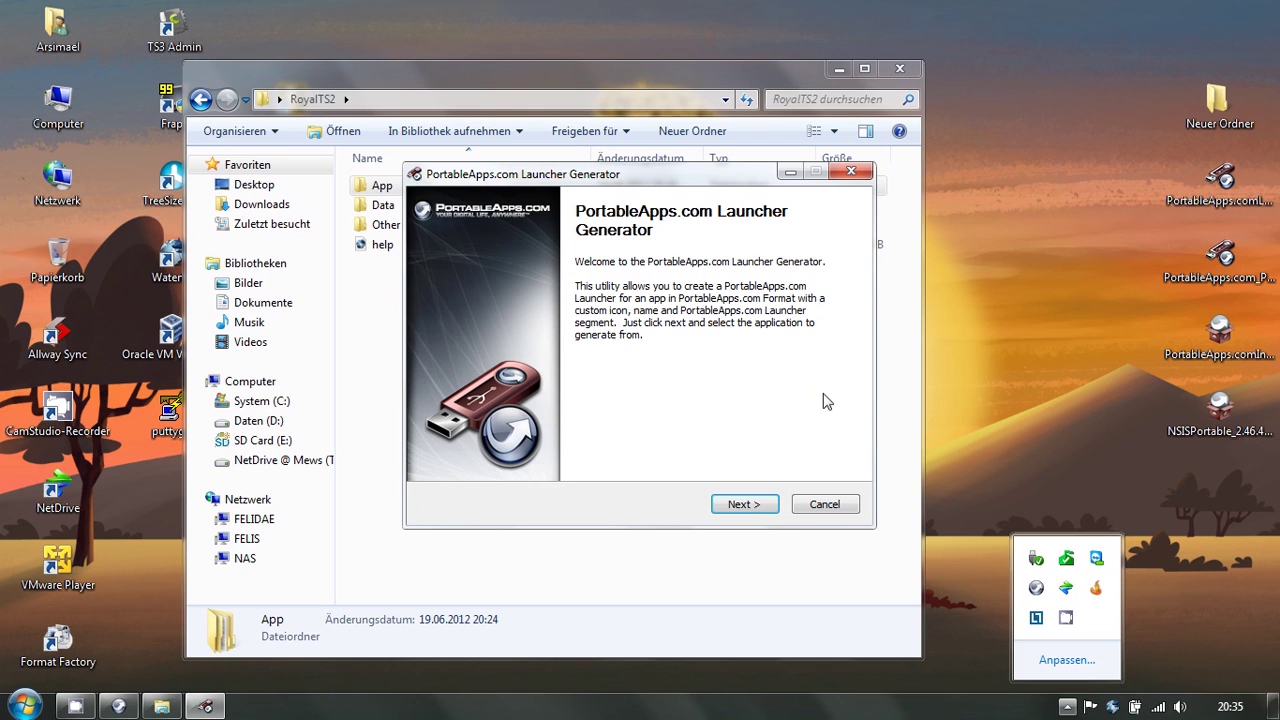
# - Generate the launcher for the RoyalTS2 folder on the desktop and finish the wizard
pyautogui.click(748, 503)
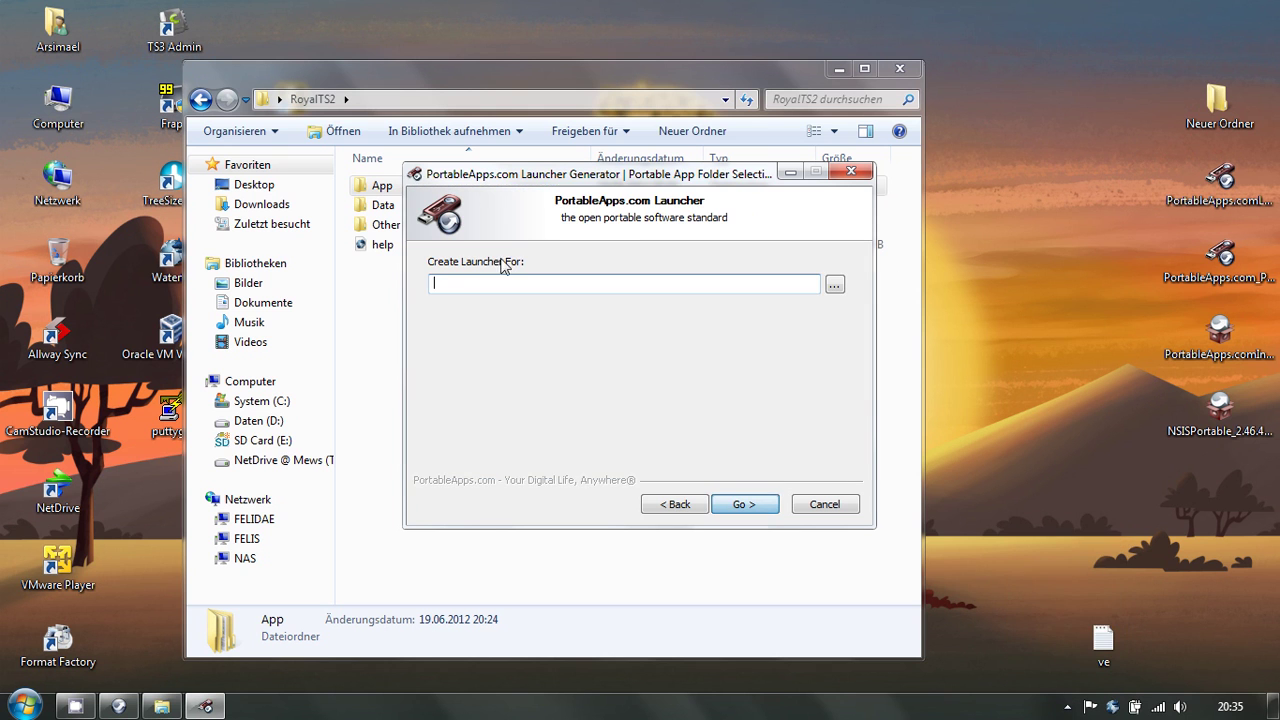
pyautogui.click(834, 285)
pyautogui.click(565, 403)
pyautogui.click(655, 470)
pyautogui.click(745, 508)
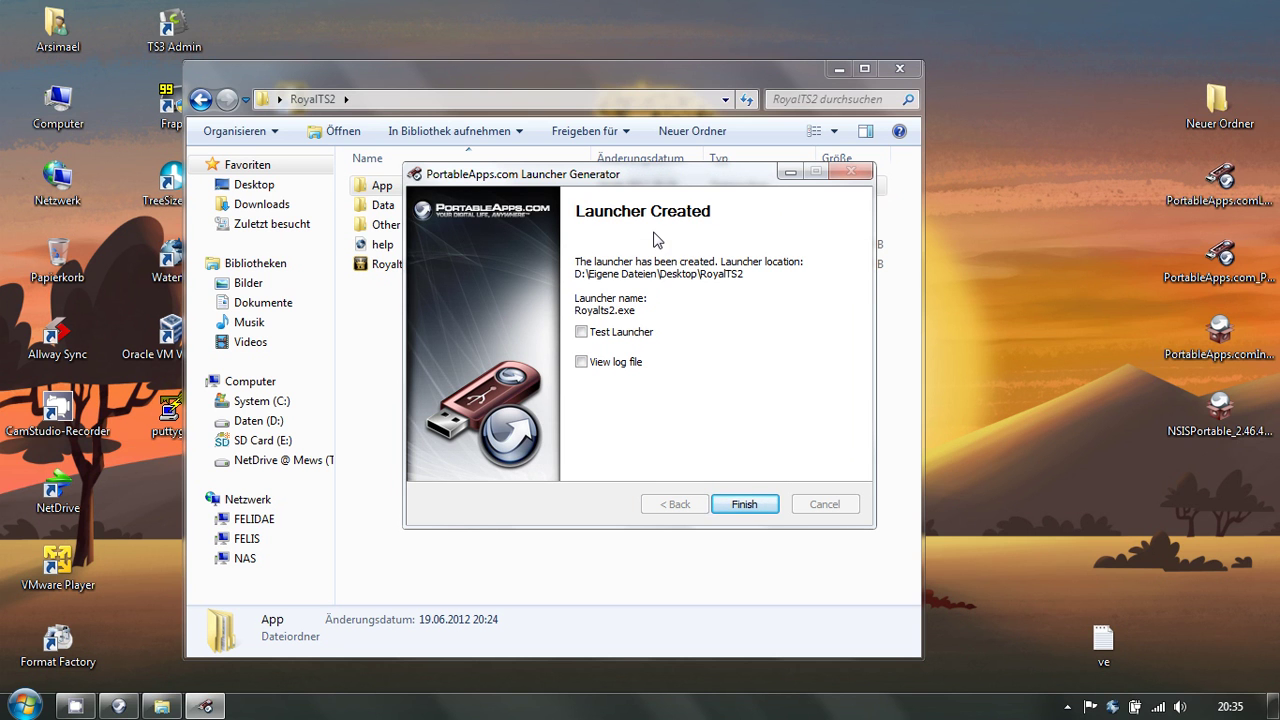
pyautogui.click(758, 507)
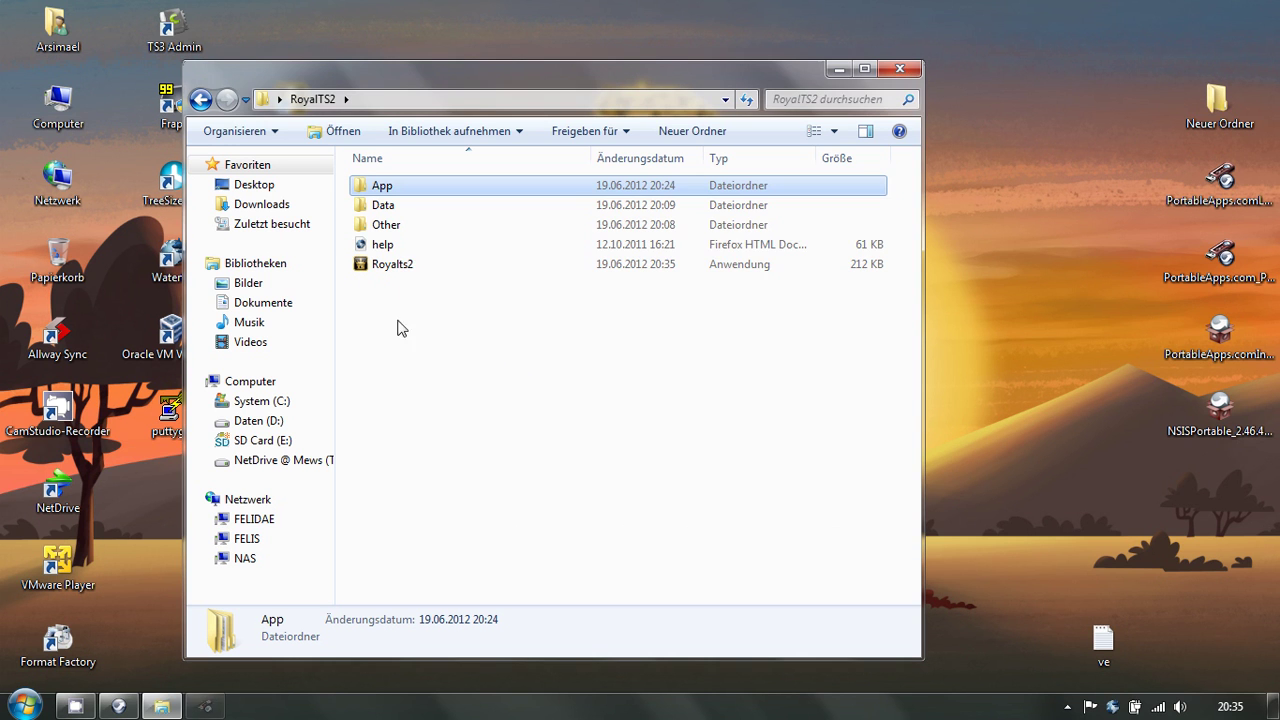
# - Test-run the generated Royalts2 launcher and dismiss its message
pyautogui.doubleClick(400, 266)
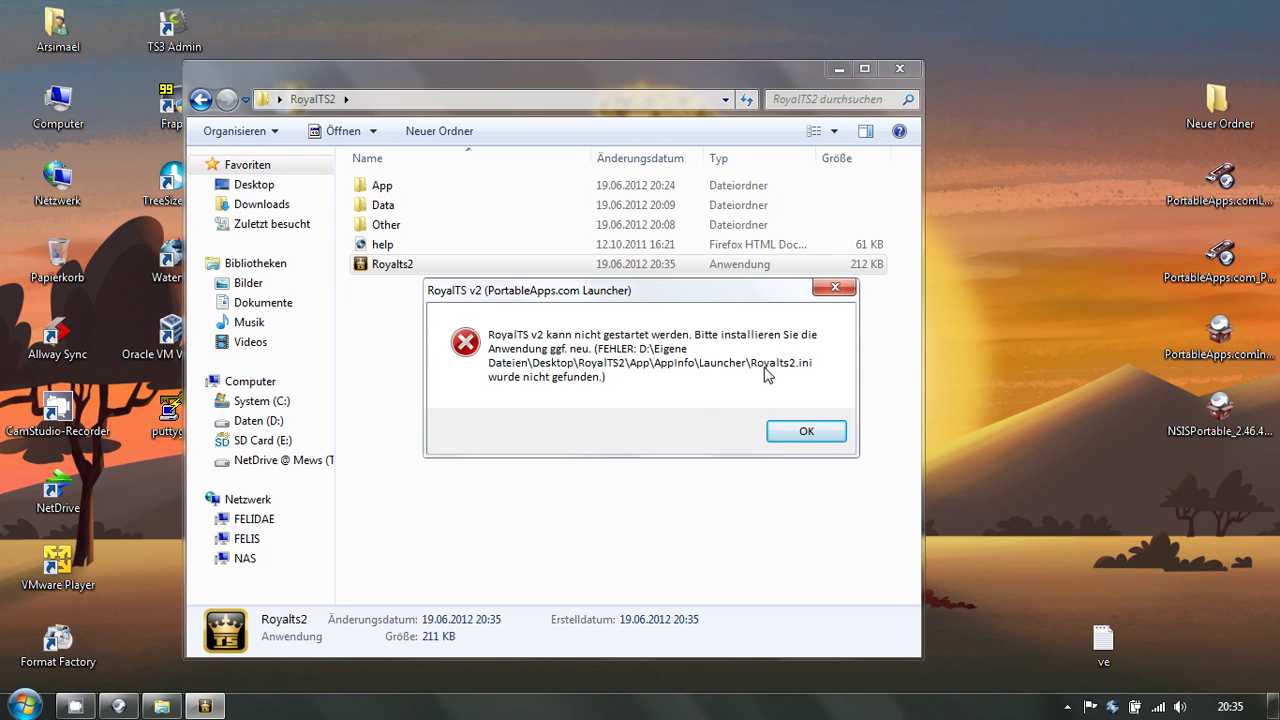
pyautogui.click(800, 431)
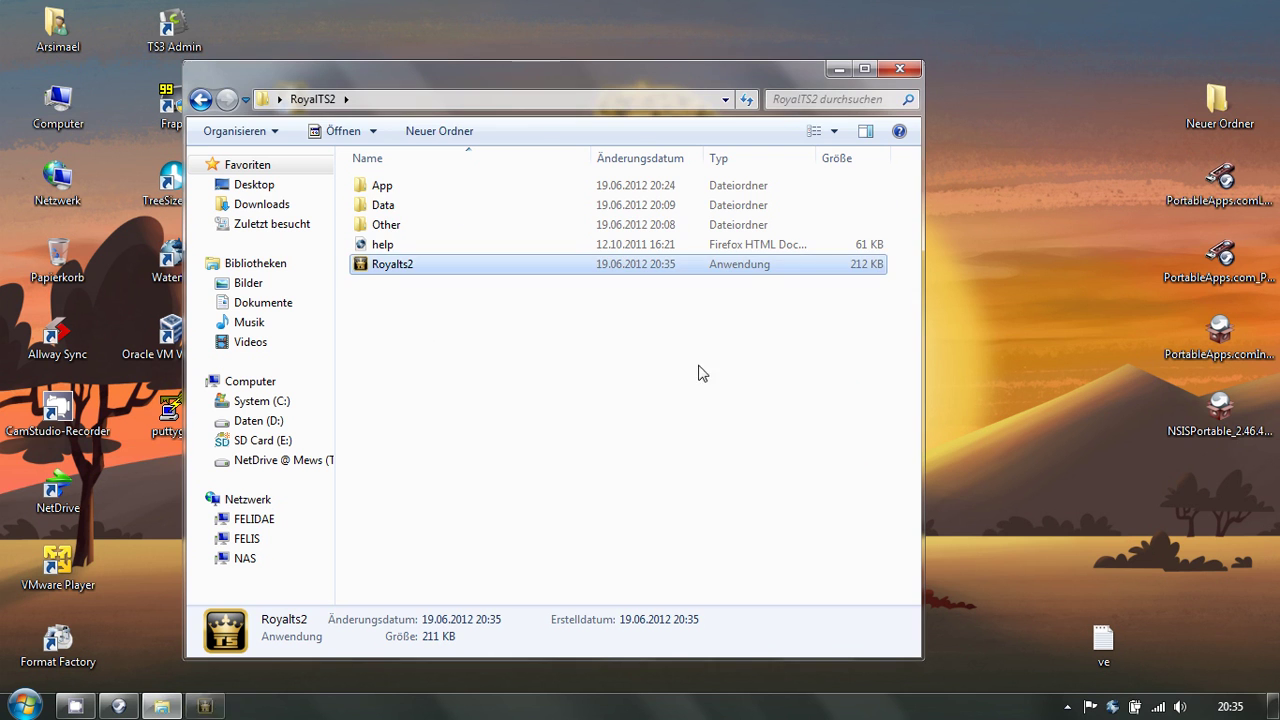
pyautogui.doubleClick(405, 191)
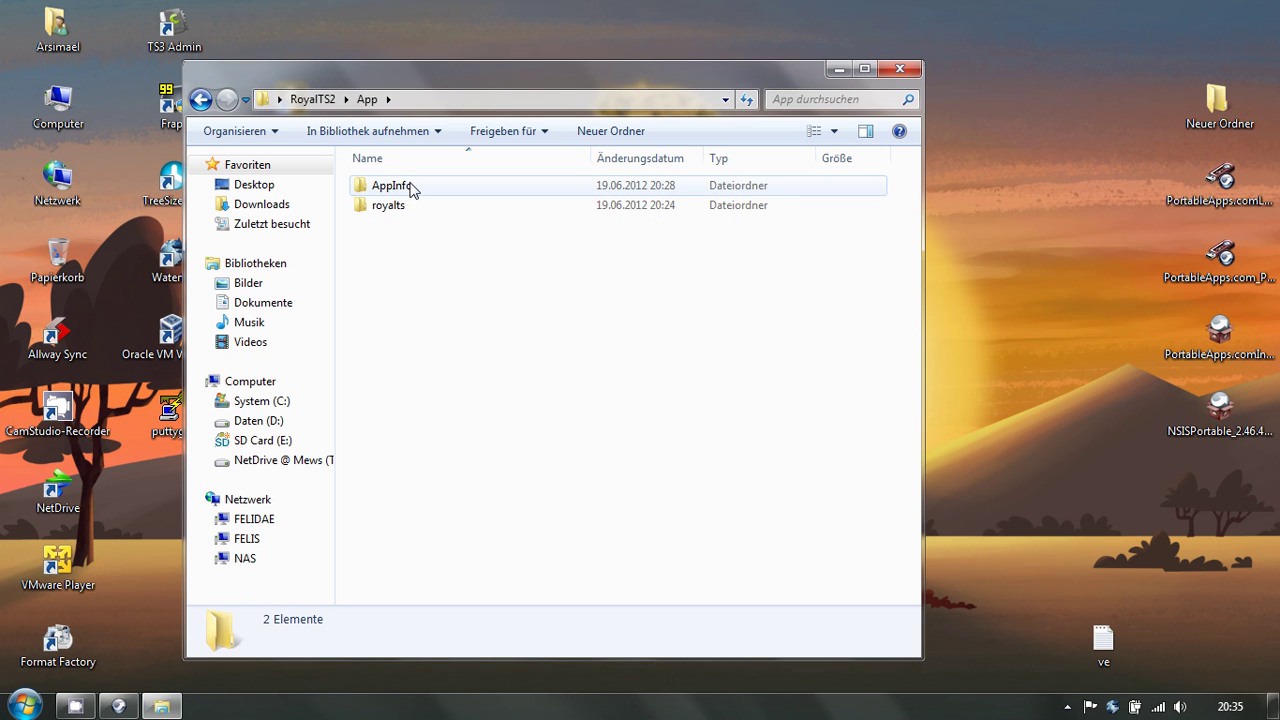
pyautogui.doubleClick(420, 197)
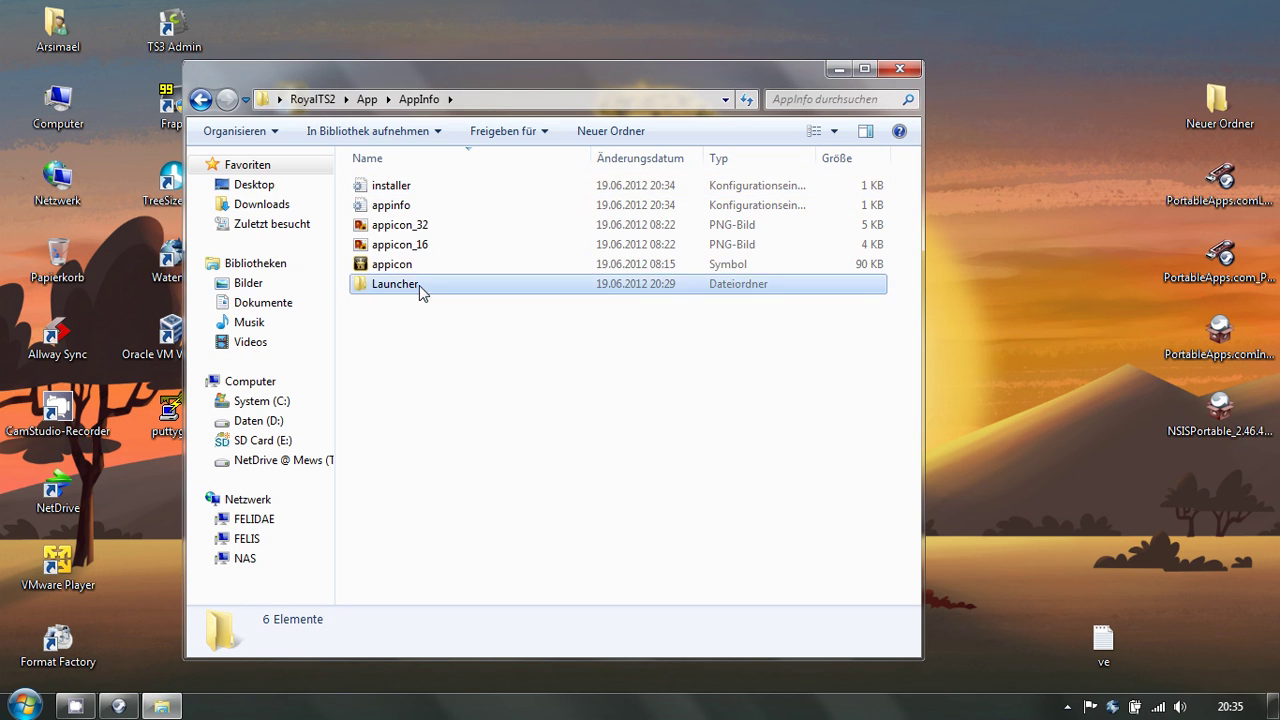
pyautogui.doubleClick(419, 285)
pyautogui.click(417, 196)
pyautogui.hotkey('ctrl', 'e')
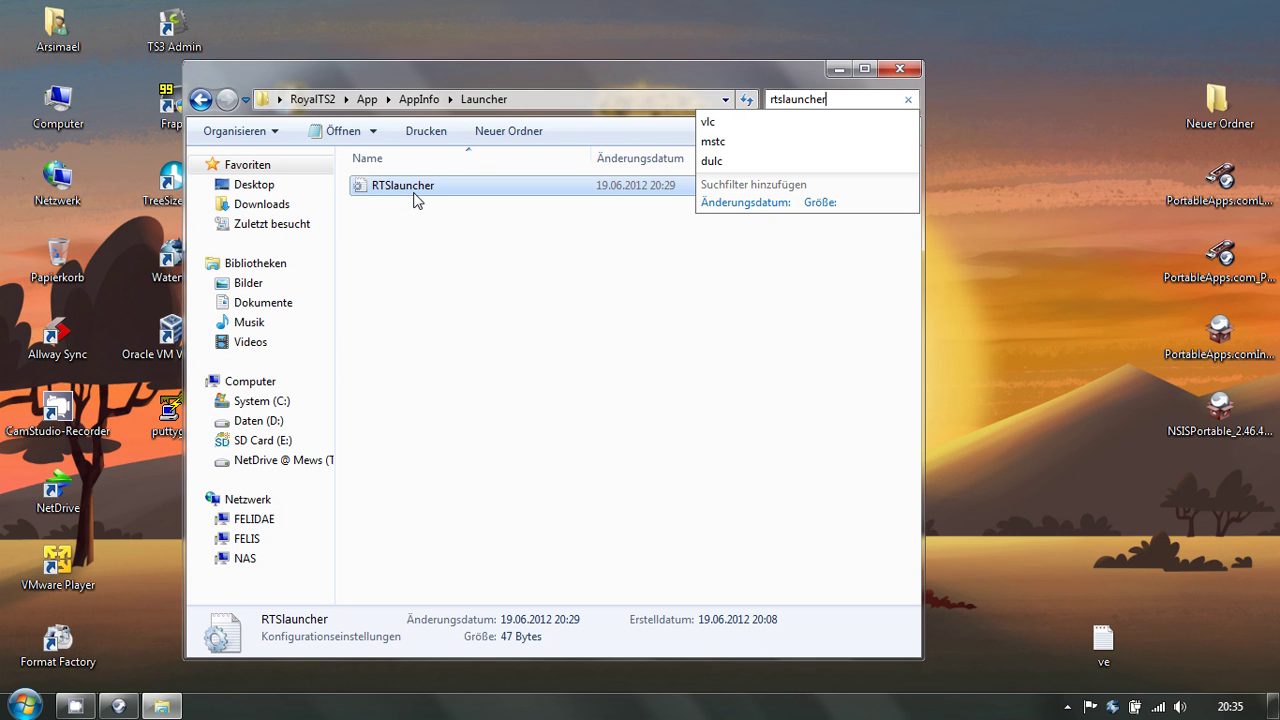
pyautogui.write('rtslauncher')
pyautogui.click(497, 346)
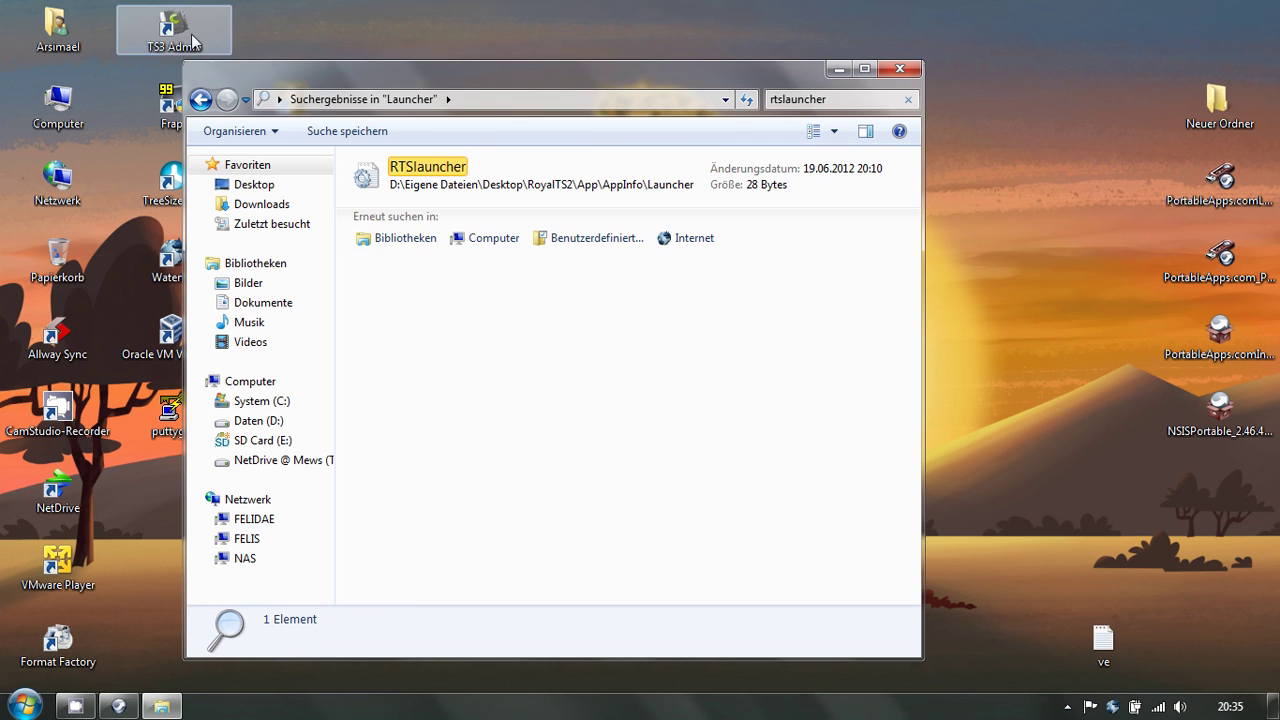
pyautogui.click(200, 100)
pyautogui.click(200, 100)
pyautogui.click(200, 100)
pyautogui.click(200, 100)
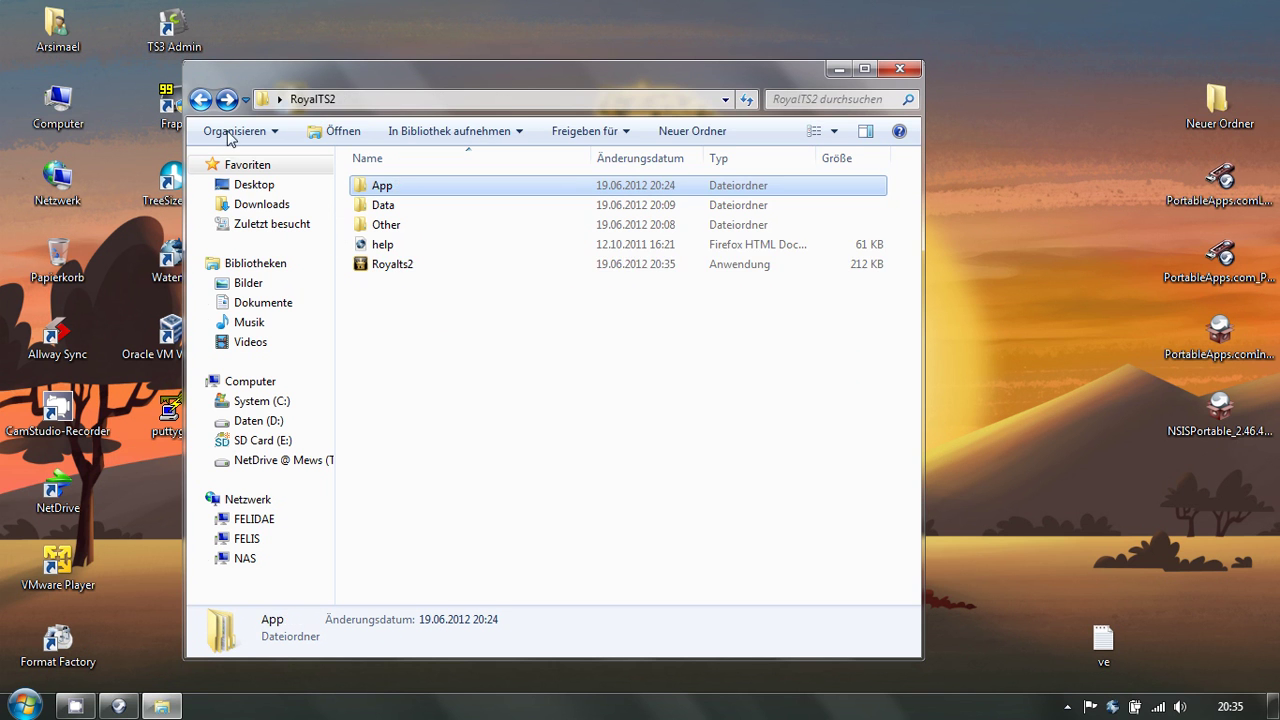
# - Rename the RTSlauncher configuration file in App\AppInfo\Launcher to Royalts2, copying the name from the generated launcher
pyautogui.click(394, 268)
pyautogui.click(394, 277)
pyautogui.hotkey('ctrl', 'c')
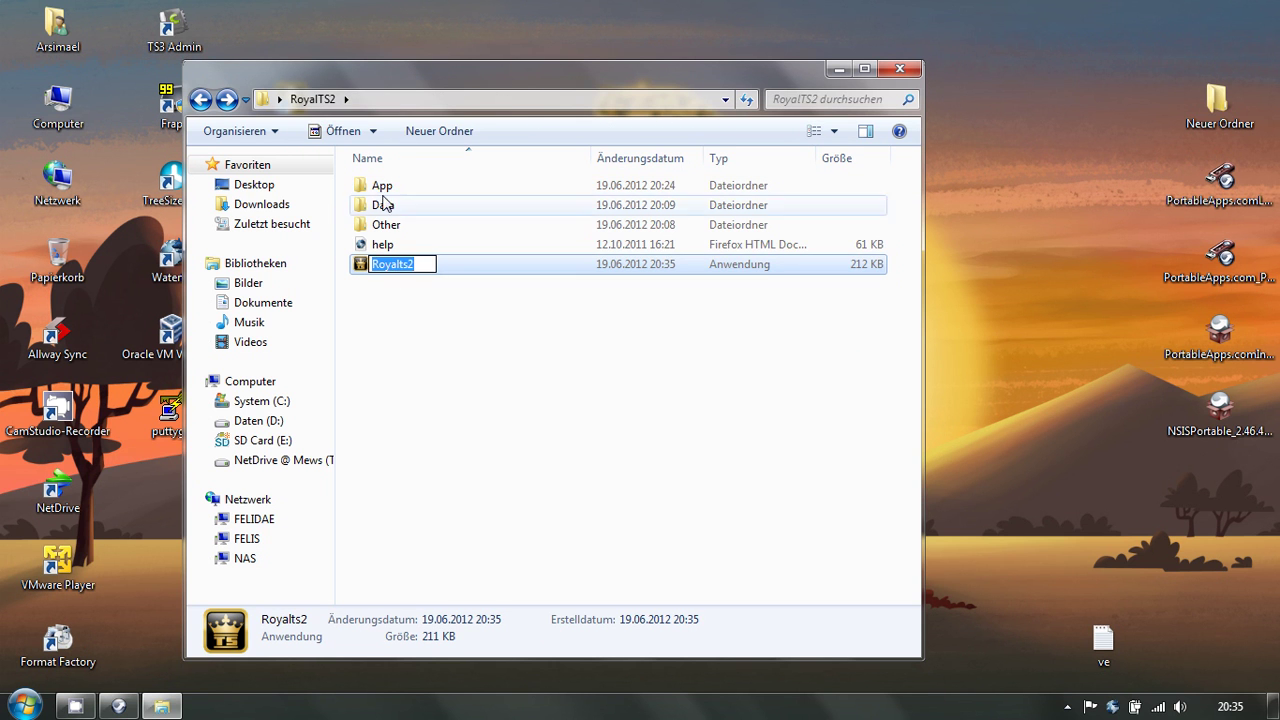
pyautogui.click(375, 188)
pyautogui.doubleClick(375, 188)
pyautogui.doubleClick(377, 185)
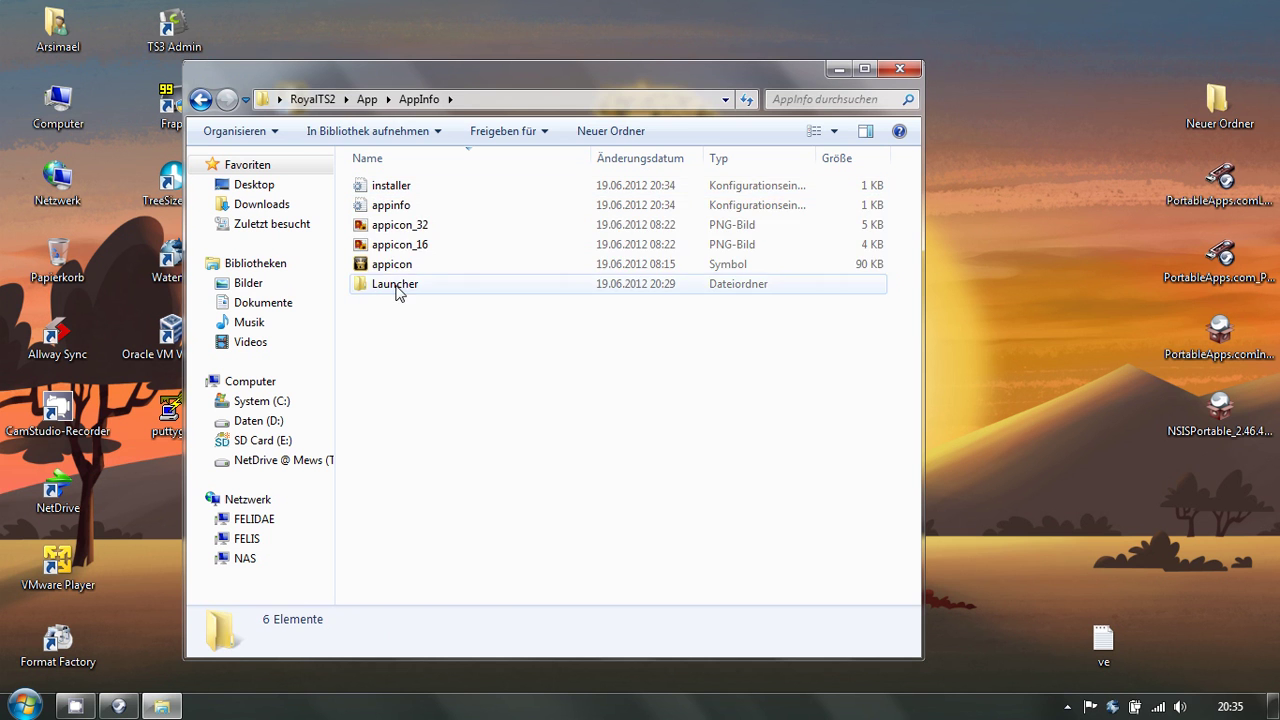
pyautogui.doubleClick(396, 285)
pyautogui.click(395, 190)
pyautogui.click(395, 190)
pyautogui.hotkey('ctrl', 'v')
pyautogui.click(433, 282)
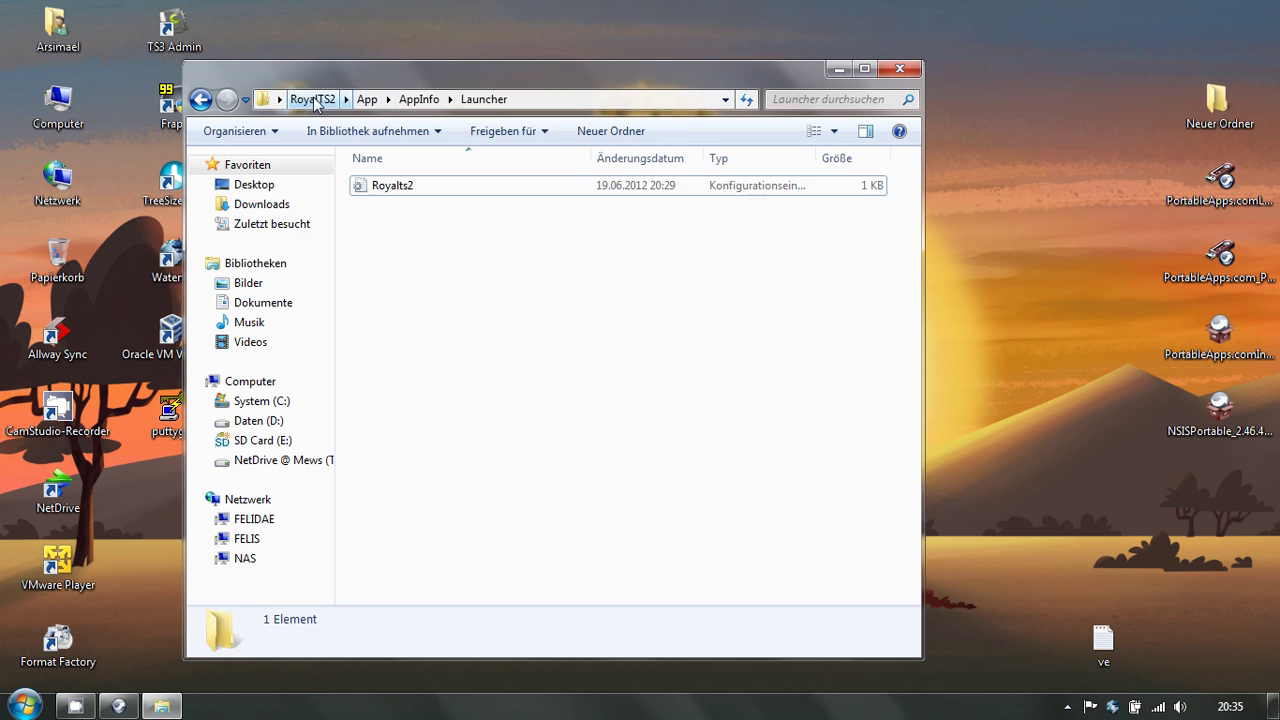
# - Run Royalts2 from the RoyalTS2 root folder and enable Hide Status Bar in the general Royal TS options
pyautogui.click(312, 99)
pyautogui.doubleClick(400, 266)
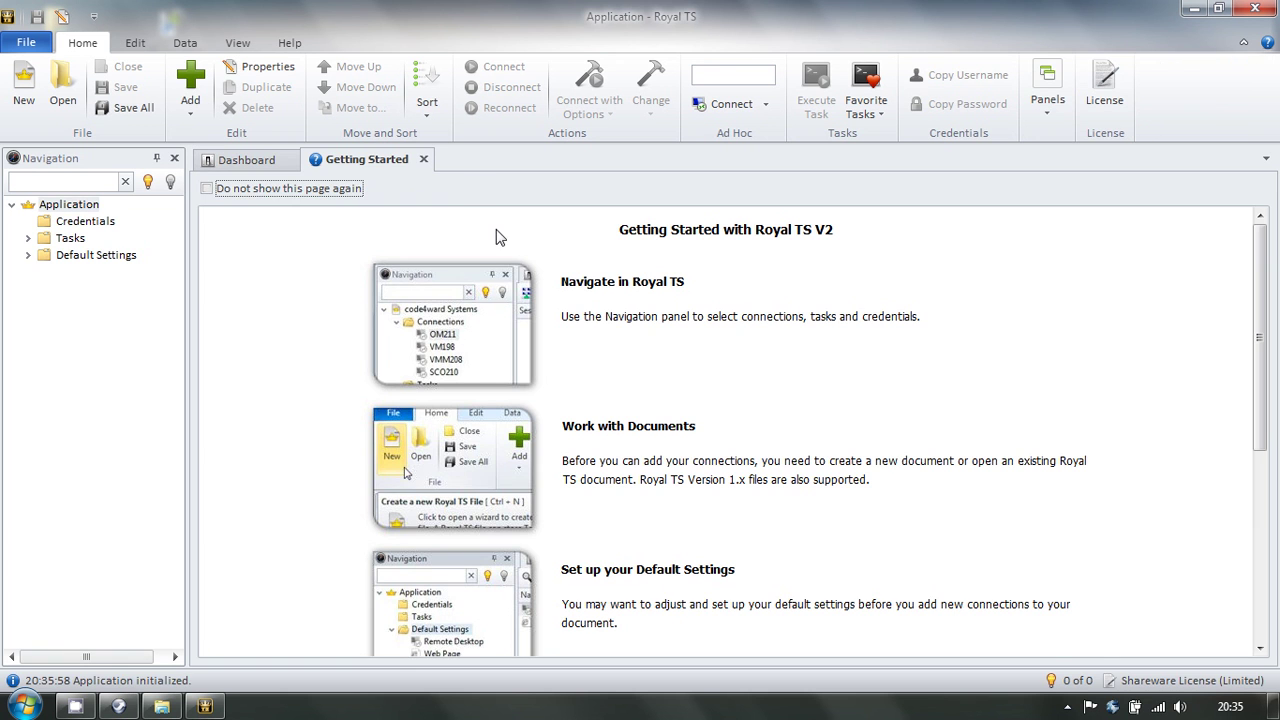
pyautogui.click(24, 43)
pyautogui.click(97, 320)
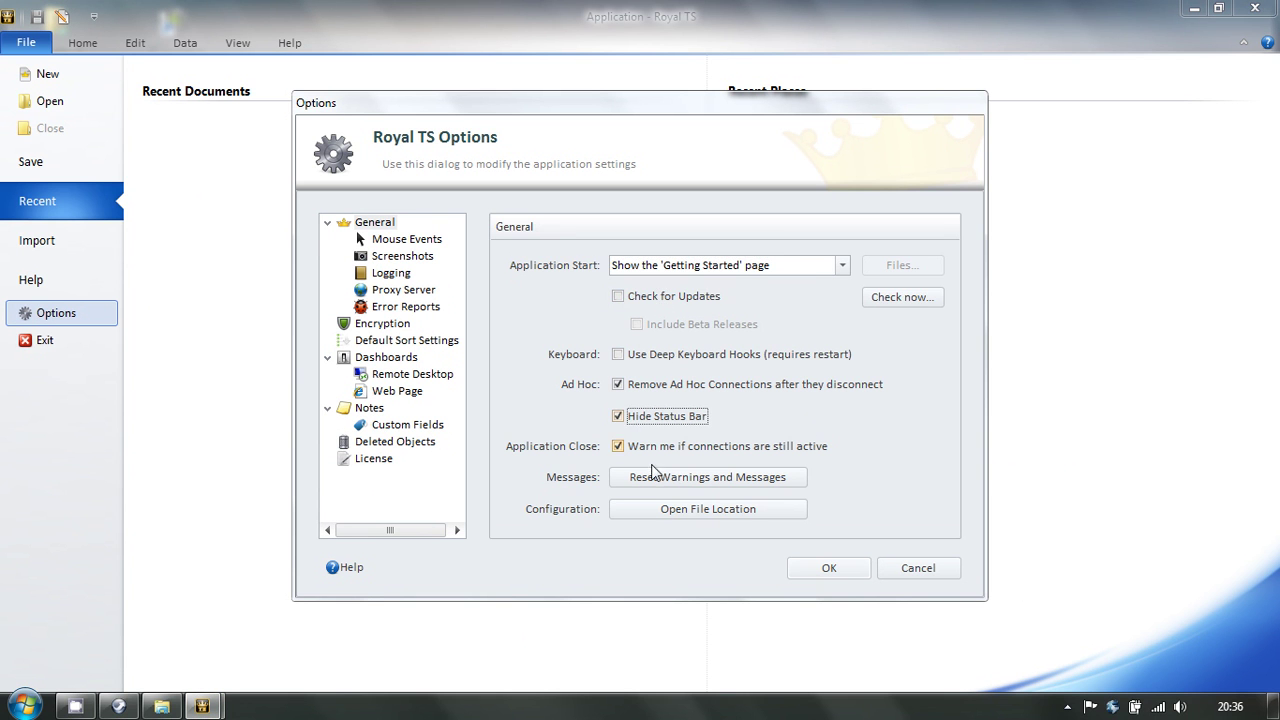
# - Go through the Error Reports, Encryption, Default Sort Settings and Remote Desktop options, apply the options and exit Royal TS
pyautogui.click(362, 358)
pyautogui.click(412, 306)
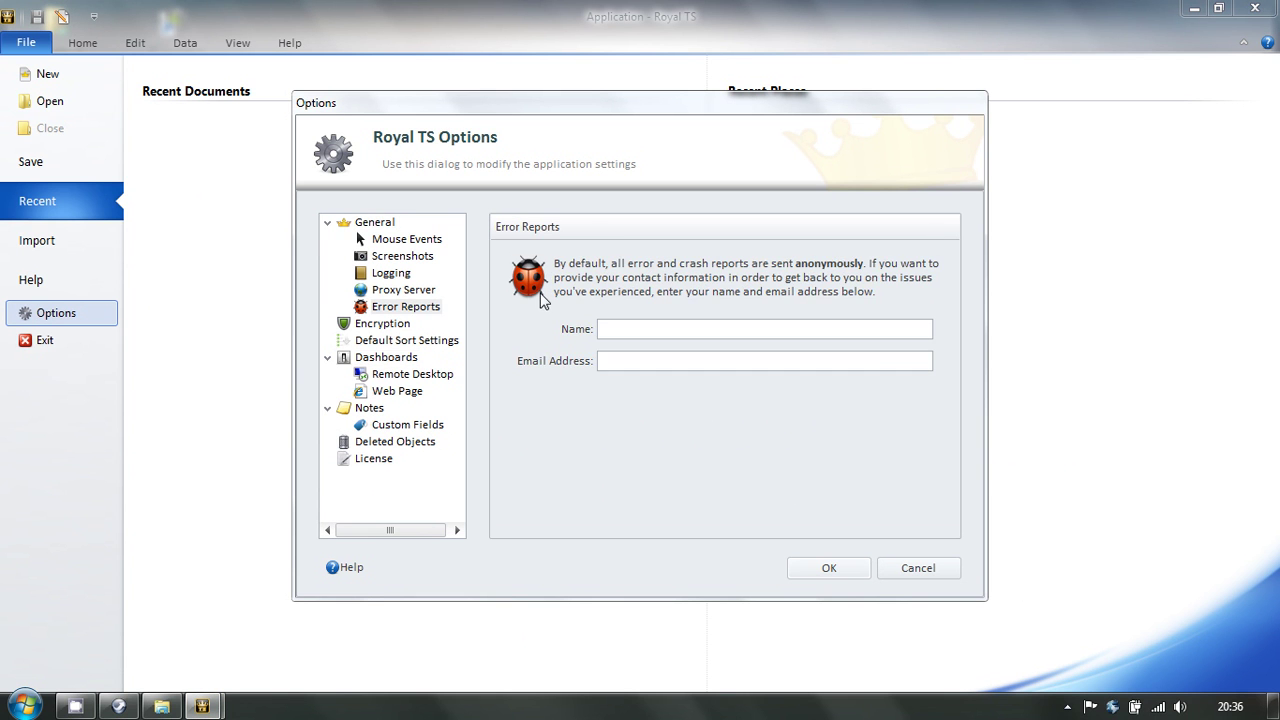
pyautogui.click(410, 324)
pyautogui.click(440, 340)
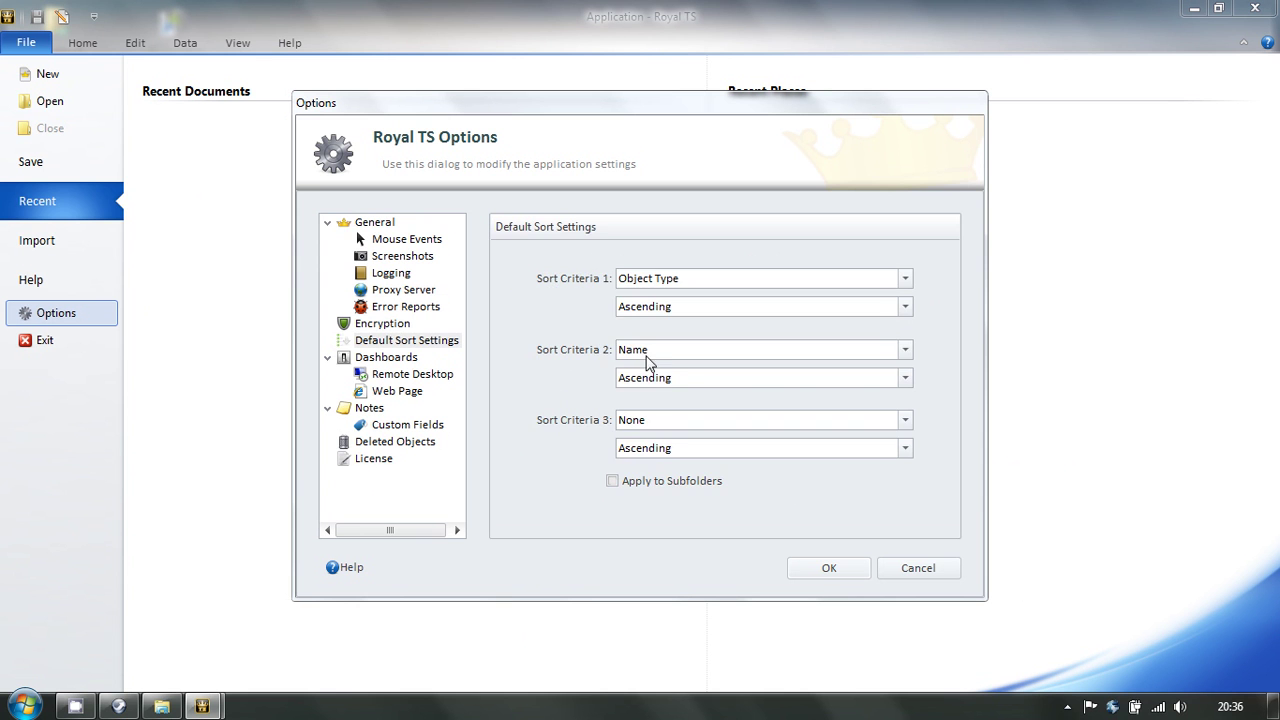
pyautogui.click(428, 375)
pyautogui.click(580, 345)
pyautogui.click(580, 406)
pyautogui.click(823, 567)
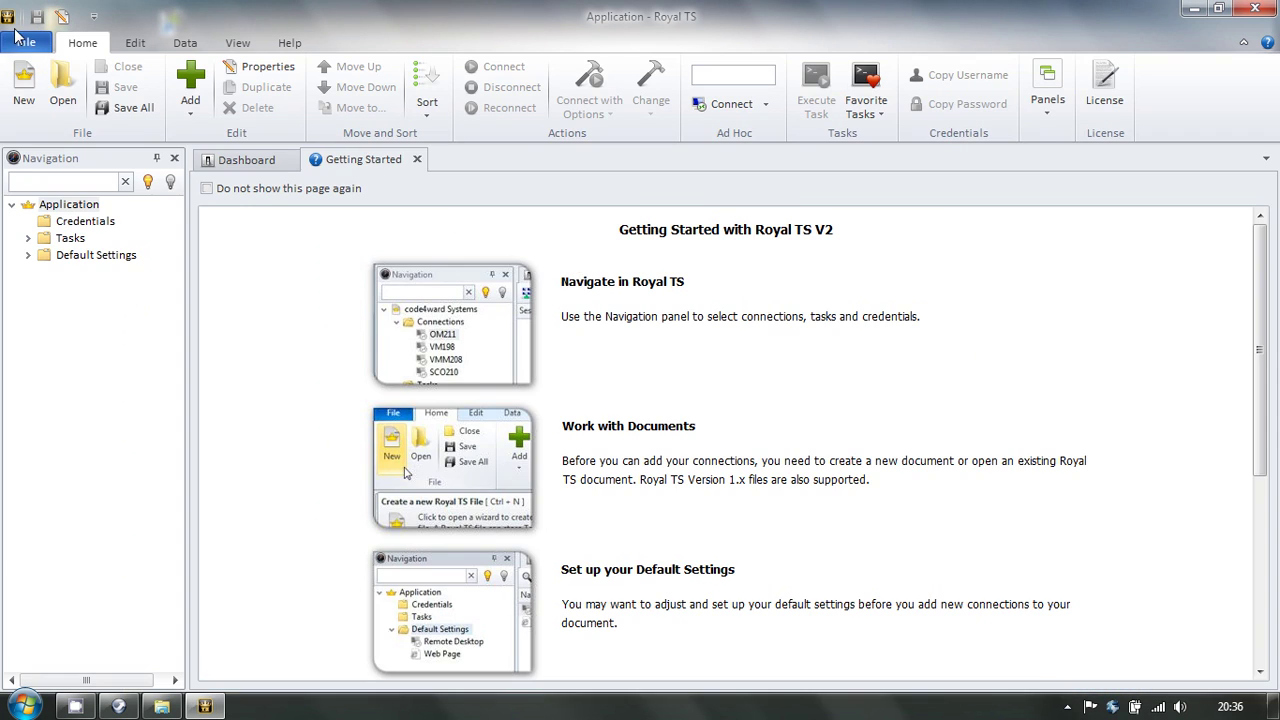
pyautogui.click(20, 40)
pyautogui.click(42, 342)
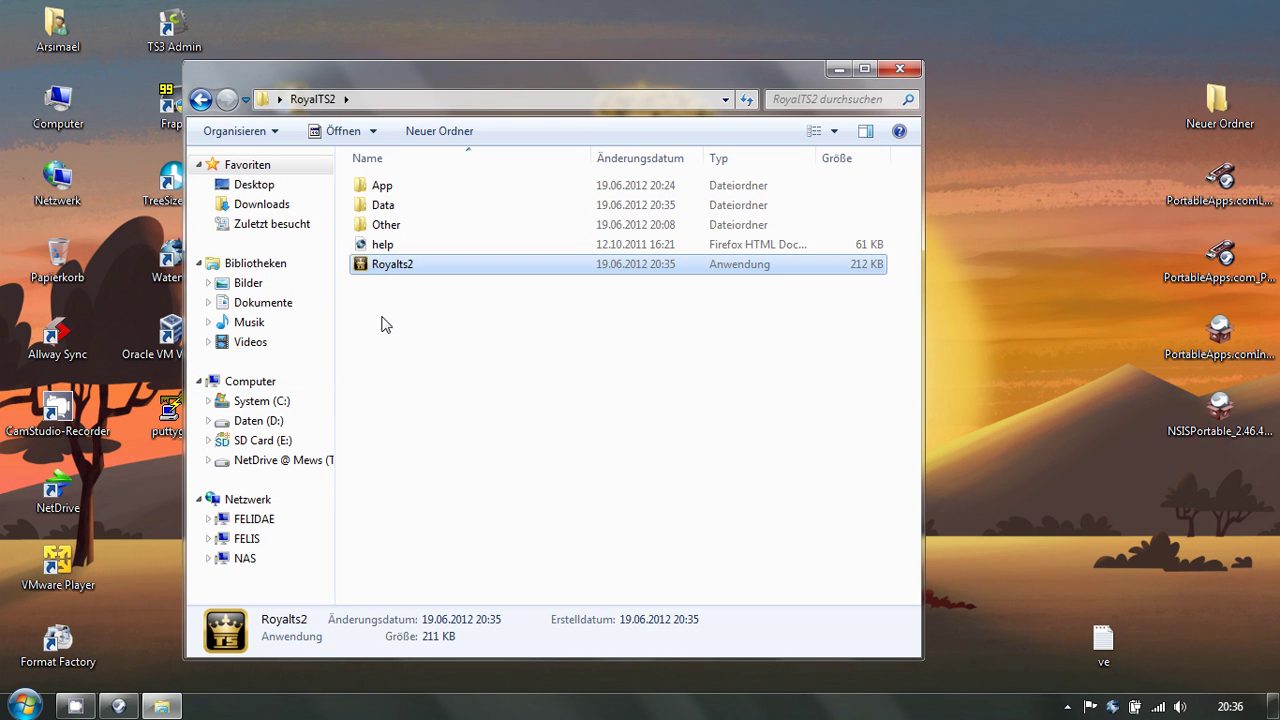
# - Examine the LastDirectory path in the Royalts2Settings file in Data\settings, closing the file when done
pyautogui.click(388, 208)
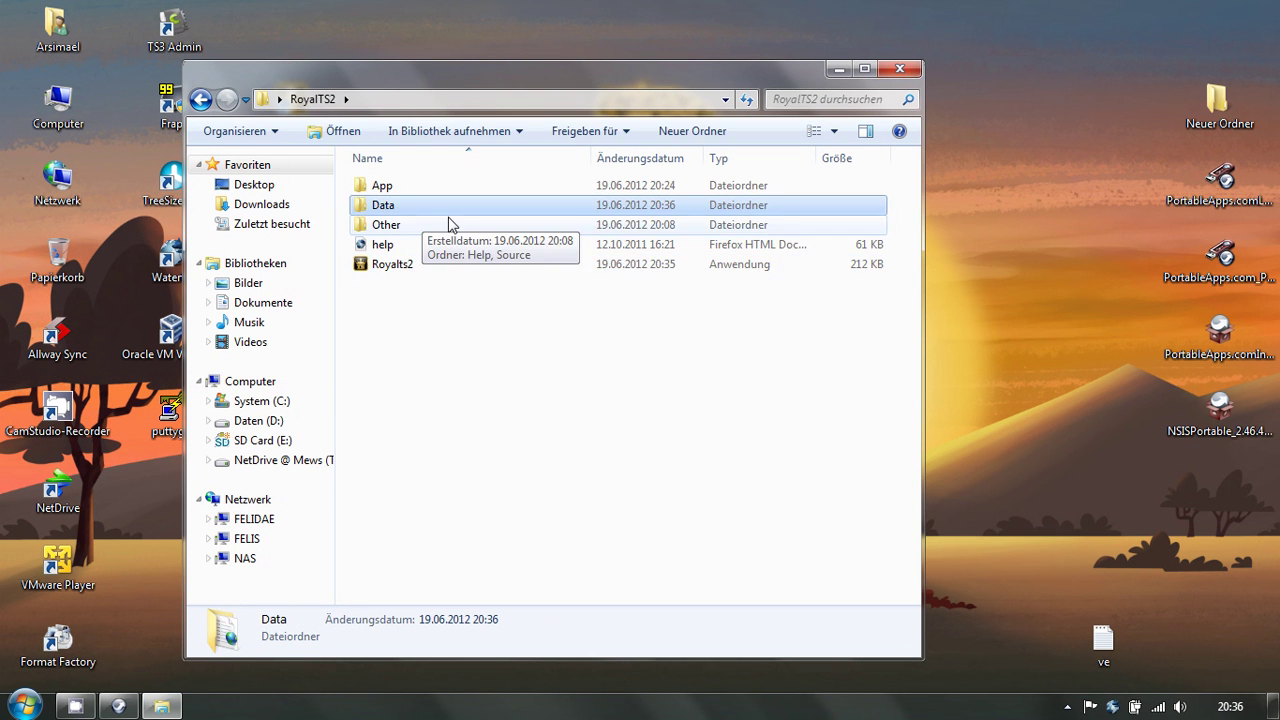
pyautogui.doubleClick(390, 208)
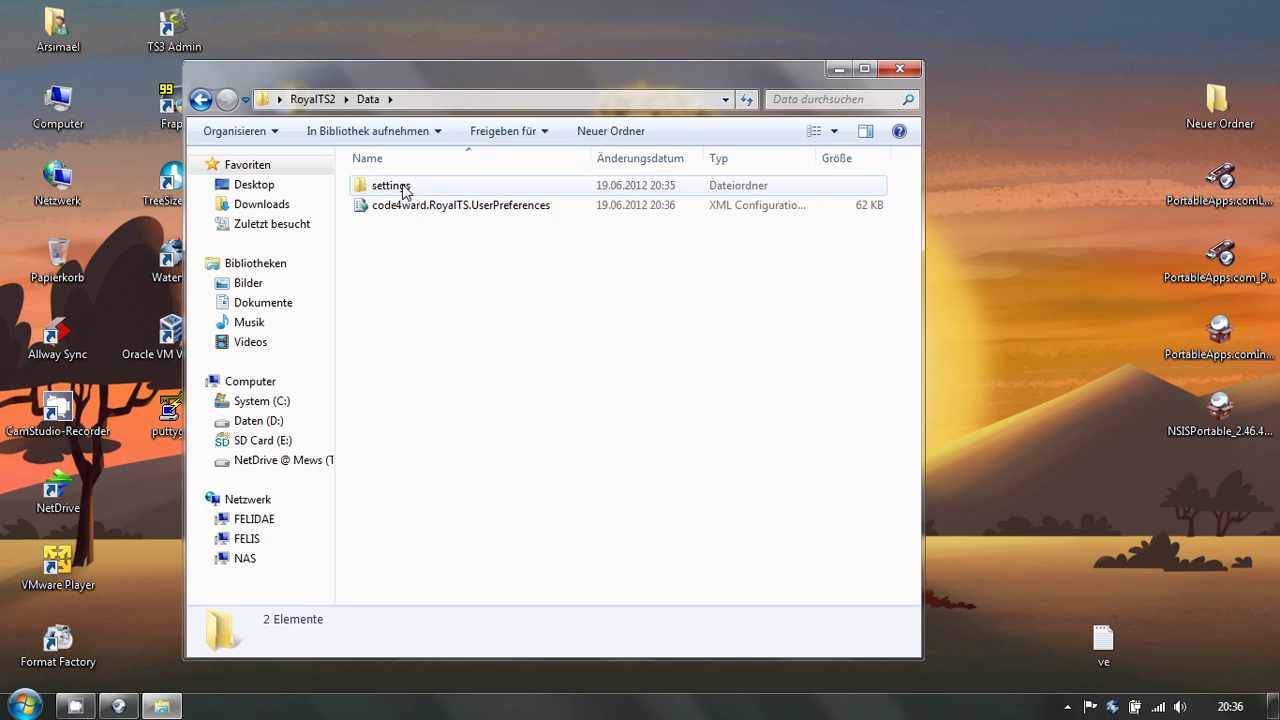
pyautogui.doubleClick(394, 188)
pyautogui.doubleClick(400, 190)
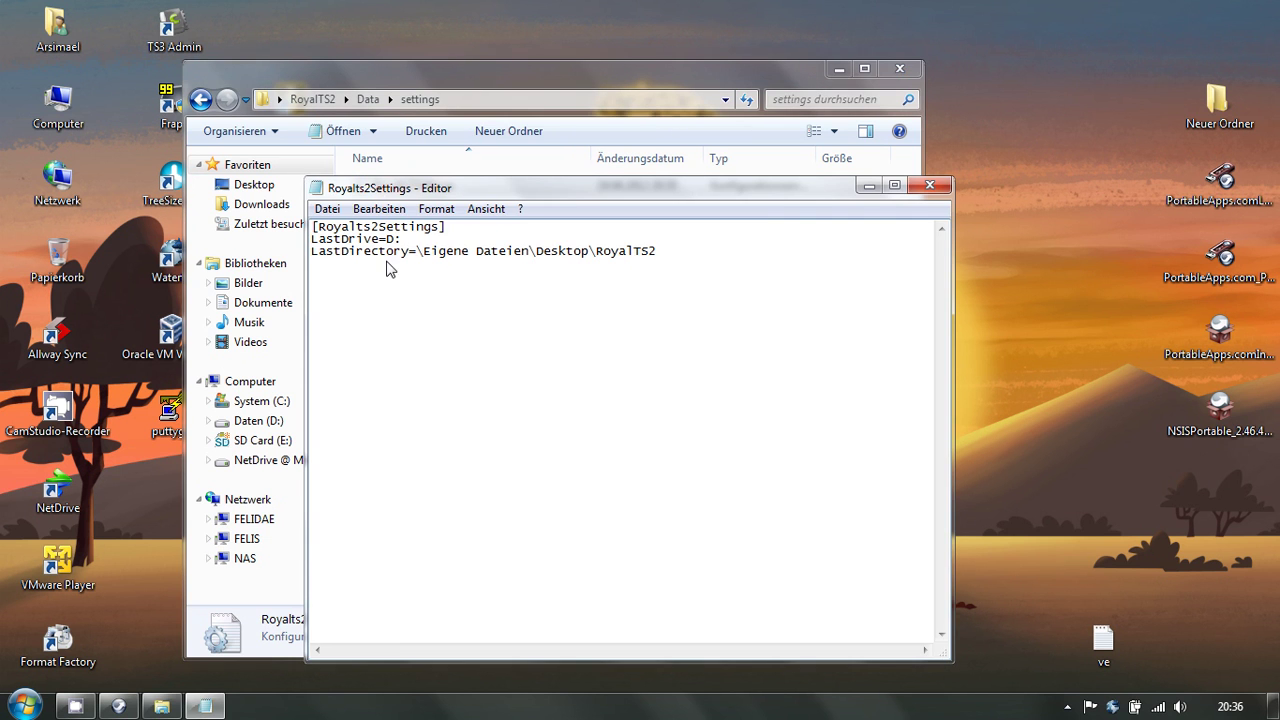
pyautogui.moveTo(422, 251); pyautogui.dragTo(651, 257)
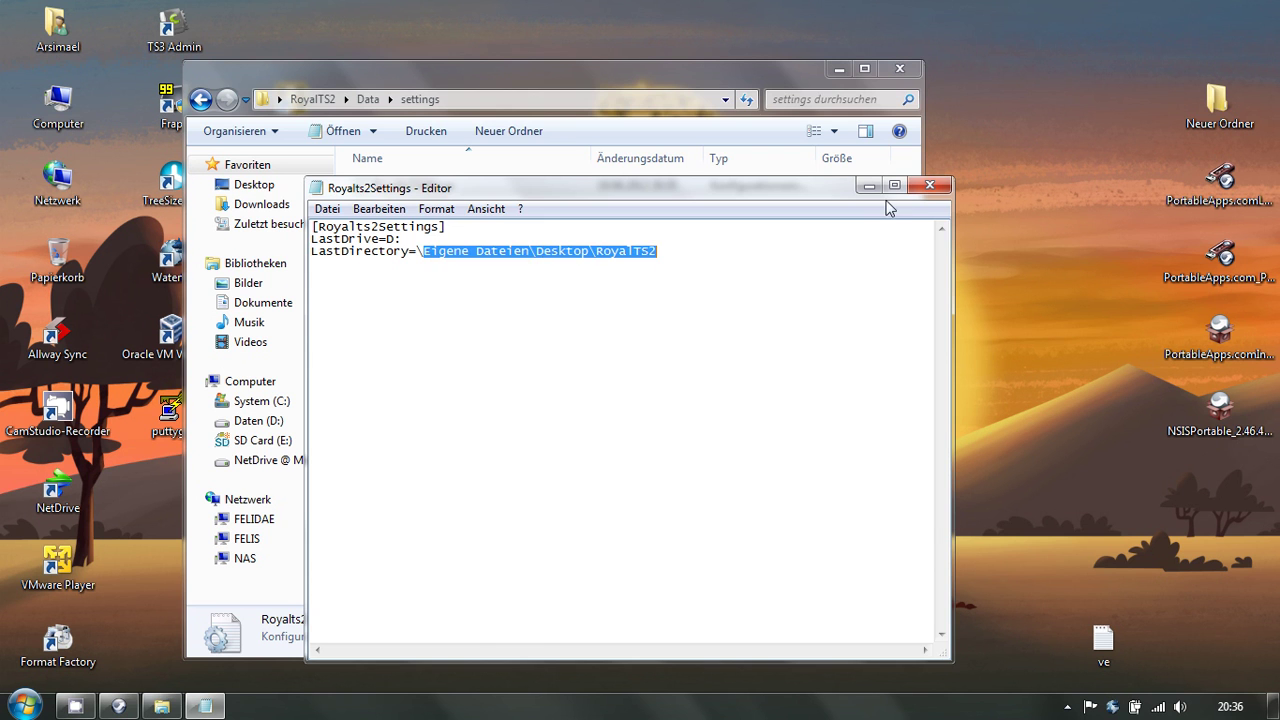
pyautogui.click(929, 185)
# - Delete the settings folder and the code4ward.RoyalTS.UserPreferences file from the Data folder and close the RoyalTS2 folder window
pyautogui.click(368, 99)
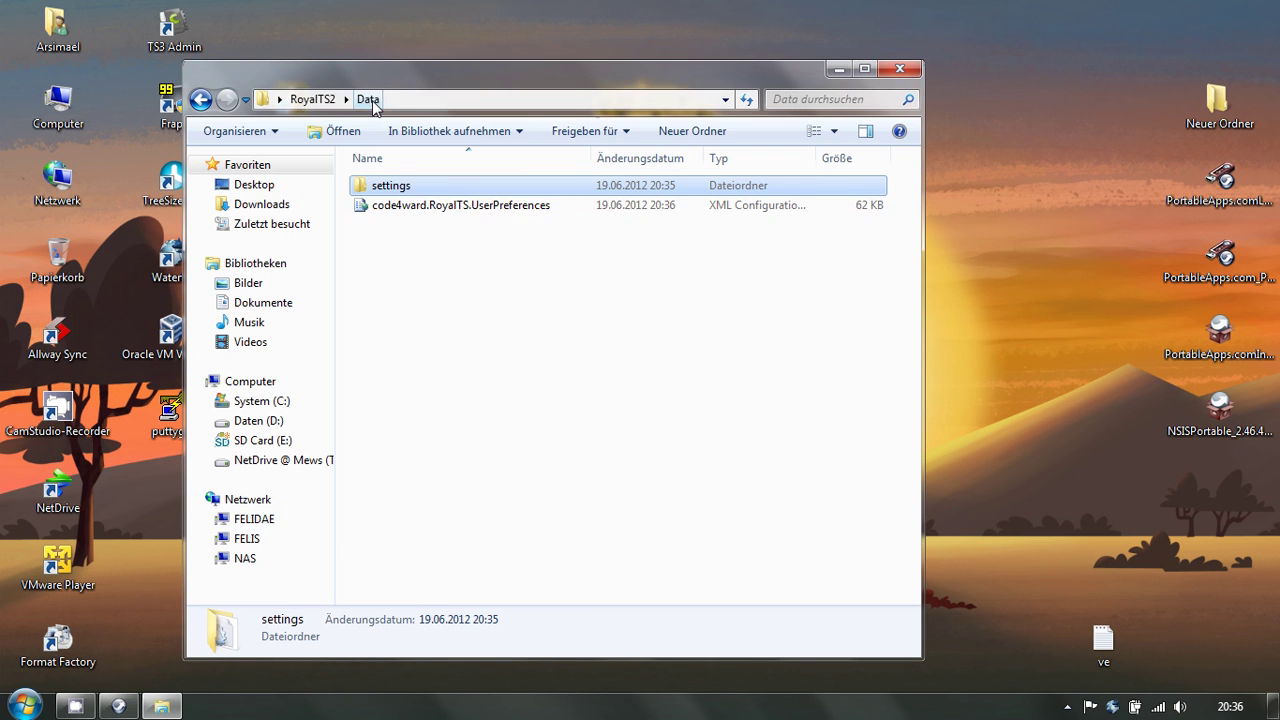
pyautogui.moveTo(432, 242); pyautogui.dragTo(388, 190)
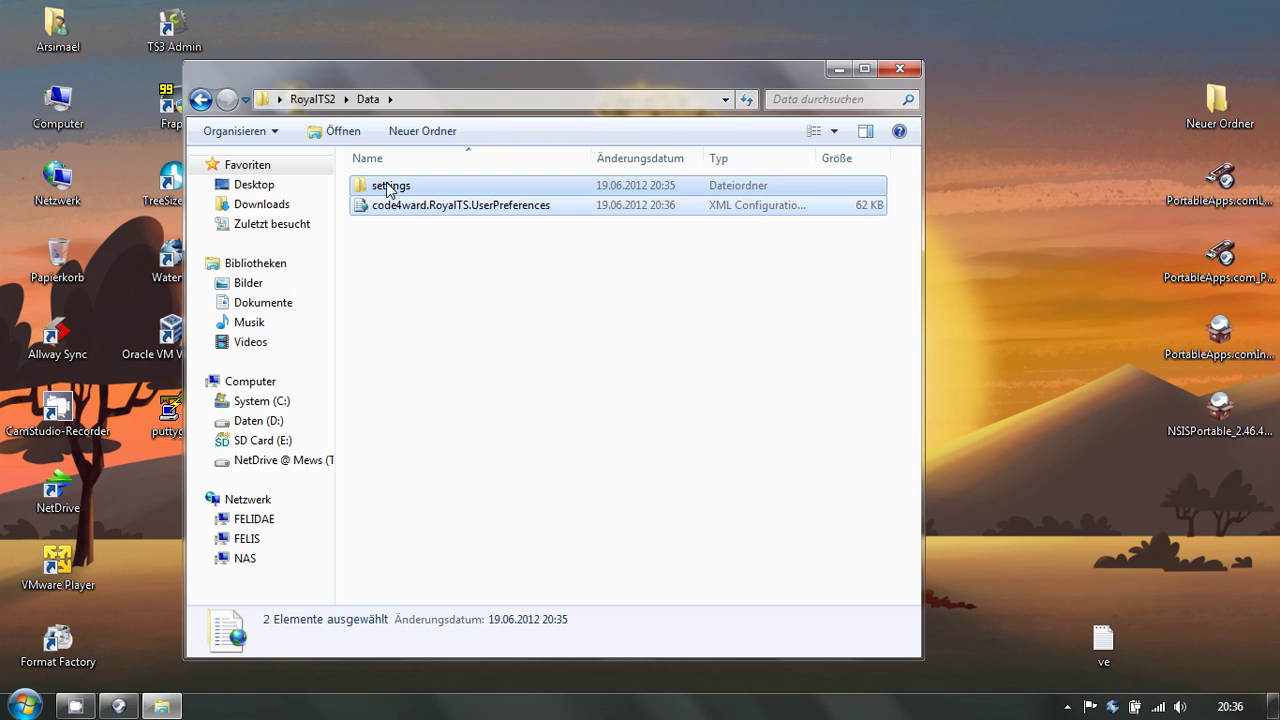
pyautogui.press('Delete')
pyautogui.press('Return')
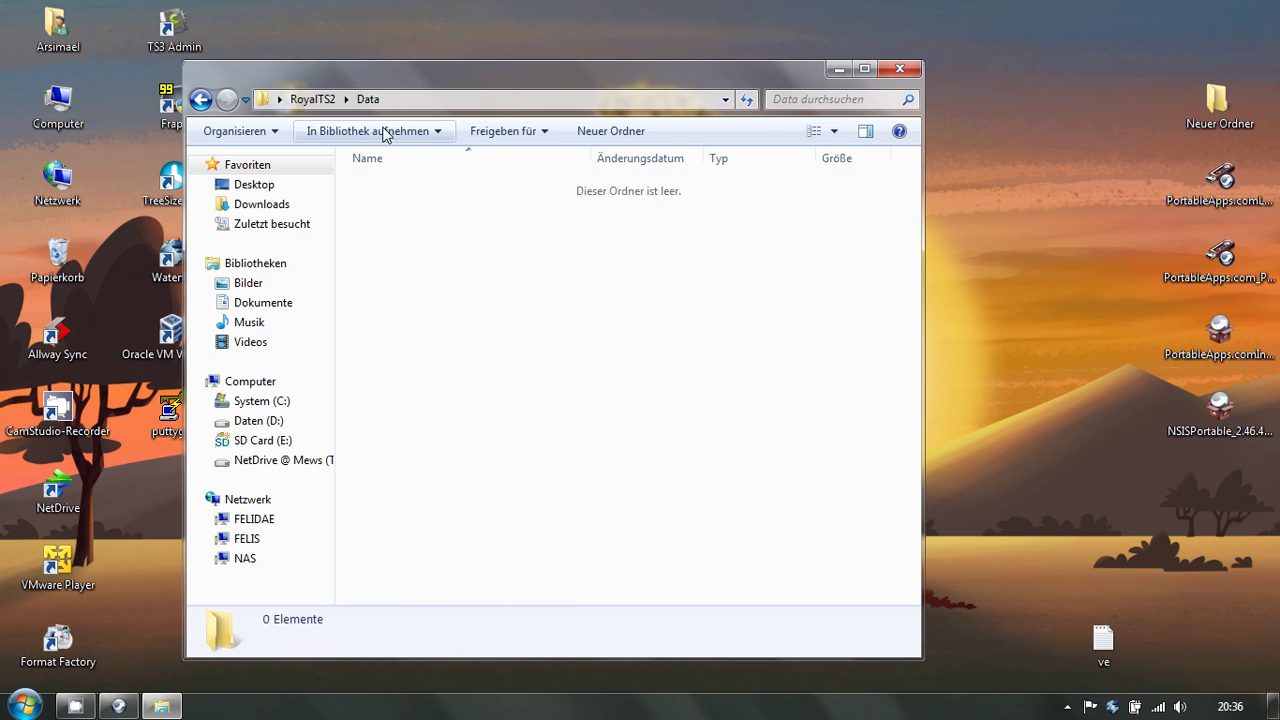
pyautogui.click(313, 100)
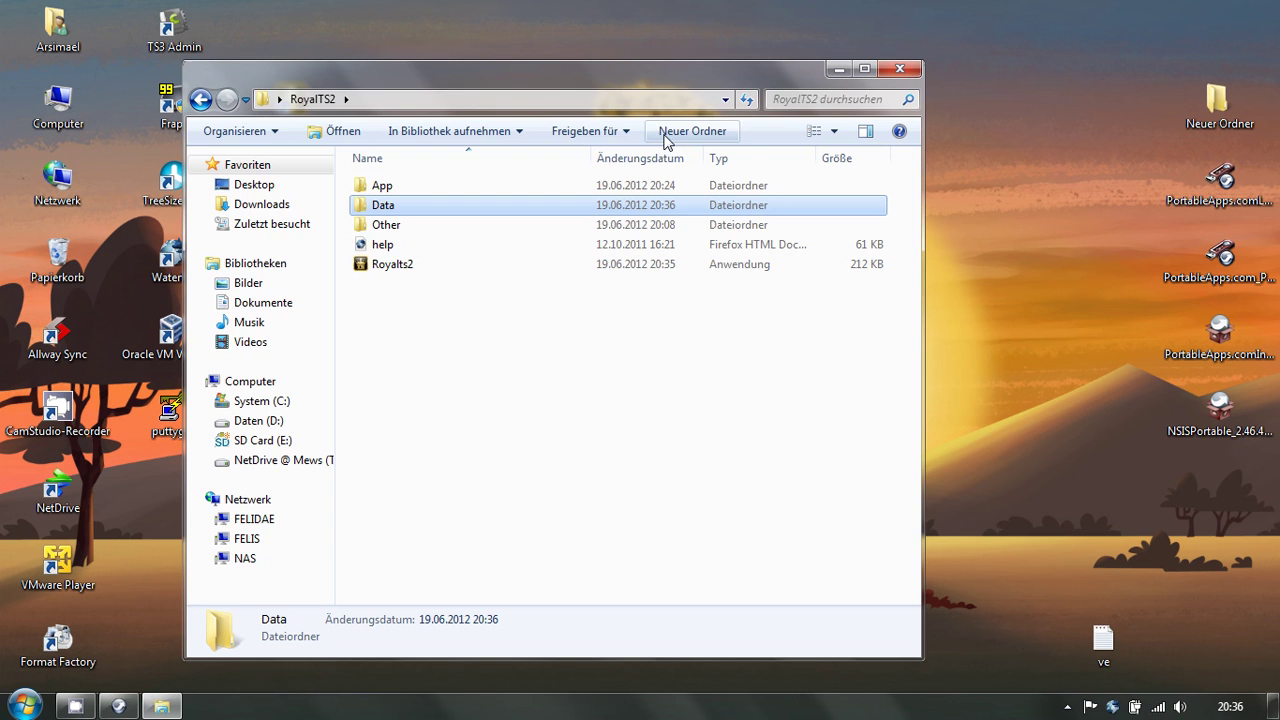
pyautogui.click(900, 70)
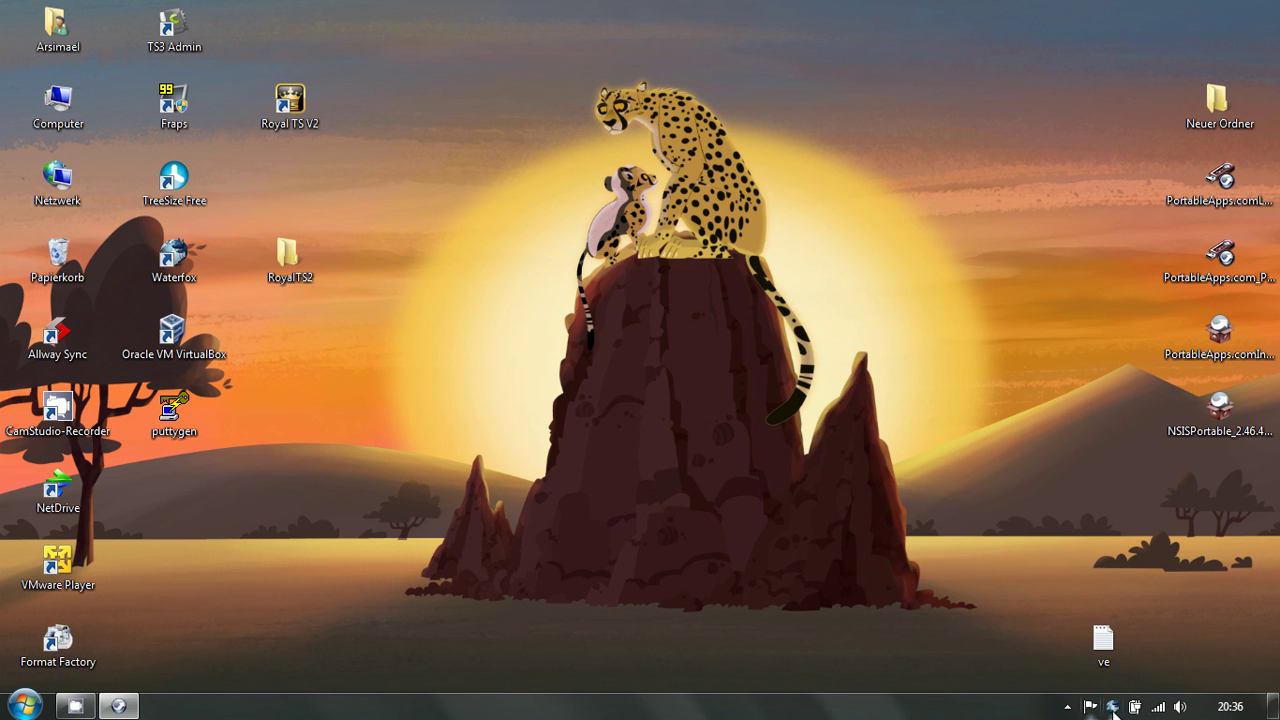
# - Try to create an installer from the desktop's RoyalTS2 folder with PortableApps.com Installer and inspect its log file
pyautogui.click(1067, 706)
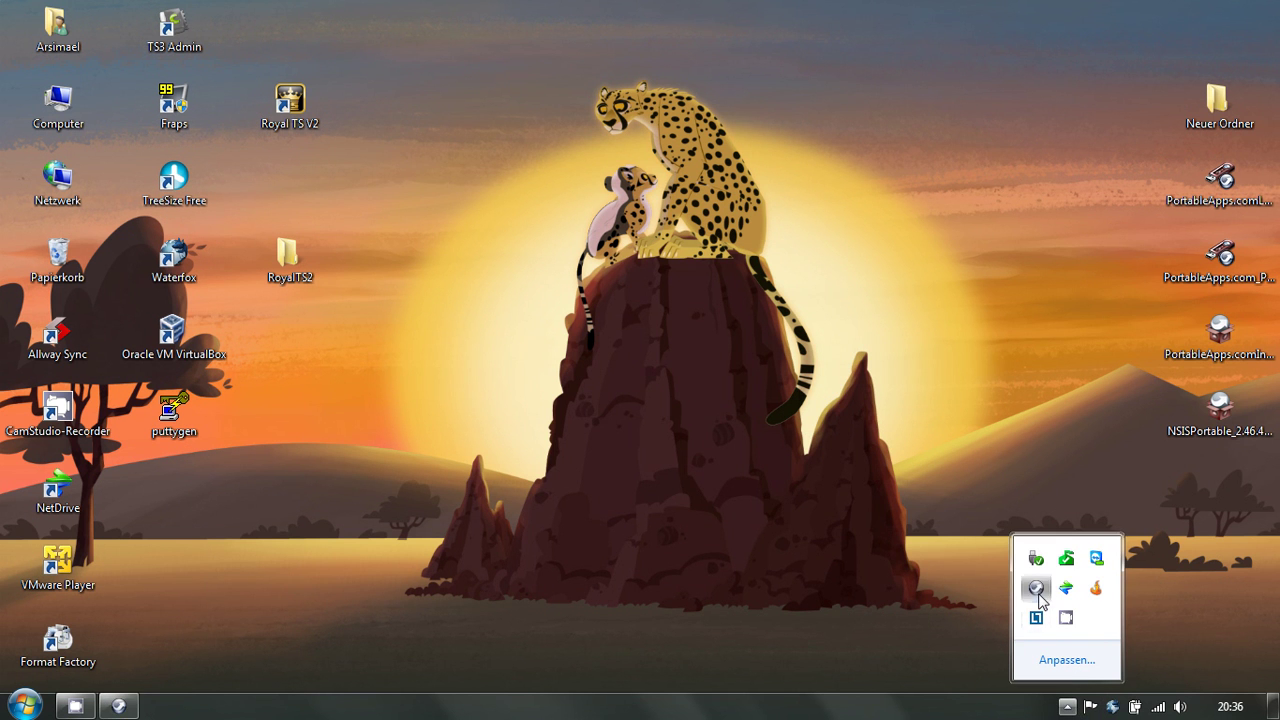
pyautogui.click(1036, 588)
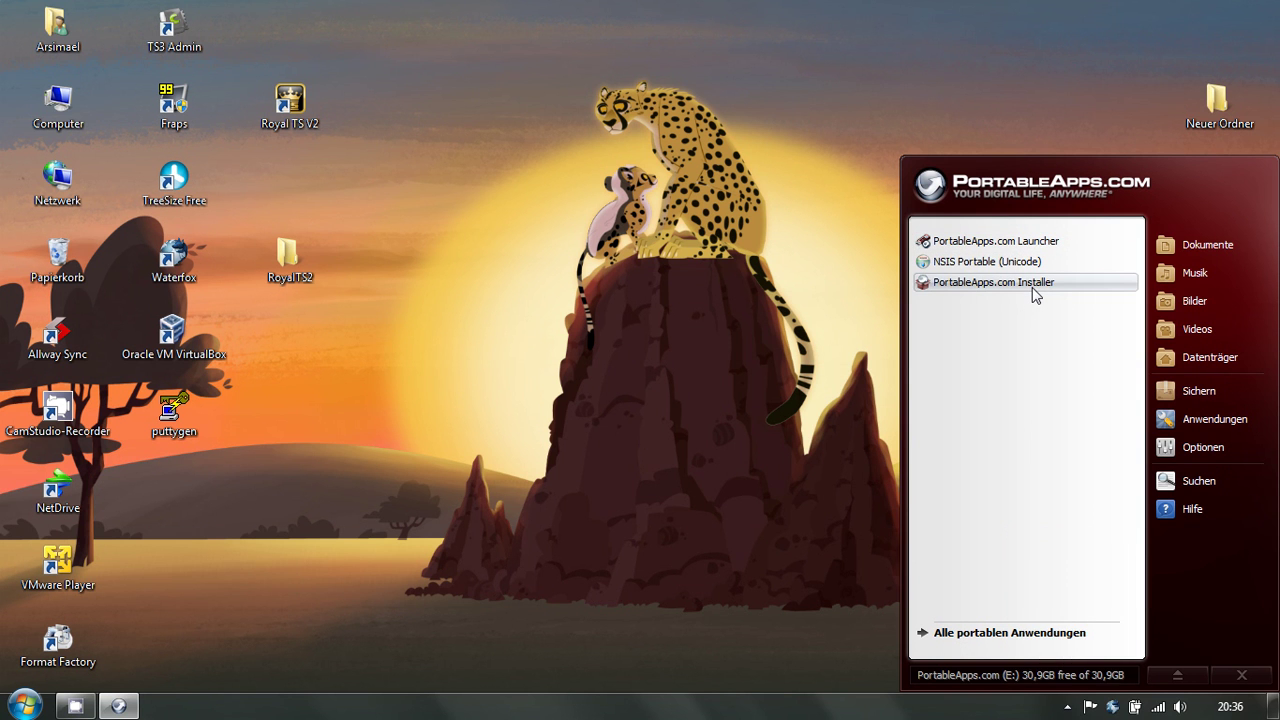
pyautogui.click(1034, 287)
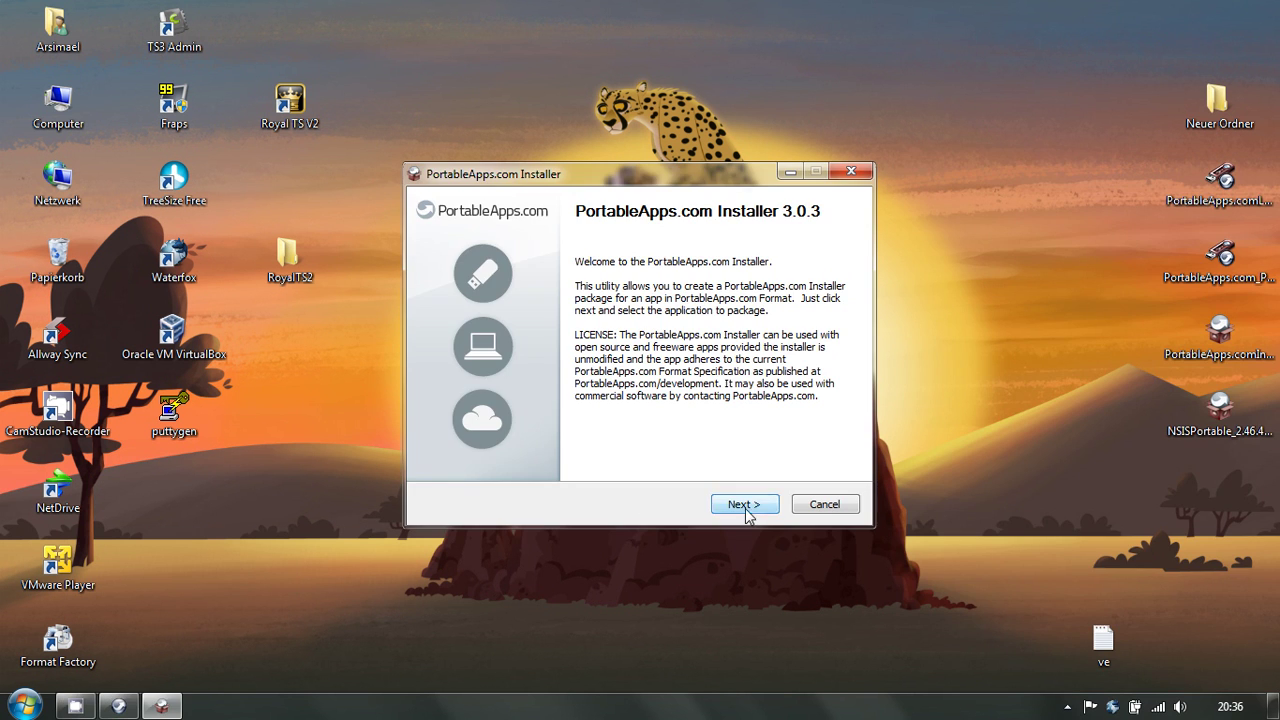
pyautogui.click(745, 504)
pyautogui.click(834, 284)
pyautogui.click(572, 405)
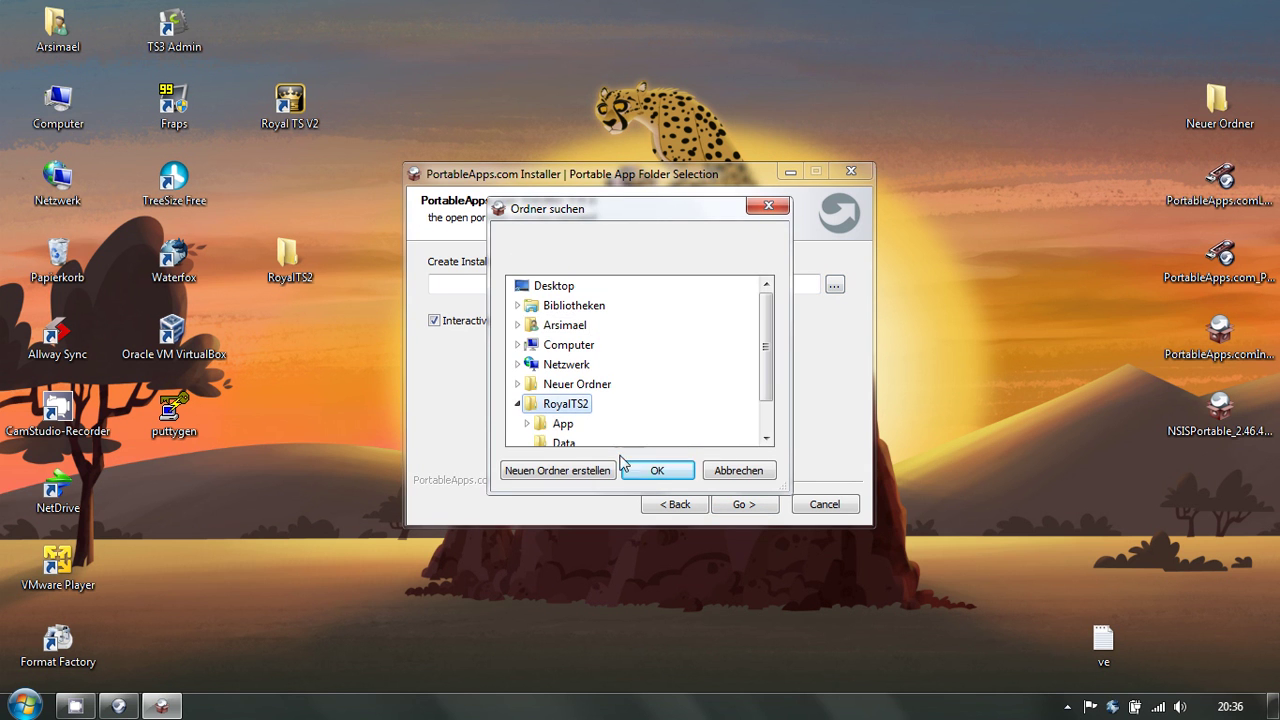
pyautogui.click(656, 470)
pyautogui.click(746, 505)
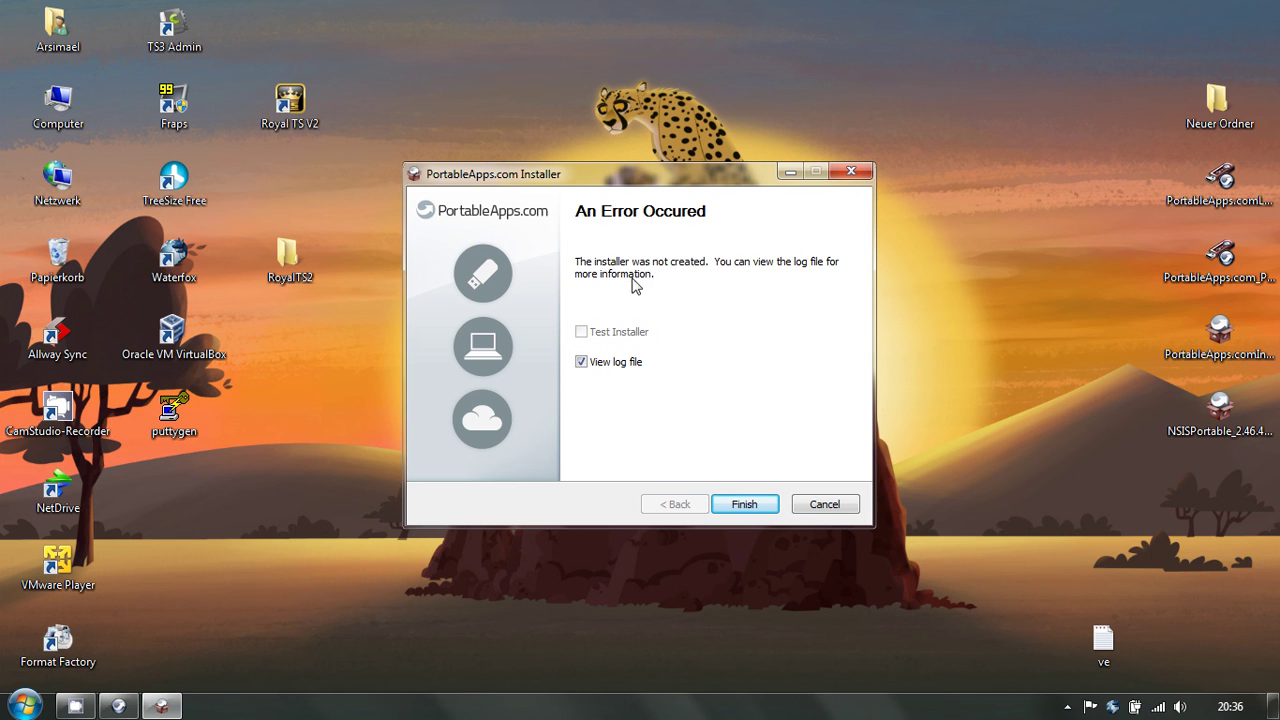
pyautogui.click(760, 504)
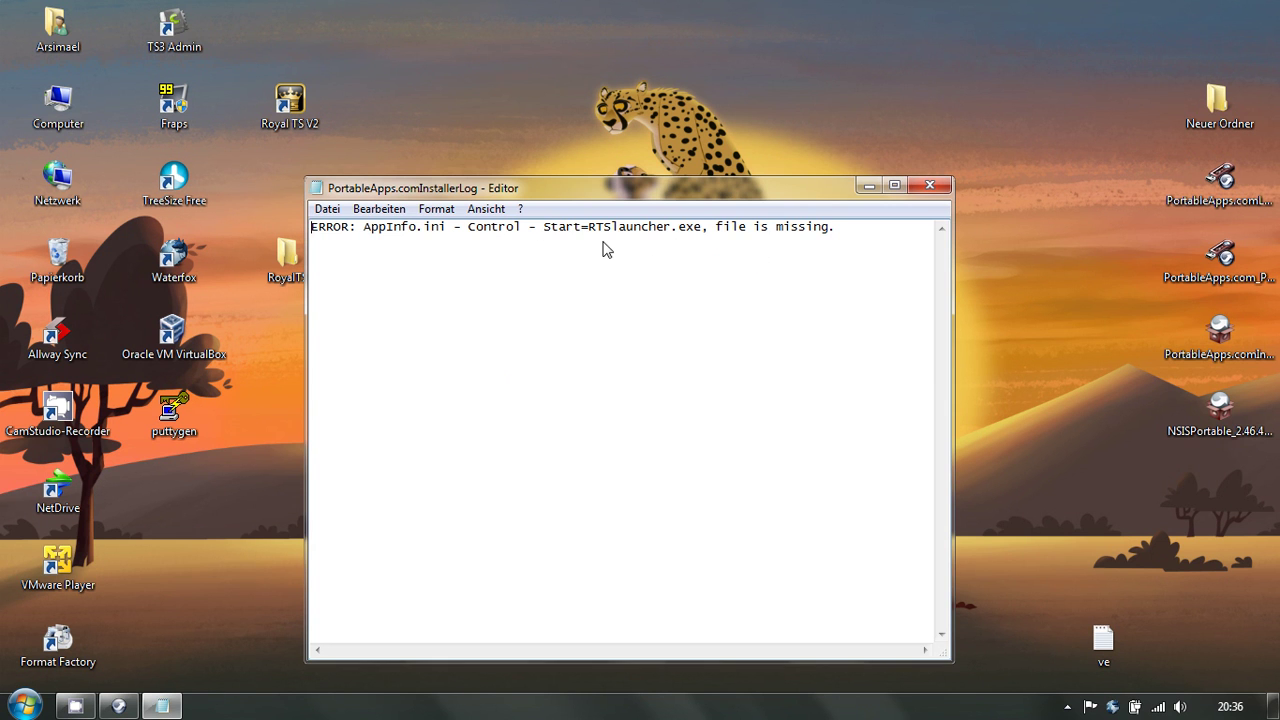
pyautogui.moveTo(587, 230); pyautogui.dragTo(700, 238)
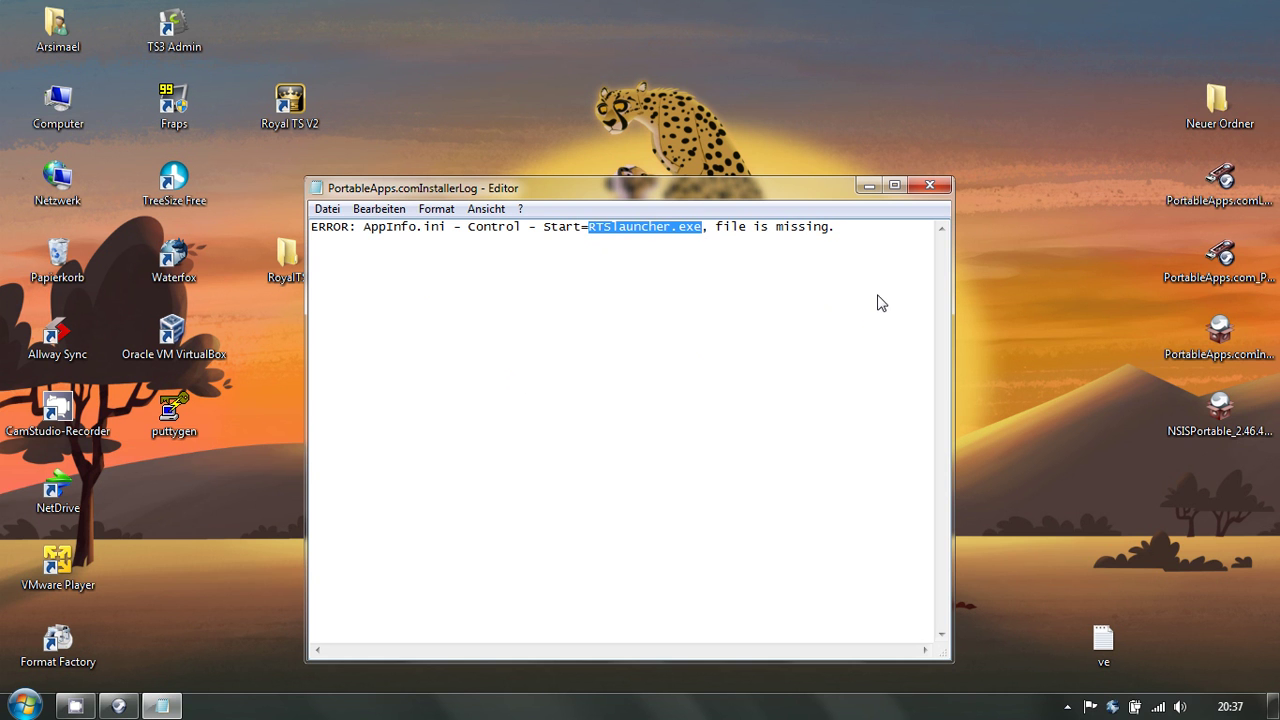
# - Open the appinfo configuration file in the RoyalTS2\App\AppInfo folder
pyautogui.doubleClick(287, 258)
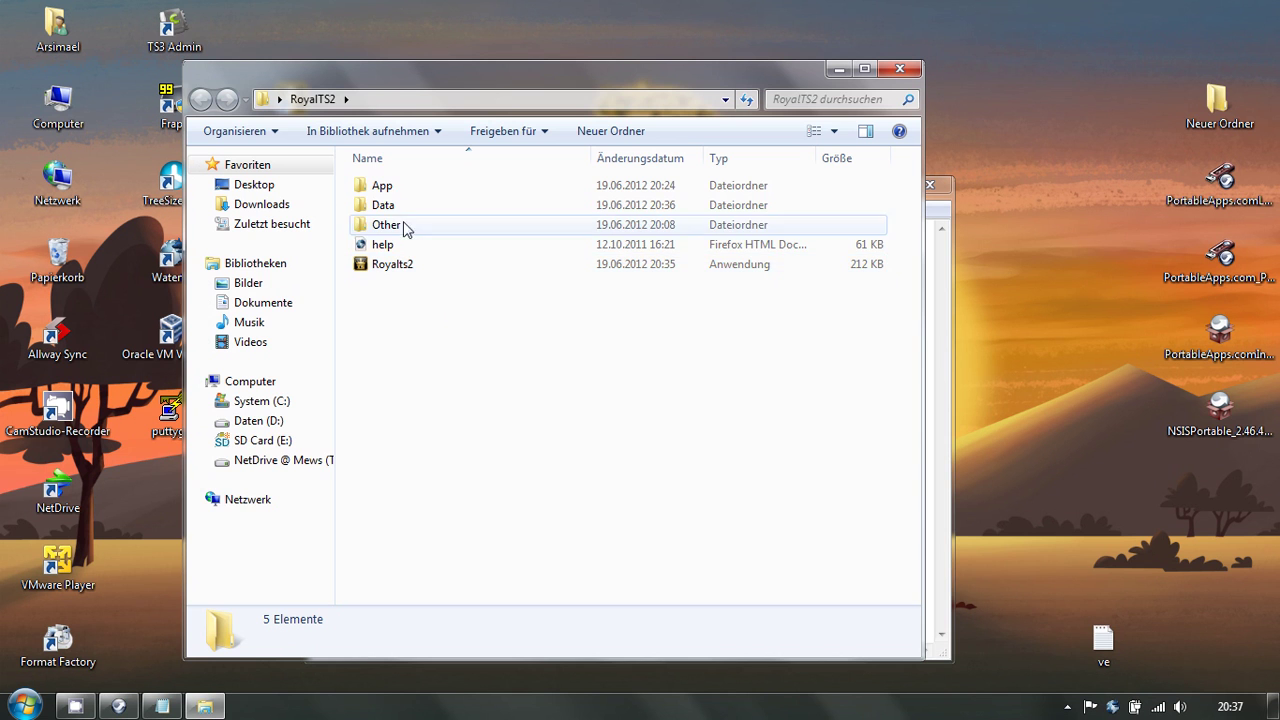
pyautogui.doubleClick(400, 188)
pyautogui.doubleClick(414, 190)
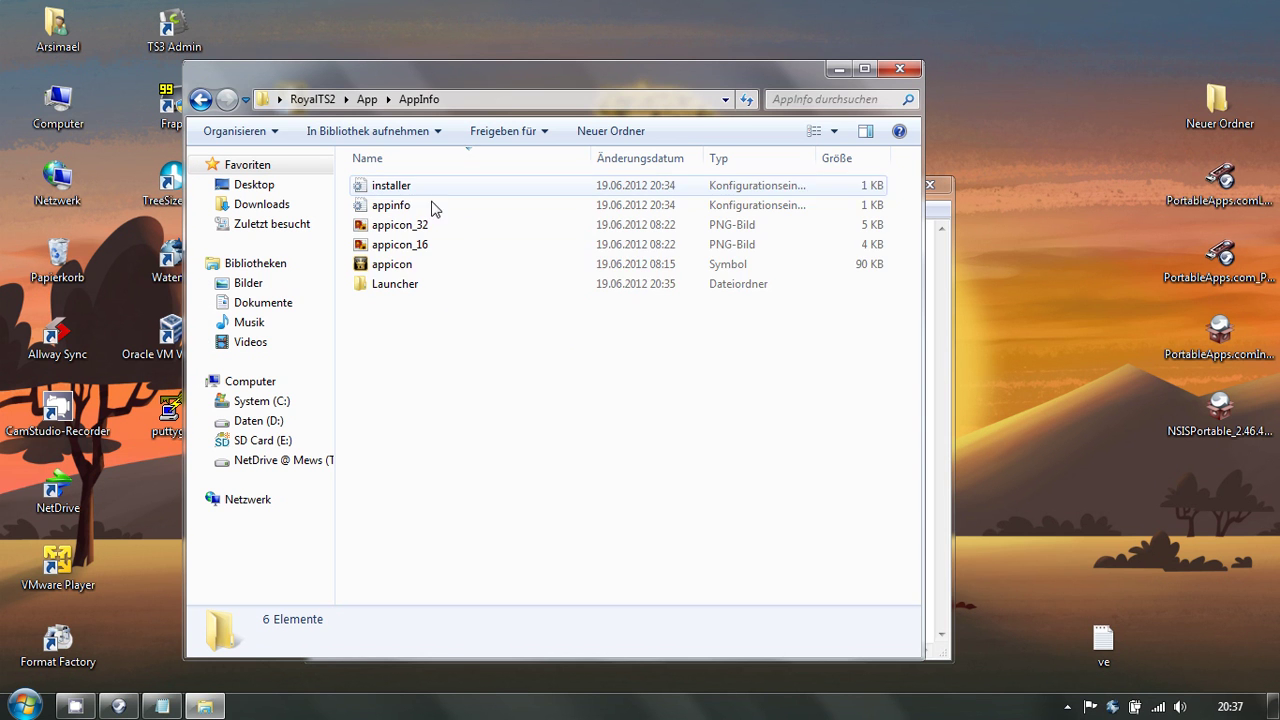
pyautogui.doubleClick(405, 187)
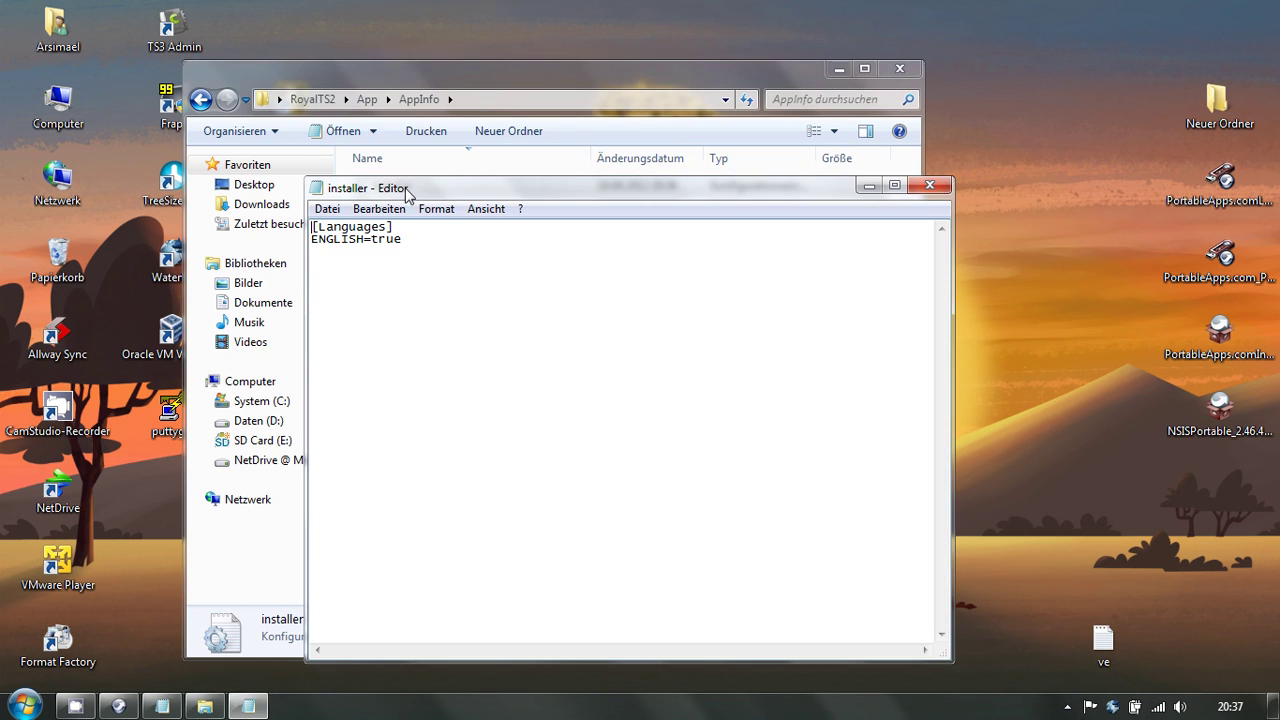
pyautogui.doubleClick(318, 189)
pyautogui.doubleClick(408, 208)
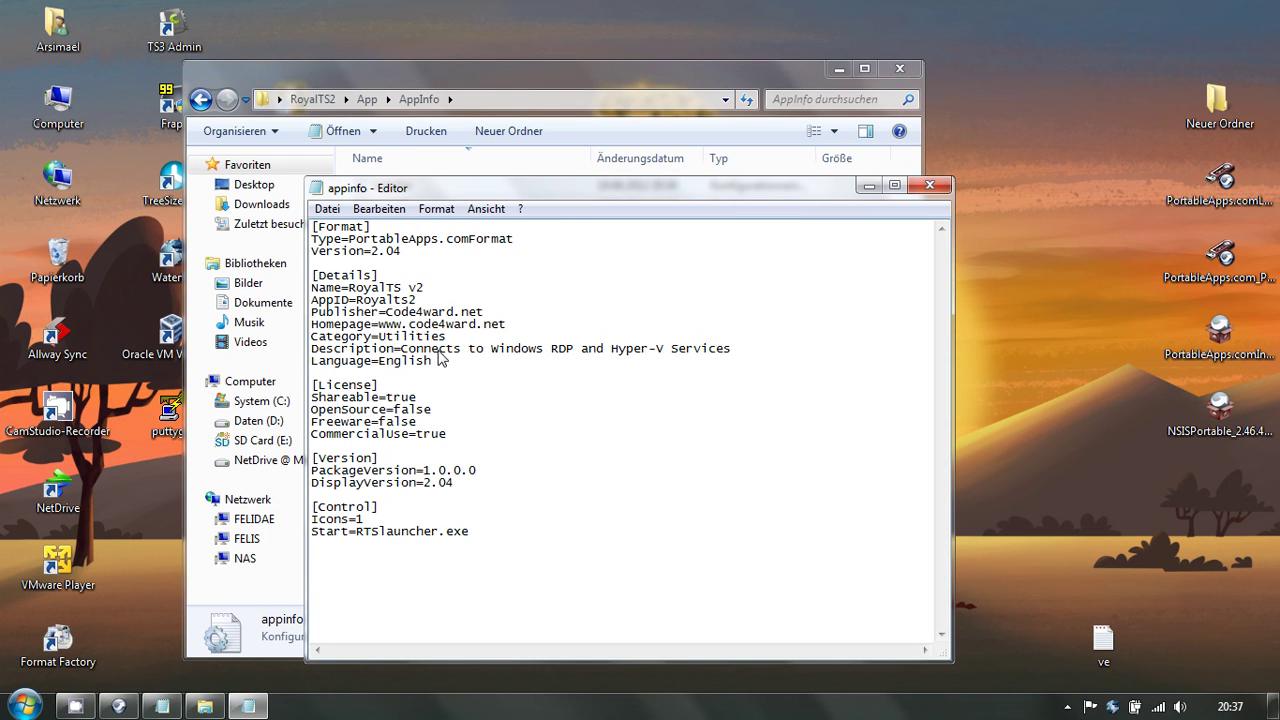
# - Set the Start entry under [Control] to royalts2.exe, save appinfo, and close the folder window and installer log
pyautogui.moveTo(357, 531); pyautogui.dragTo(439, 533)
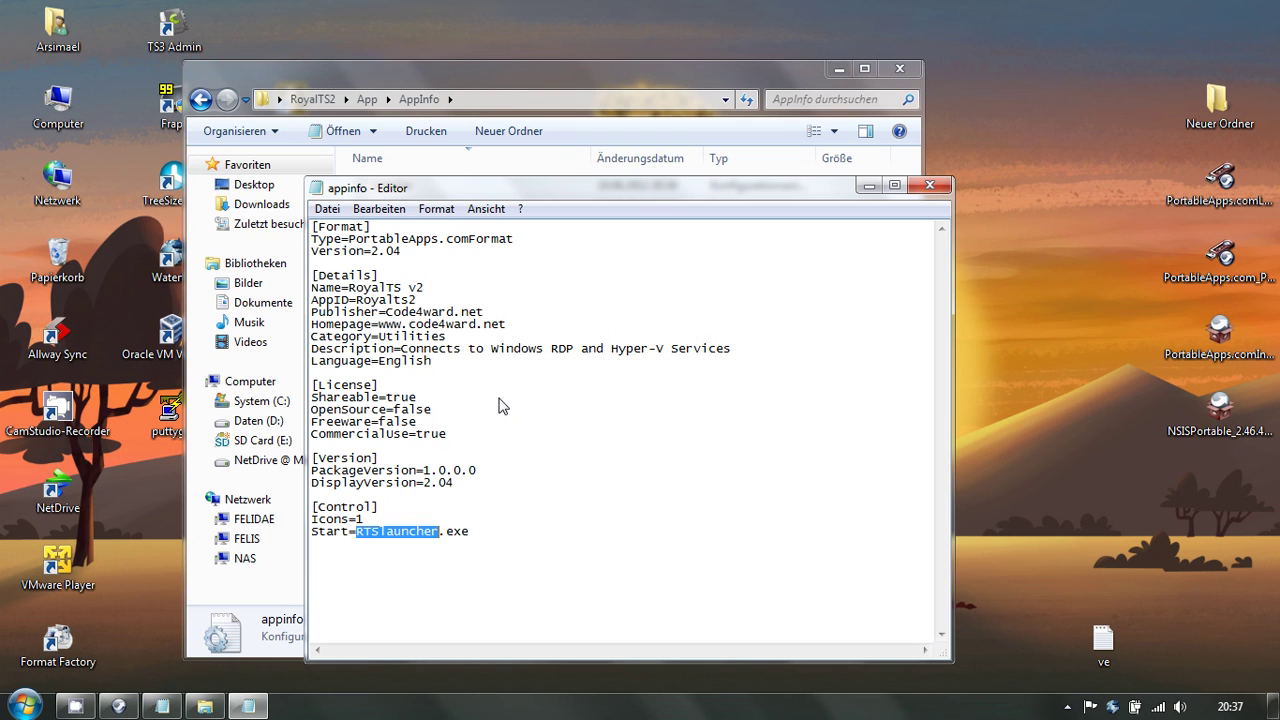
pyautogui.write('ro')
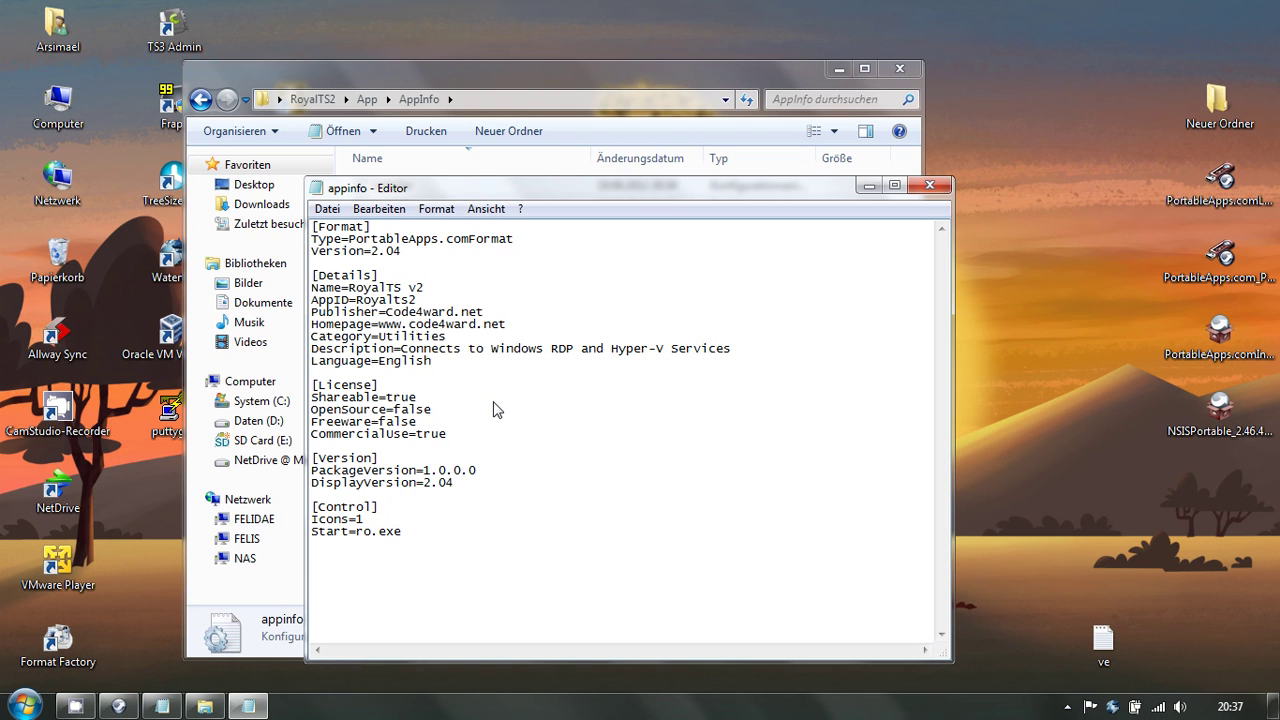
pyautogui.write('yalts')
pyautogui.click(327, 210)
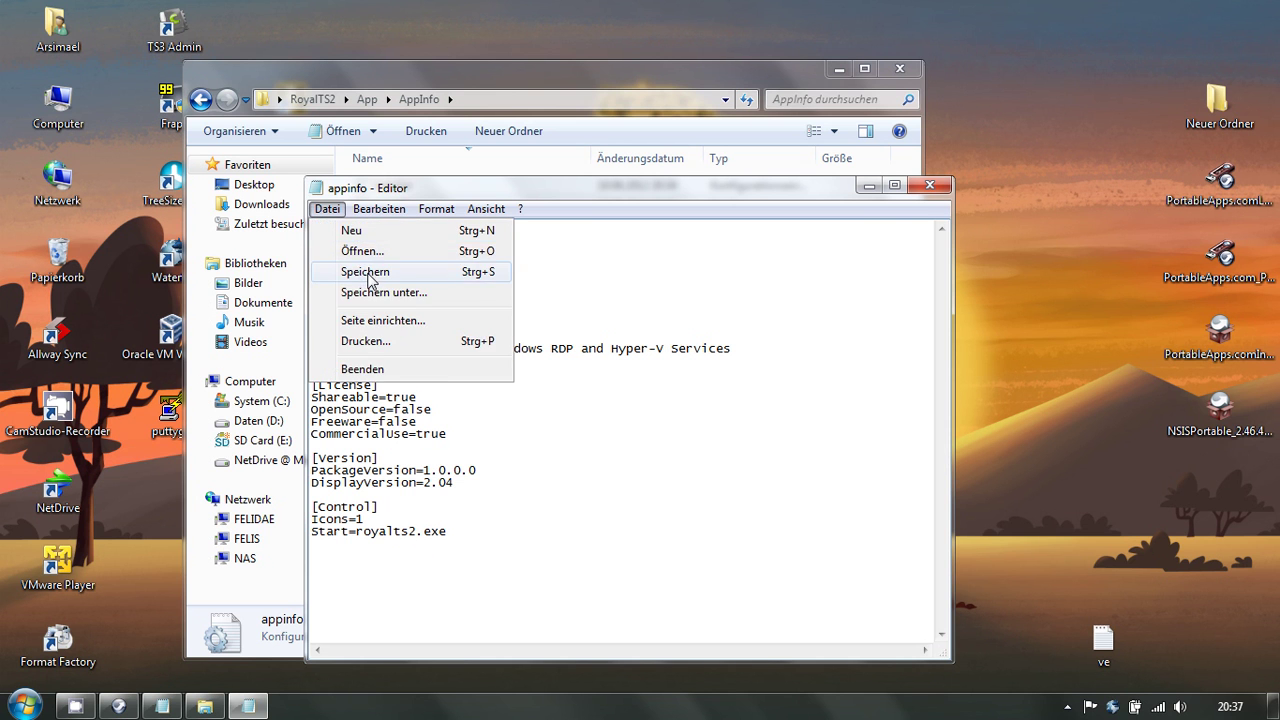
pyautogui.click(366, 268)
pyautogui.click(920, 192)
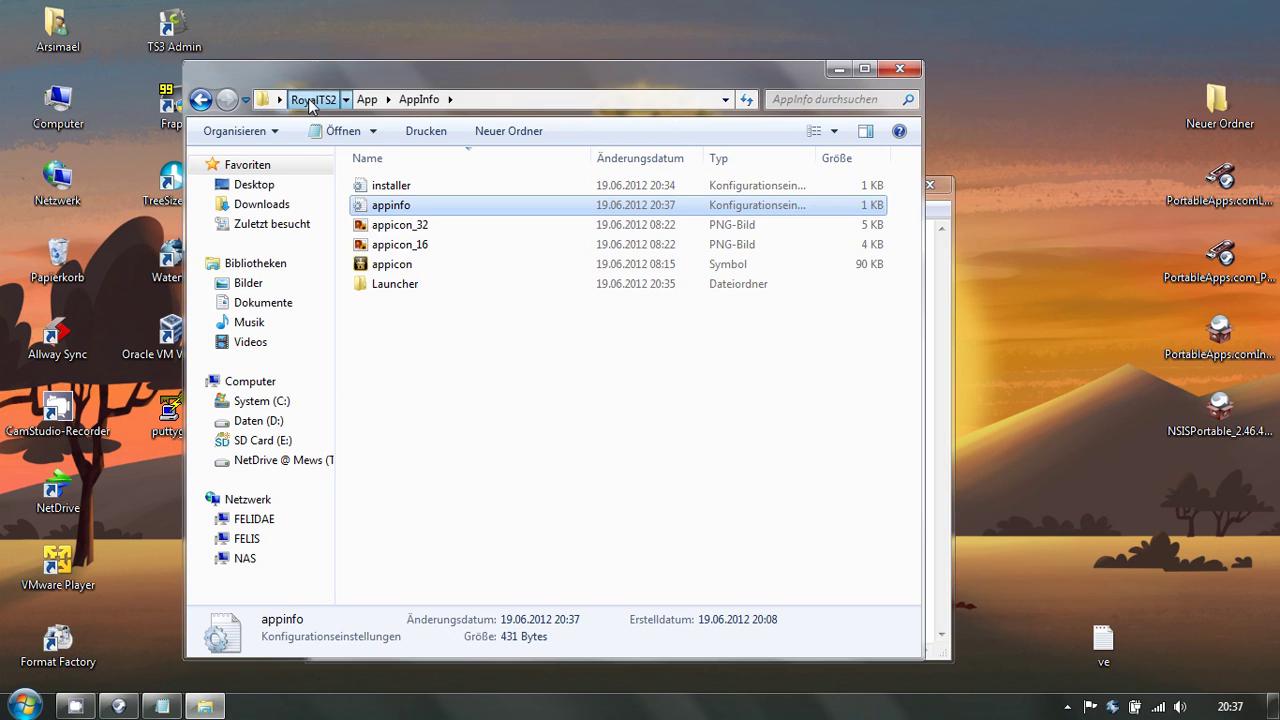
pyautogui.click(312, 99)
pyautogui.click(900, 68)
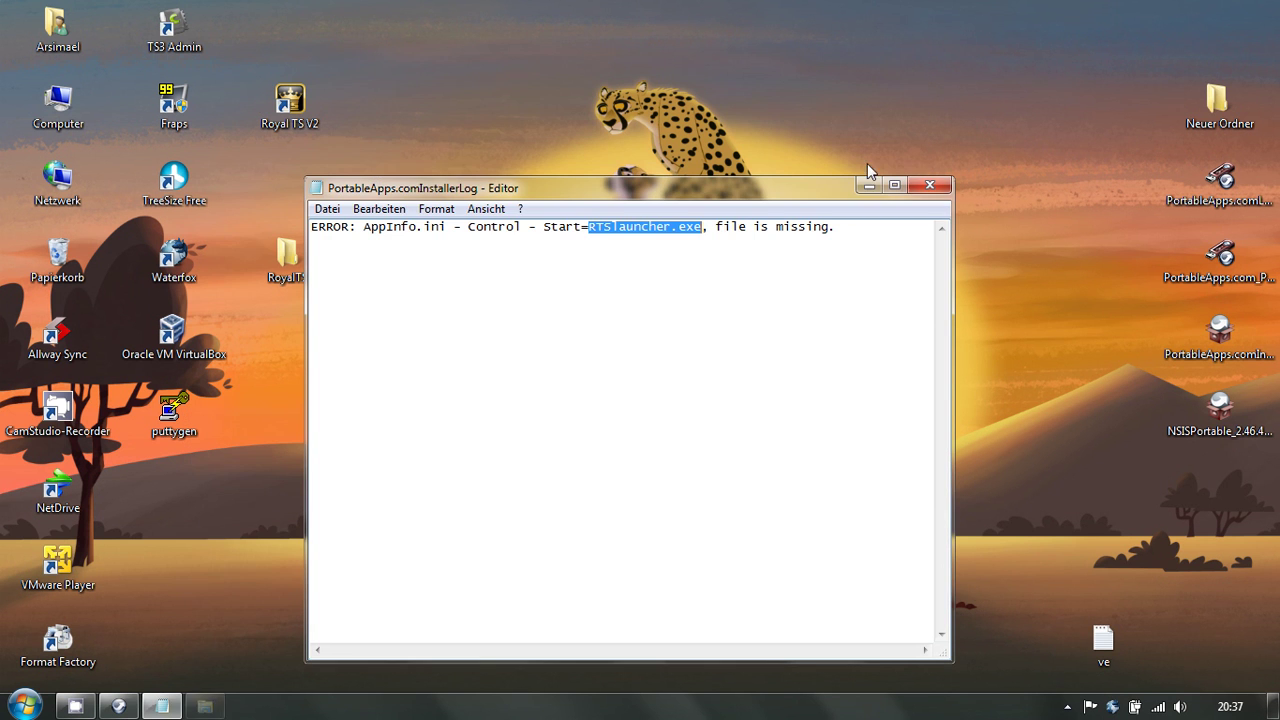
pyautogui.click(934, 188)
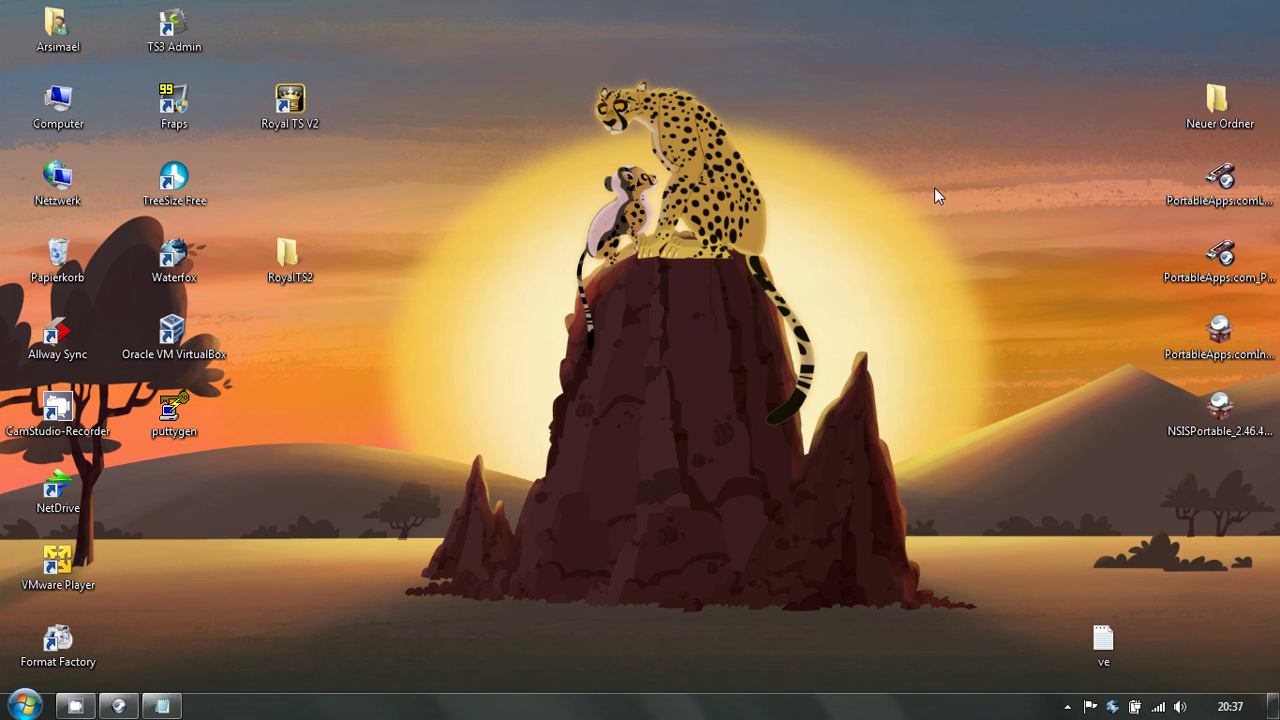
# - Run PortableApps.com Installer again to build the installer from the RoyalTS2 folder and minimize it while it works
pyautogui.click(1067, 706)
pyautogui.click(1036, 558)
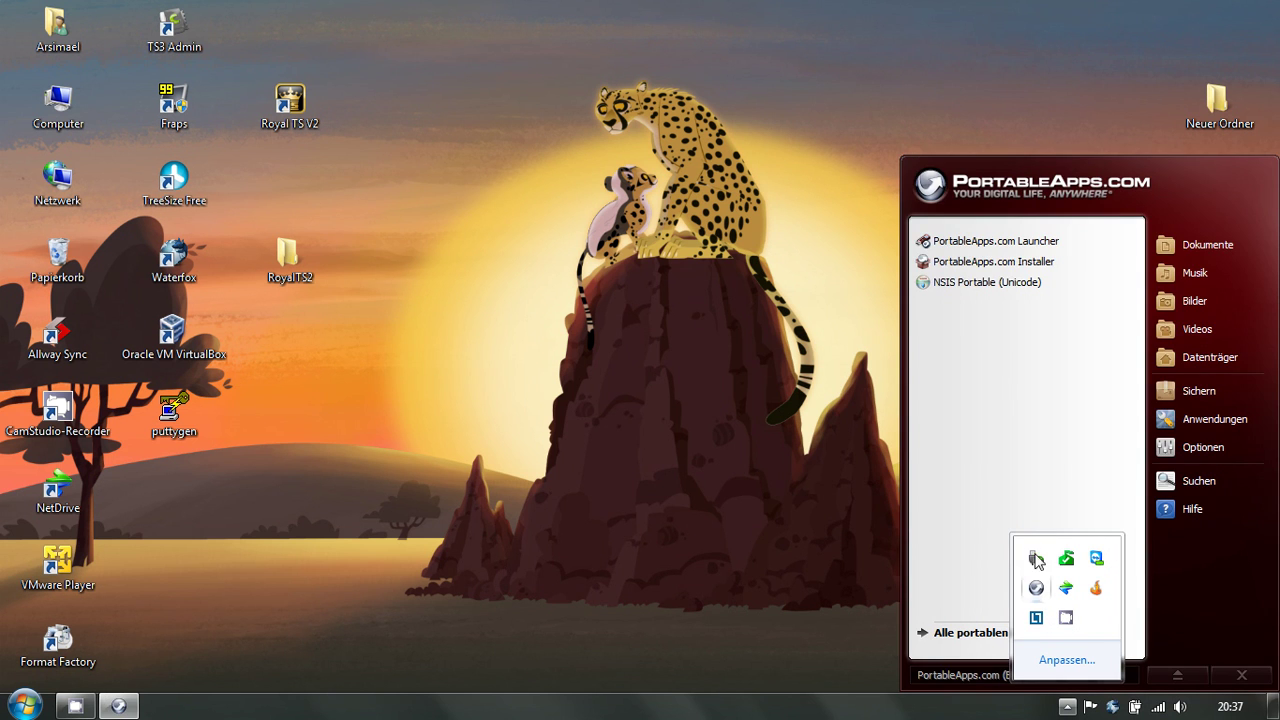
pyautogui.click(960, 261)
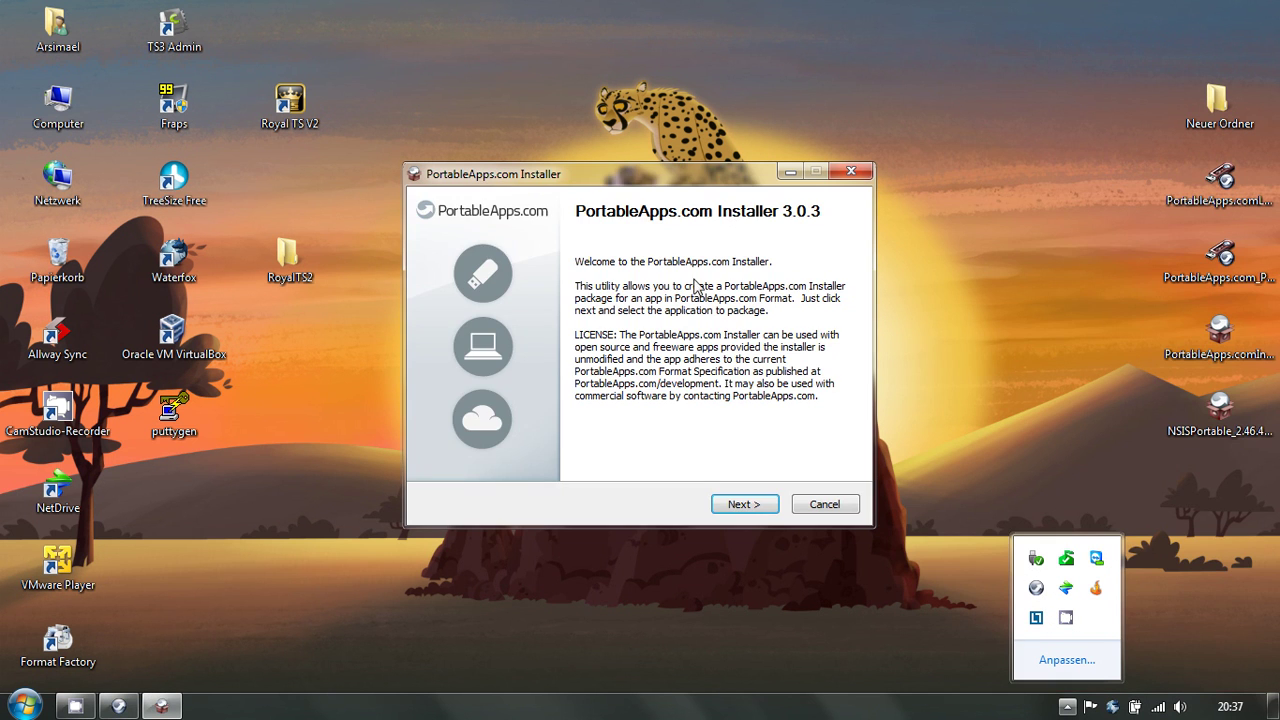
pyautogui.click(756, 512)
pyautogui.click(756, 512)
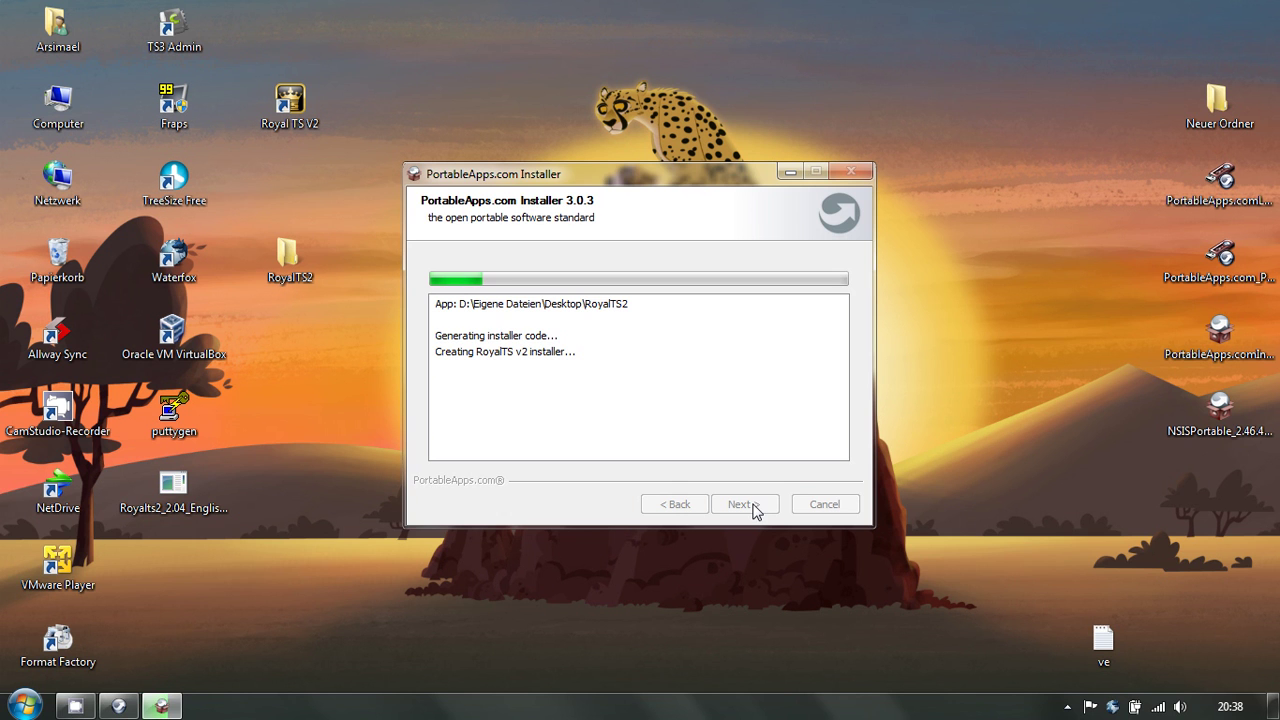
pyautogui.click(786, 174)
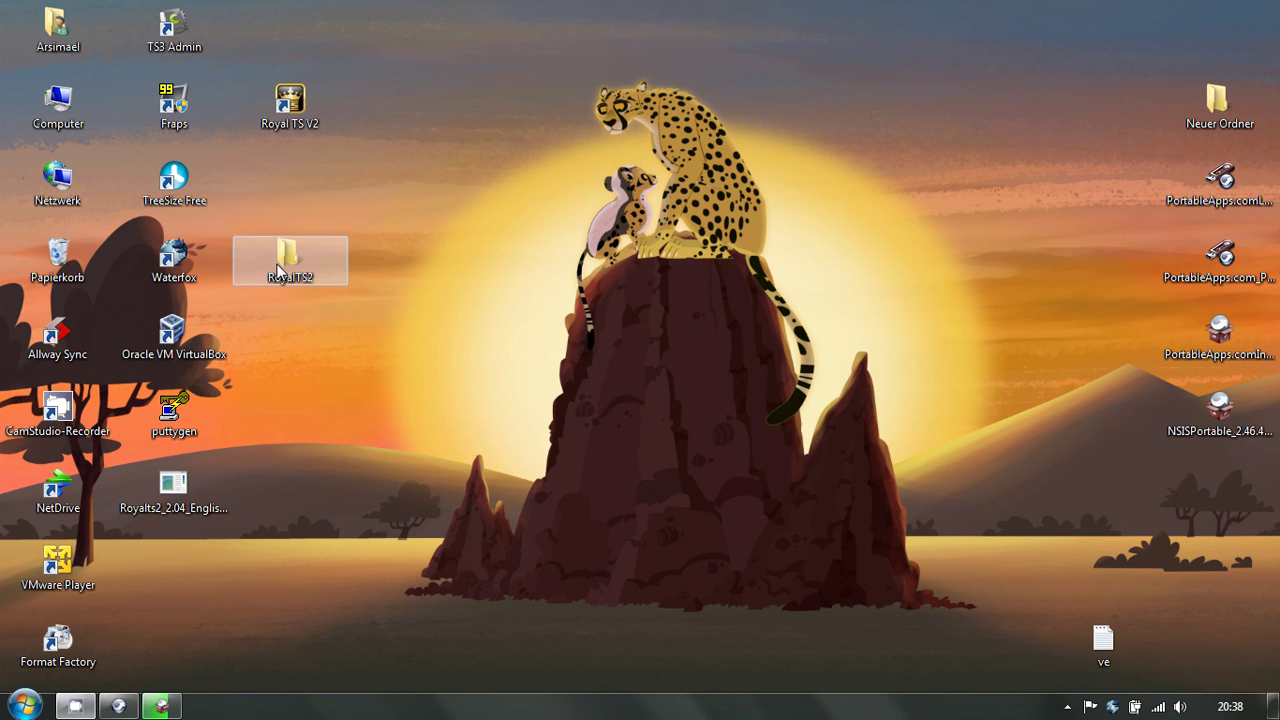
# - Move the RoyalTS2 folder icon closer to Neuer Ordner on the desktop, open the folder and shift its window off the new installer file
pyautogui.moveTo(295, 244); pyautogui.dragTo(978, 113)
pyautogui.doubleClick(978, 113)
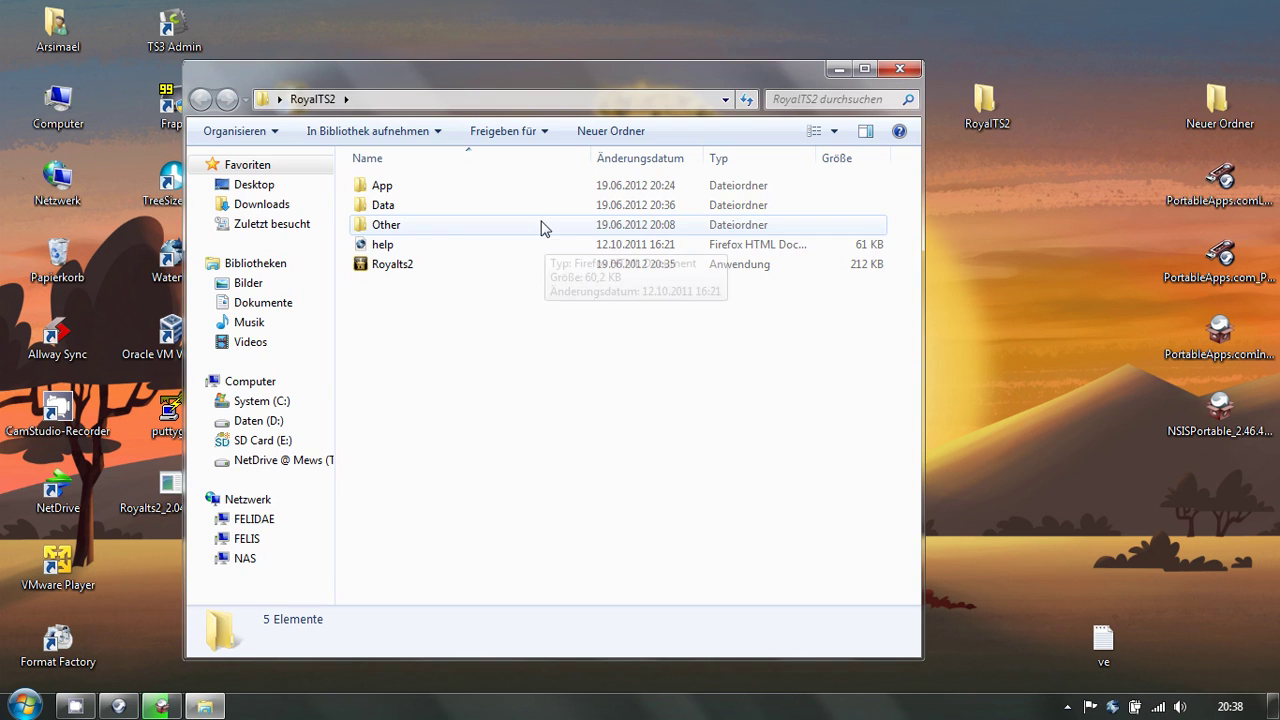
pyautogui.moveTo(414, 68); pyautogui.dragTo(547, 54)
pyautogui.click(518, 176)
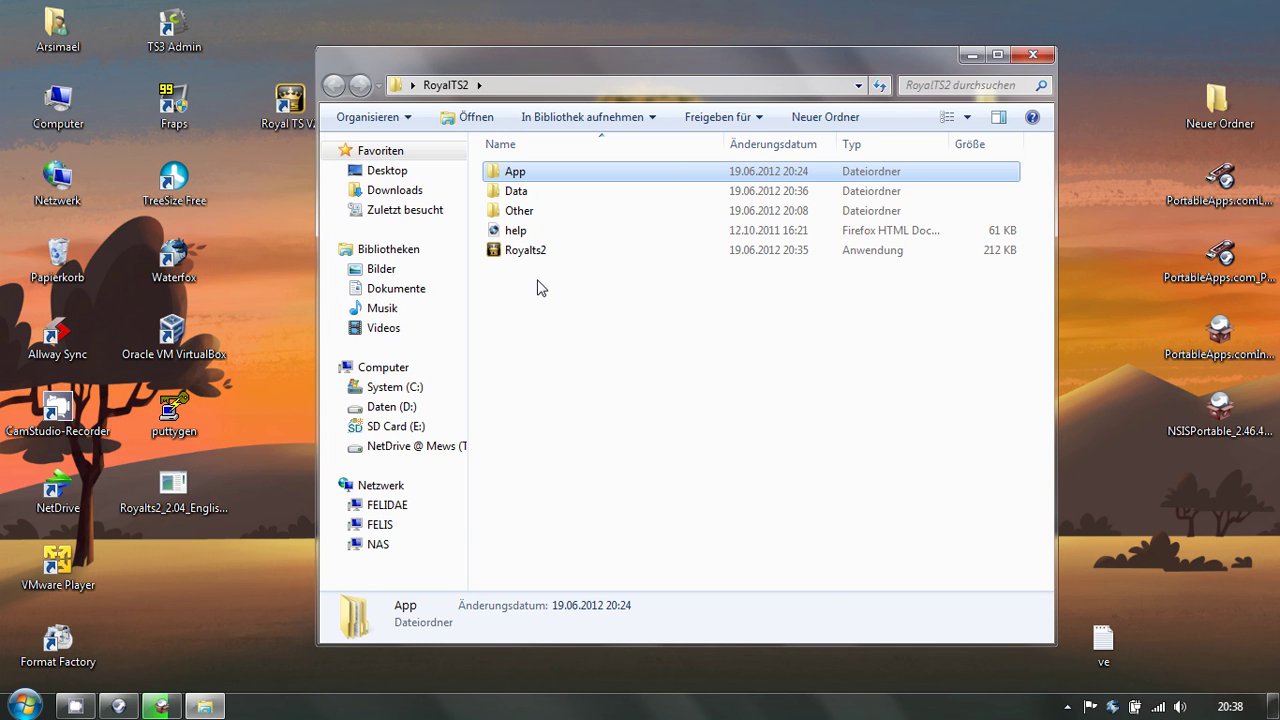
pyautogui.click(543, 250)
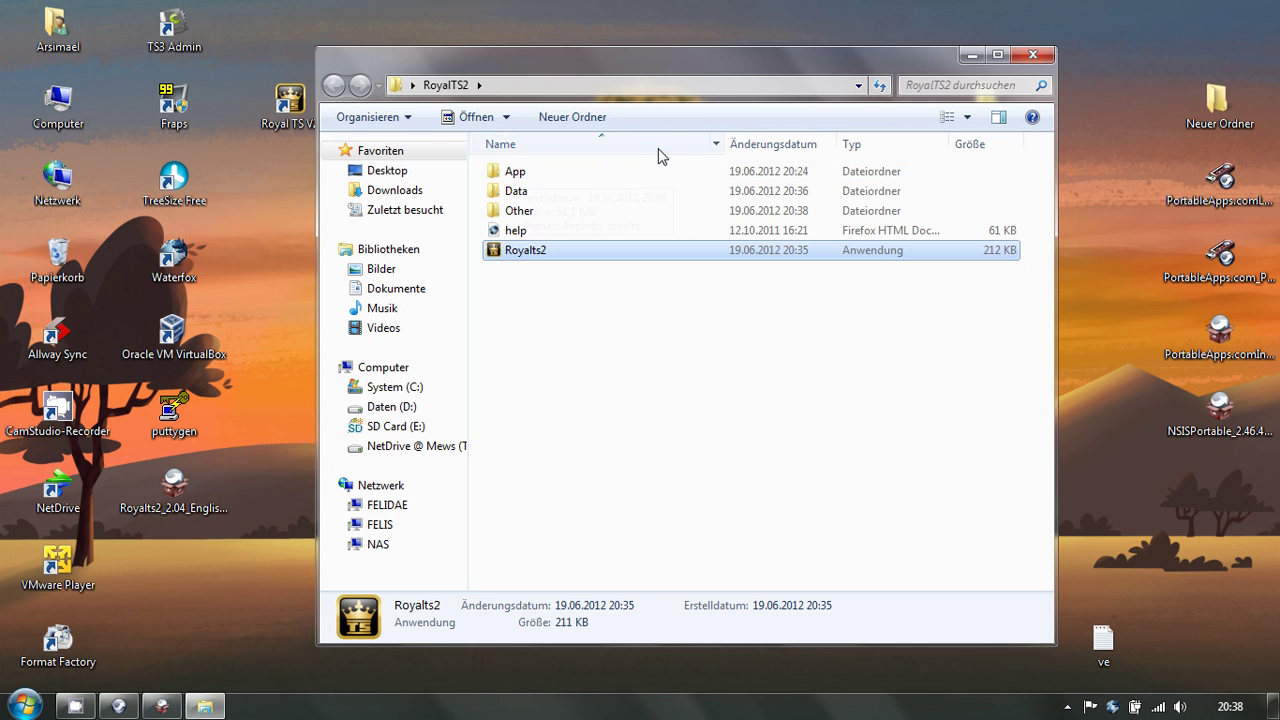
# - Examine the program files in the App\royalts folder
pyautogui.doubleClick(517, 173)
pyautogui.doubleClick(521, 190)
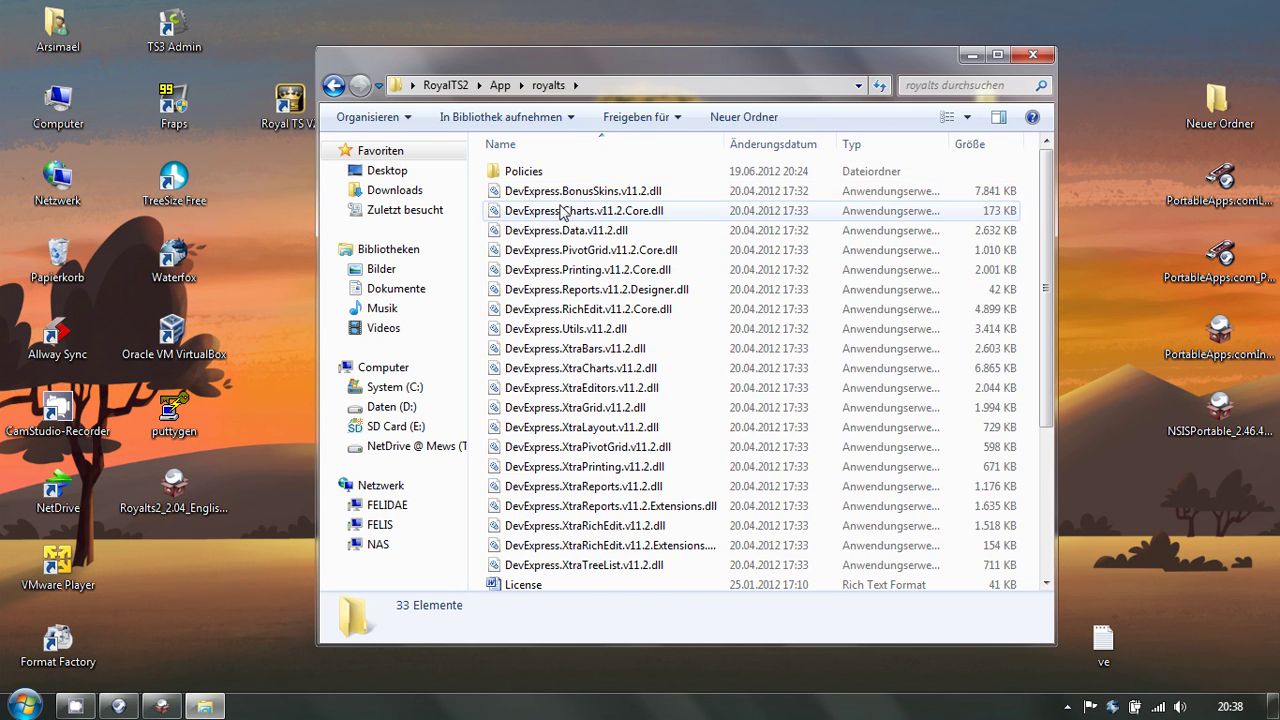
pyautogui.scroll(-4, 567, 313)
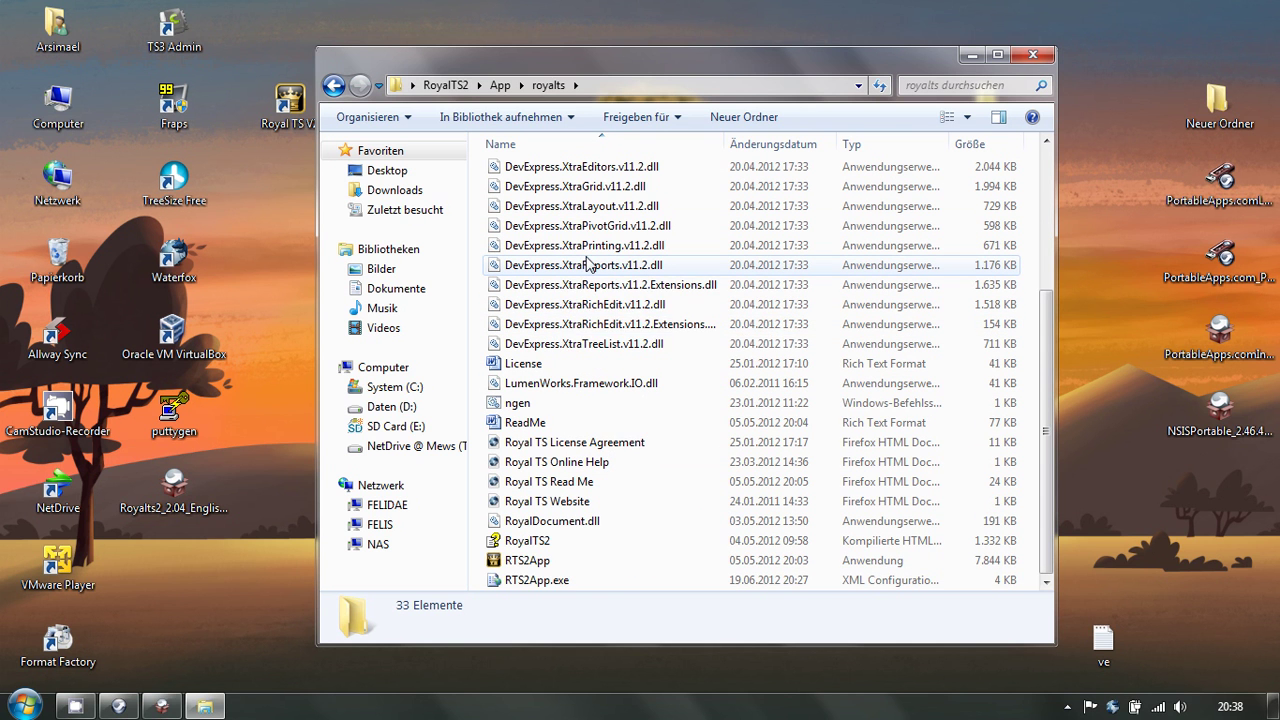
# - Check the RTS2App program file in the royalts folder, review the appinfo file in AppInfo and close it
pyautogui.click(506, 566)
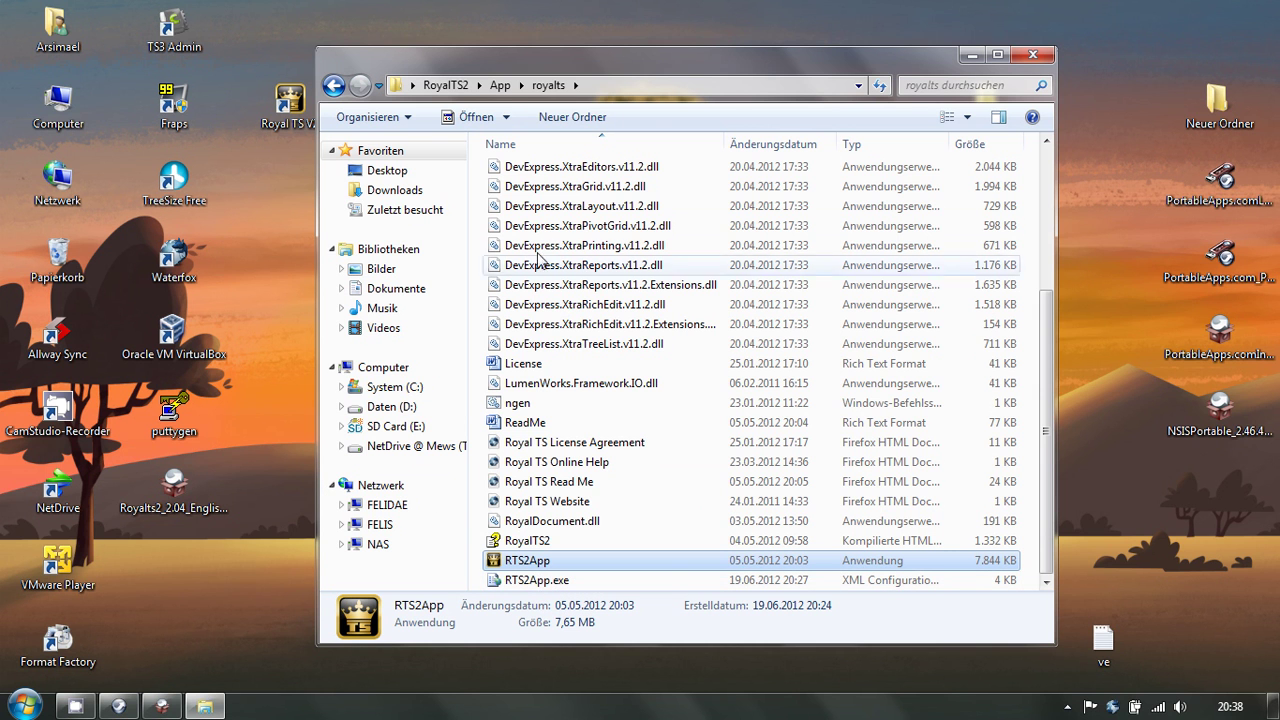
pyautogui.click(500, 86)
pyautogui.doubleClick(551, 171)
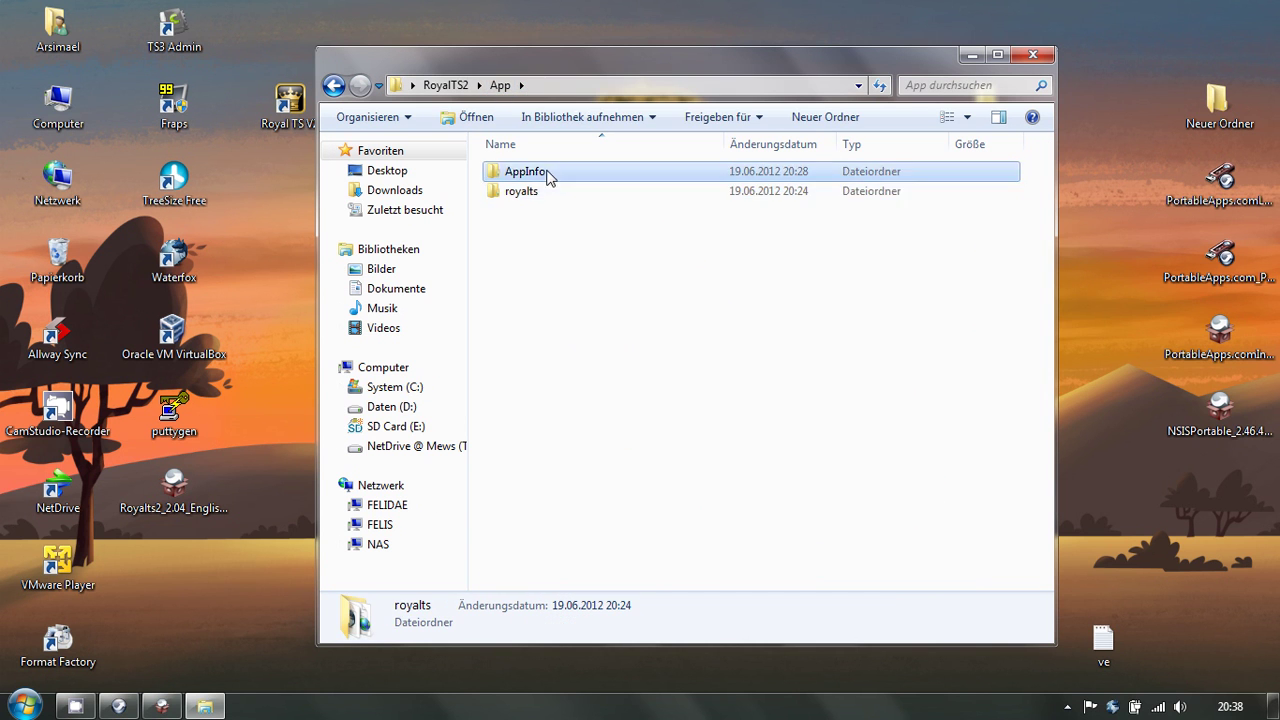
pyautogui.click(538, 200)
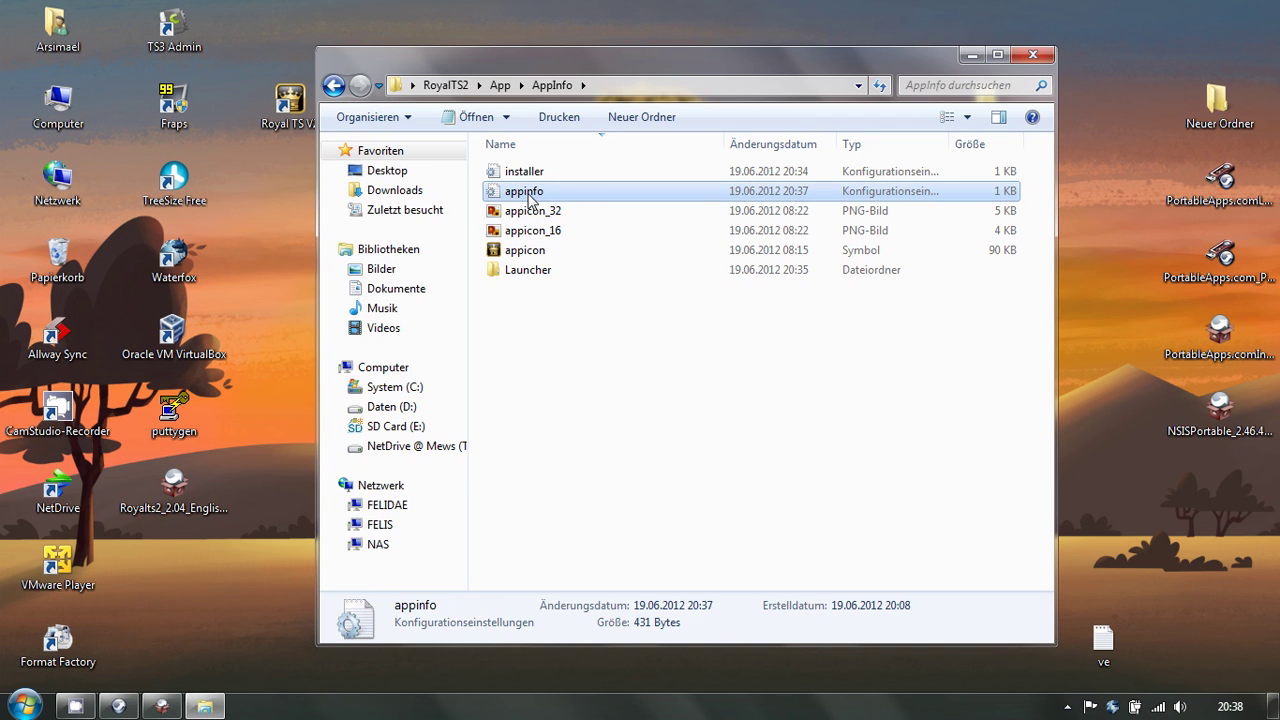
pyautogui.doubleClick(533, 201)
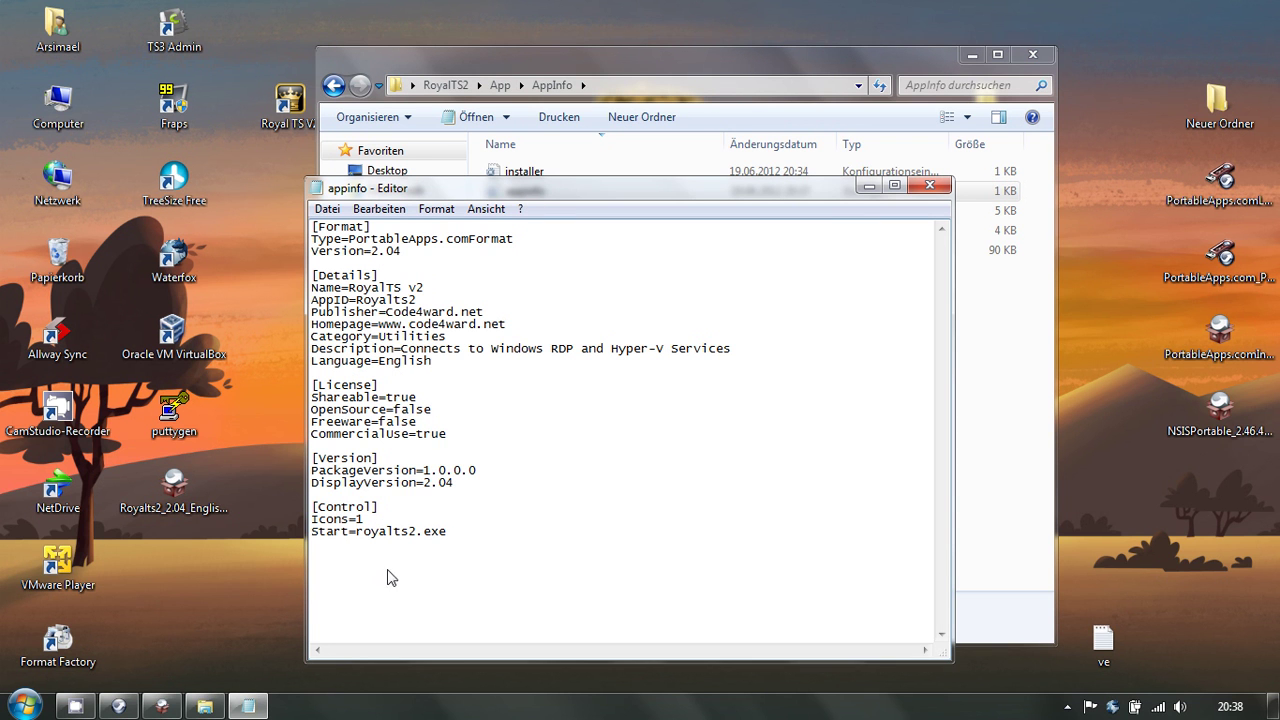
pyautogui.click(926, 187)
# - Check the executable name in the ProgramExecutable entry of the Launcher folder's Royalts2 file and close the file
pyautogui.click(569, 270)
pyautogui.doubleClick(569, 270)
pyautogui.doubleClick(531, 177)
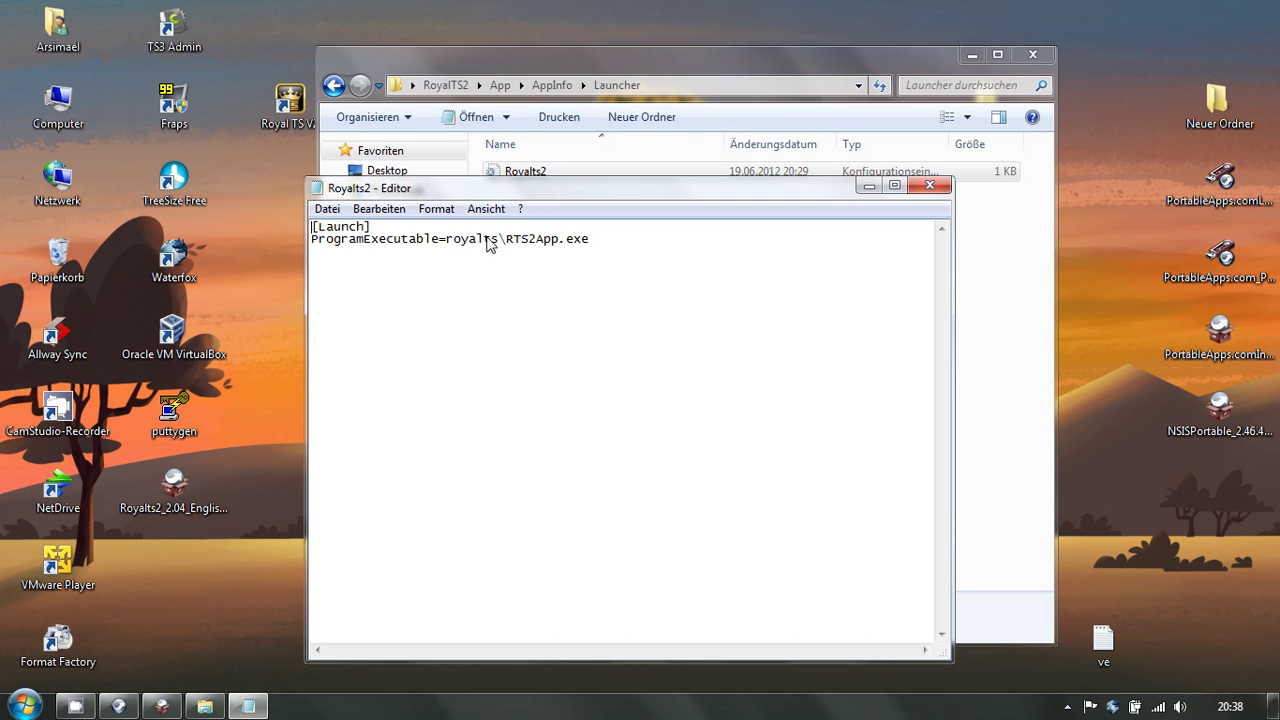
pyautogui.moveTo(507, 241); pyautogui.dragTo(594, 247)
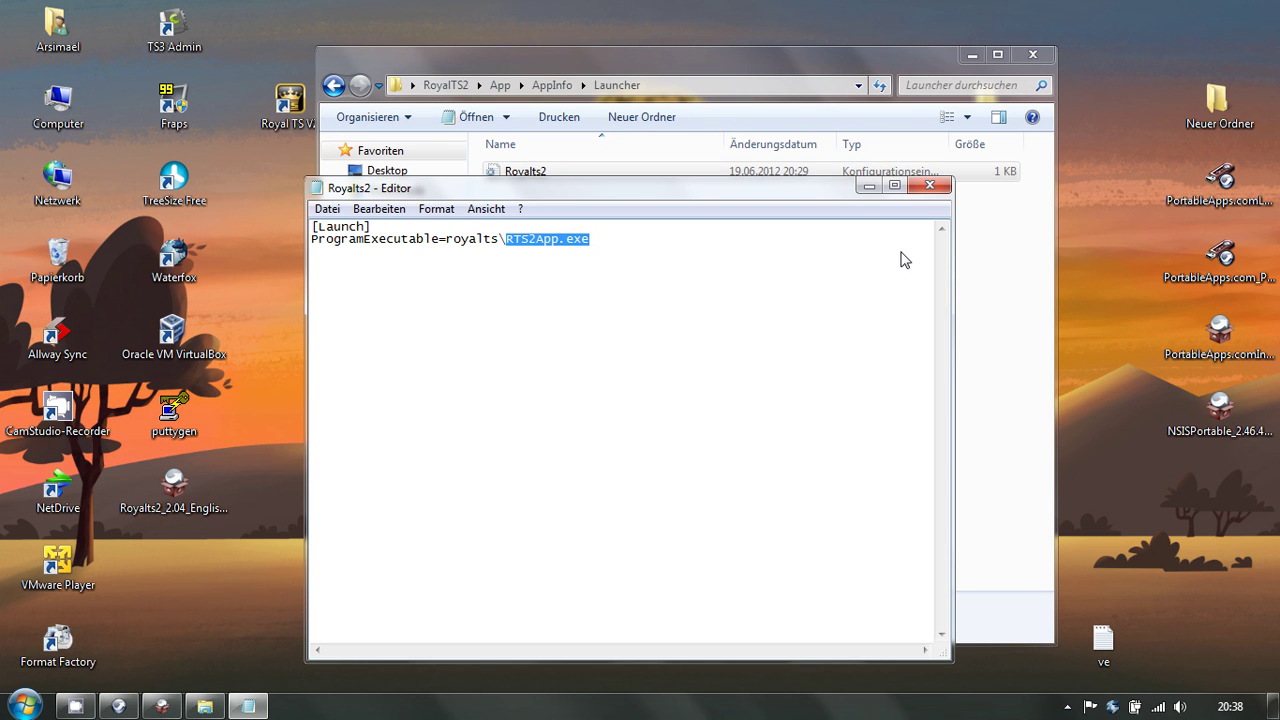
pyautogui.click(929, 186)
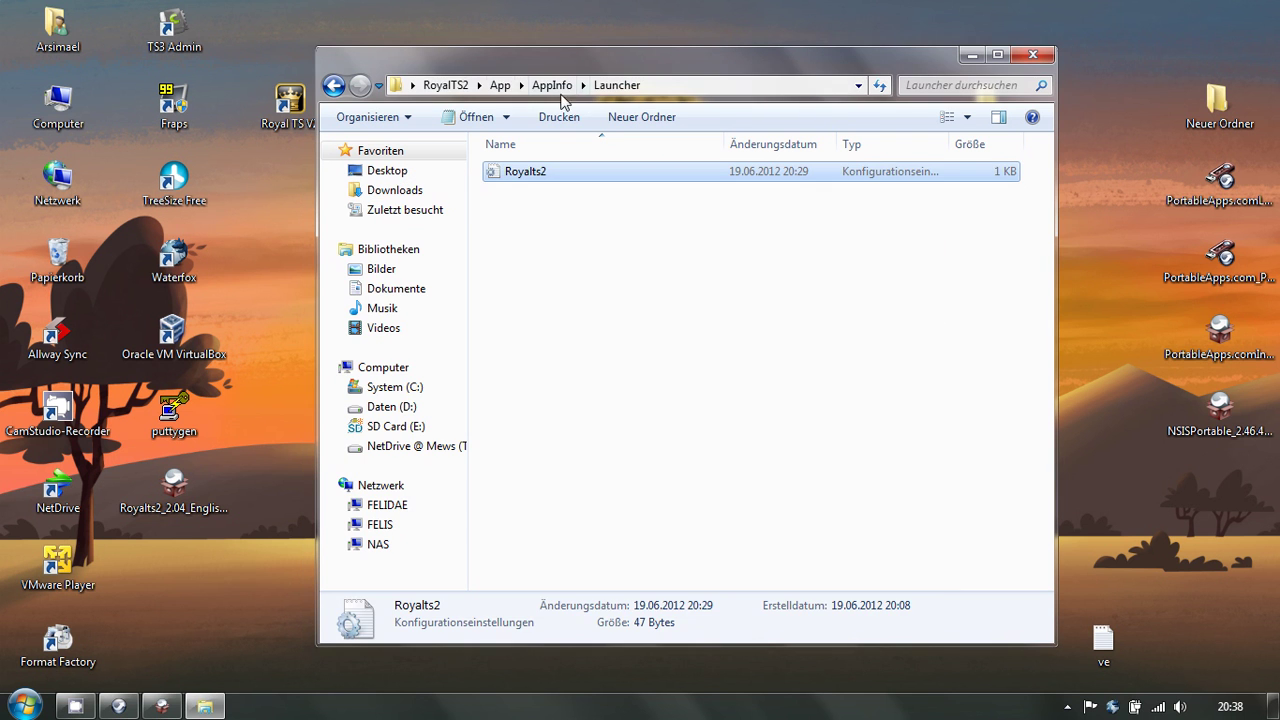
# - Close the folder window, move the RoyalTS2 folder from the desktop into PortableApps on SD Card (E:), and close that window
pyautogui.click(466, 85)
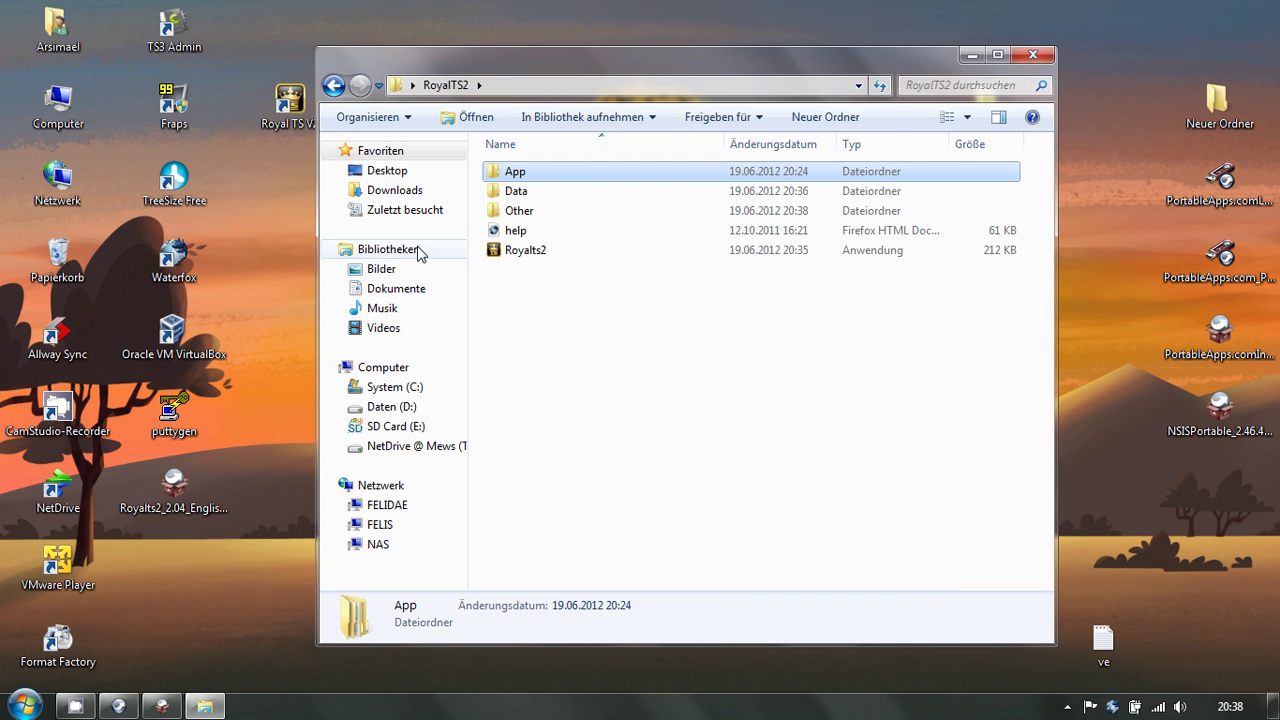
pyautogui.click(1032, 54)
pyautogui.moveTo(987, 100); pyautogui.dragTo(985, 185)
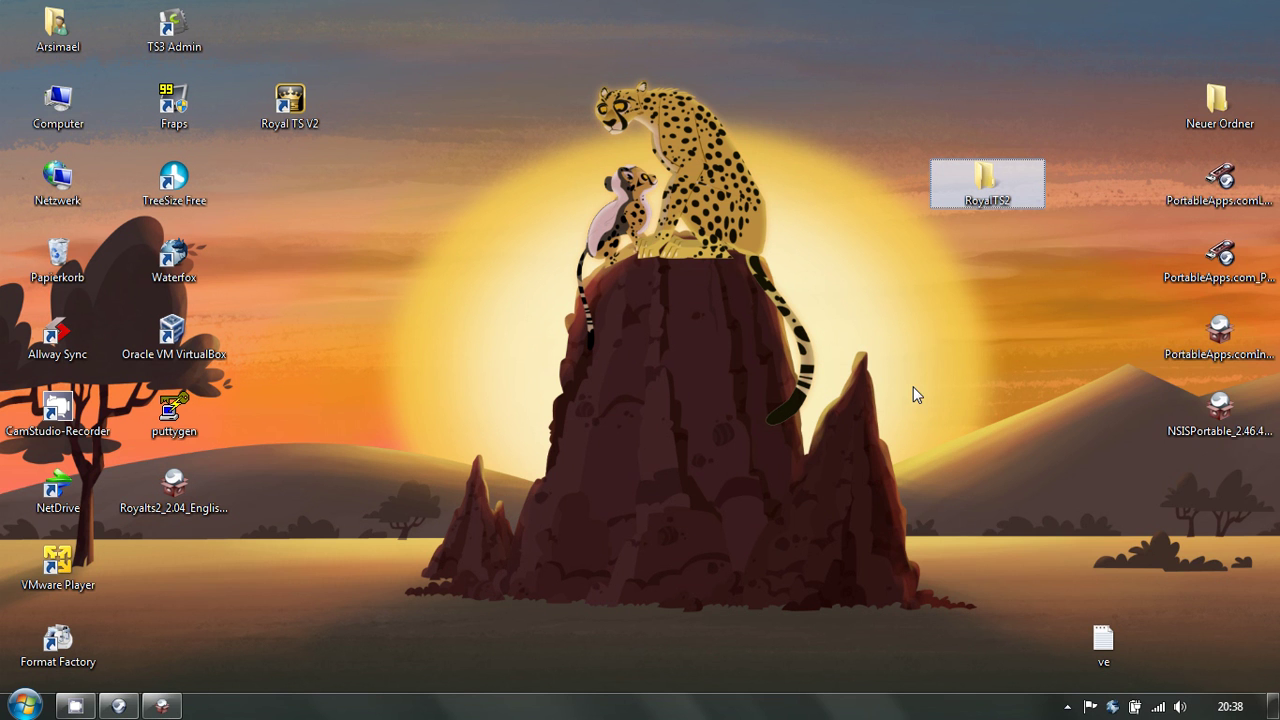
pyautogui.rightClick(990, 194)
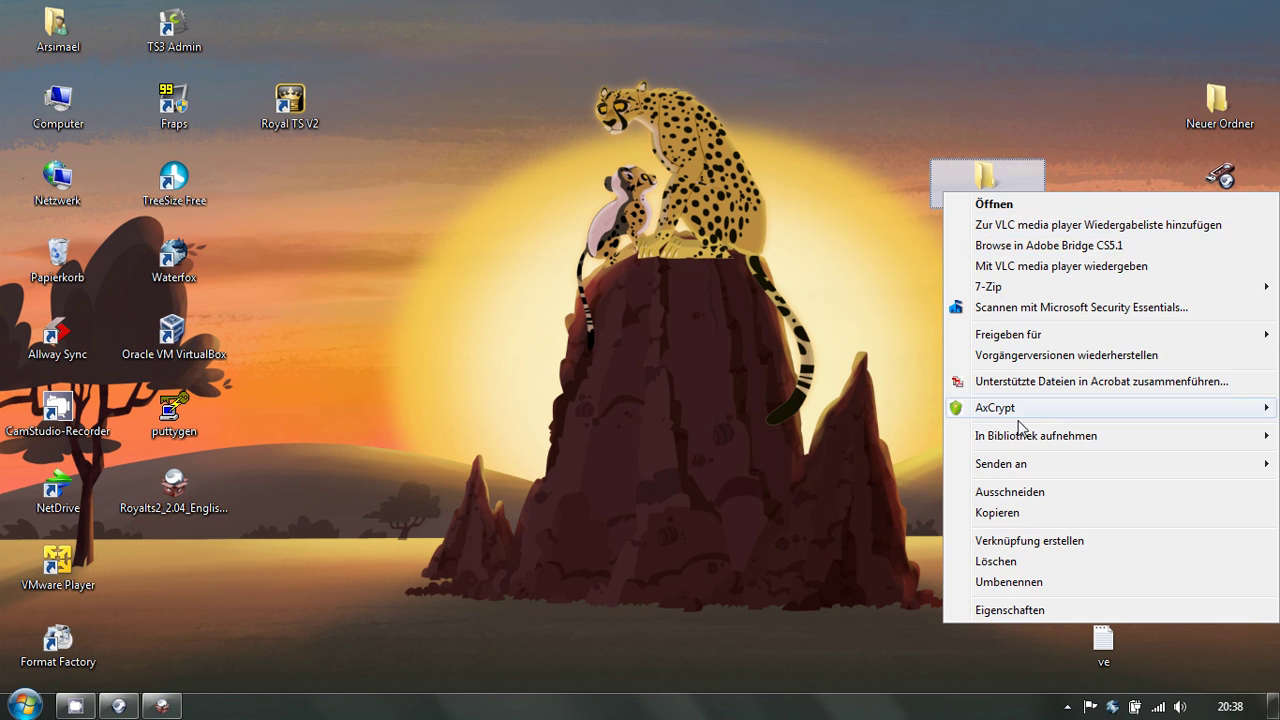
pyautogui.click(1010, 491)
pyautogui.doubleClick(58, 100)
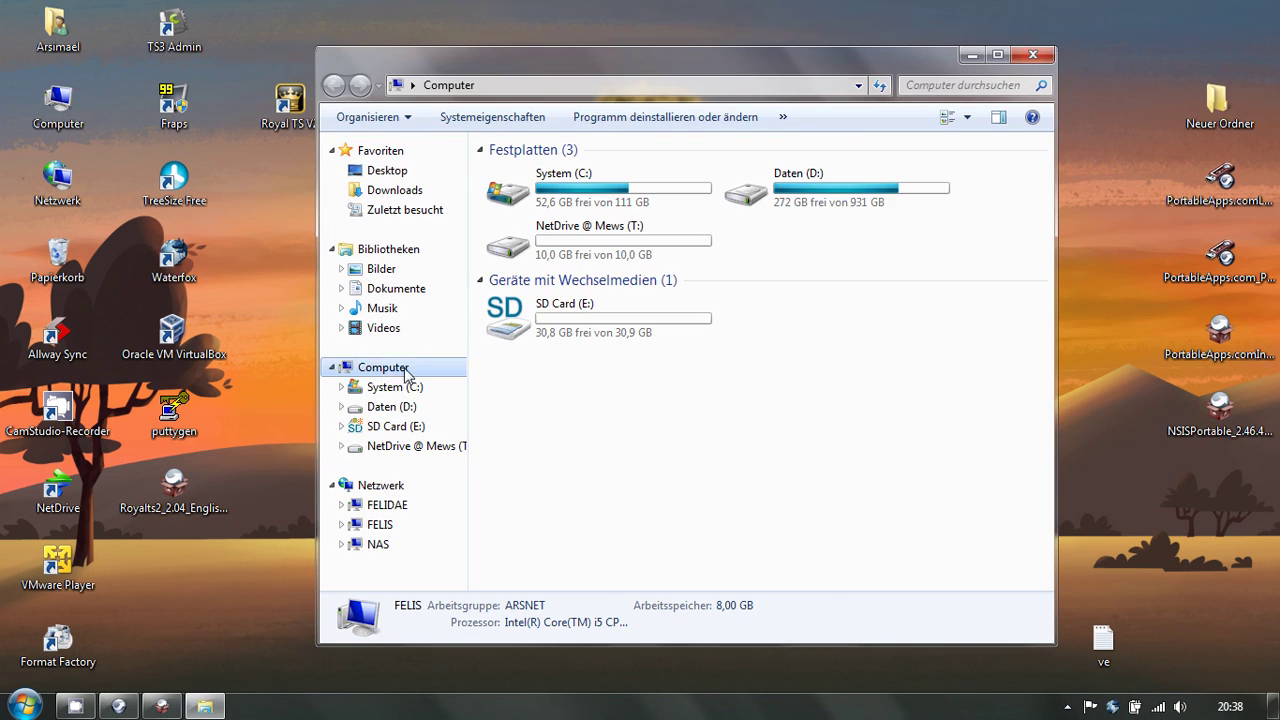
pyautogui.doubleClick(556, 338)
pyautogui.doubleClick(525, 191)
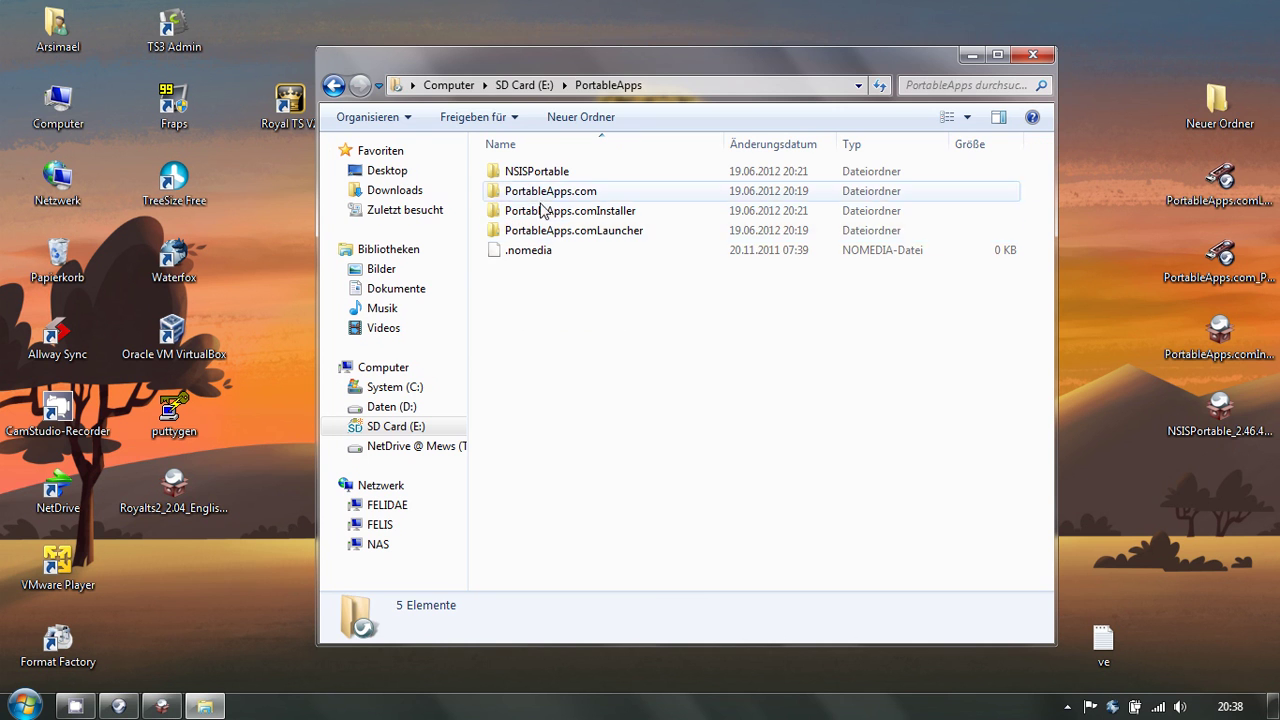
pyautogui.hotkey('ctrl', 'v')
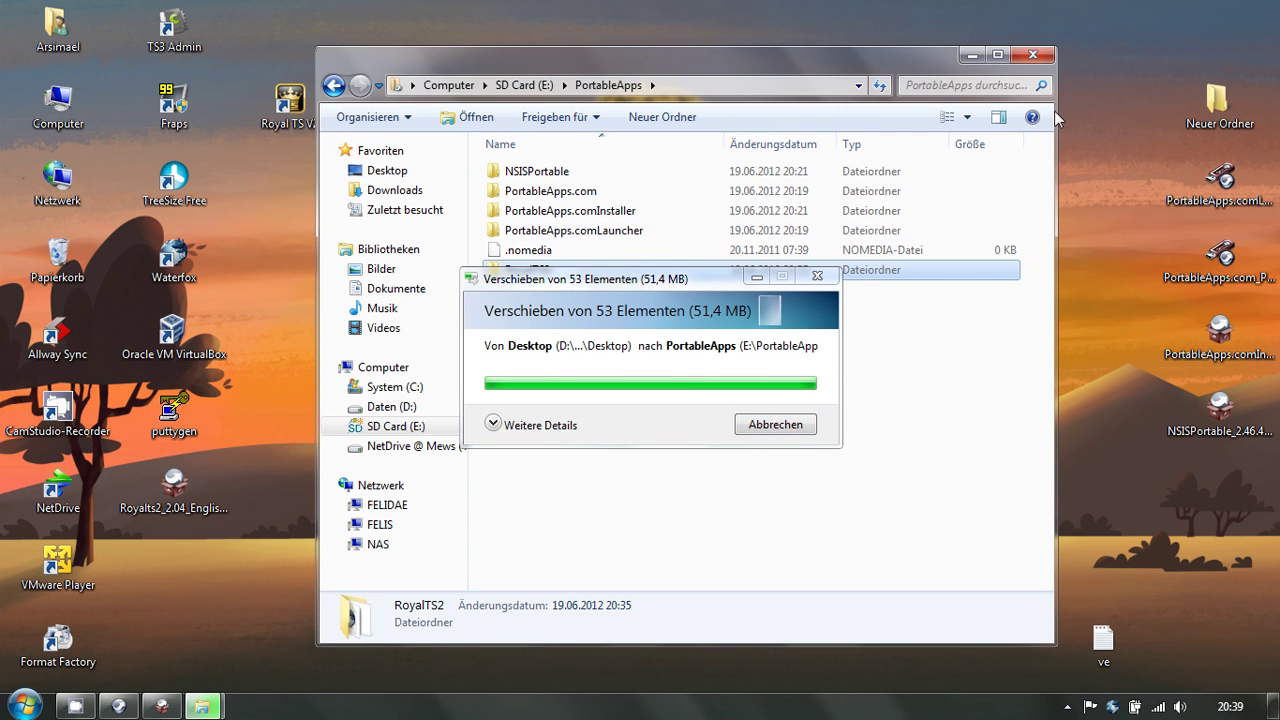
pyautogui.click(1034, 55)
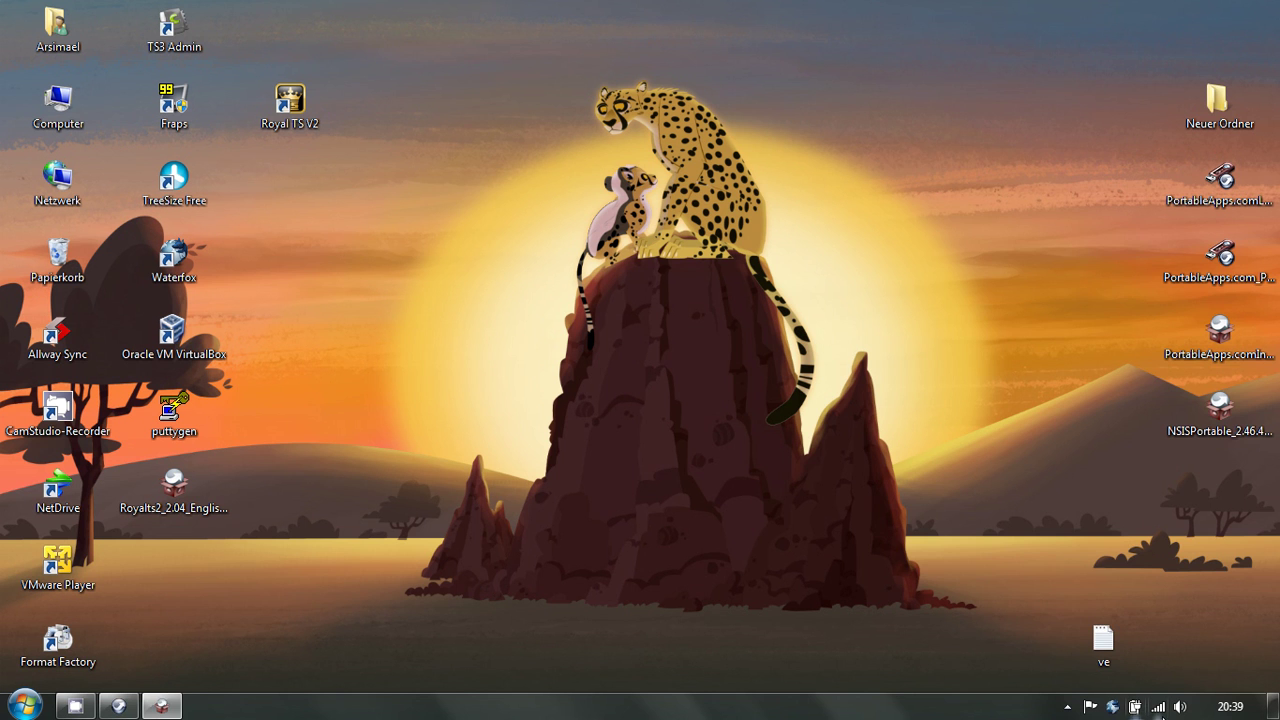
# - Refresh the app list in the PortableApps.com menu, launch Royal TS from it as a test, and close the program
pyautogui.click(1067, 706)
pyautogui.click(1035, 590)
pyautogui.click(1205, 448)
pyautogui.click(1100, 502)
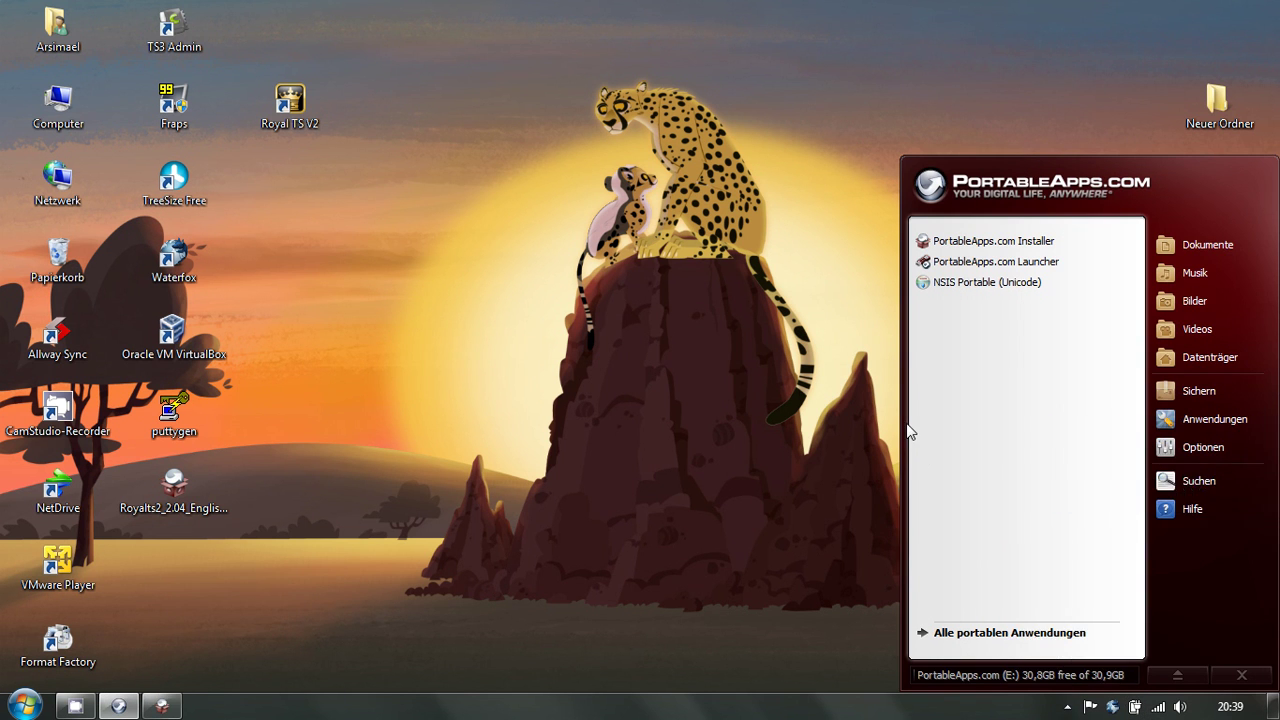
pyautogui.click(958, 306)
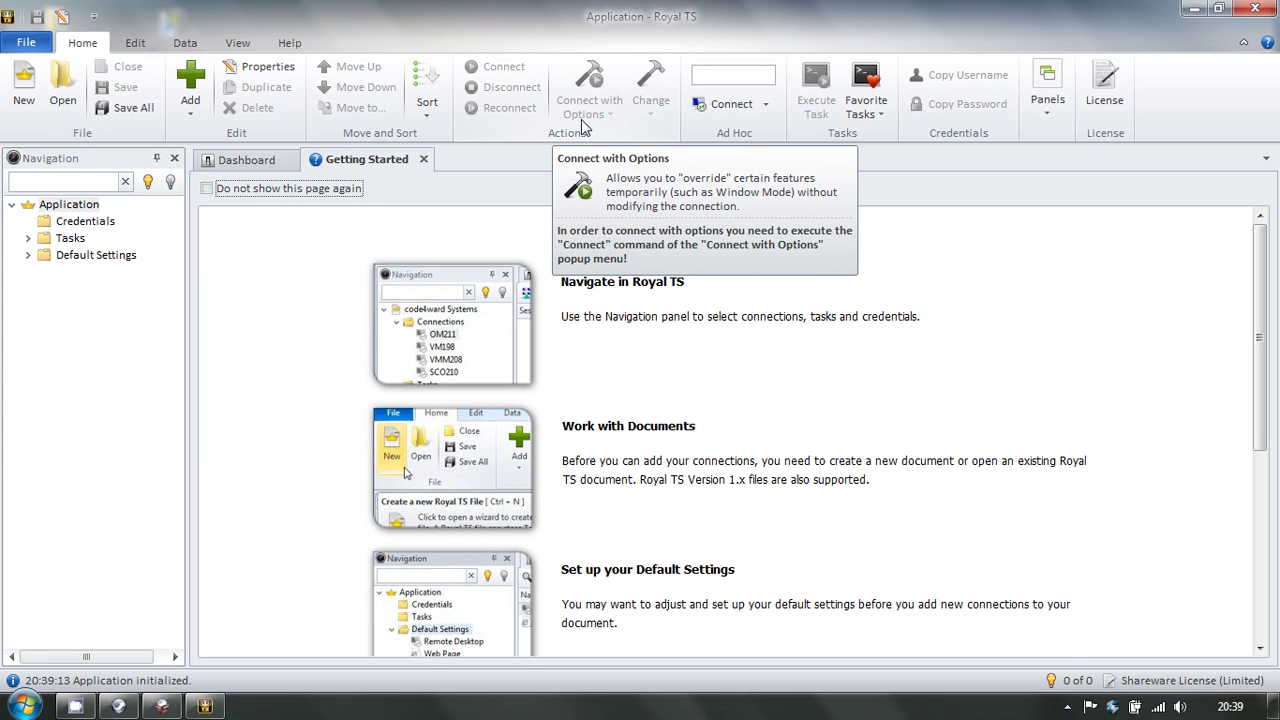
pyautogui.click(1256, 8)
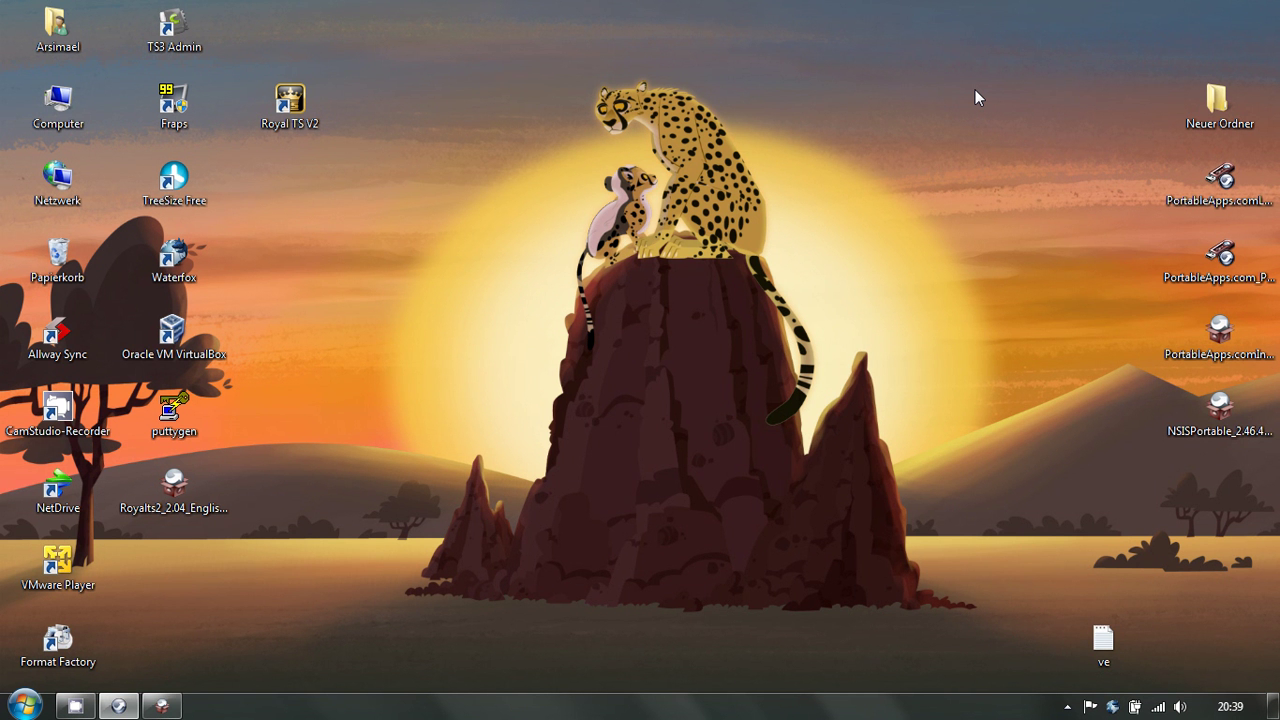